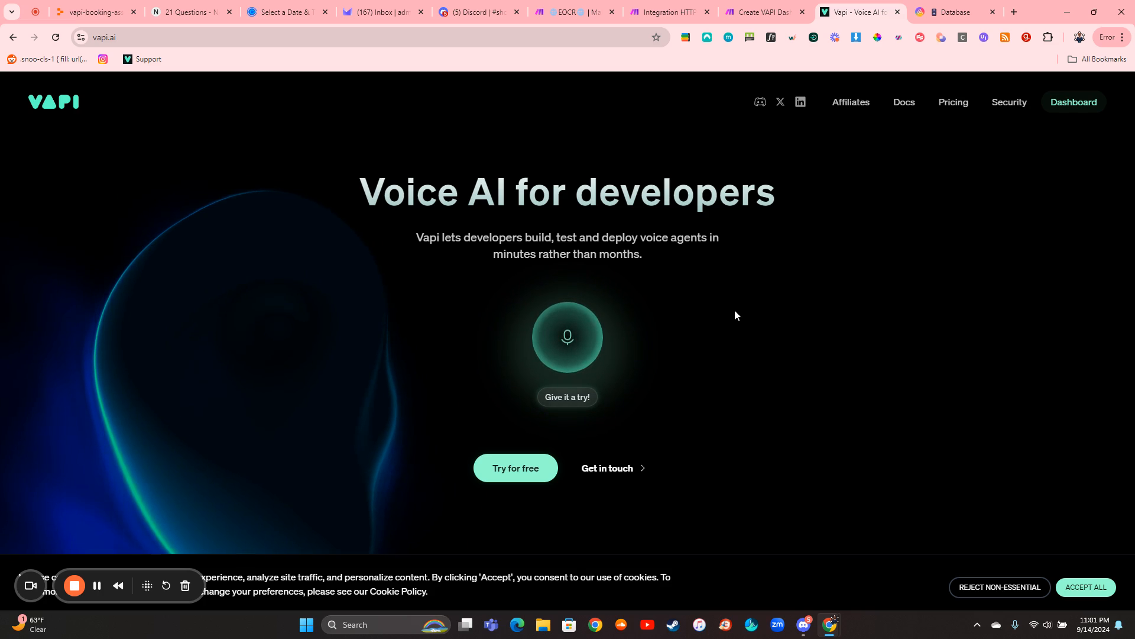
- Open the Vapi dashboard overview, then switch to AITable and view the Calls Dashboard in the VAPI Tracking database
click(1066, 114)
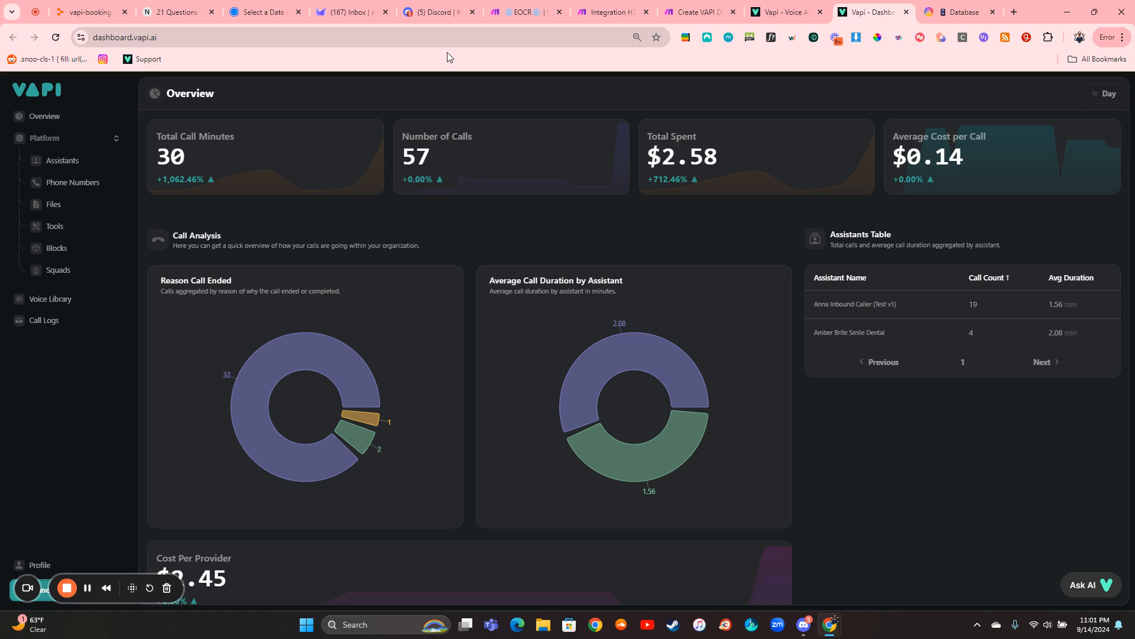
click(947, 5)
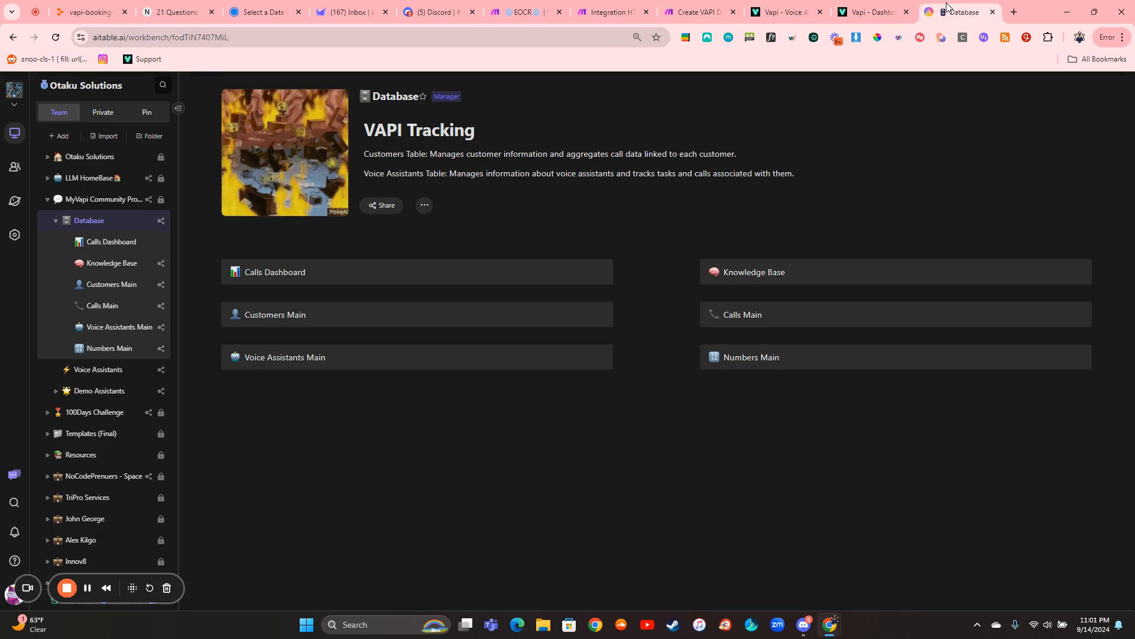
click(351, 272)
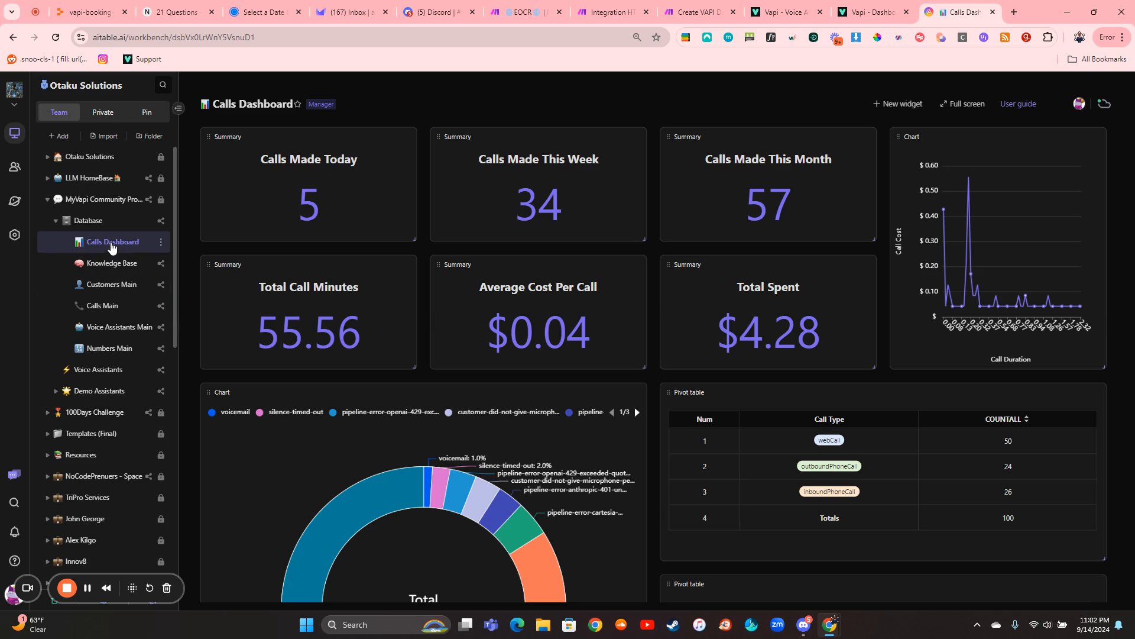
- Open the Calls Main table and review its call cost, start and end time, and call duration columns
click(104, 305)
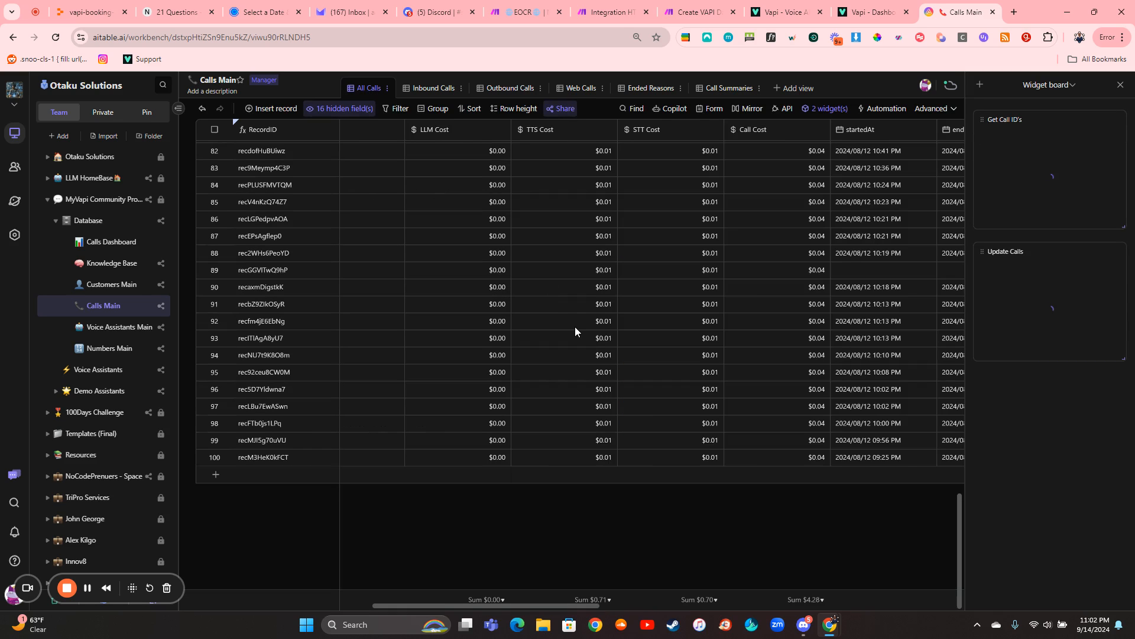
scroll(575, 326, up, 11)
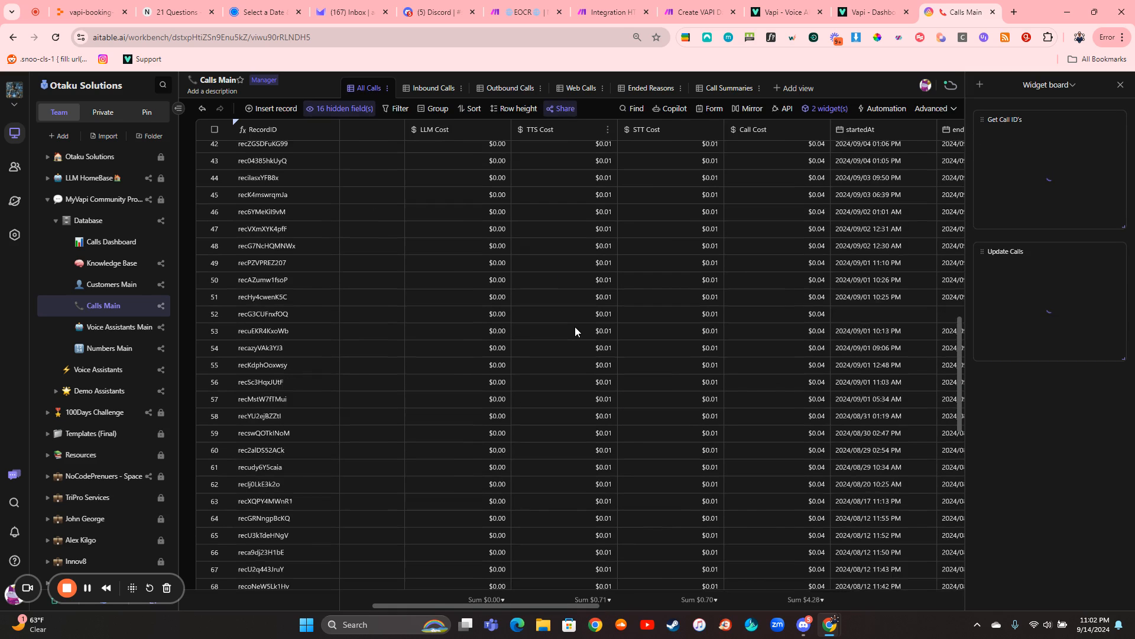
scroll(575, 326, right, 3)
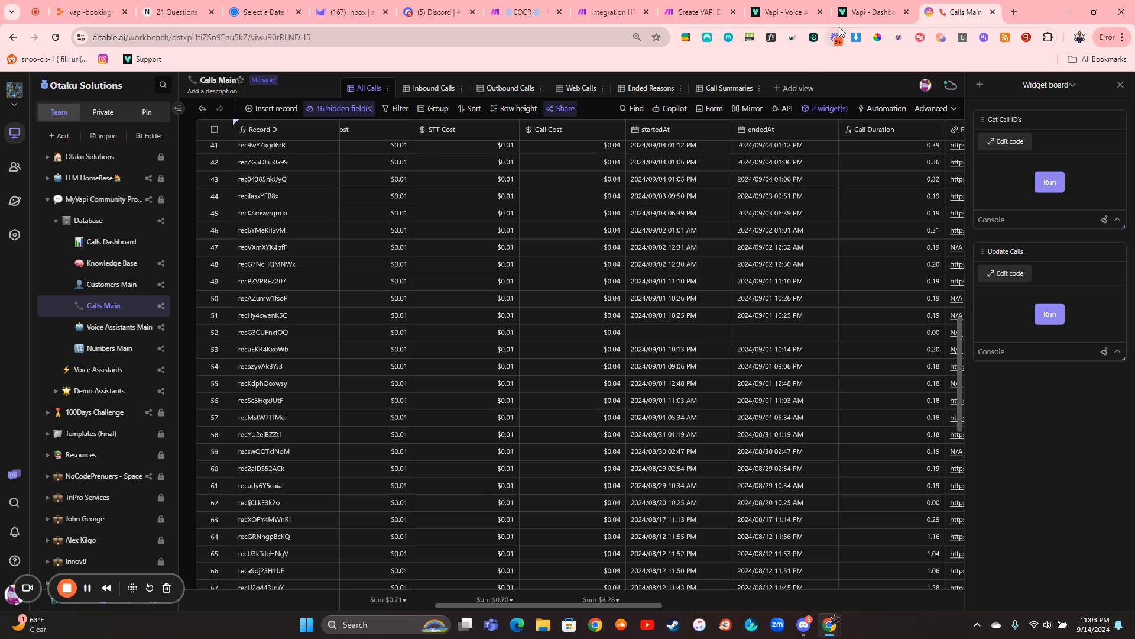
- Revisit the Vapi overview, then switch to Make and open the September 14, 2024 11:10 PM run of the Server folder's EOCR scenario
click(873, 12)
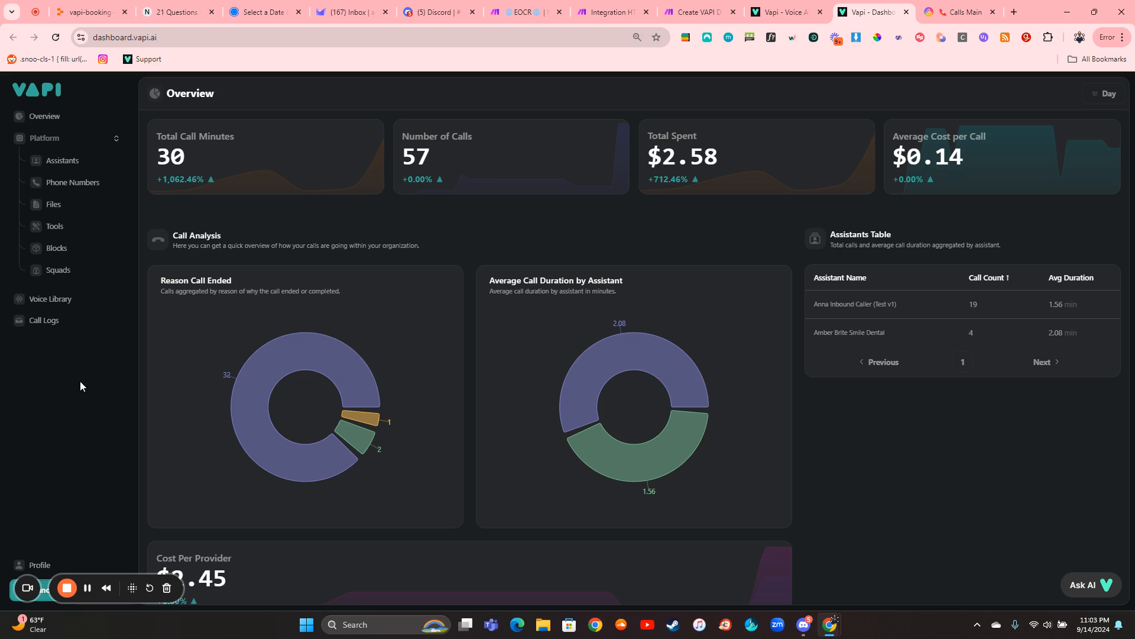
click(523, 12)
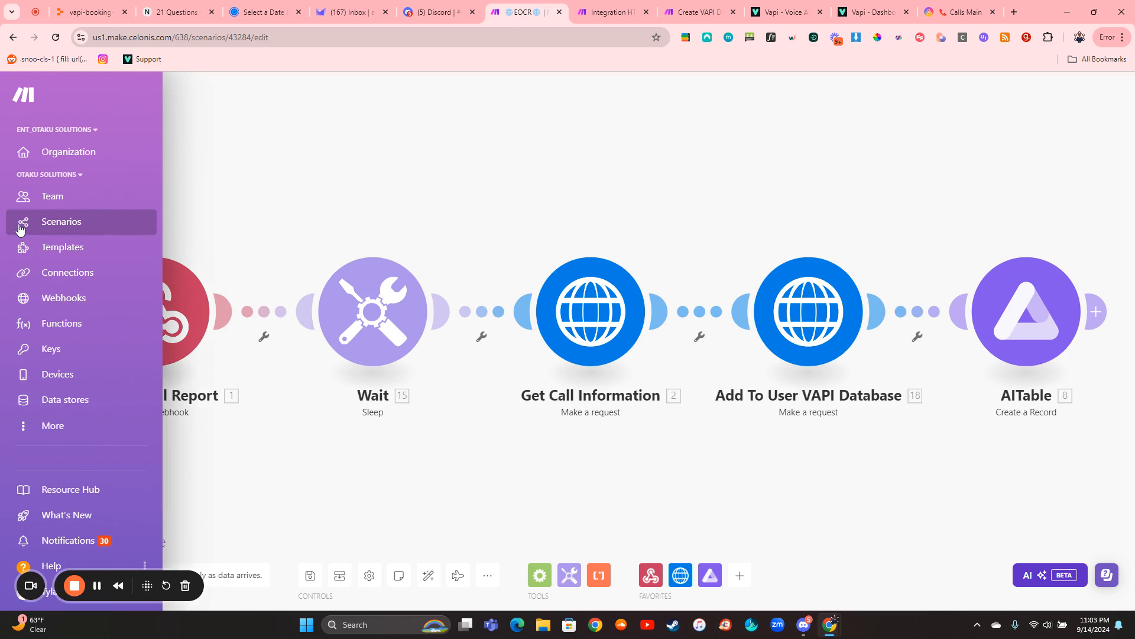
click(21, 223)
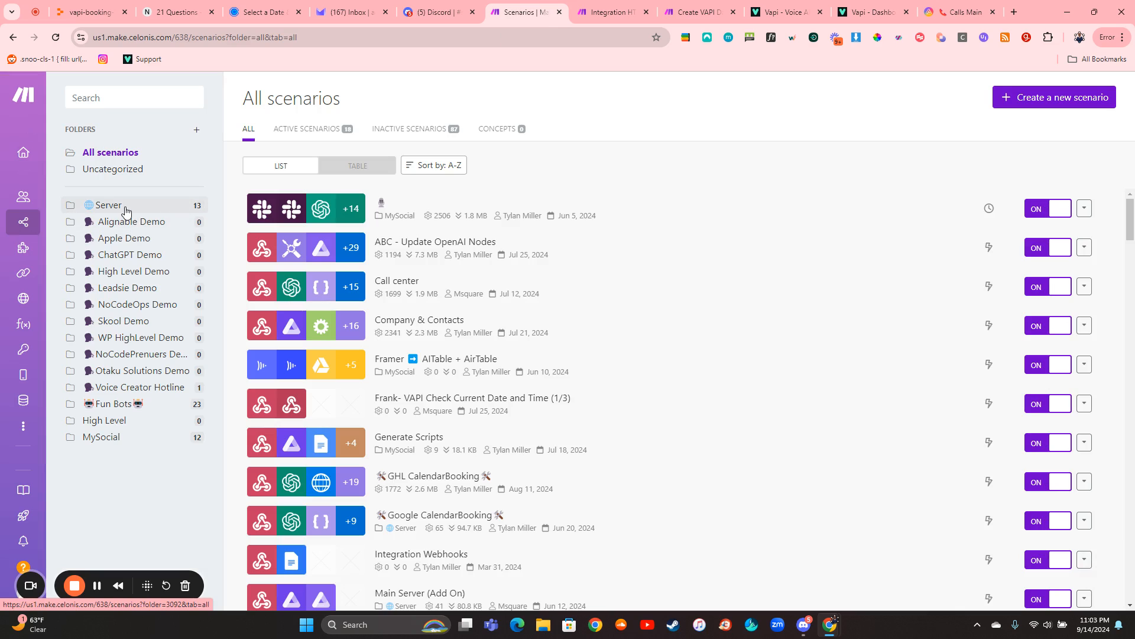
click(126, 207)
scroll(476, 408, down, 2)
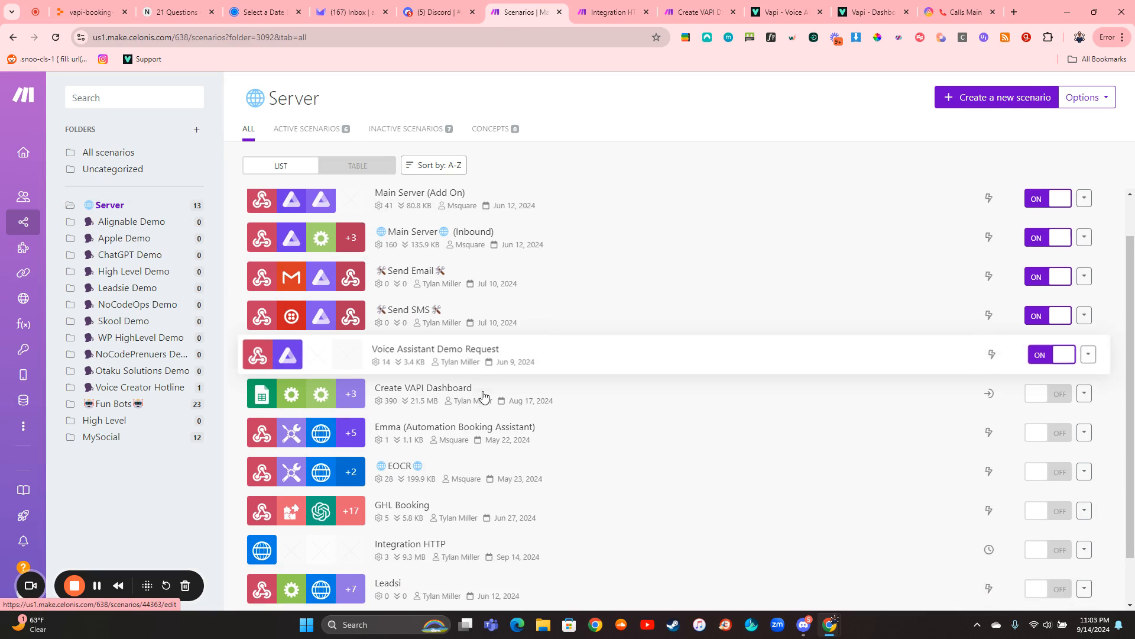
click(464, 455)
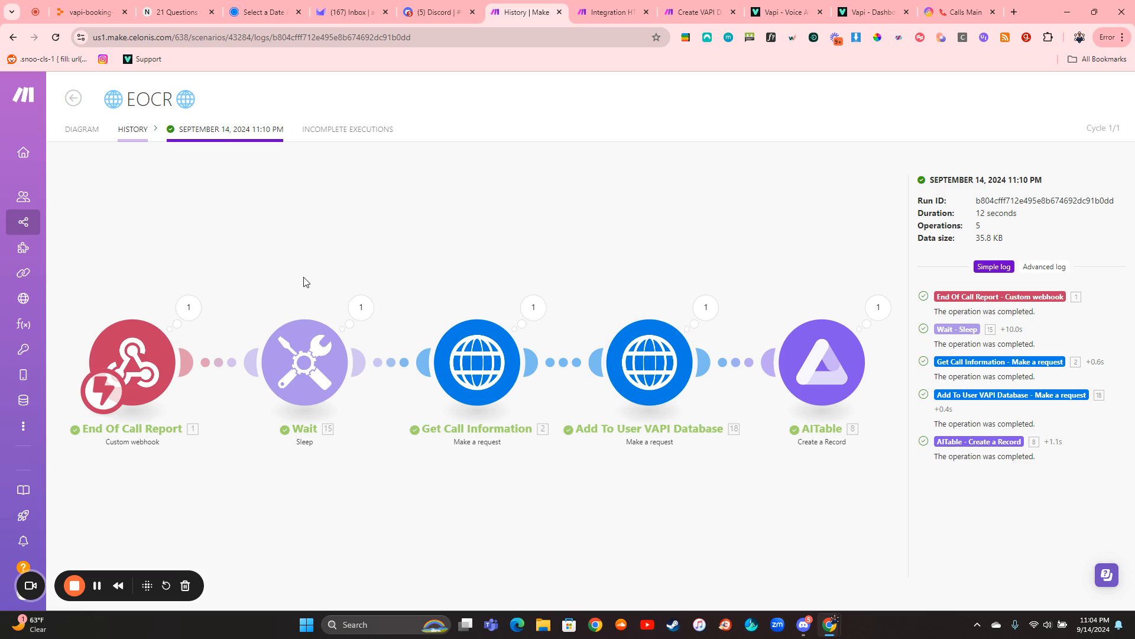
- Inspect the message collection in the End Of Call Report webhook's output bundle
click(190, 309)
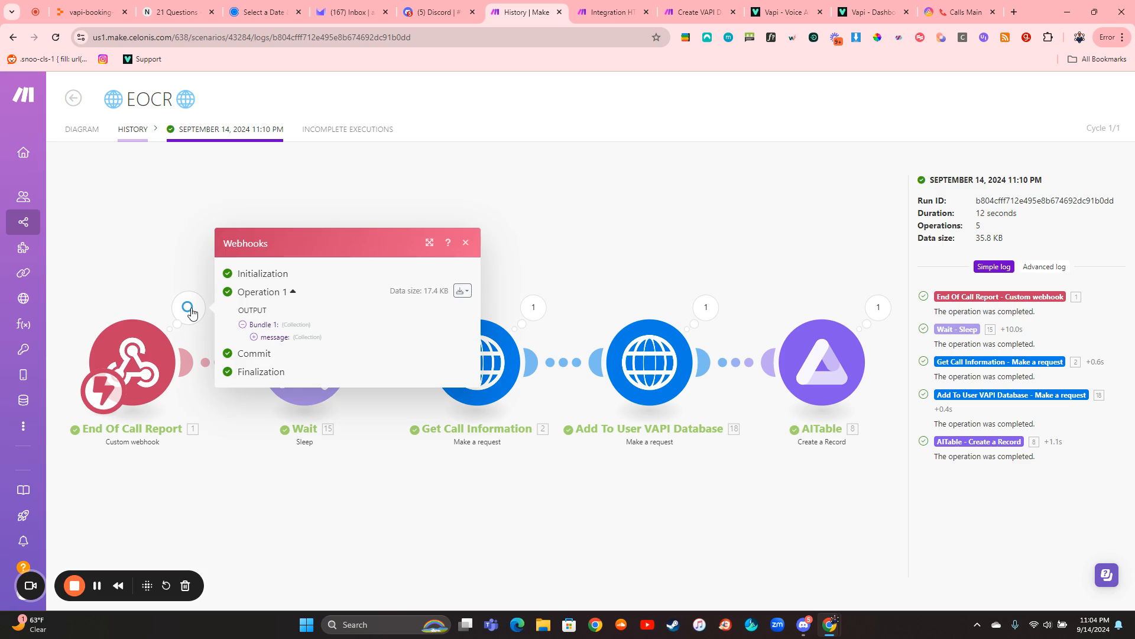
click(269, 337)
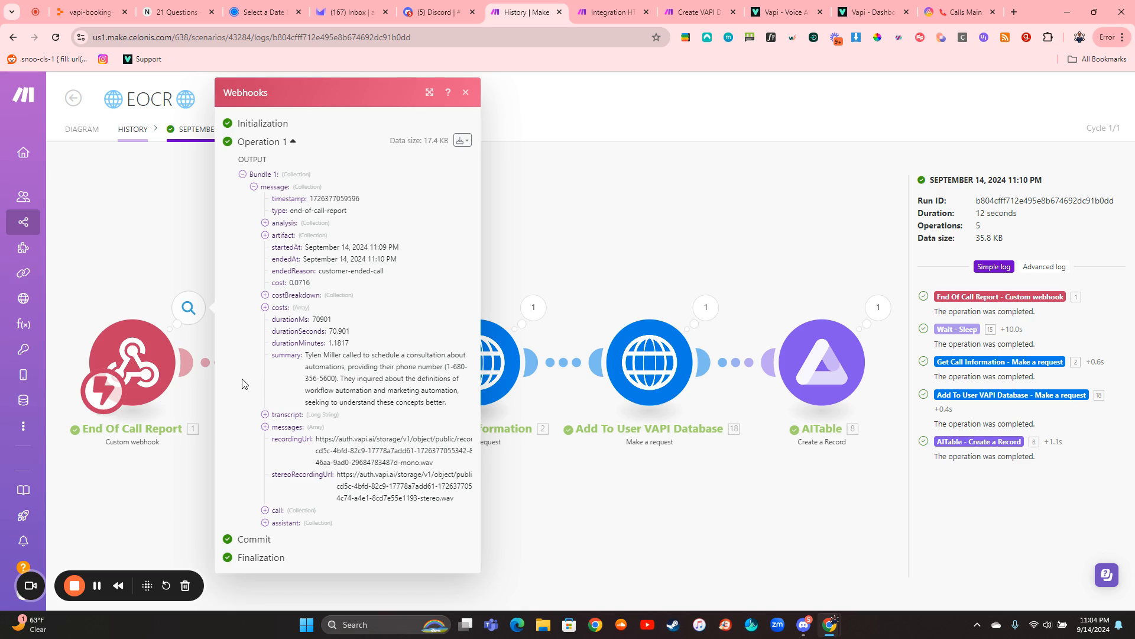
click(135, 286)
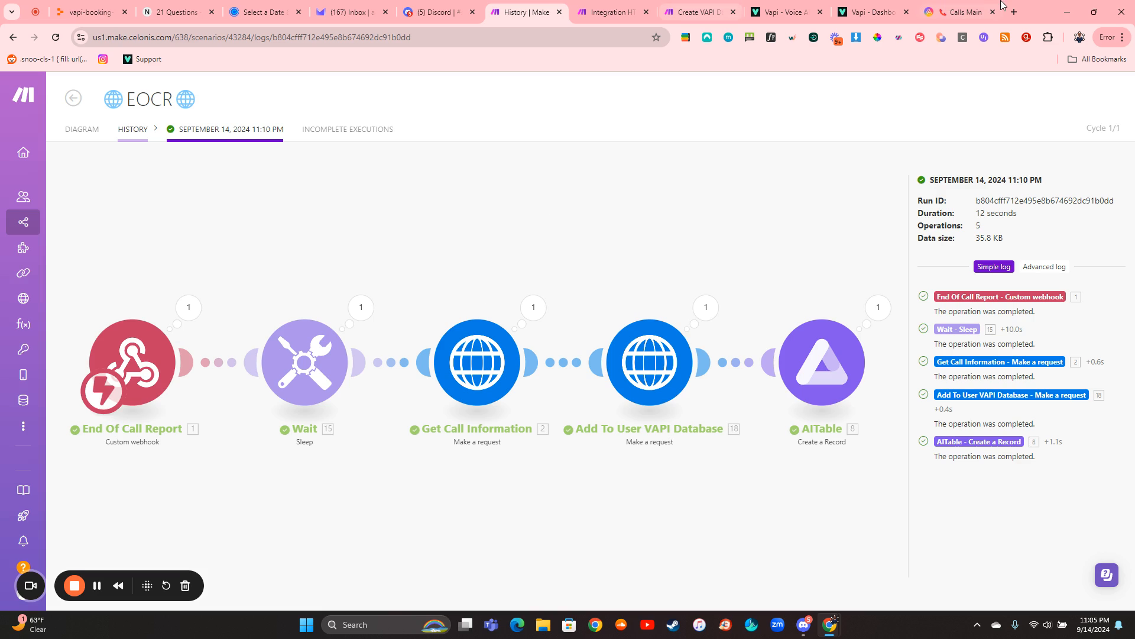
- Switch to AITable and examine the recording, transcript, summary, analysis, ended reason and status columns in Calls Main
click(963, 9)
scroll(763, 299, right, 10)
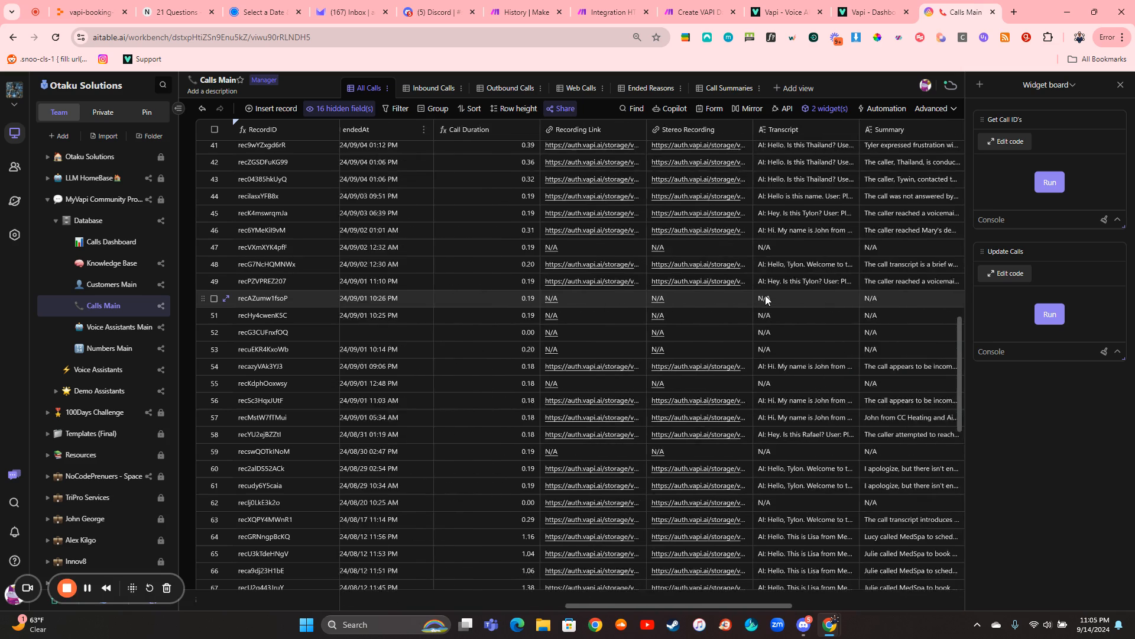
scroll(766, 299, right, 1)
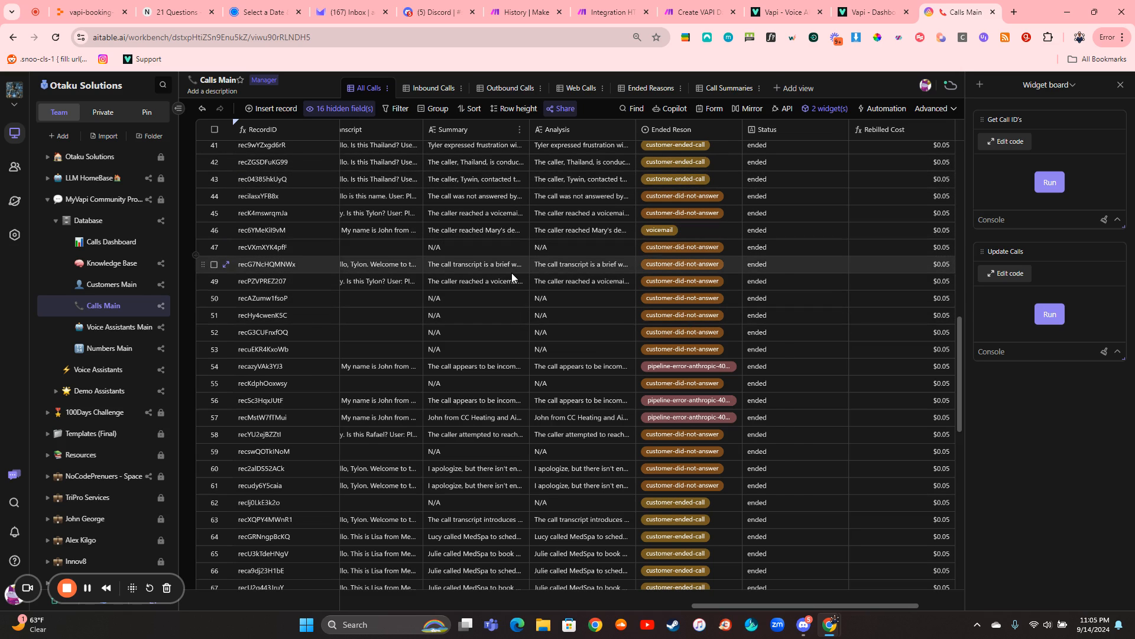
scroll(512, 275, left, 3)
scroll(512, 275, left, 10)
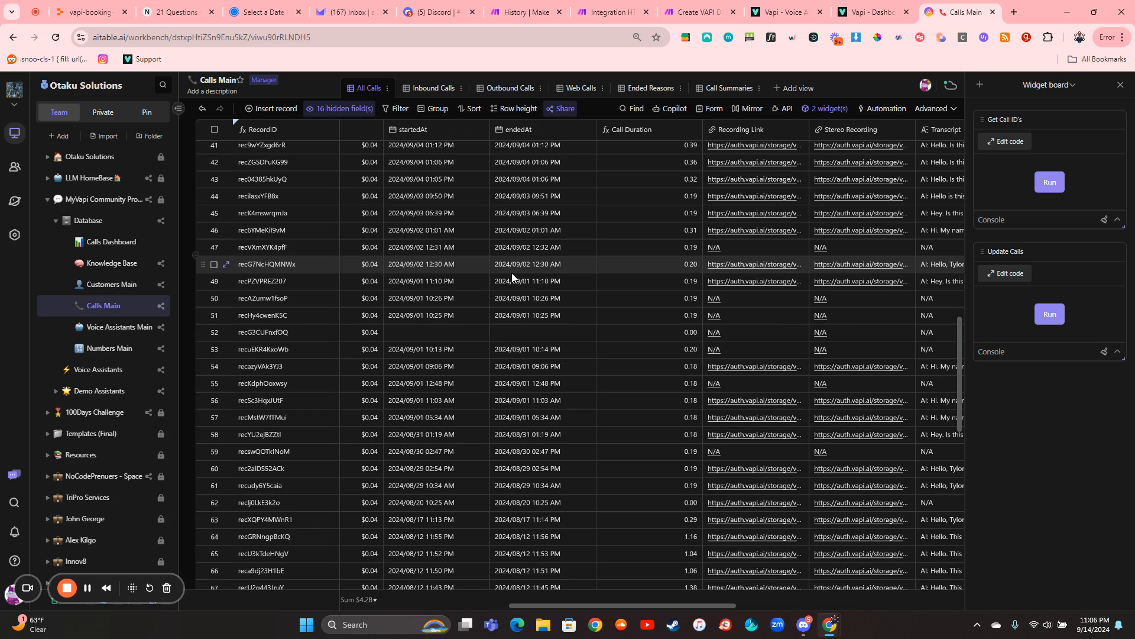
- Look through the Inbound Calls, Outbound Calls, Web Calls and Ended Reasons views of Calls Main
click(433, 89)
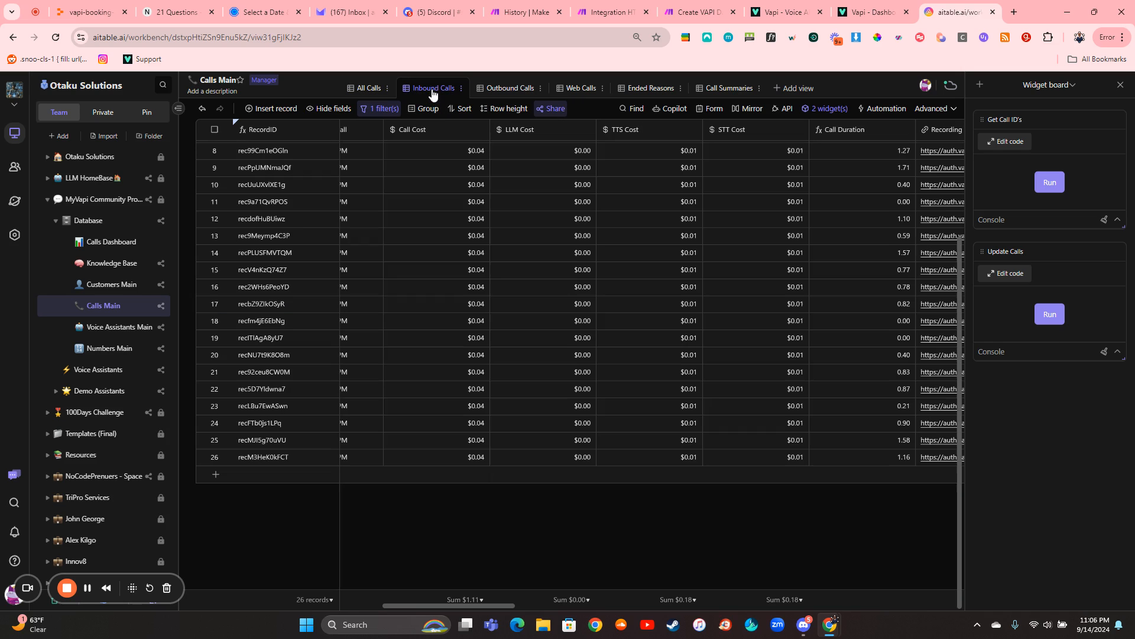
click(507, 89)
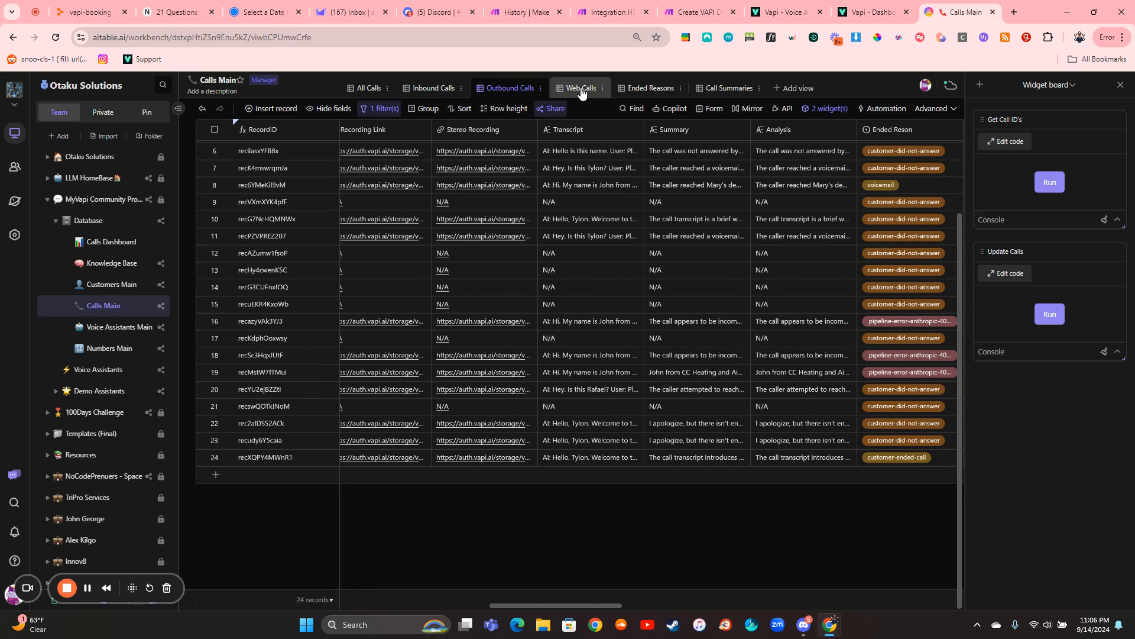
click(581, 89)
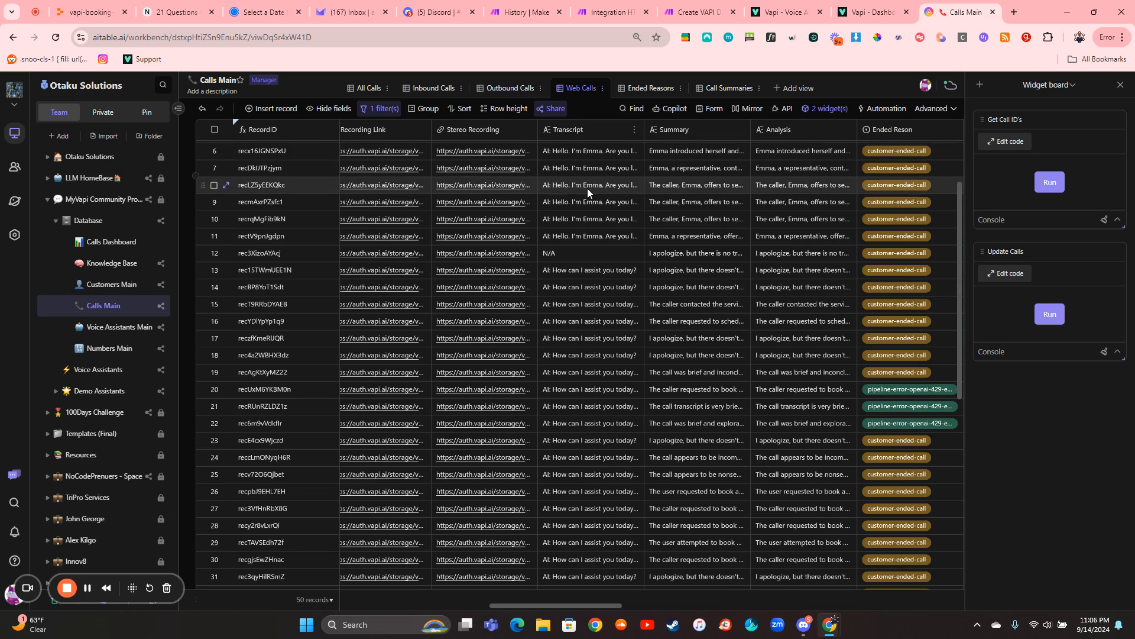
click(654, 89)
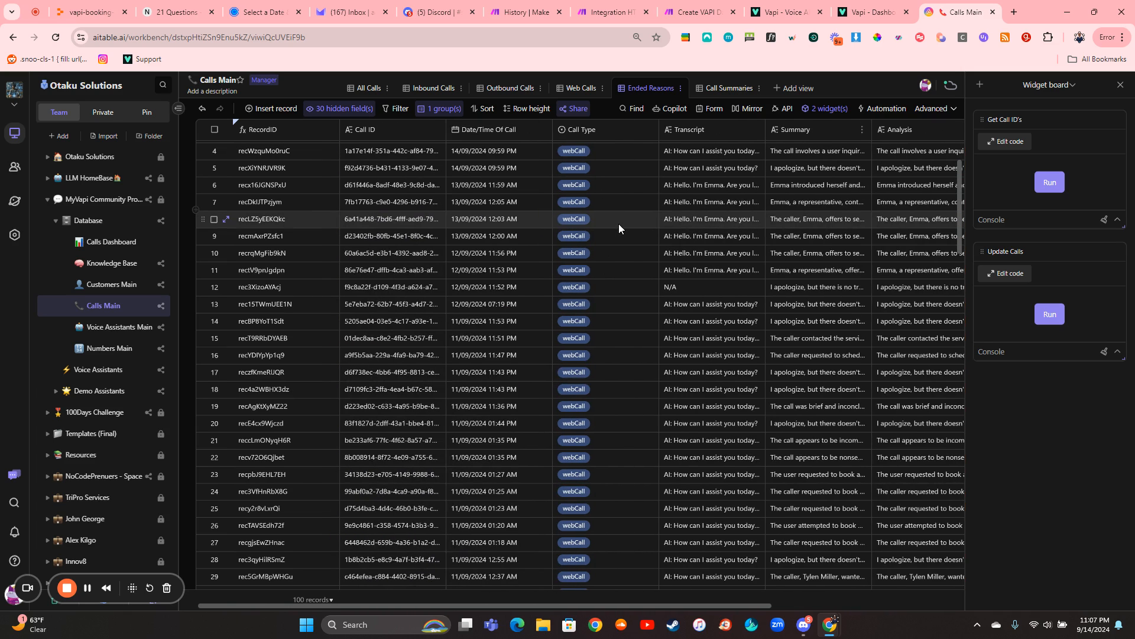
- Open the Call Summaries view and review its call date, name, phone and summary columns
click(714, 89)
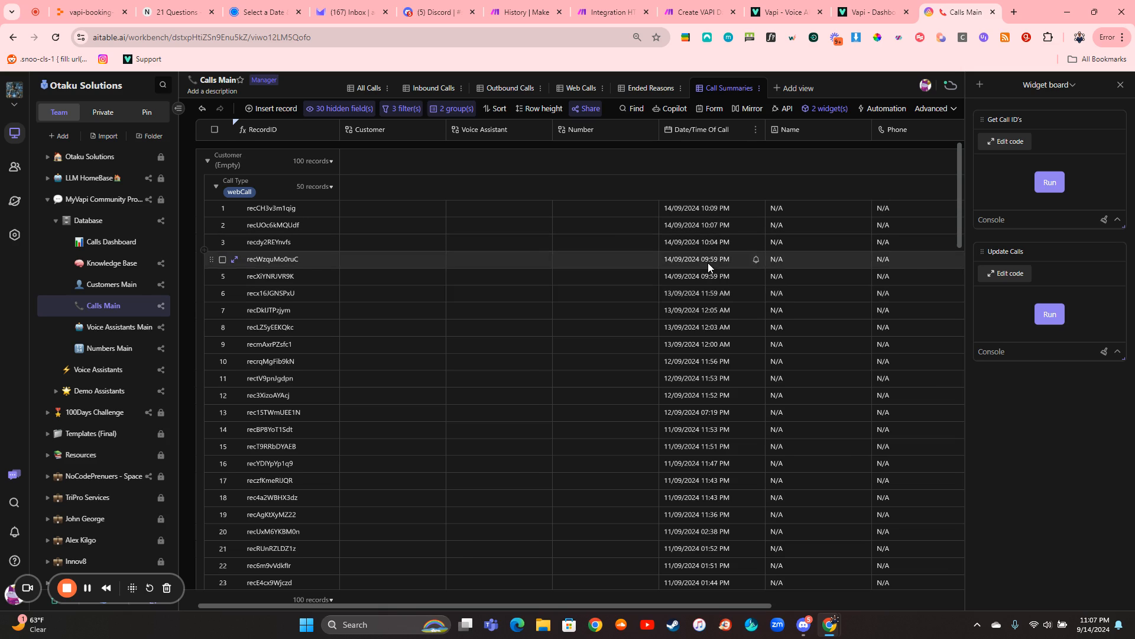
scroll(708, 262, right, 5)
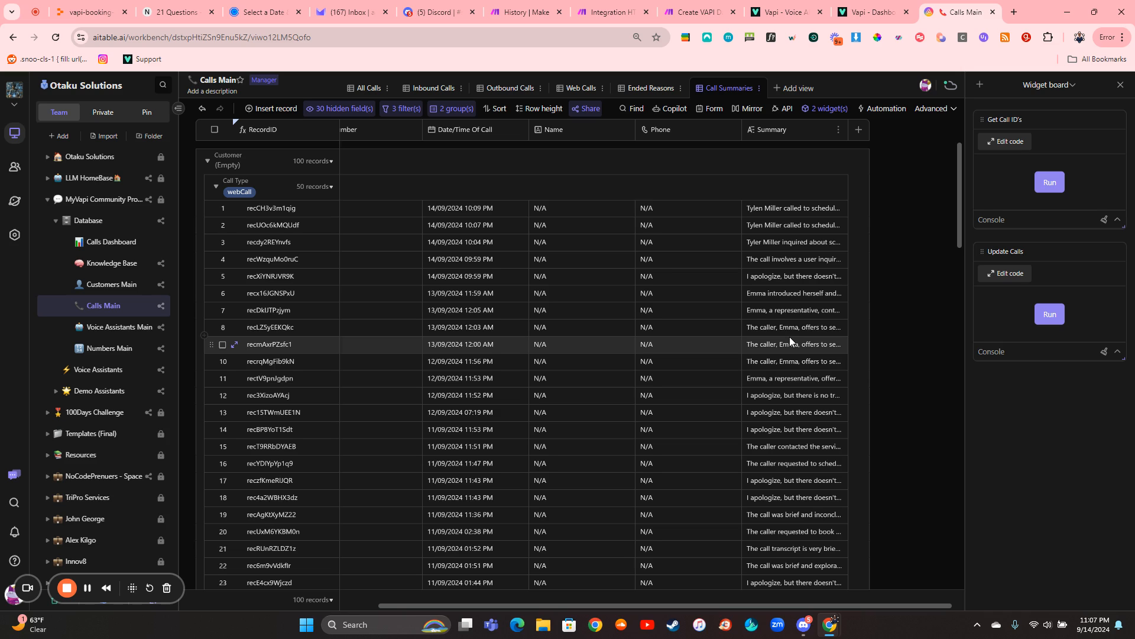
scroll(674, 332, left, 5)
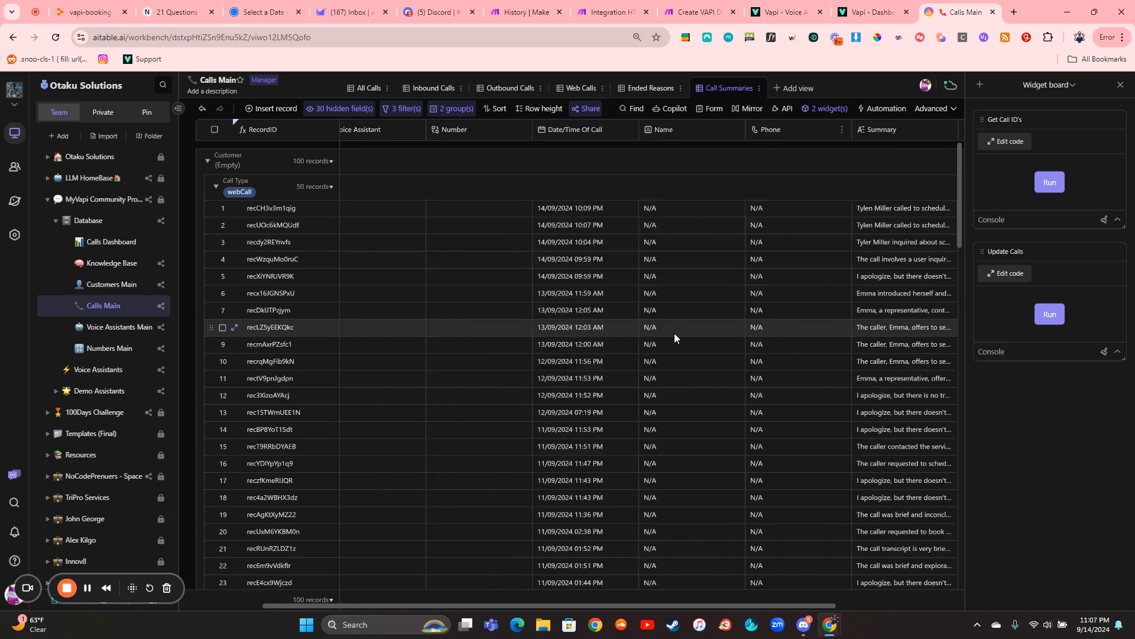
- Open the Calls Dashboard and check the options available for the Calls Made Today widget
click(113, 242)
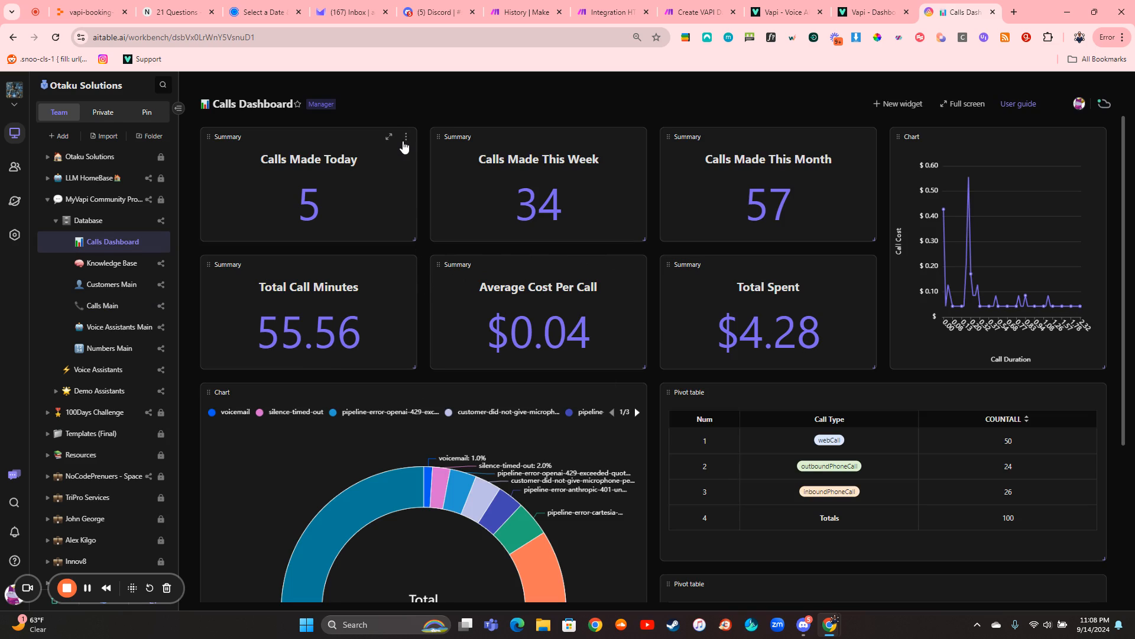
click(405, 140)
click(446, 119)
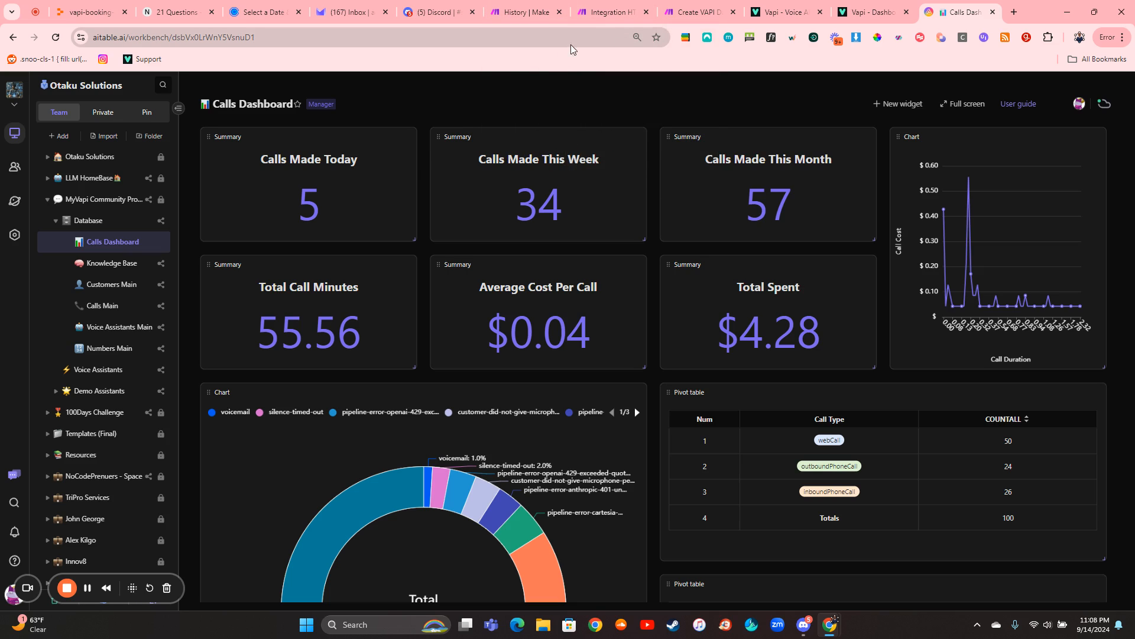
- Switch to Make and inspect the returned customer data in the Add To User VAPI Database request's output
click(524, 13)
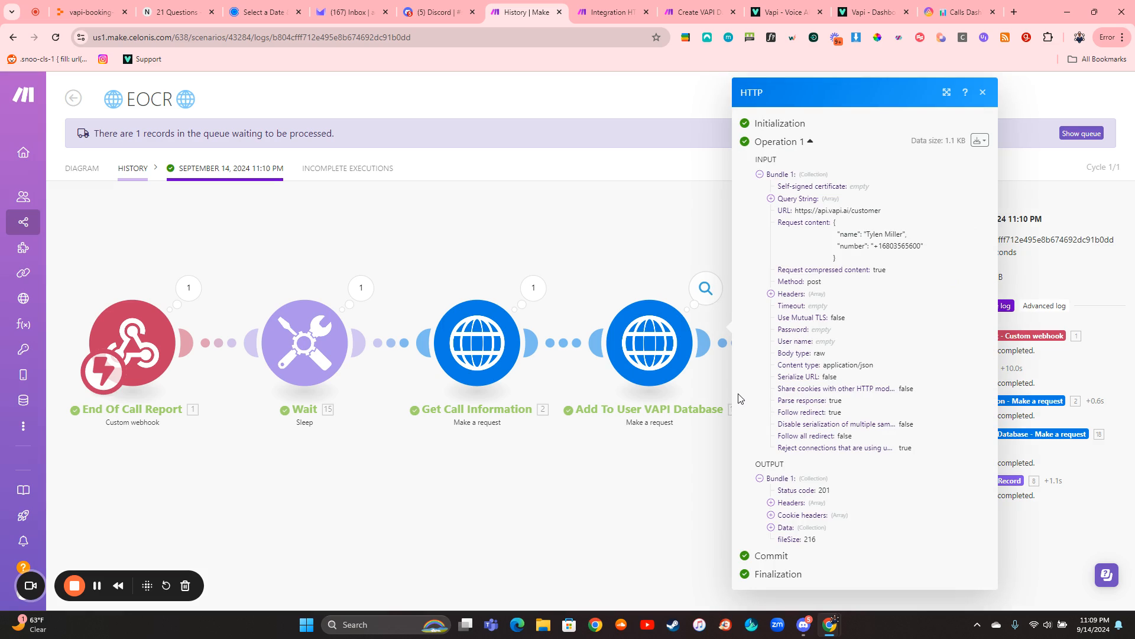
click(770, 527)
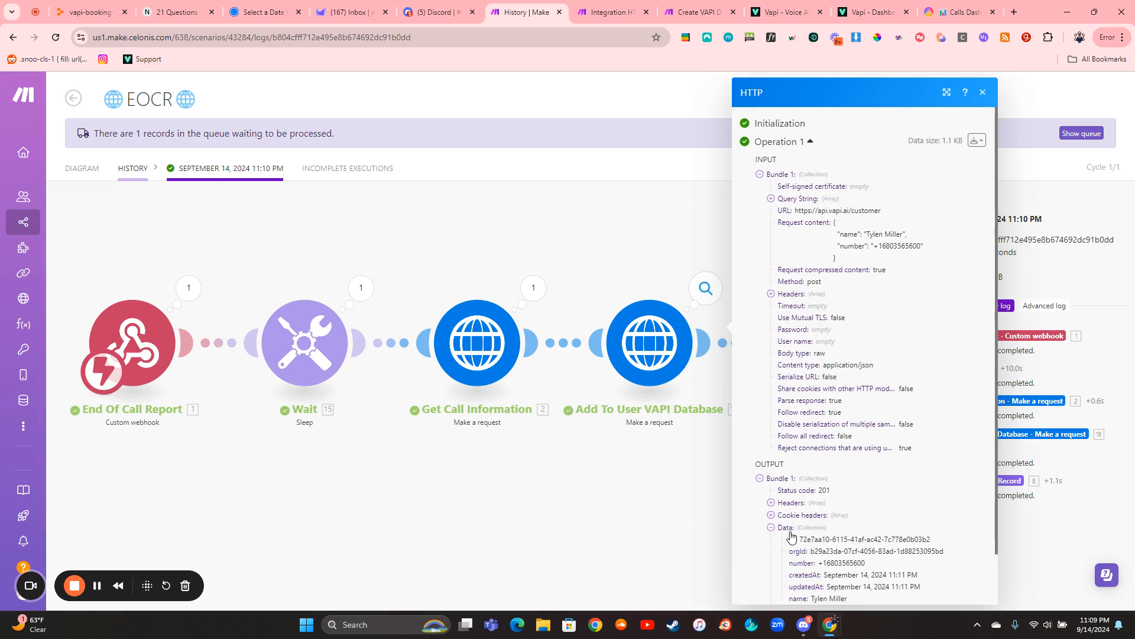
scroll(793, 535, down, 1)
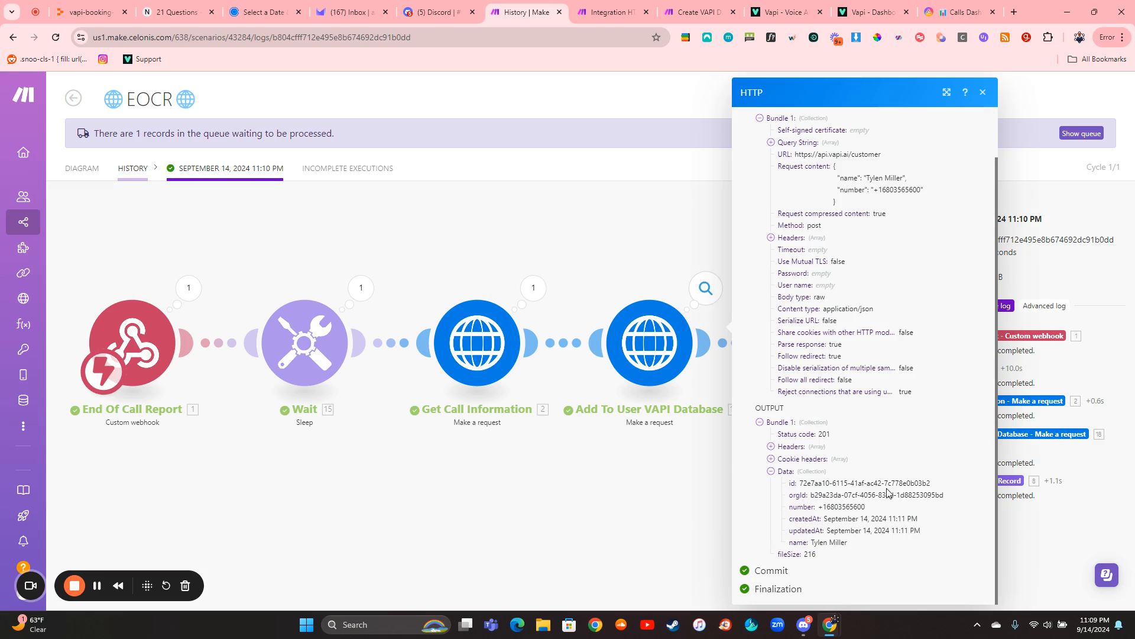
click(711, 505)
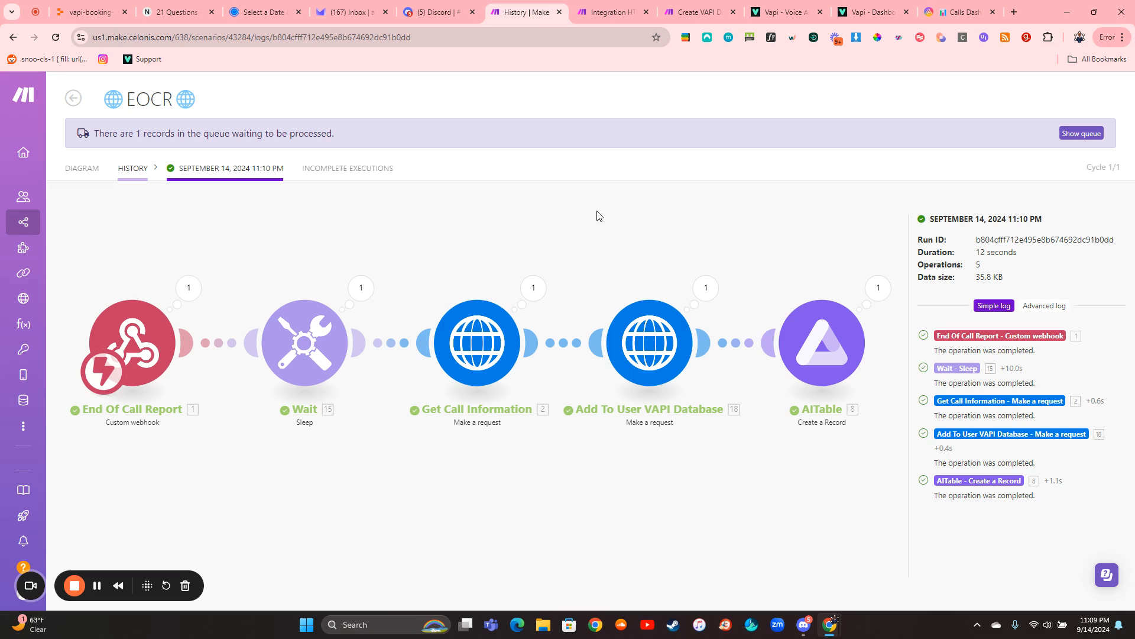
- Switch to AITable and reopen the Calls Main table to recheck the Call Summaries view
click(942, 8)
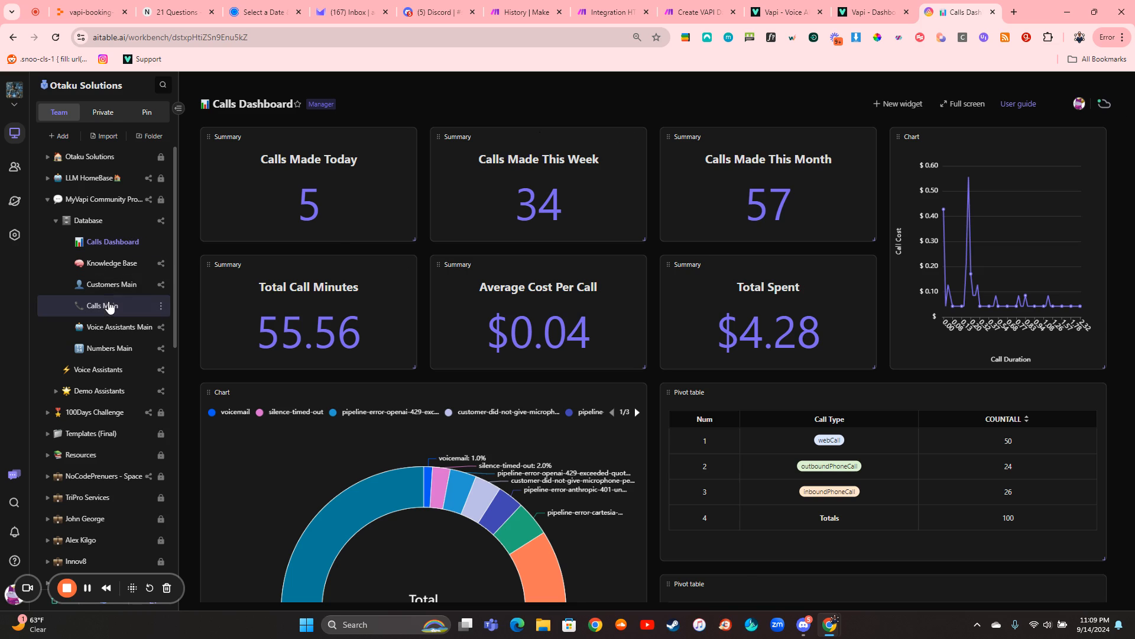
click(109, 305)
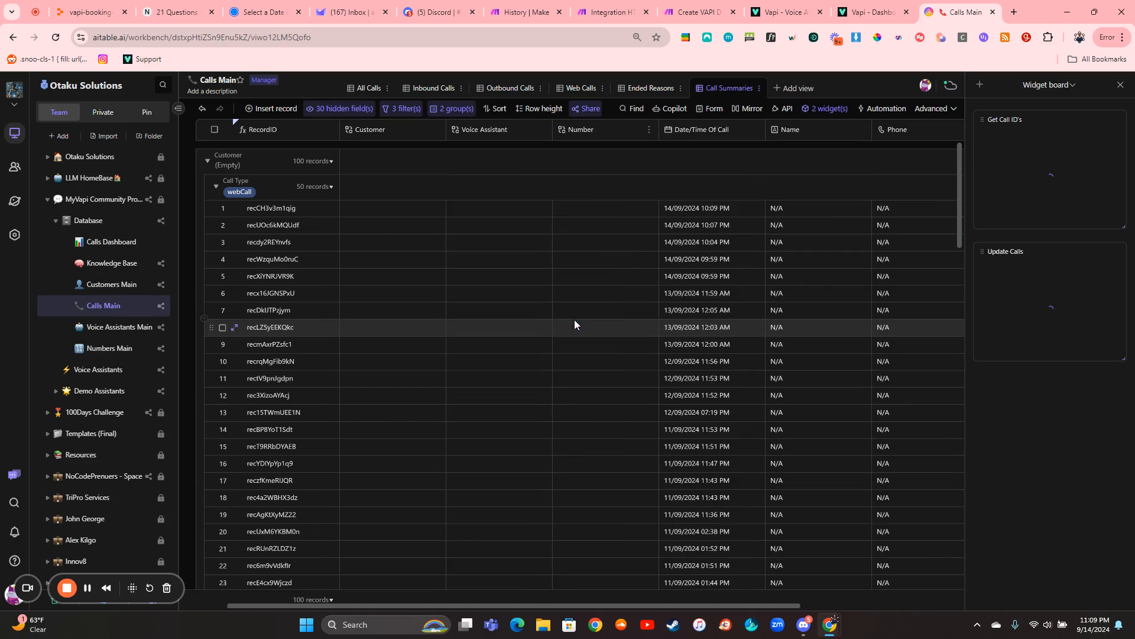
scroll(574, 324, right, 4)
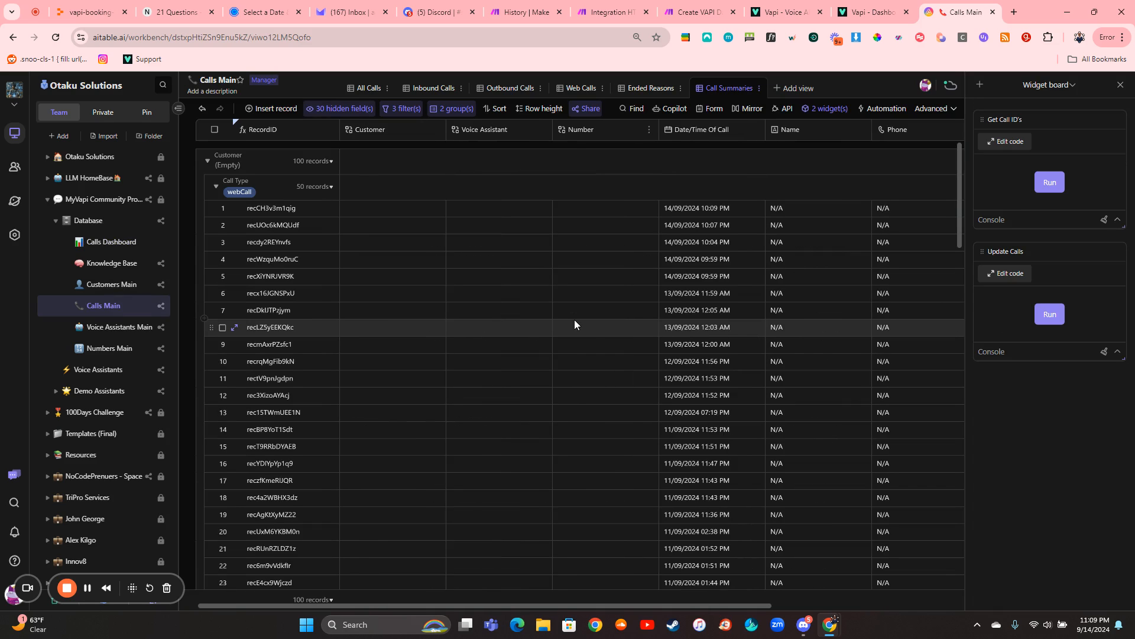
- Open the Calls Dashboard to view its call and cost widgets, and look through the workspace folder list
click(122, 242)
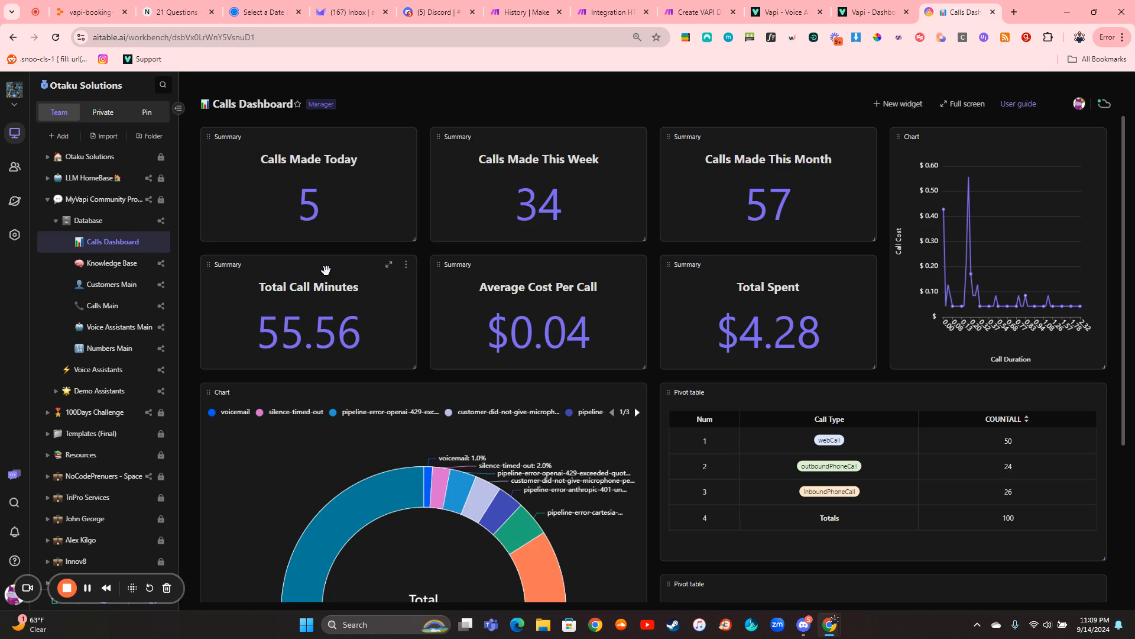
scroll(118, 408, down, 3)
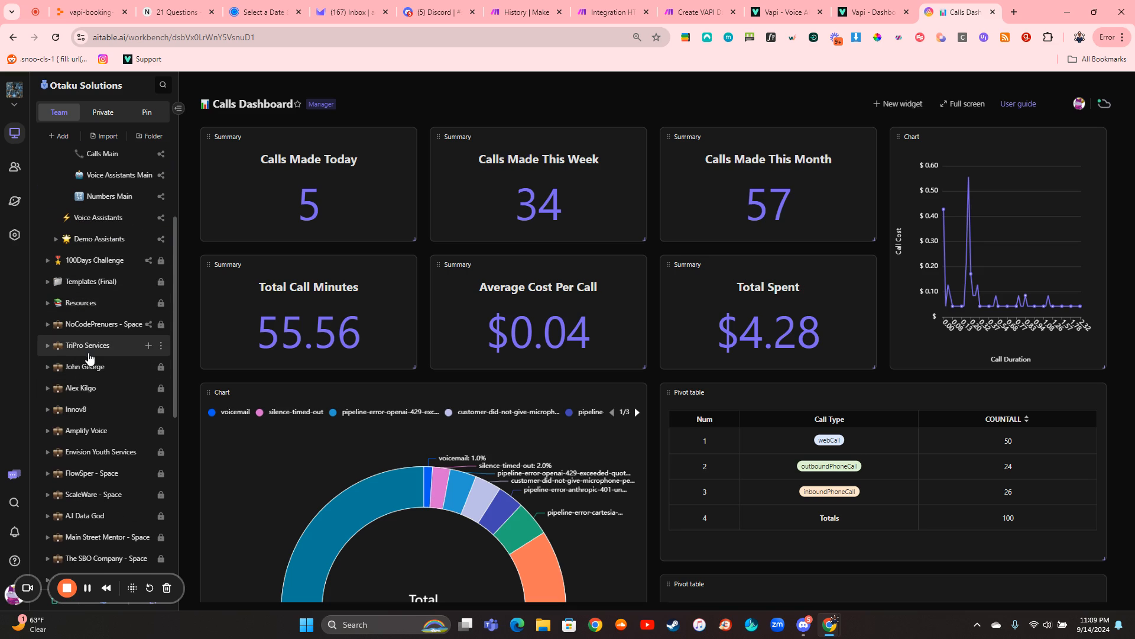
scroll(88, 358, up, 3)
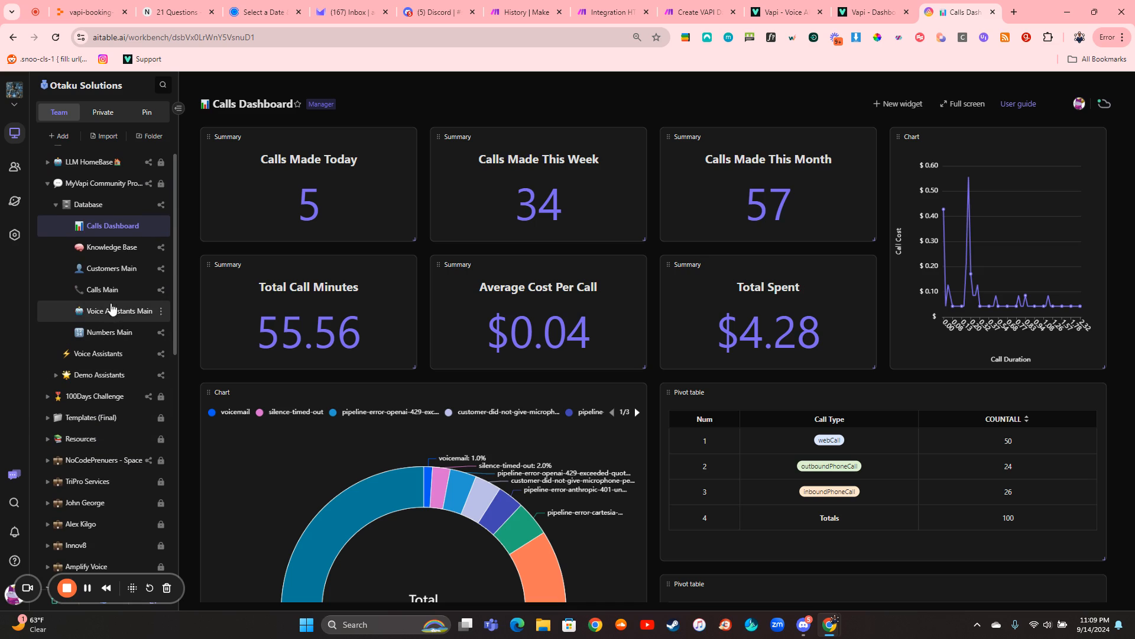
- Open the Calls Main table's All Calls view and review its cost, duration, recording, transcript, summary and ended reason columns
click(106, 290)
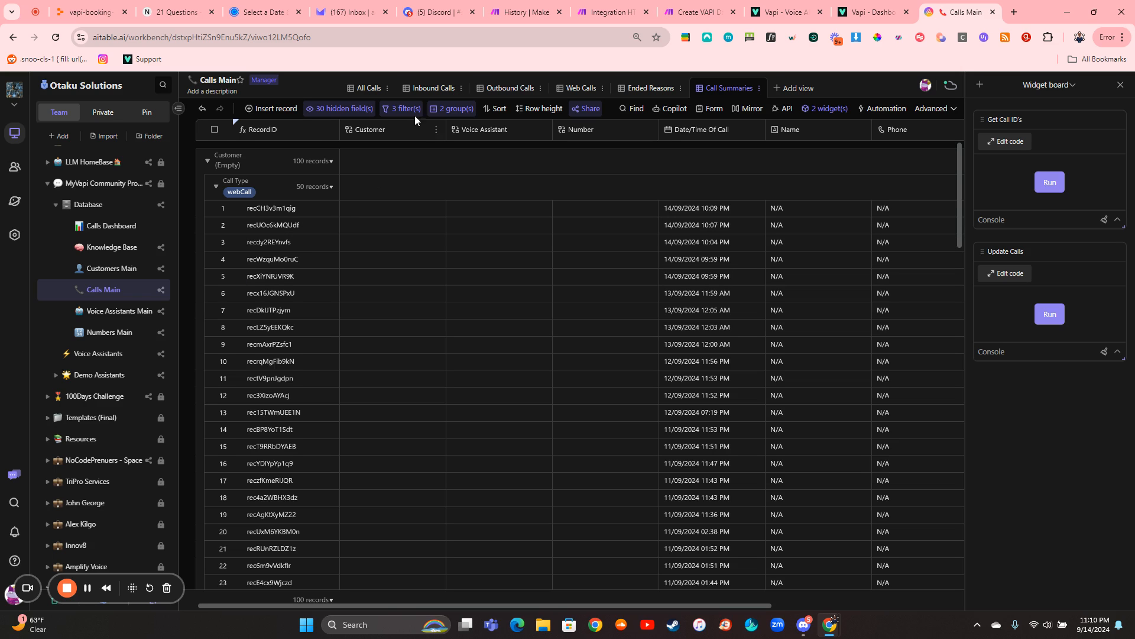
click(370, 90)
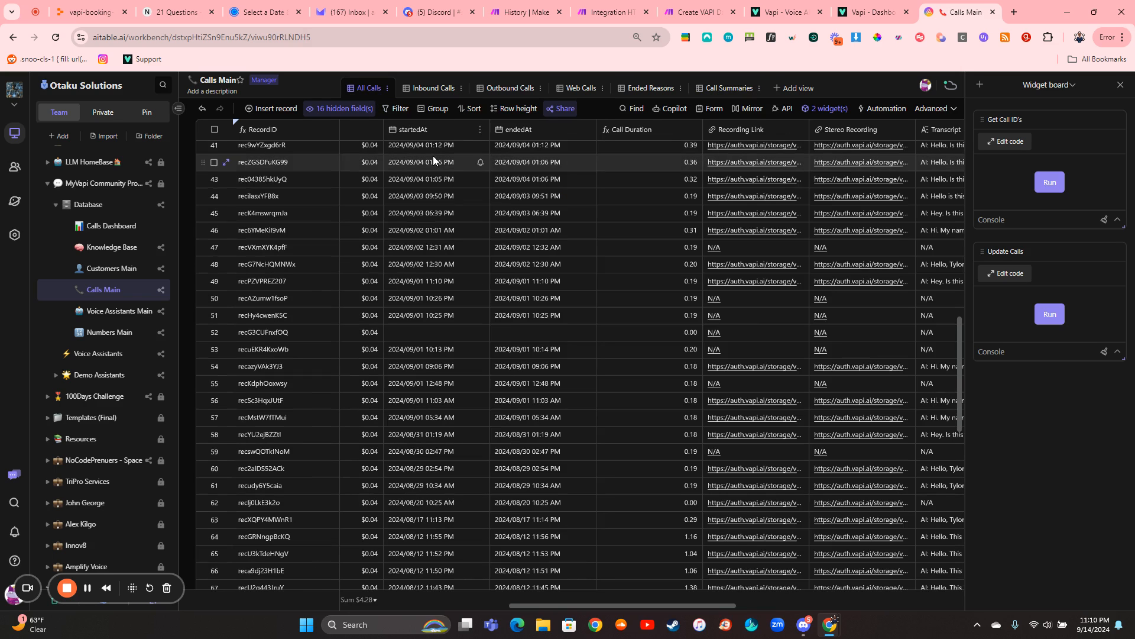
scroll(515, 198, left, 3)
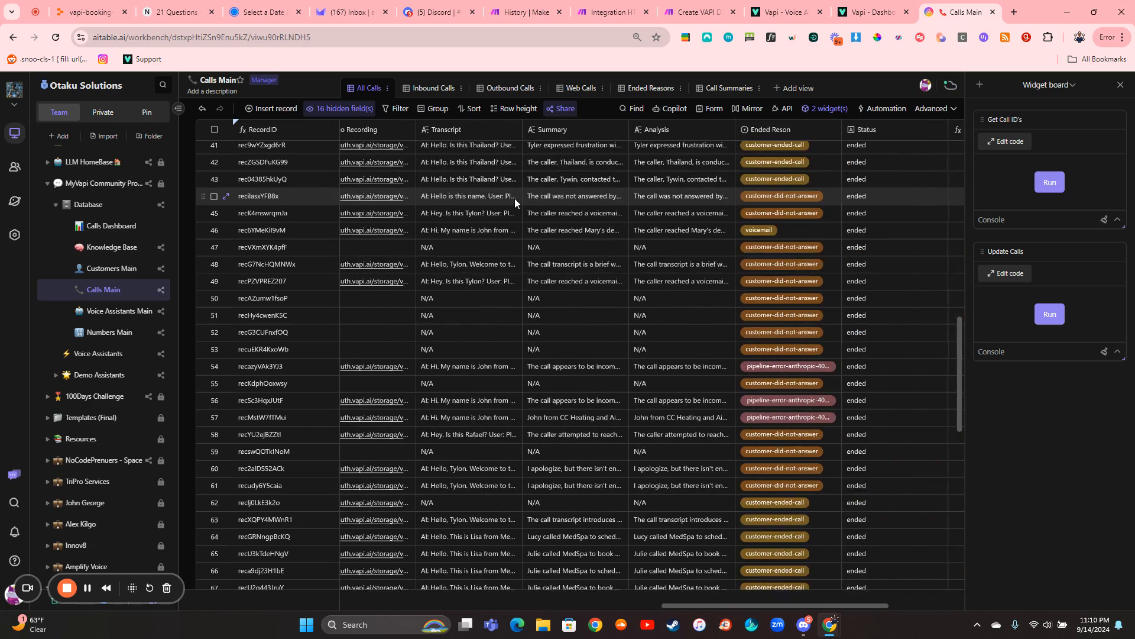
scroll(605, 171, left, 5)
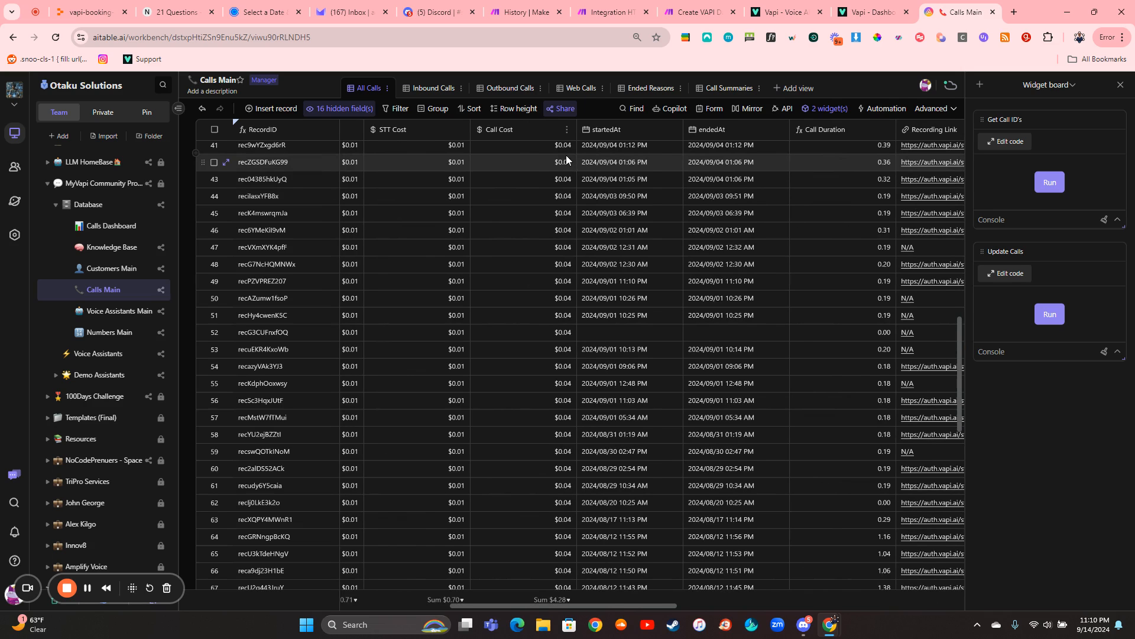
scroll(566, 155, right, 10)
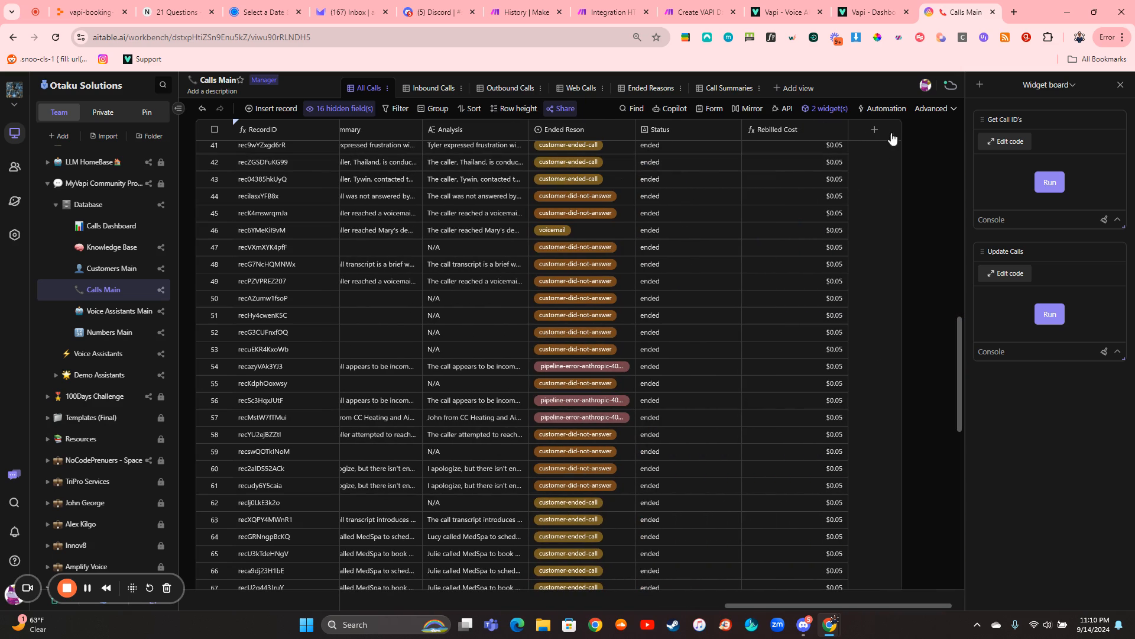
- Inspect the Rebilled Cost field's formula settings, close them unchanged and return to the table's first columns
click(838, 130)
click(852, 146)
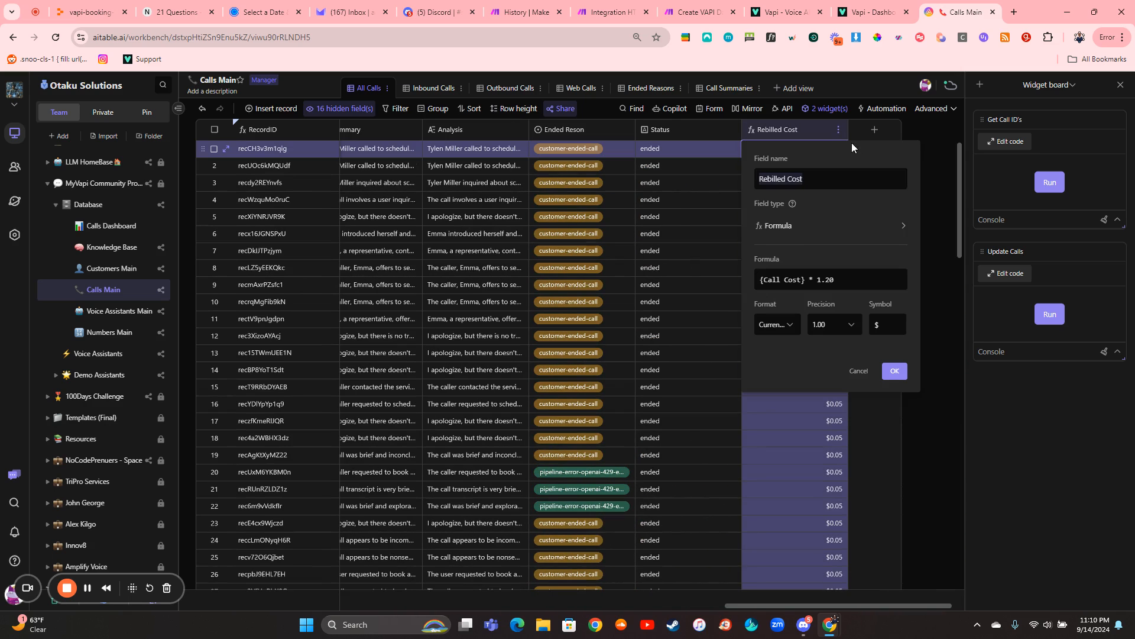
click(894, 371)
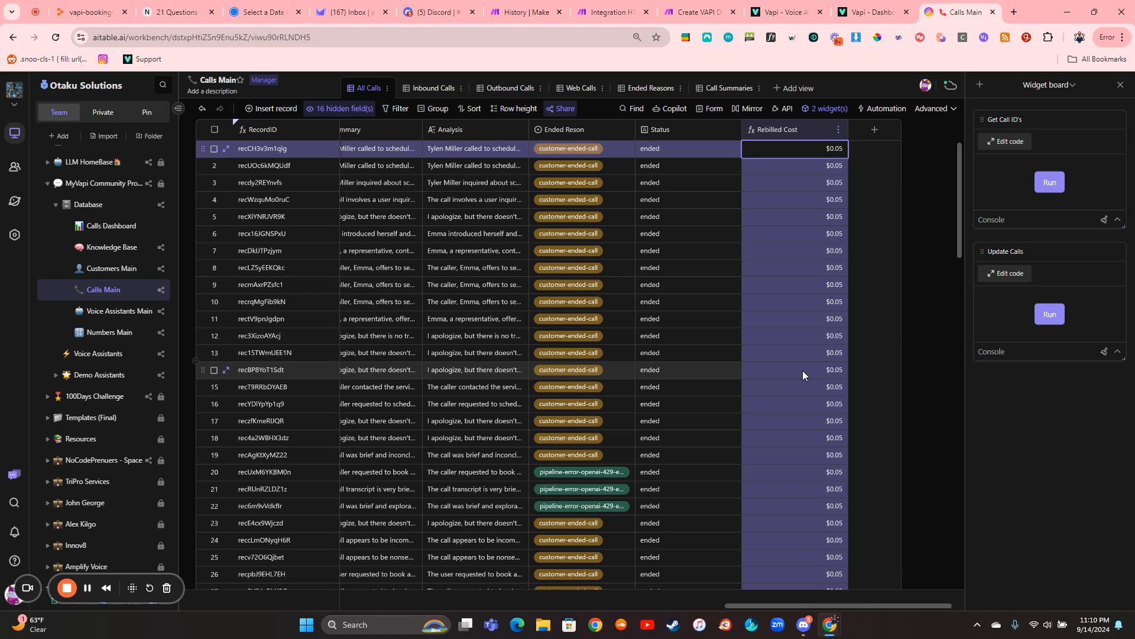
scroll(588, 331, left, 10)
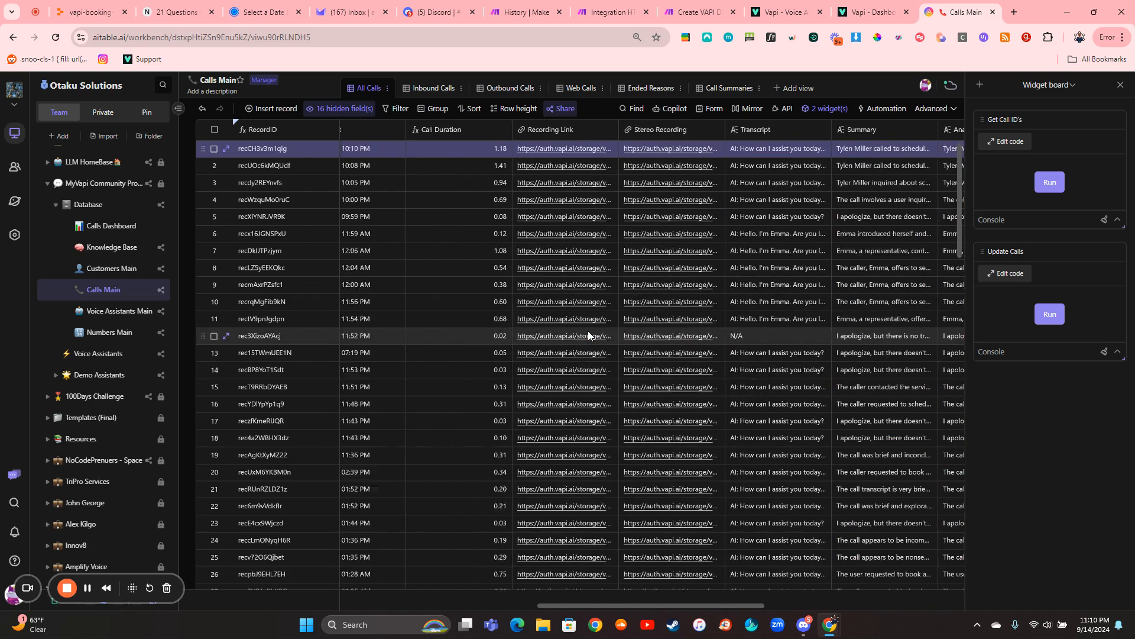
scroll(588, 331, left, 10)
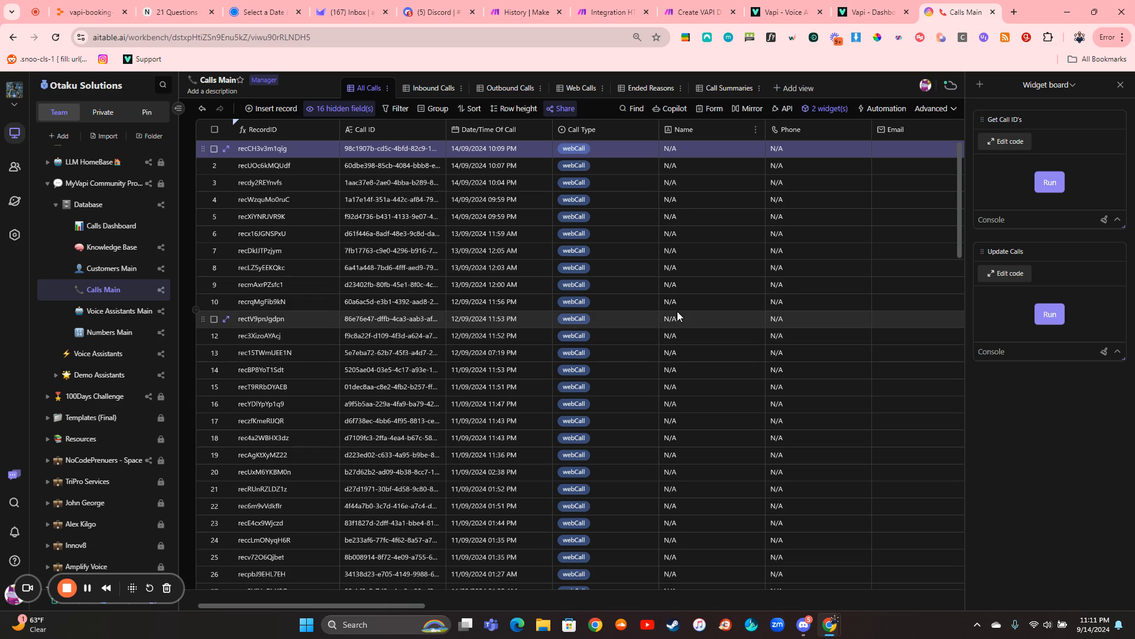
- Open the Softr website in a new browser tab and go to its home page
click(1014, 12)
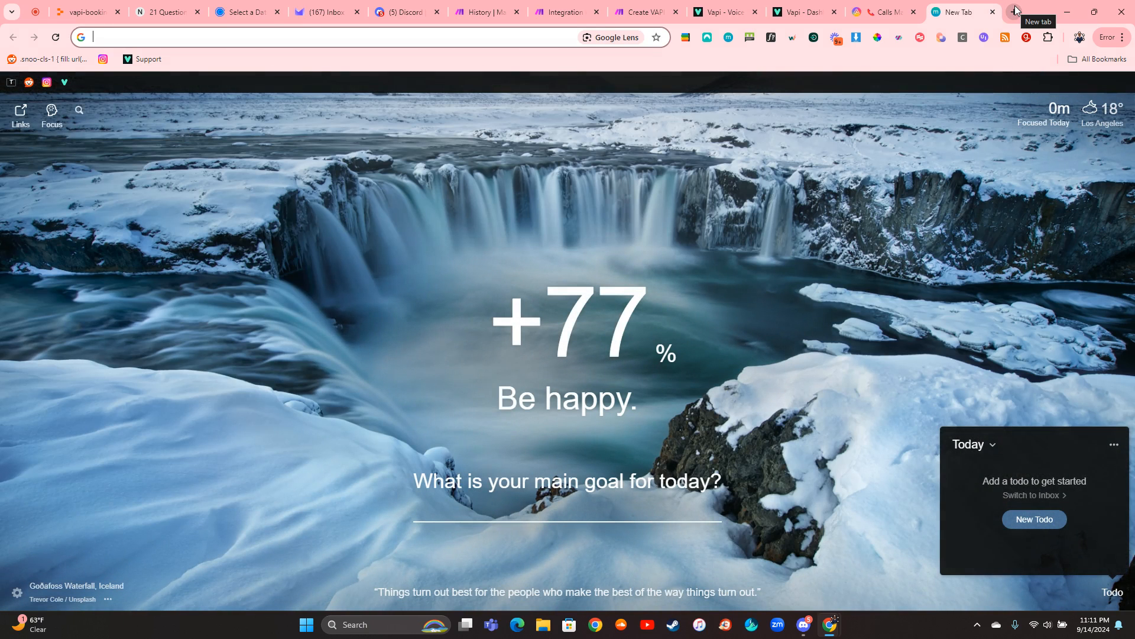
text(softr.io/pricing)
key(Return)
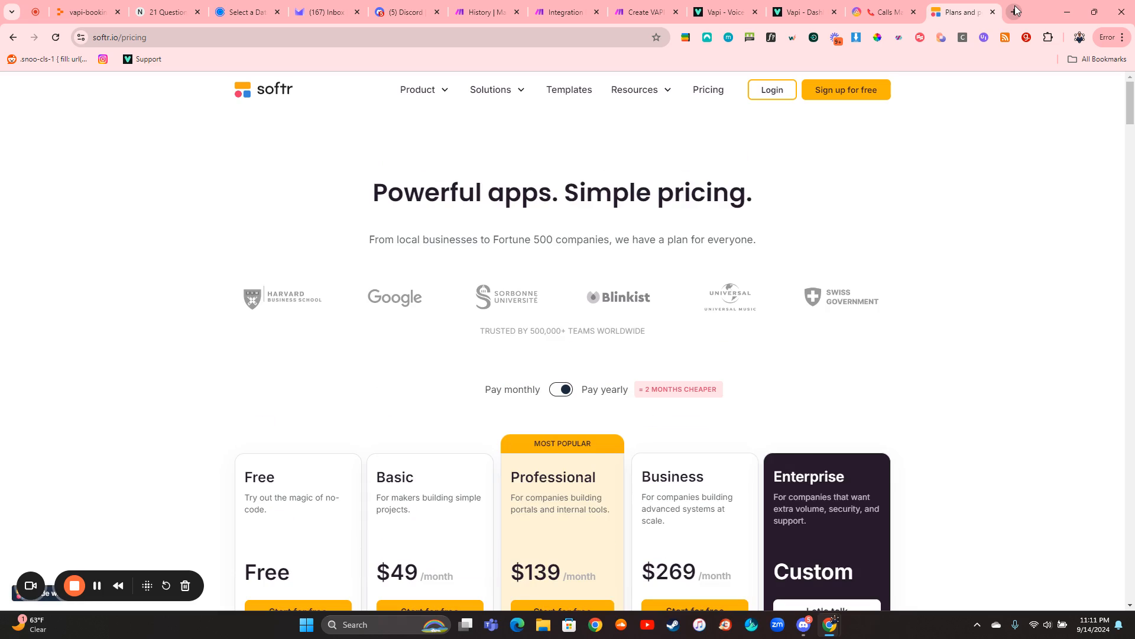
click(272, 99)
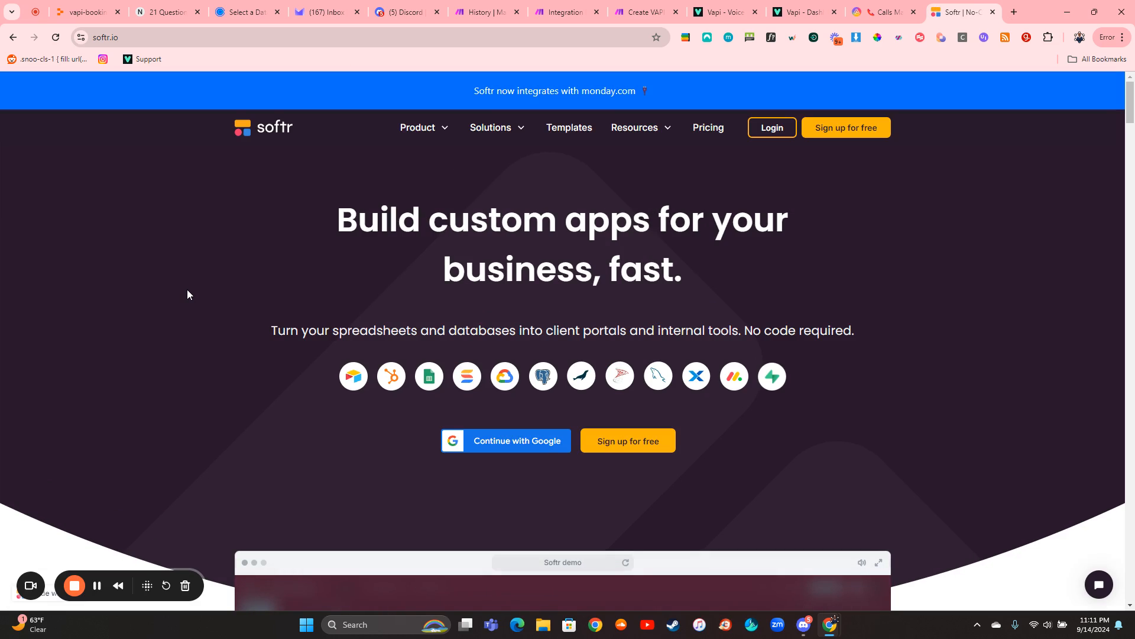
- Examine Softr's home page sections on client portals, data source integrations, building blocks, and permissions and access levels
scroll(187, 294, down, 4)
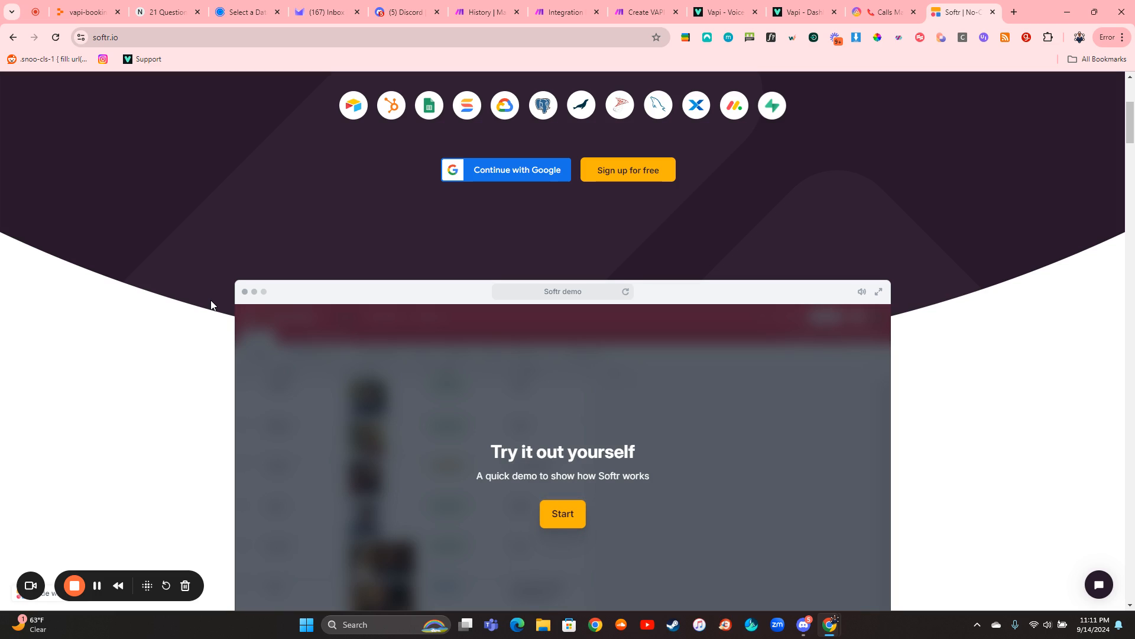
scroll(211, 305, down, 6)
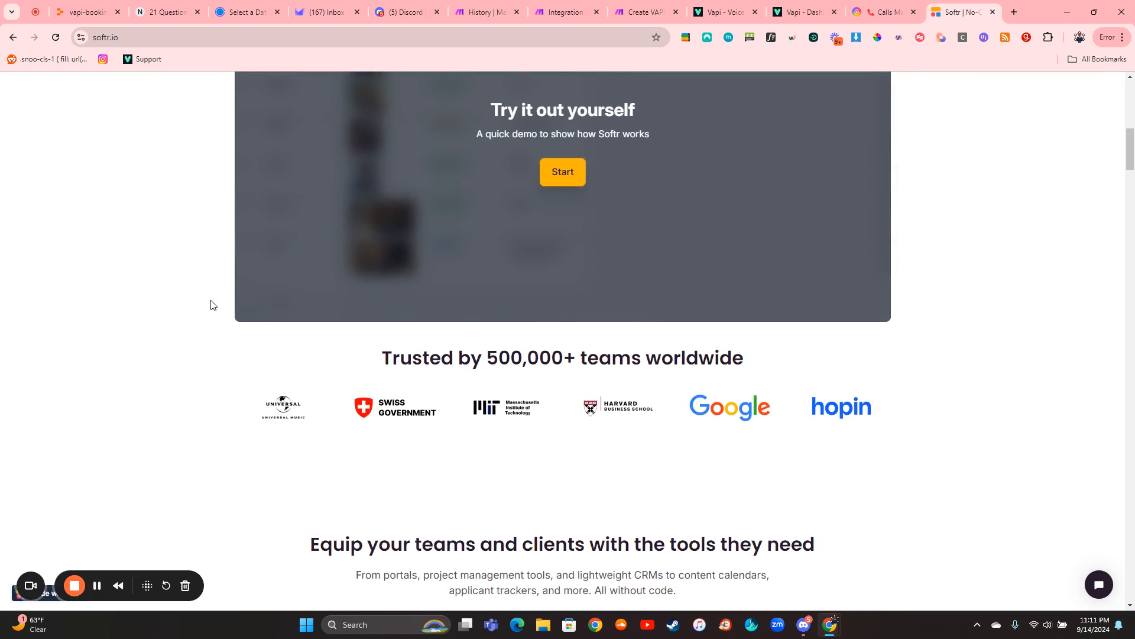
scroll(211, 305, down, 2)
scroll(214, 347, down, 3)
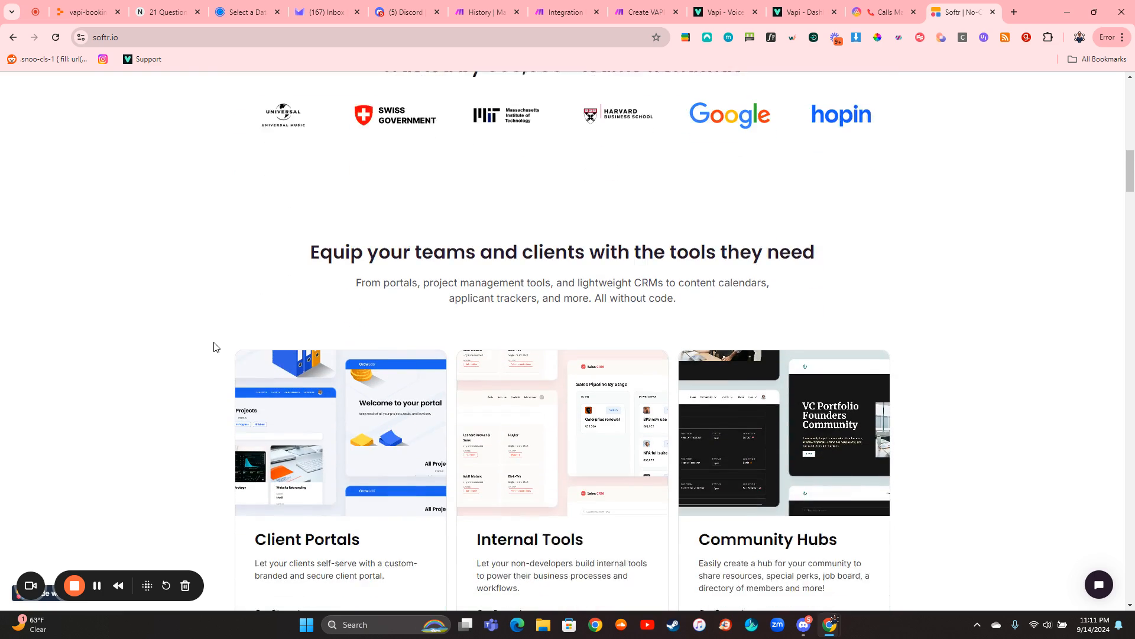
scroll(216, 347, down, 3)
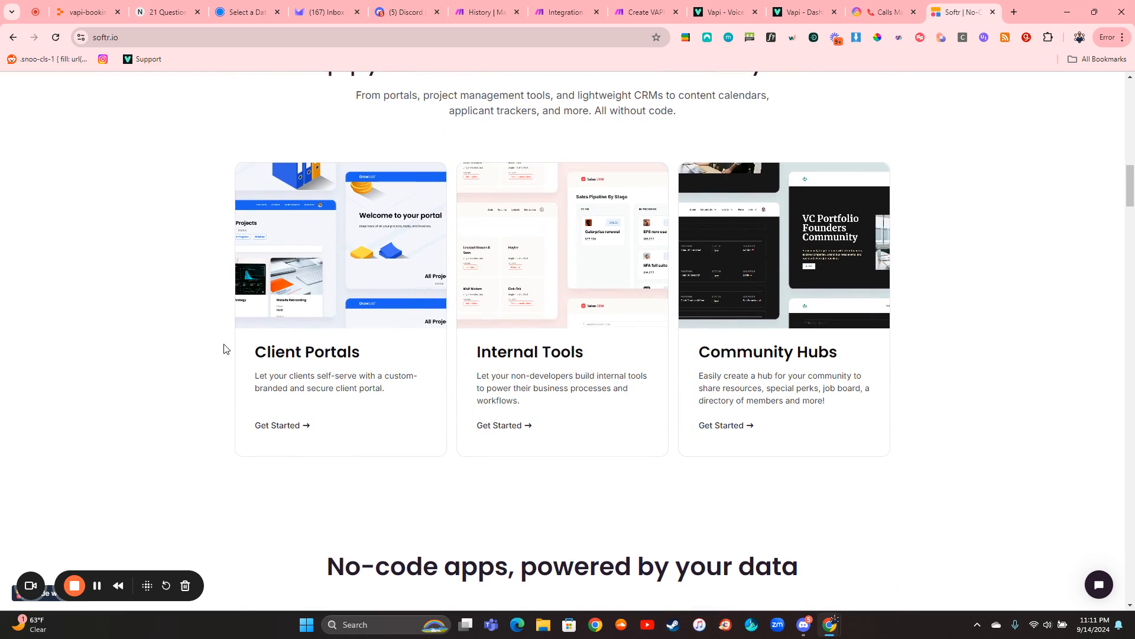
scroll(223, 349, down, 7)
scroll(223, 349, down, 3)
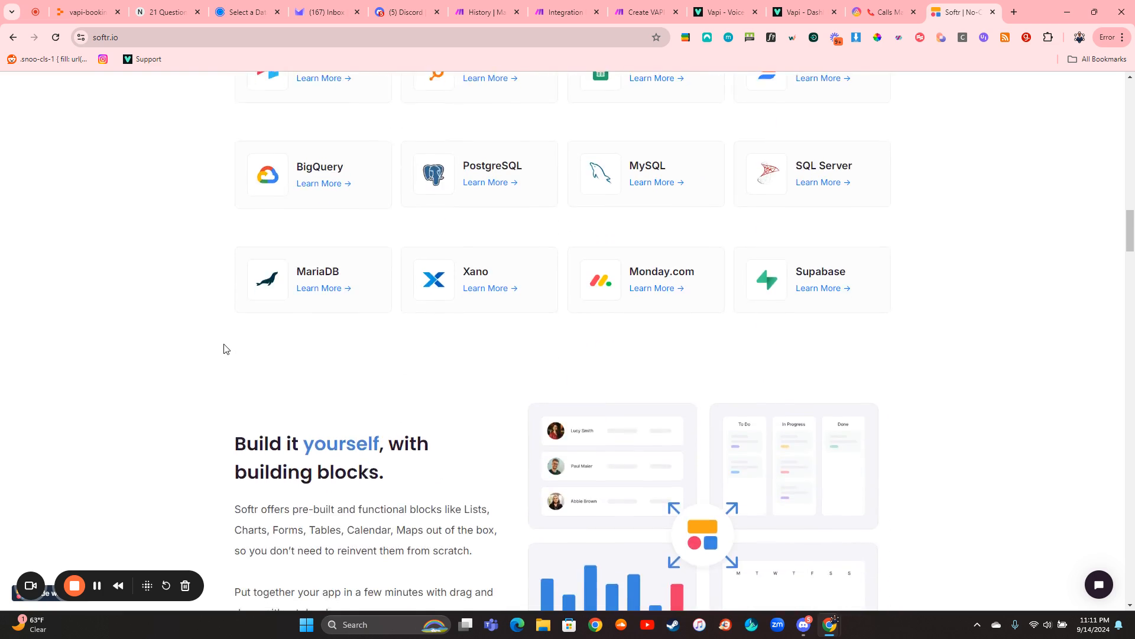
scroll(224, 349, down, 10)
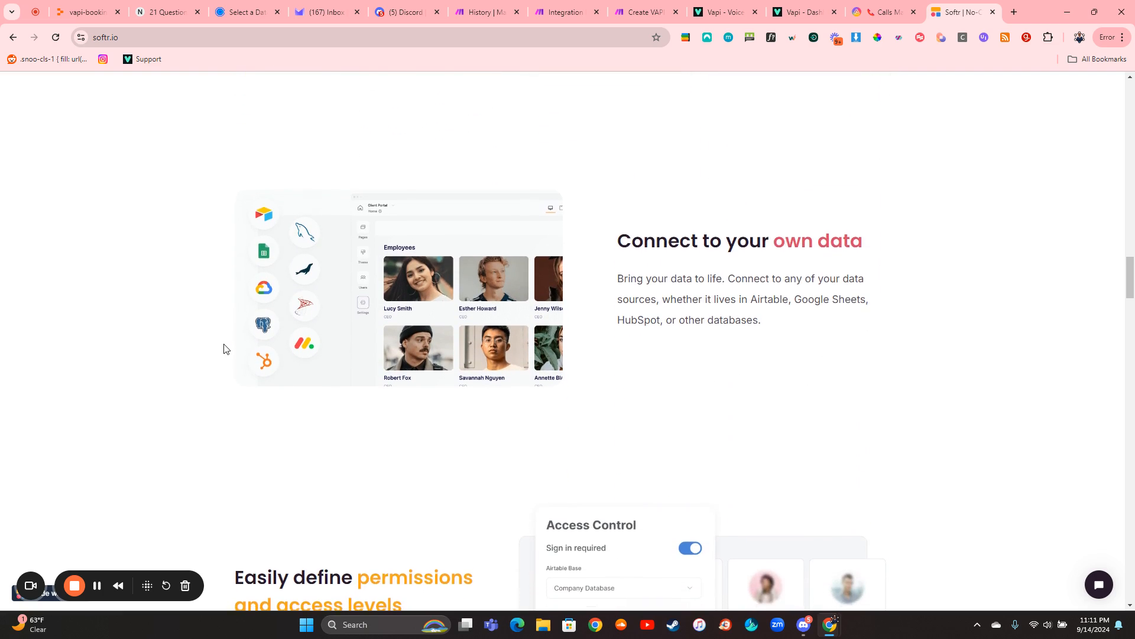
scroll(223, 349, down, 3)
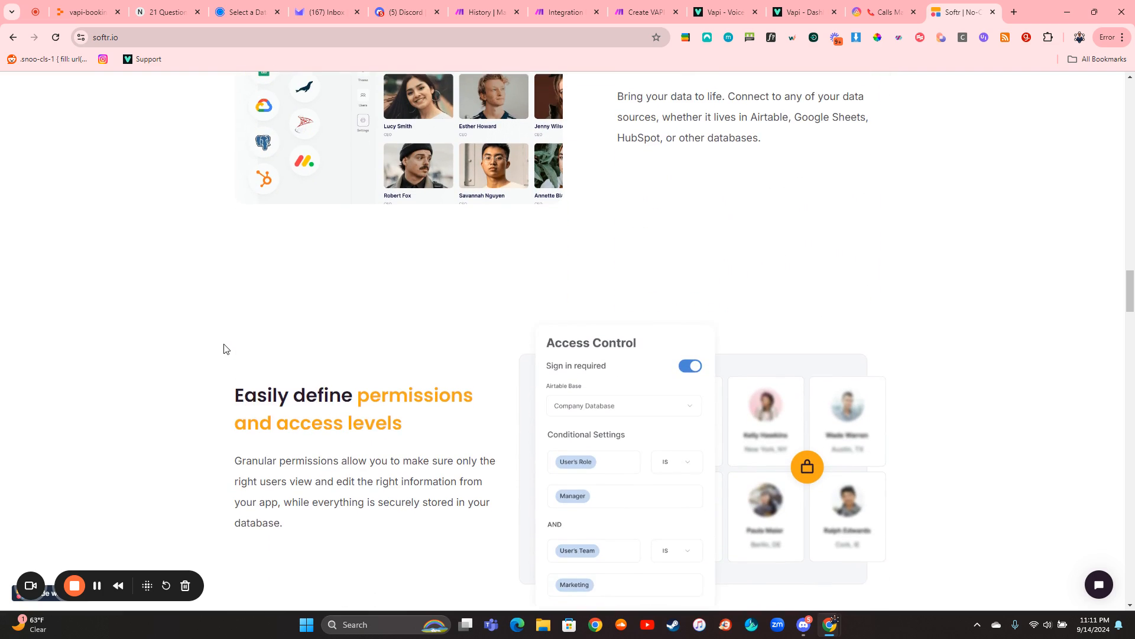
scroll(223, 349, down, 4)
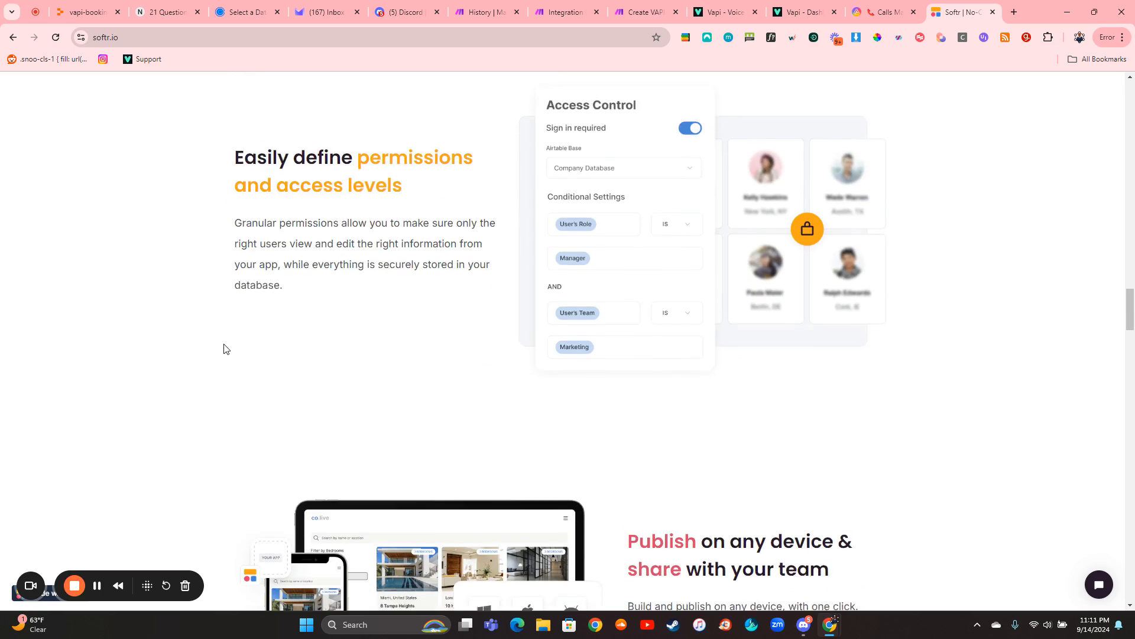
scroll(223, 349, down, 2)
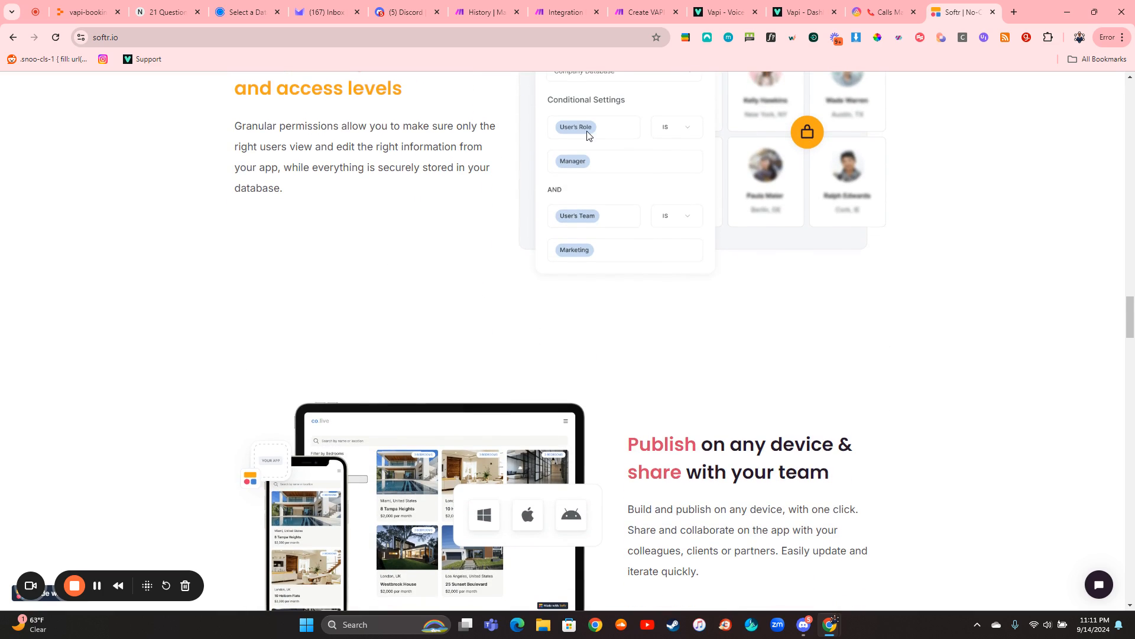
- Replace the Softr page with the shadcn/ui site (ui.shadcn.com) and open its Charts page
click(422, 44)
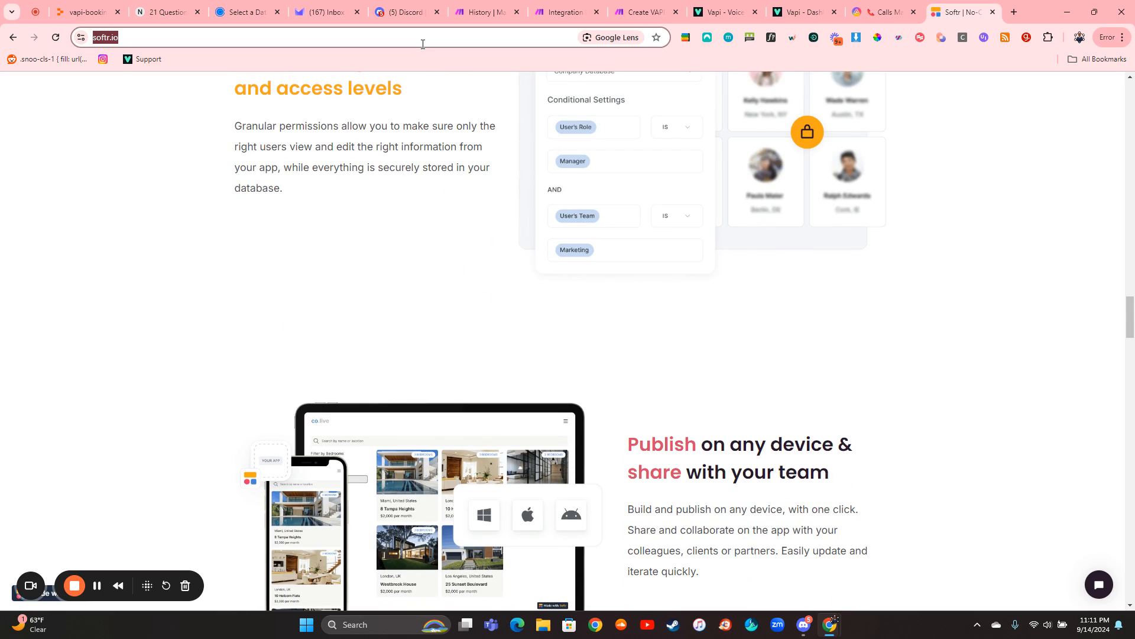
text(sha)
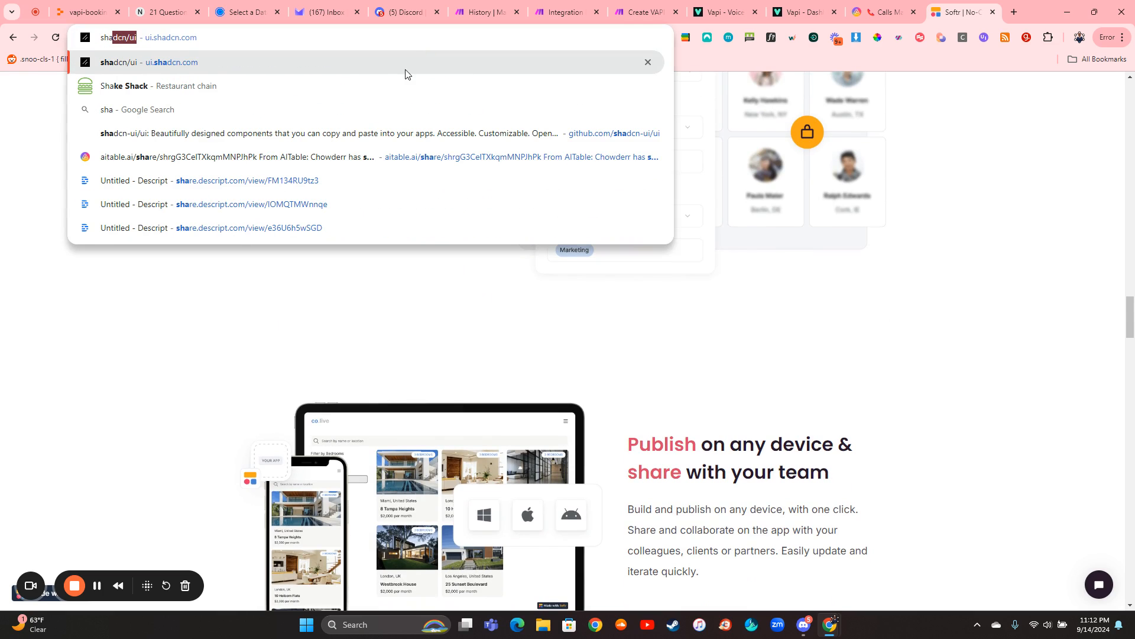
click(398, 69)
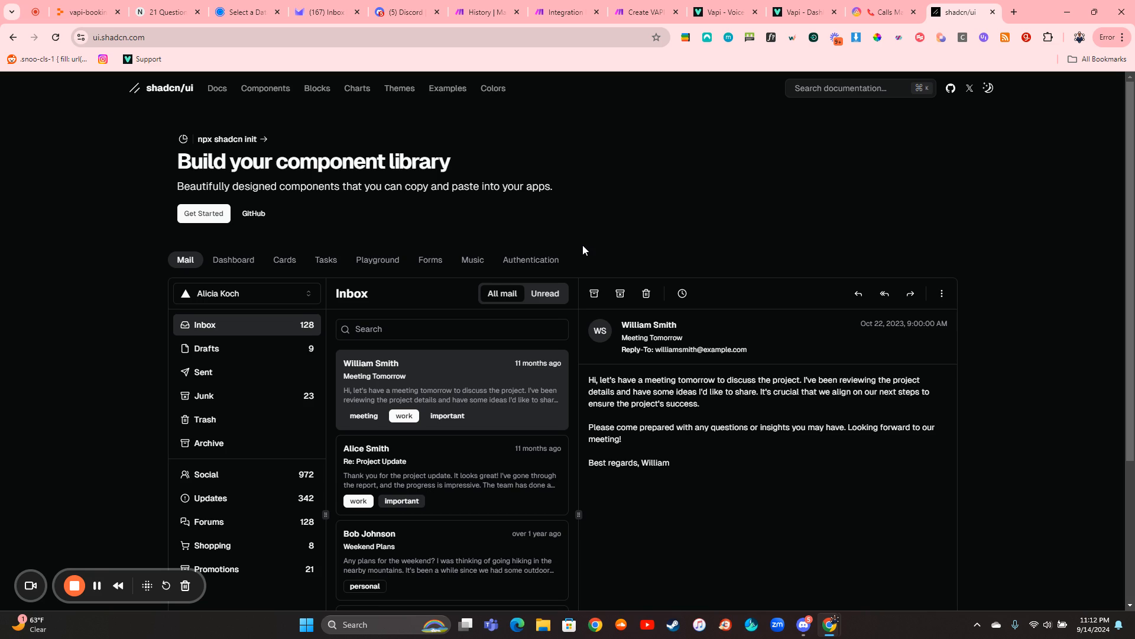
click(362, 88)
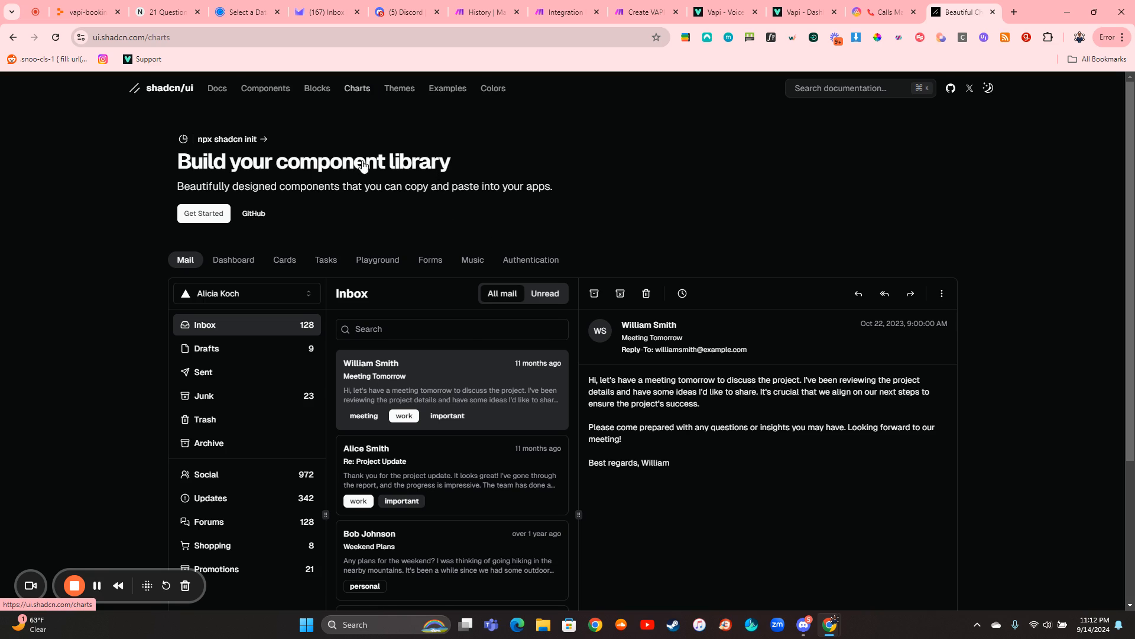
- Browse the area chart examples, preview the blue colour theme and switch the charts to the Ruby theme
scroll(150, 358, down, 1)
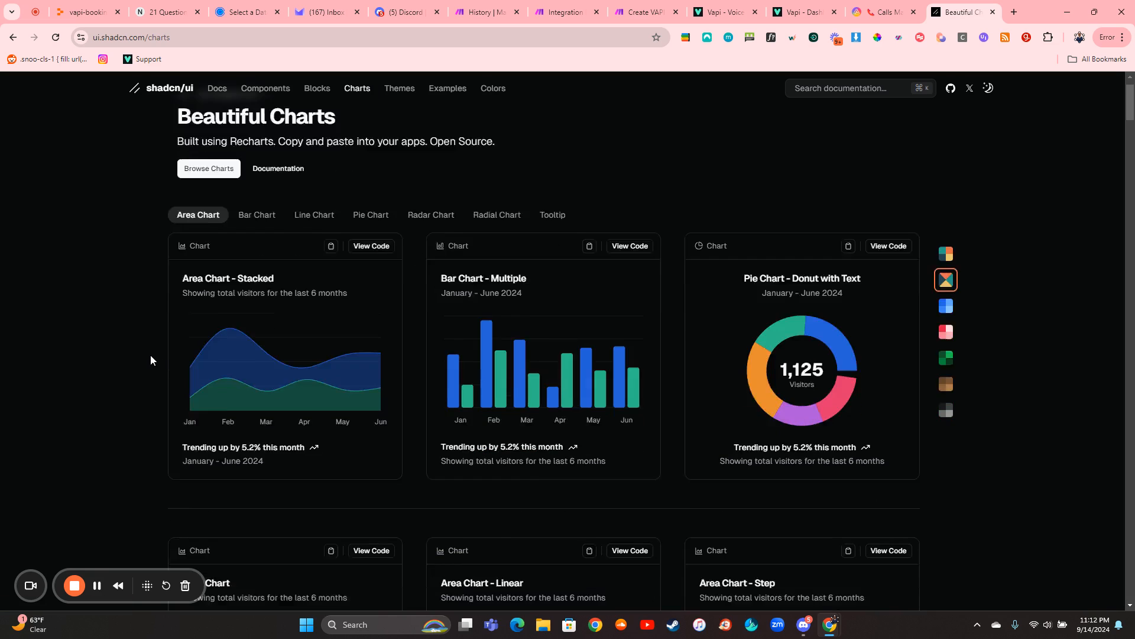
scroll(150, 354, down, 10)
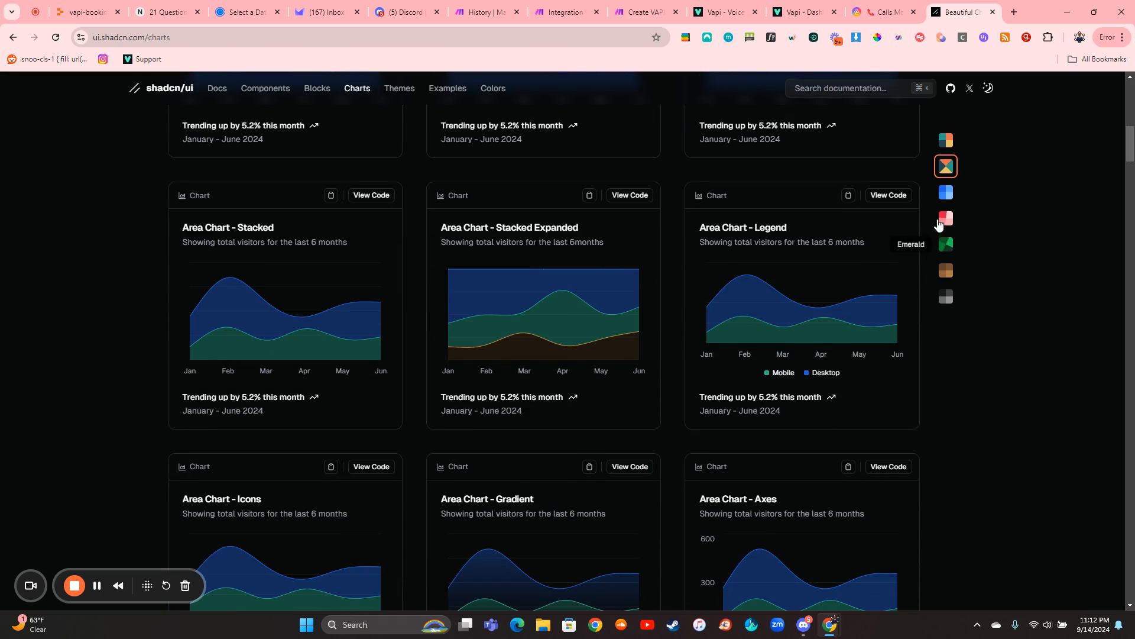
click(947, 193)
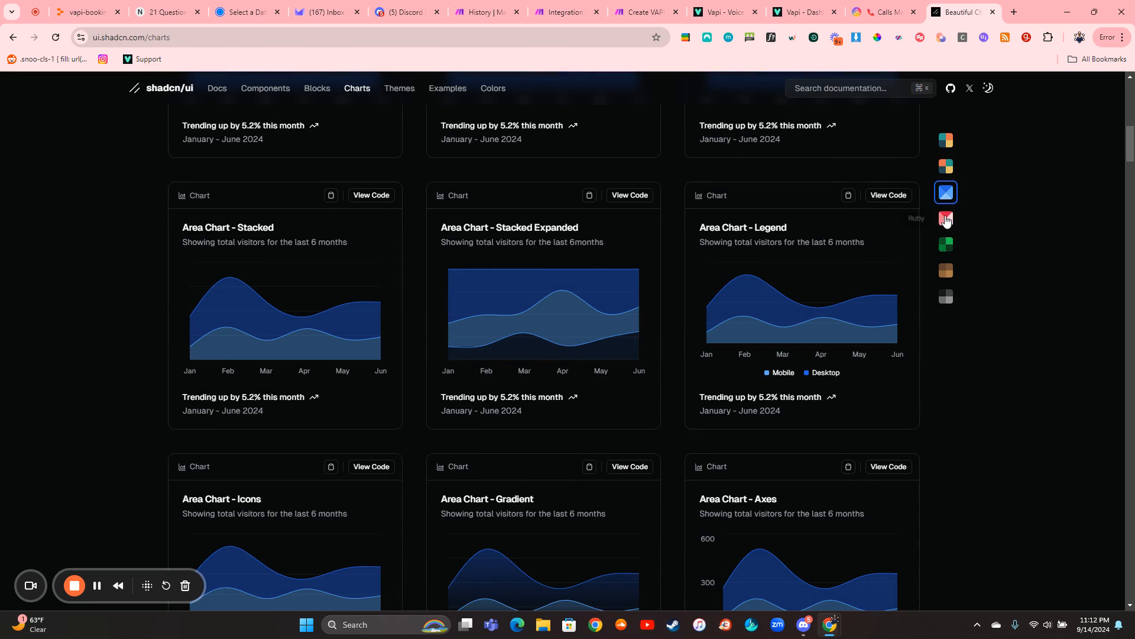
click(946, 219)
- View the code for the Area Chart - Axes example, close it and browse on to the bar chart examples
click(898, 467)
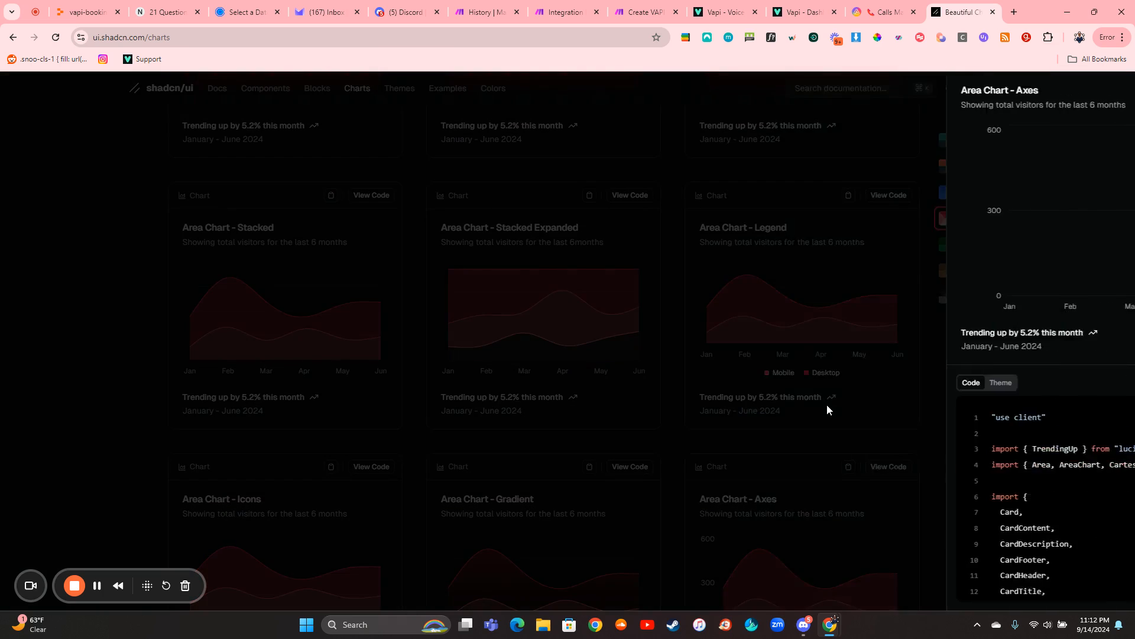
mouse_move(821, 284)
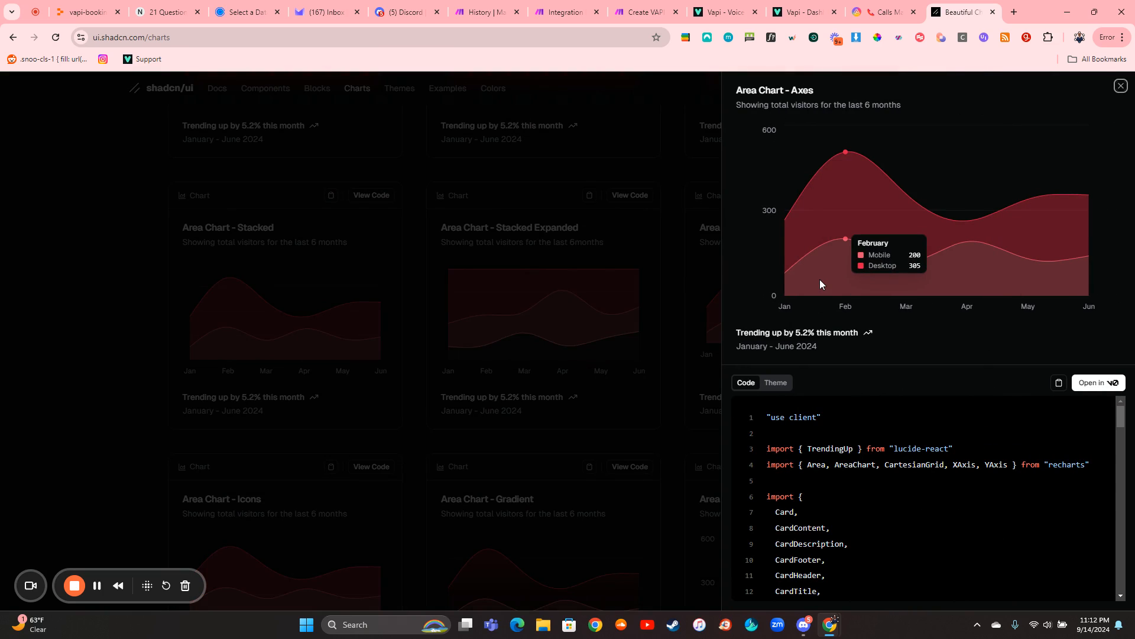
click(1121, 88)
scroll(537, 362, down, 5)
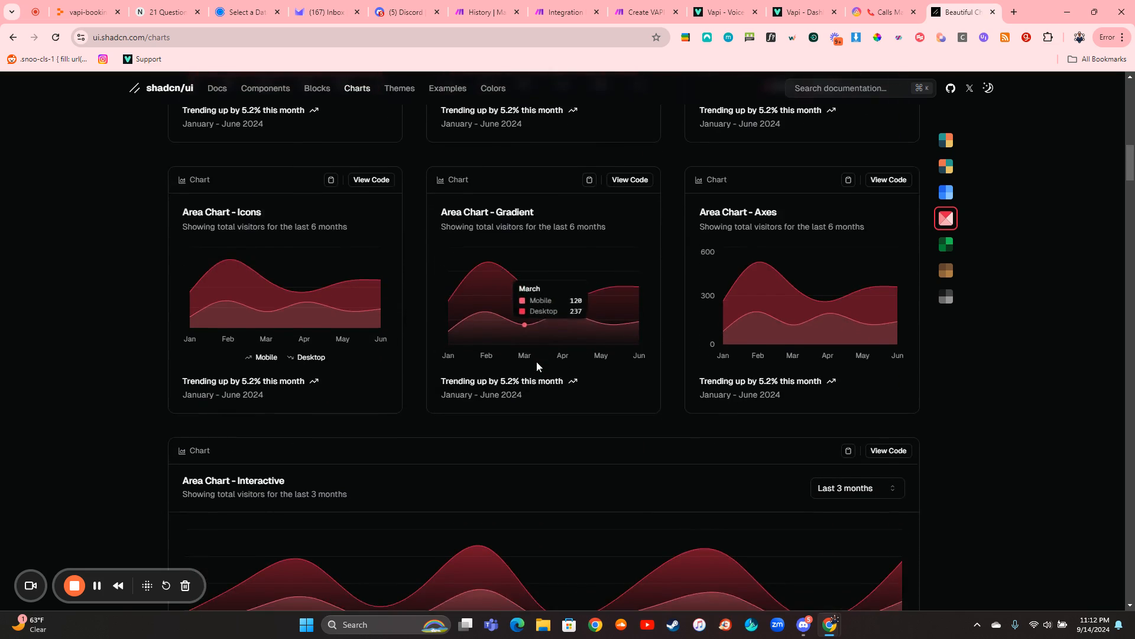
scroll(537, 360, down, 8)
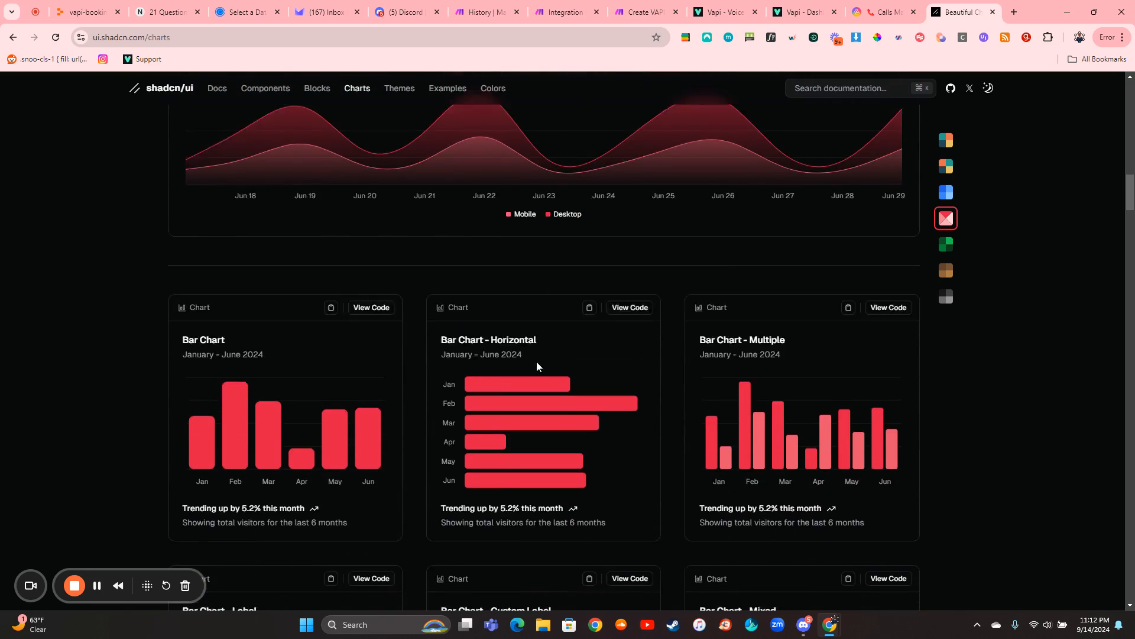
- Browse the remaining bar, pie, radar, radial and tooltip chart examples and return to the beginning of the Charts page
scroll(537, 361, down, 8)
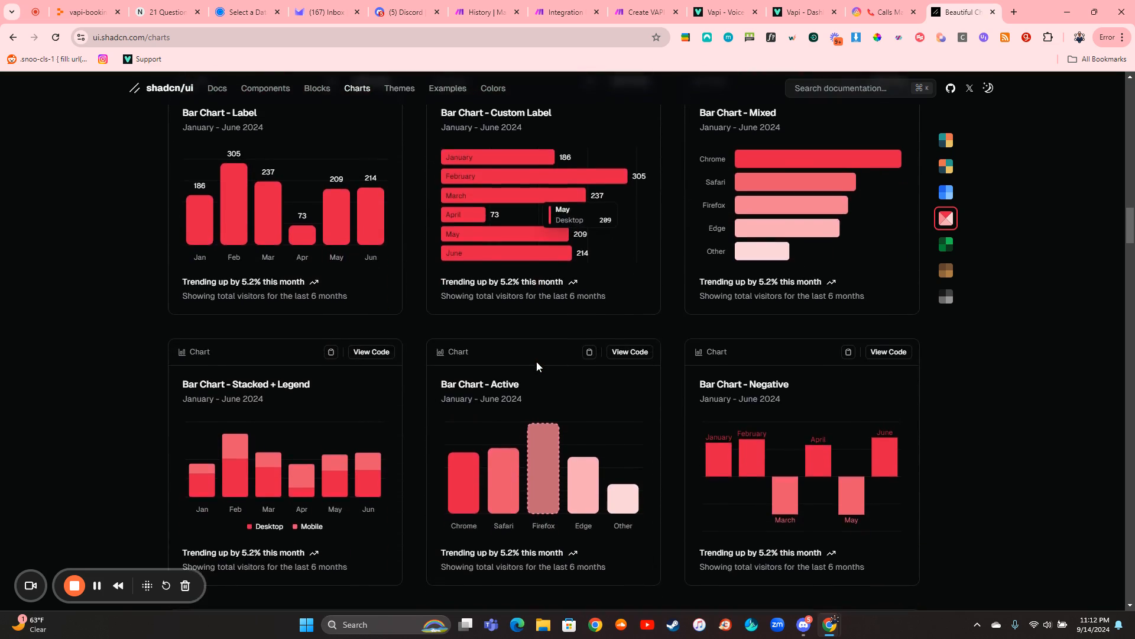
scroll(537, 360, down, 5)
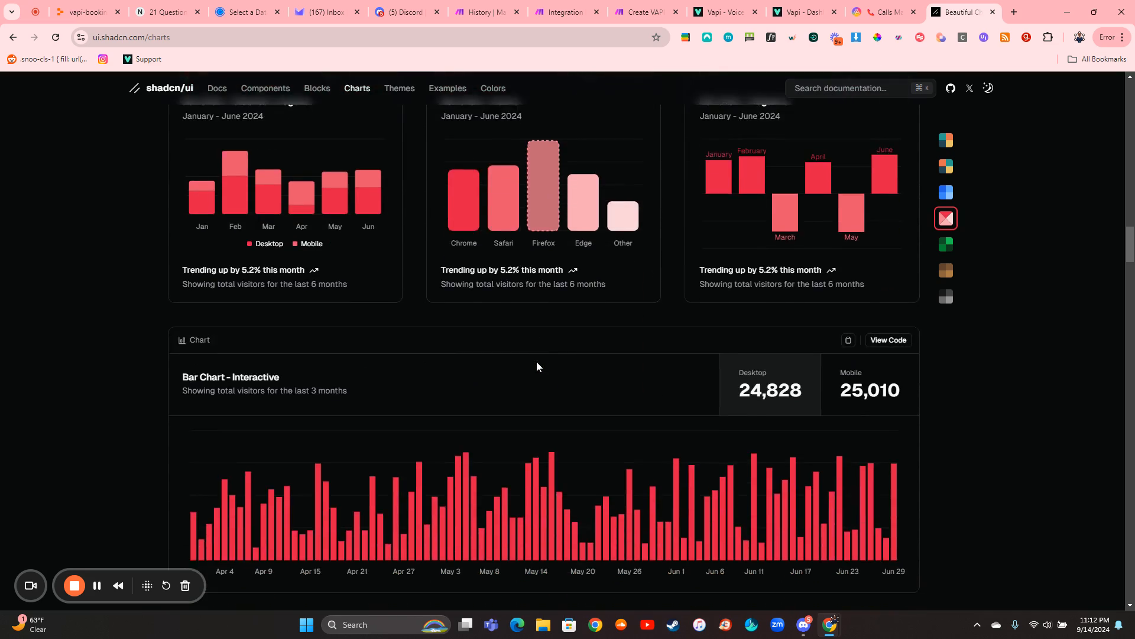
scroll(537, 367, down, 20)
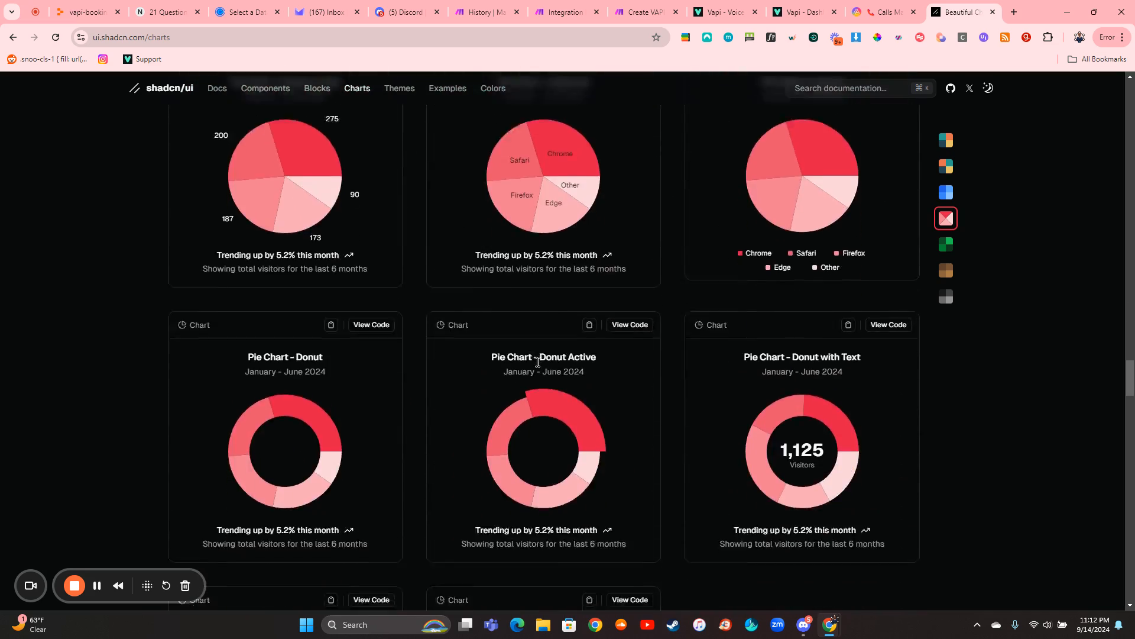
scroll(537, 362, down, 20)
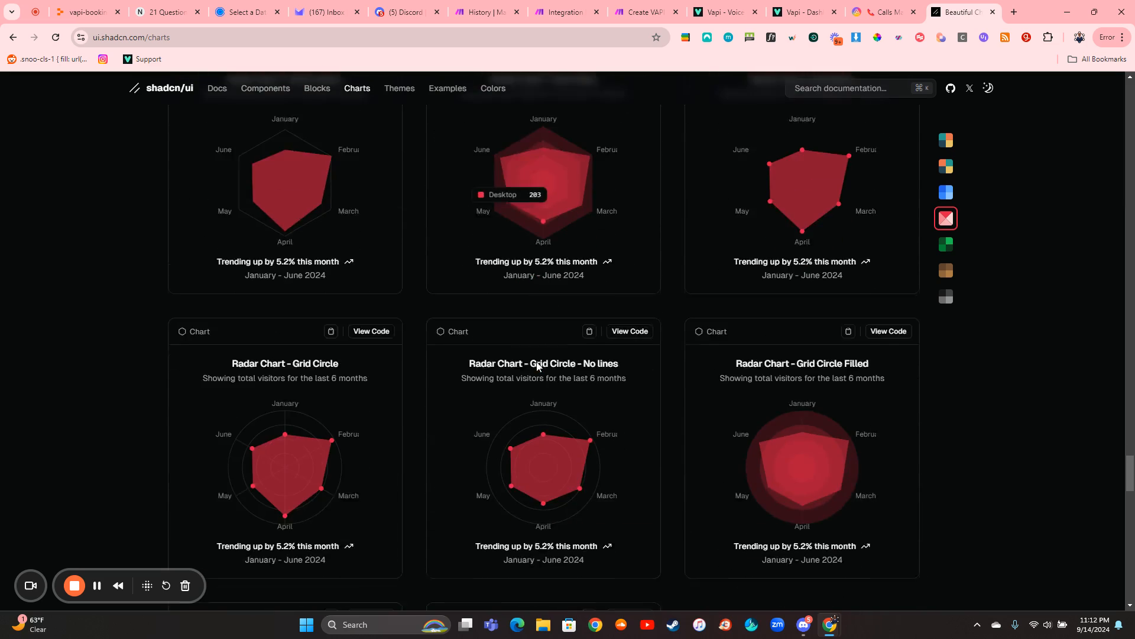
scroll(536, 365, down, 17)
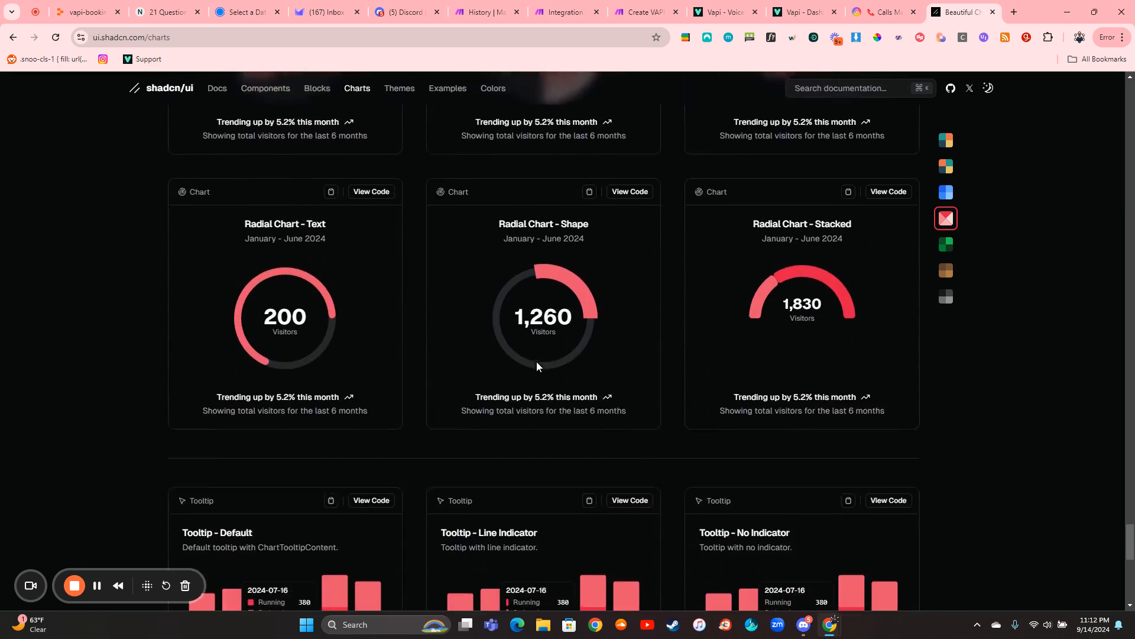
scroll(537, 365, down, 2)
scroll(537, 366, up, 20)
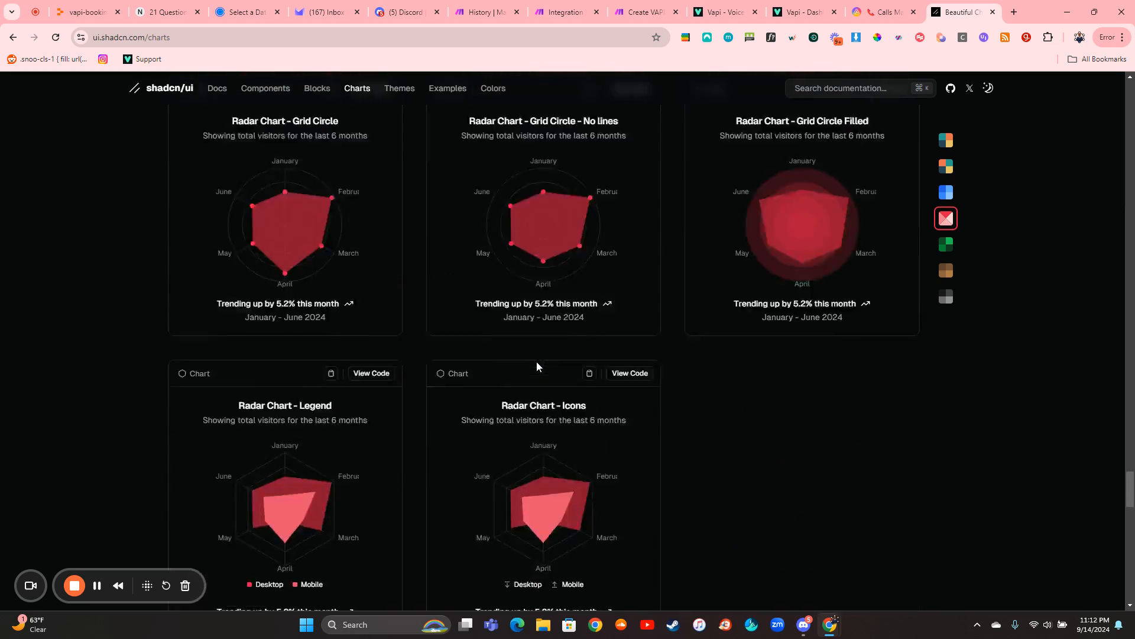
scroll(537, 362, up, 10)
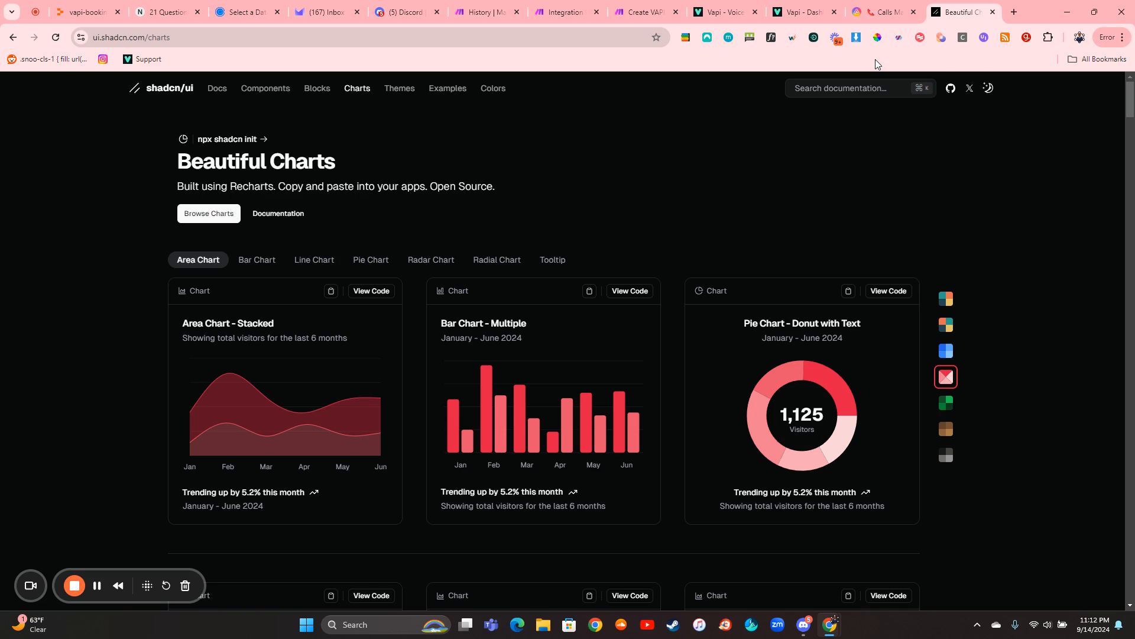
- Switch to AITable, open the Calls Dashboard and bring up the installed widgets available for import
click(877, 15)
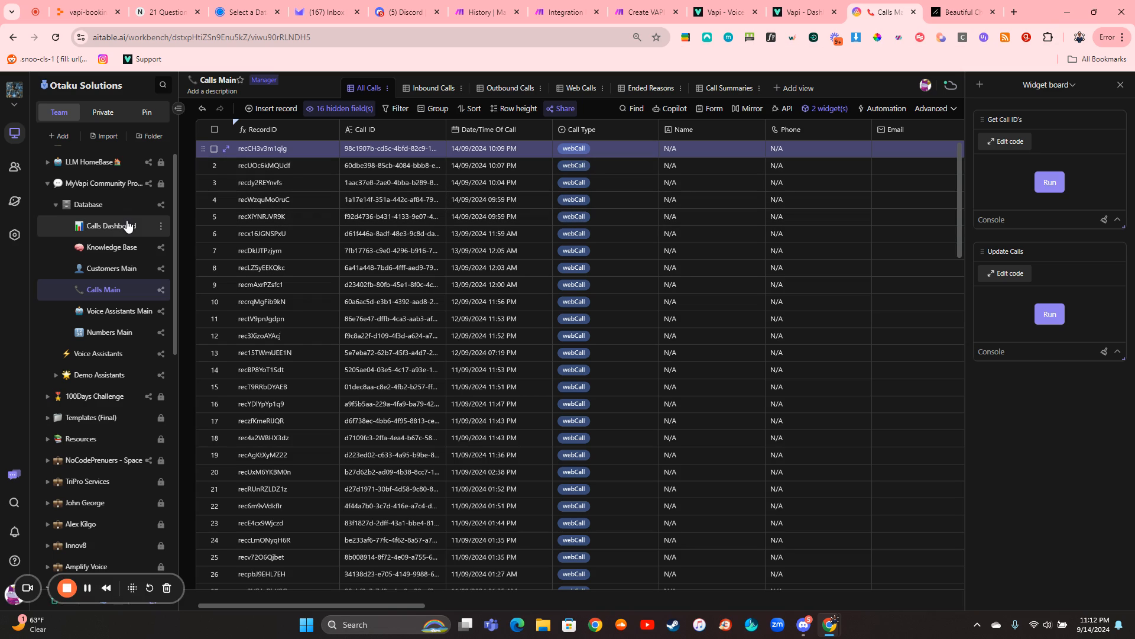
click(111, 234)
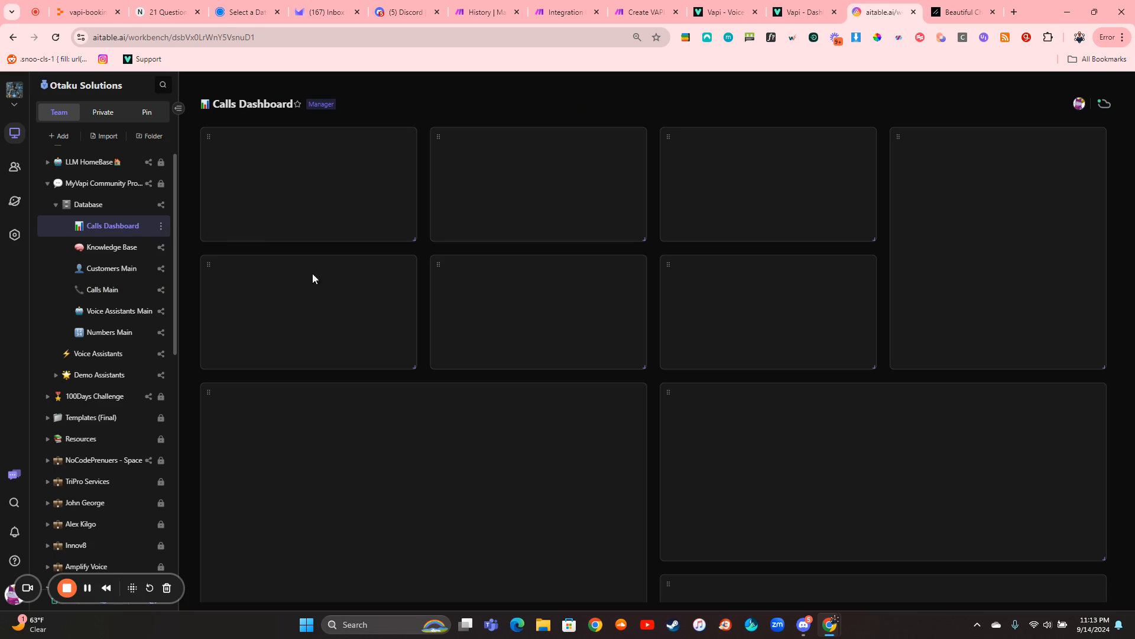
click(901, 112)
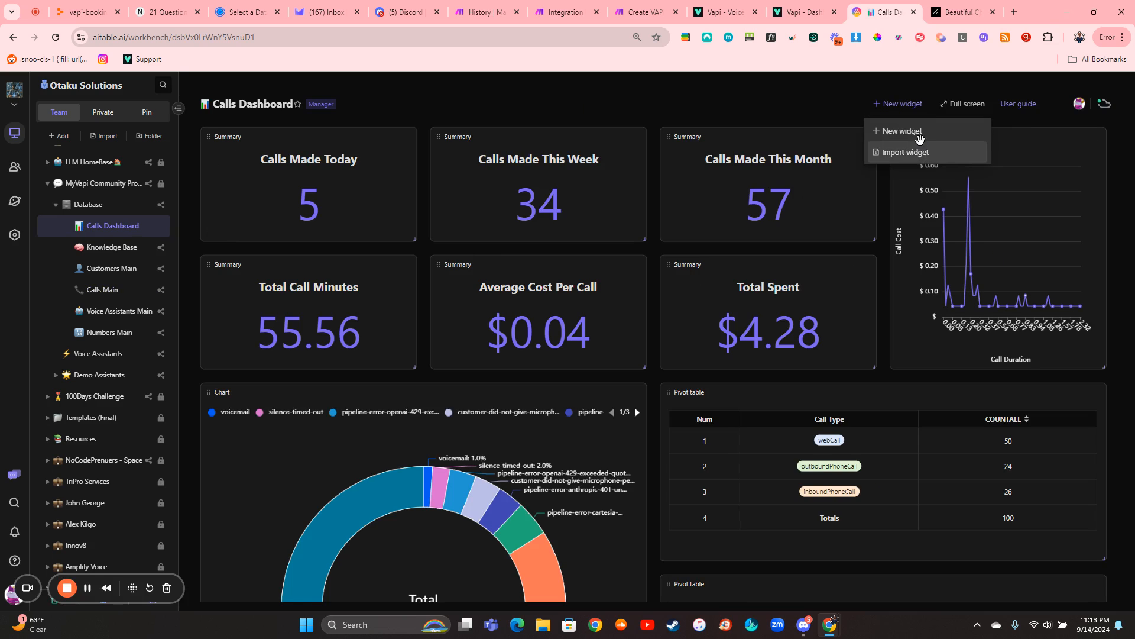
click(921, 151)
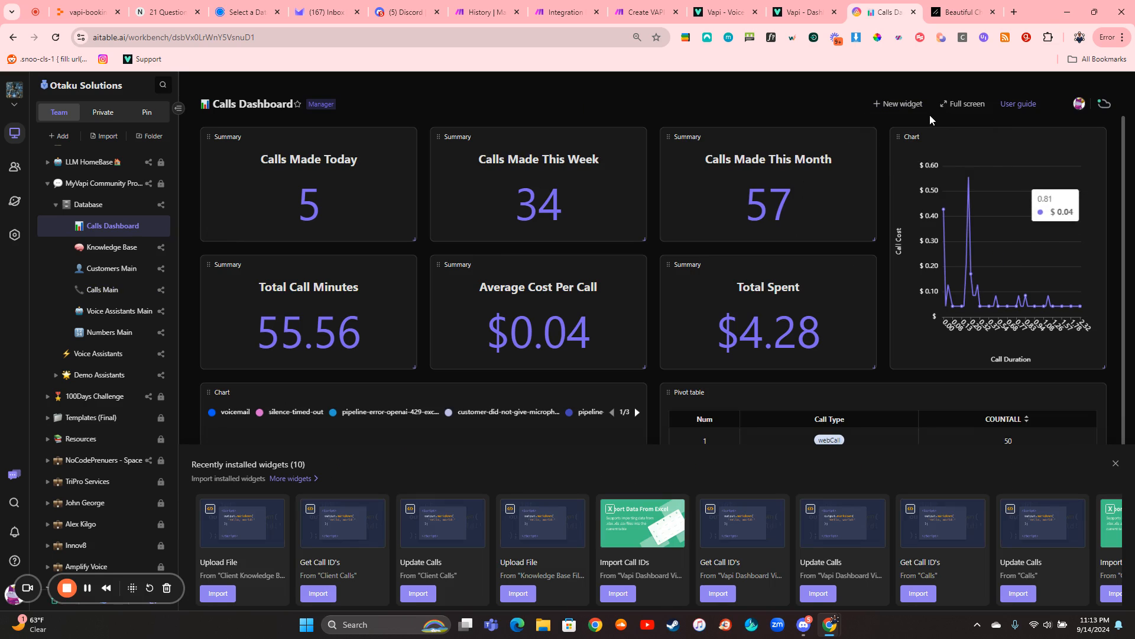
- Open the Widget Center for a new widget, review the recommended widgets and show the Custom widgets
click(896, 104)
click(894, 139)
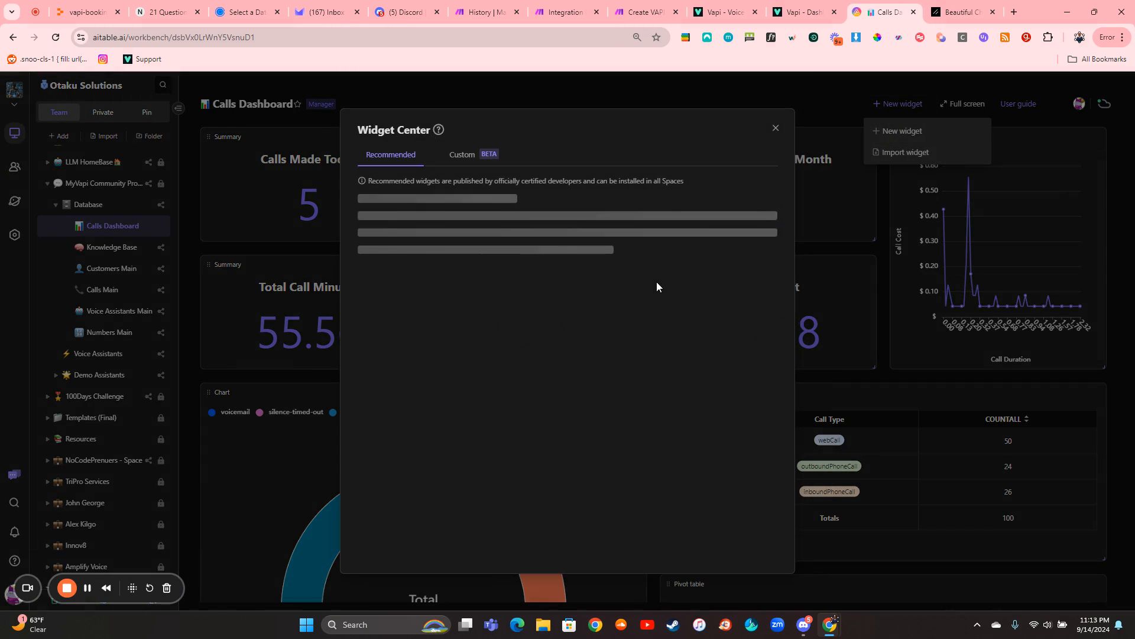
scroll(466, 343, down, 1)
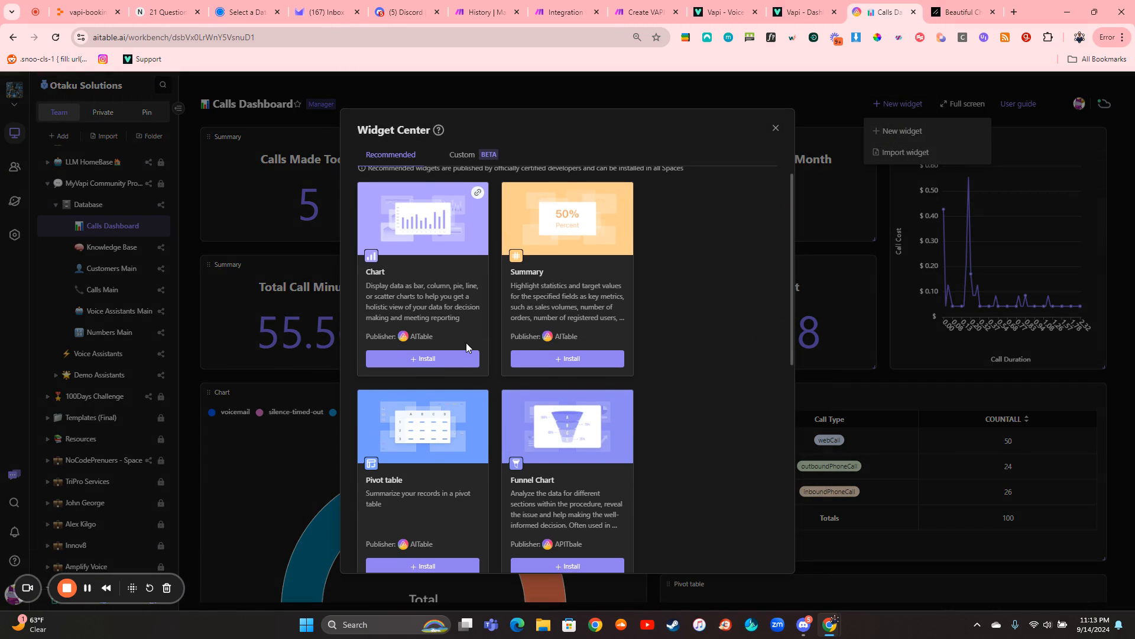
scroll(466, 342, down, 1)
scroll(495, 360, up, 1)
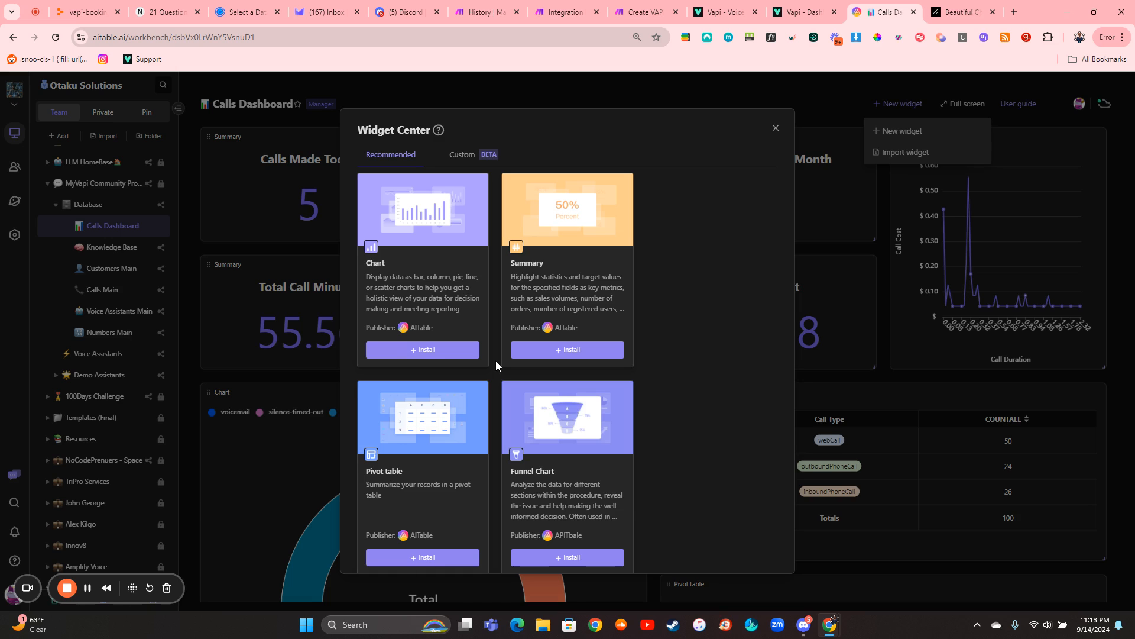
click(467, 154)
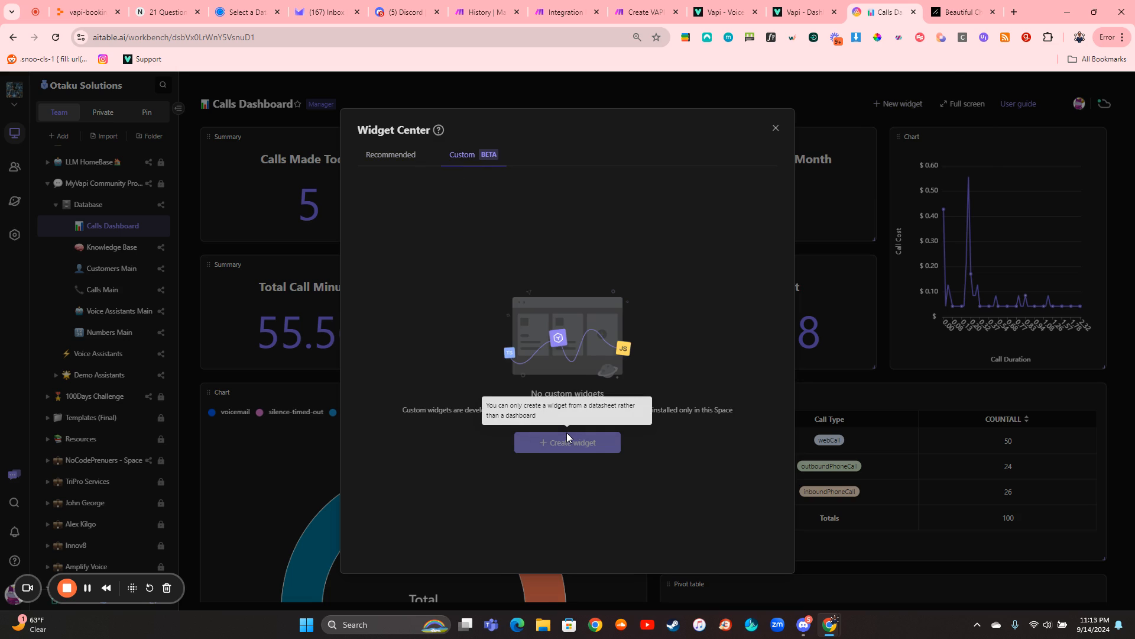
- Revisit the shadcn/ui charts, and back in AITable close the Widget Center and installed-widgets list to view the dashboard's charts and pivot tables
click(962, 13)
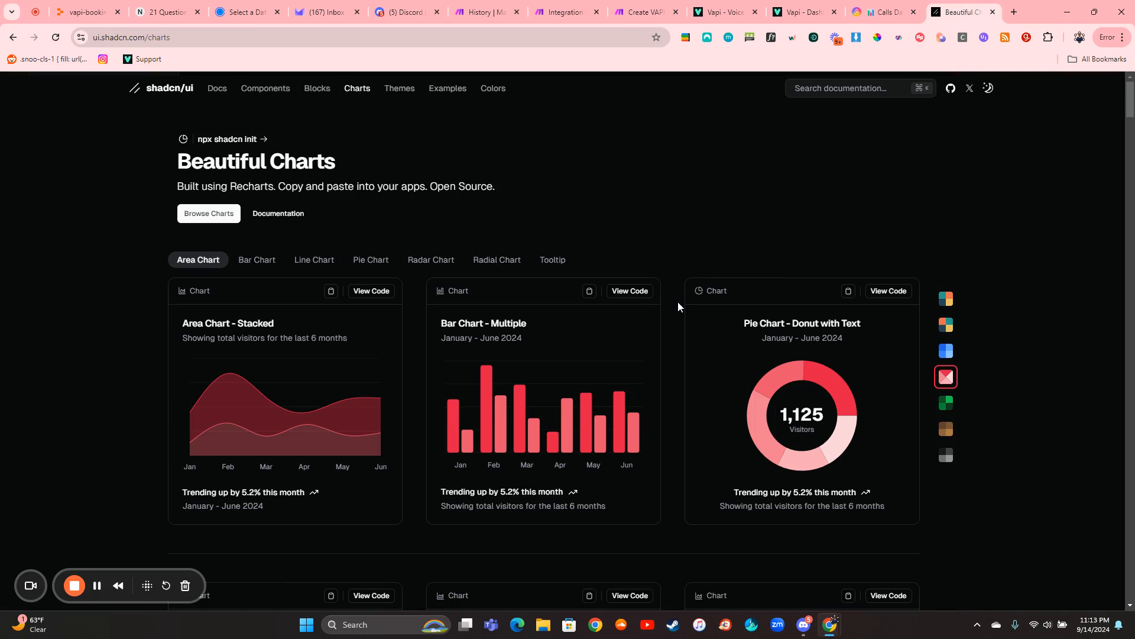
click(881, 12)
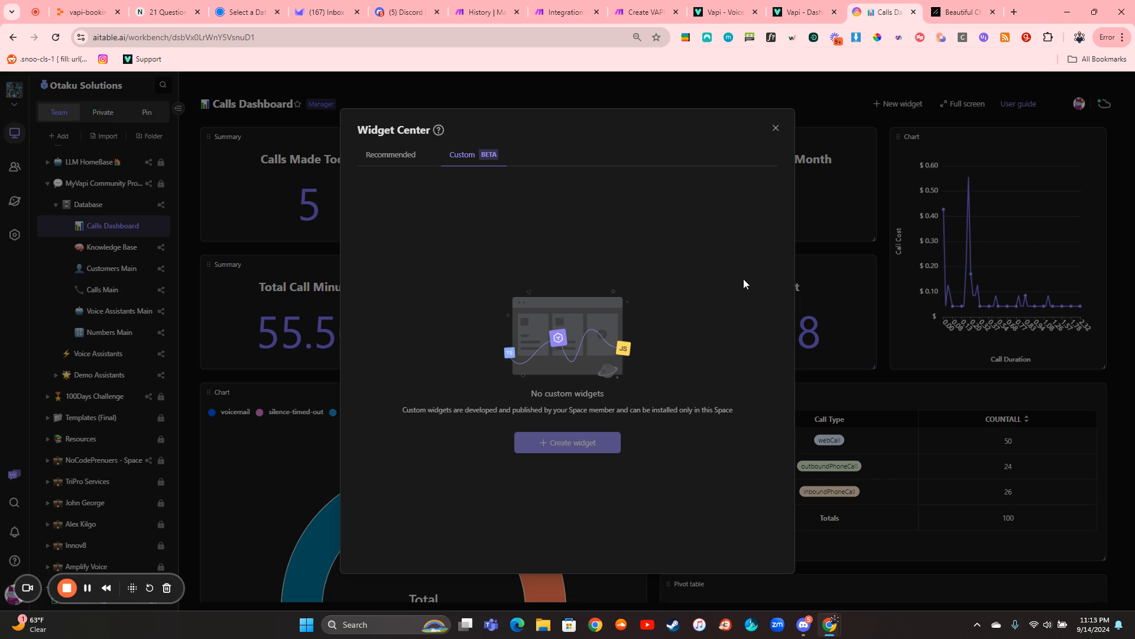
click(775, 129)
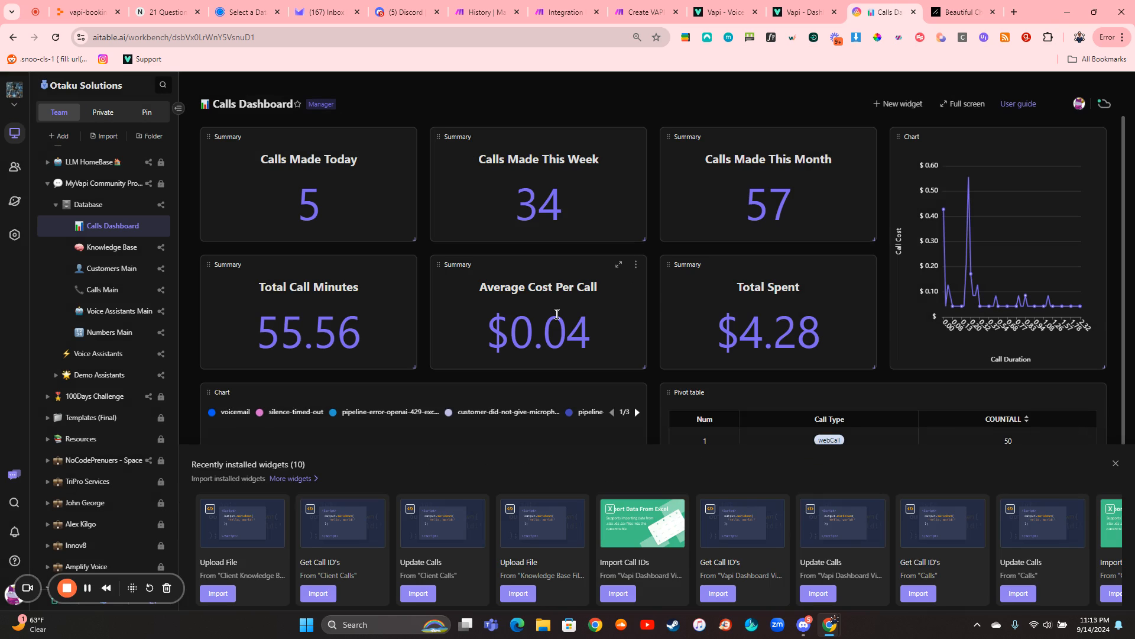
scroll(654, 292, down, 3)
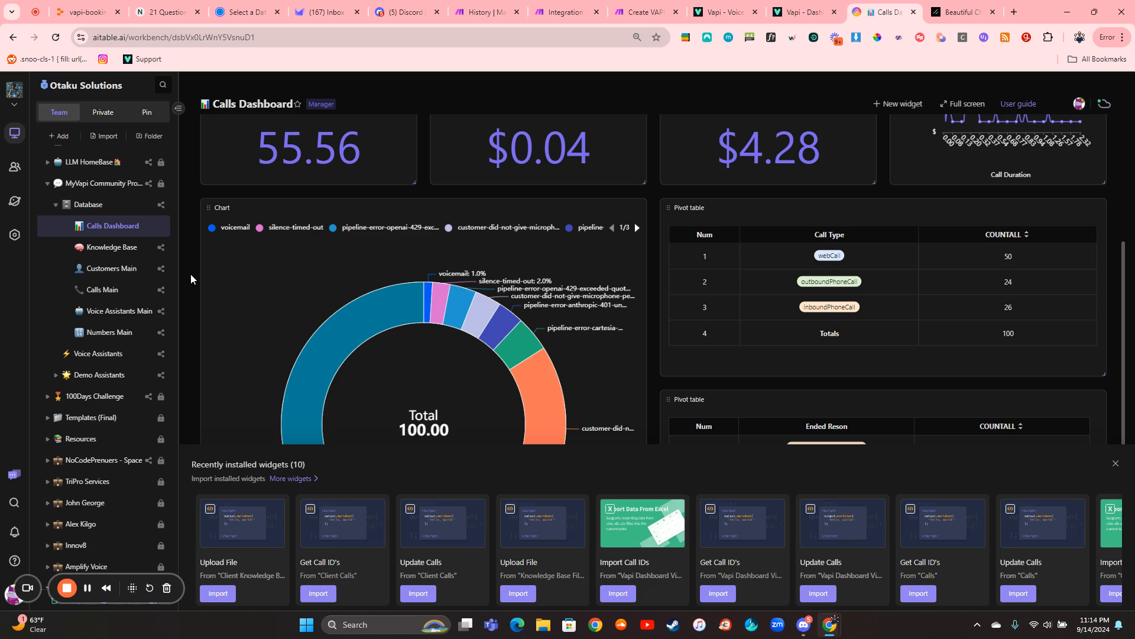
click(1116, 463)
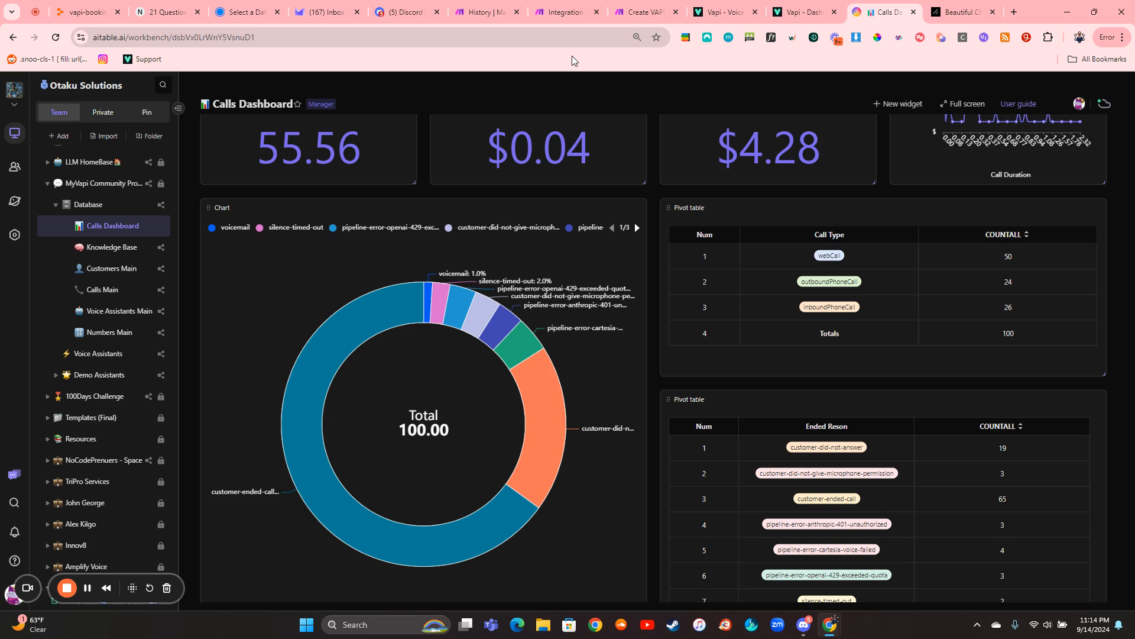
- Revisit the Create VAPI Dashboard and Integration HTTP scenarios in Make, and open the API documentation from the Vapi dashboard
click(645, 11)
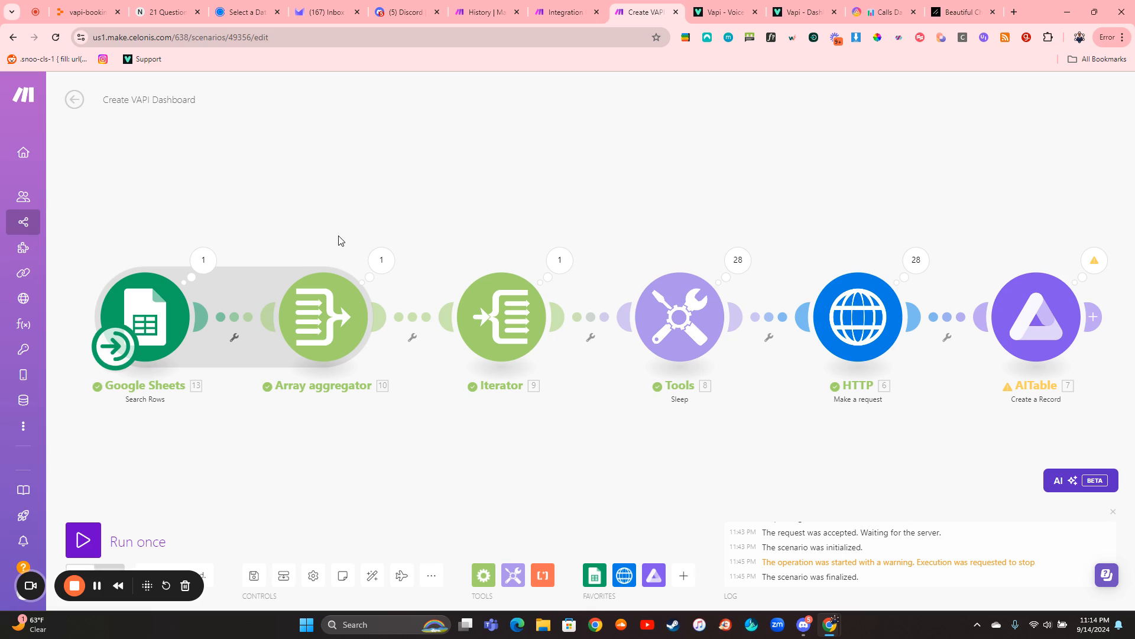
click(588, 9)
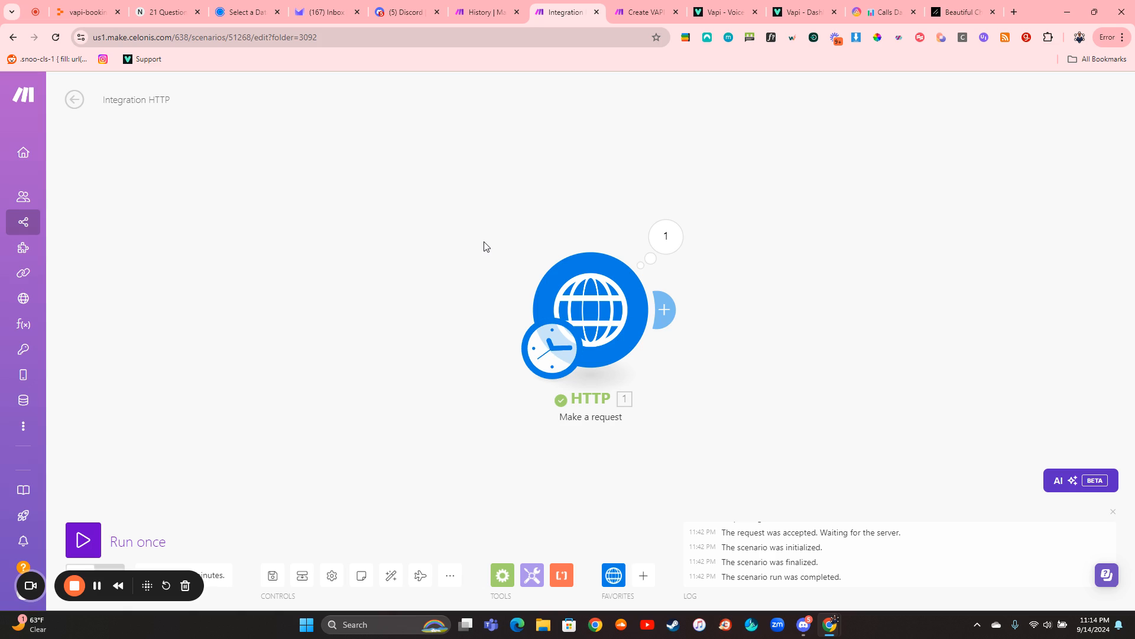
click(792, 12)
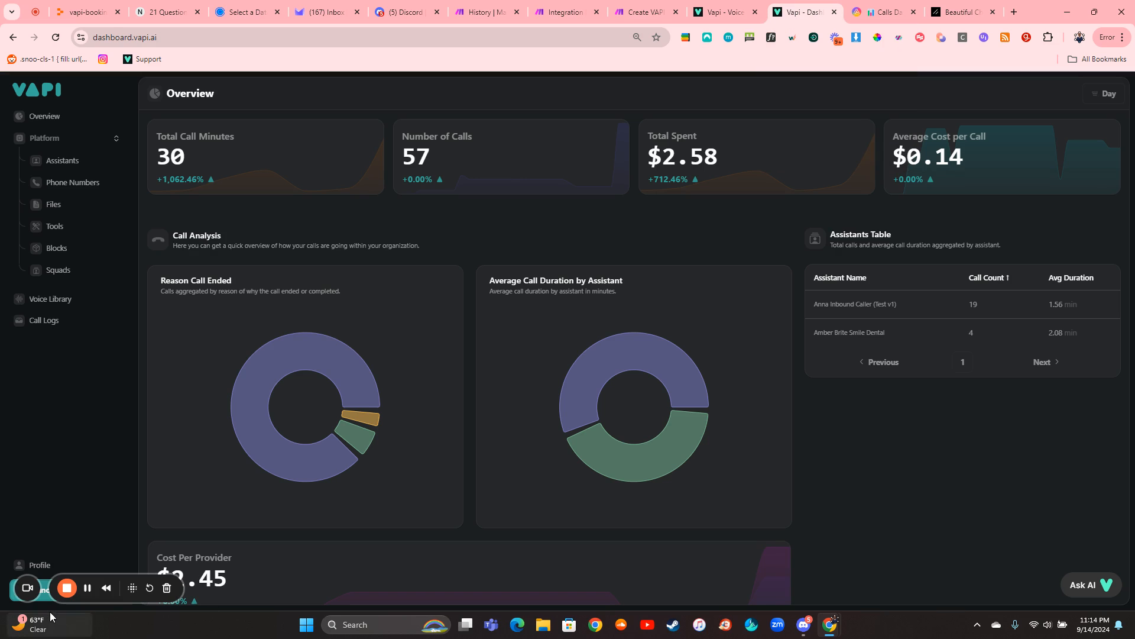
drag(83, 576, 75, 520)
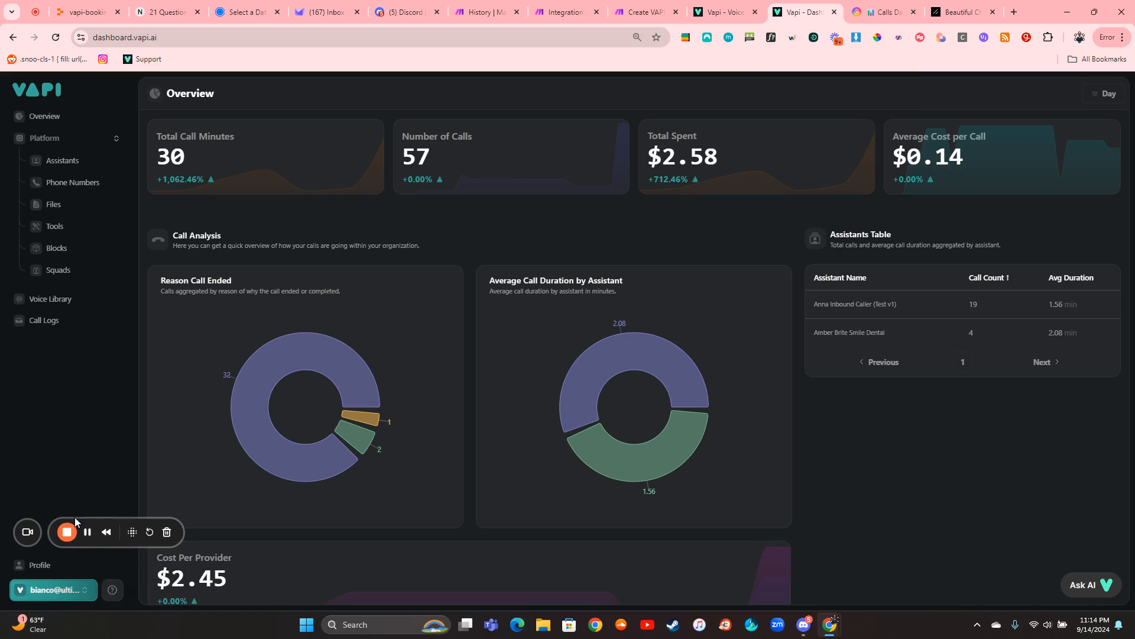
click(112, 589)
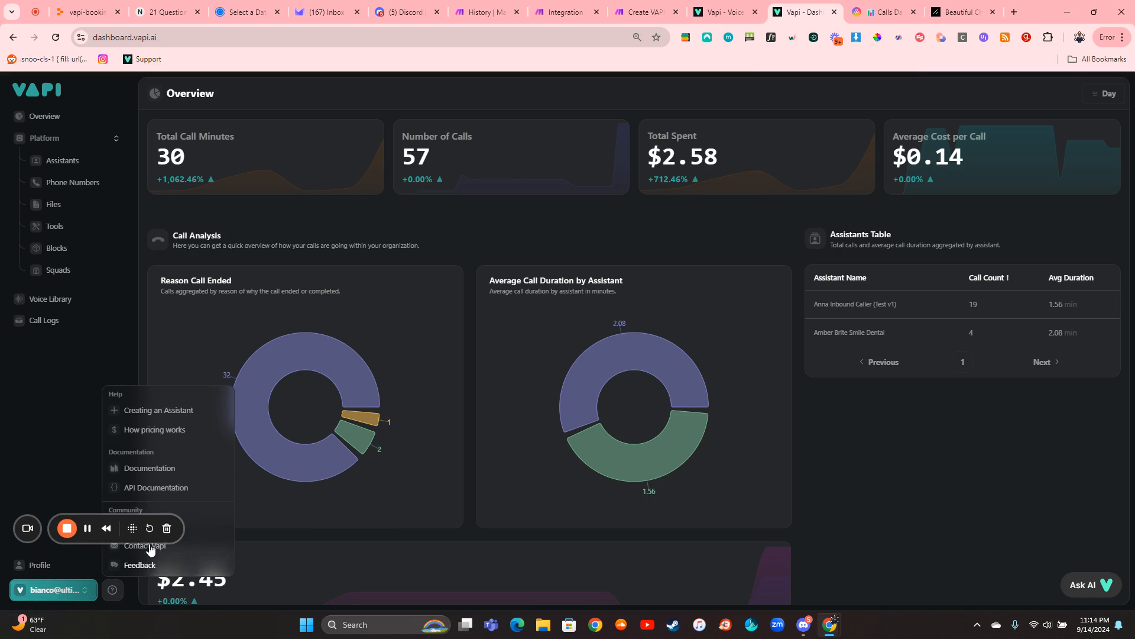
click(184, 493)
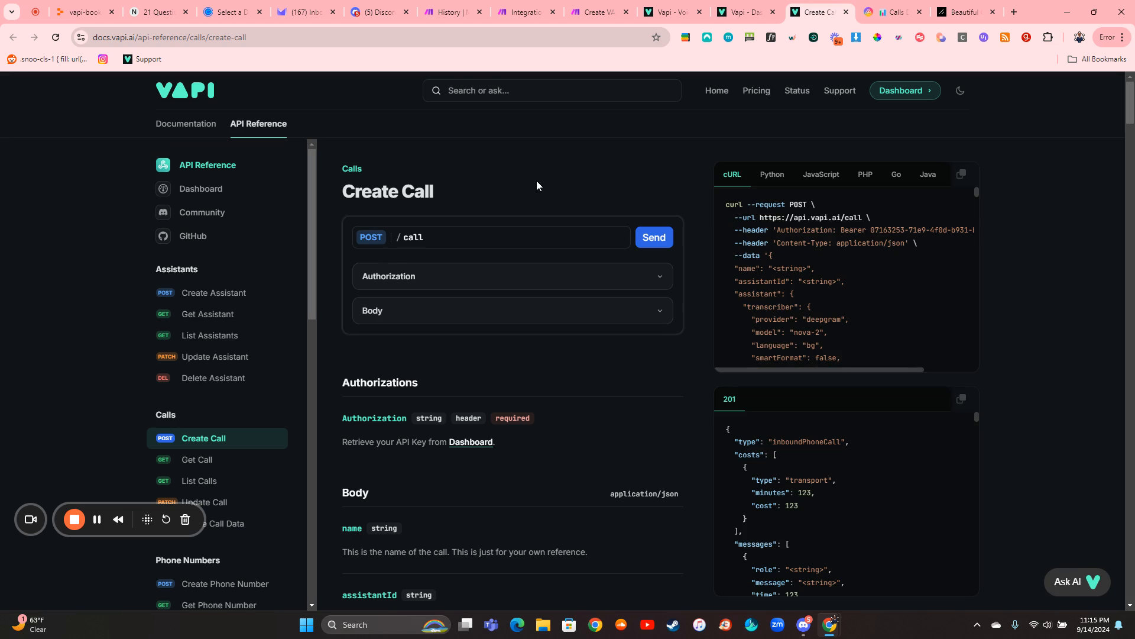
- Compare the List Calls and Get Call endpoints in the API reference, ending on List Calls
drag(92, 506, 74, 578)
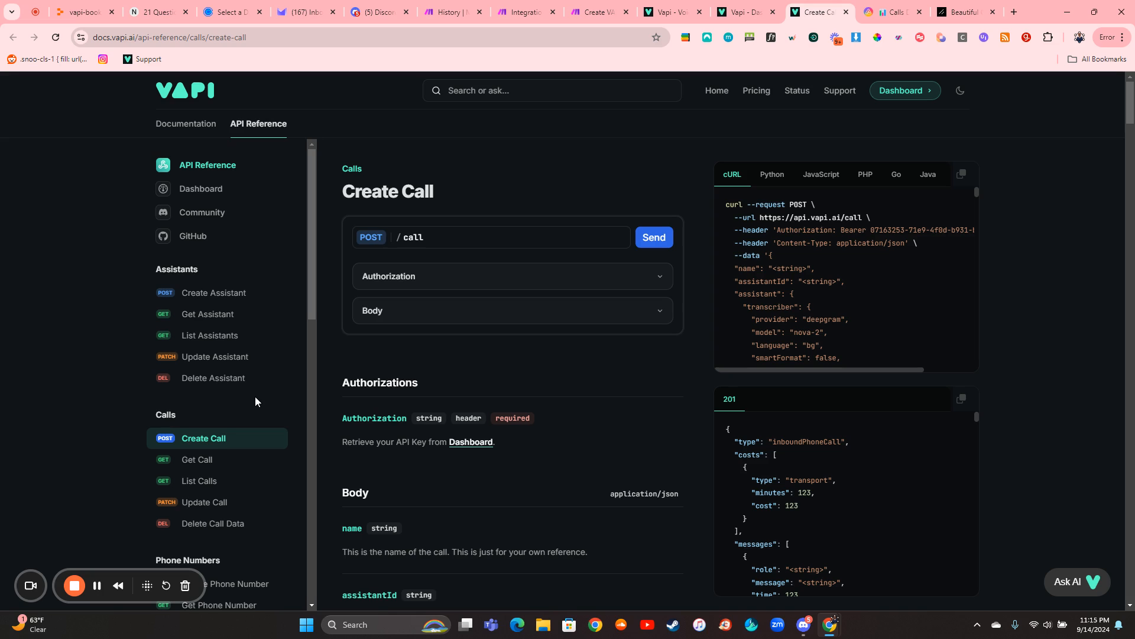
scroll(254, 396, down, 2)
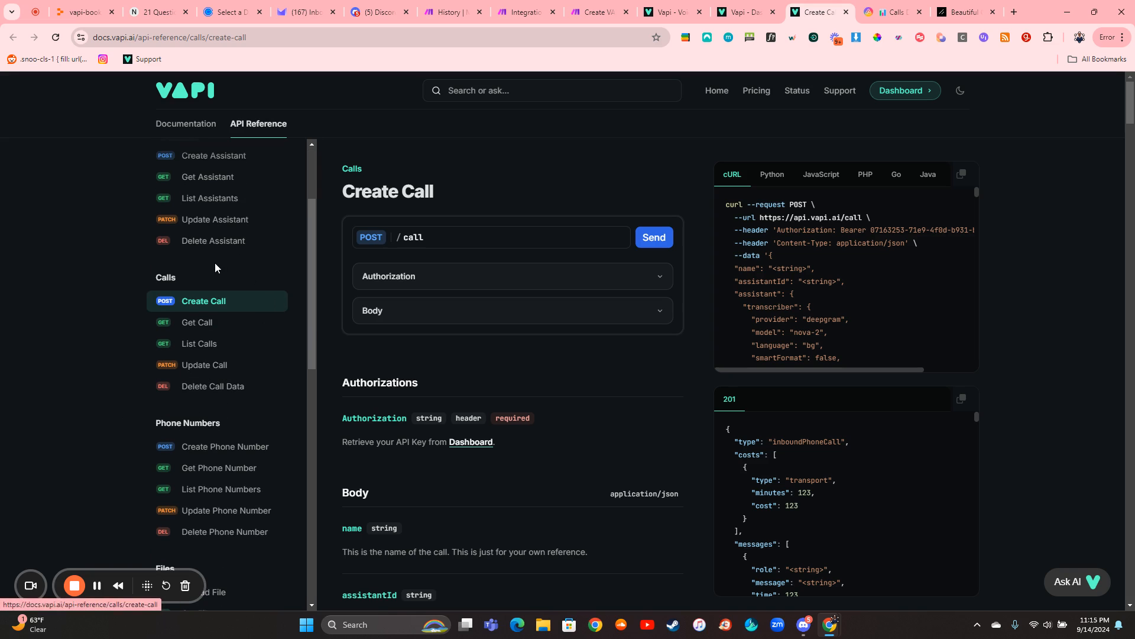
click(200, 344)
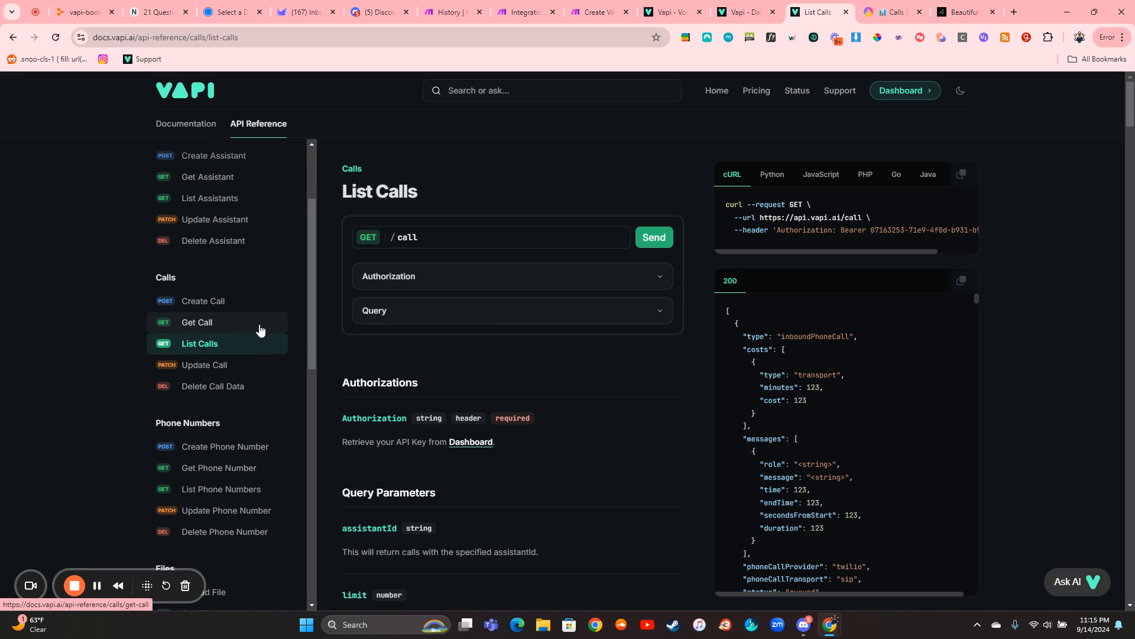
click(200, 329)
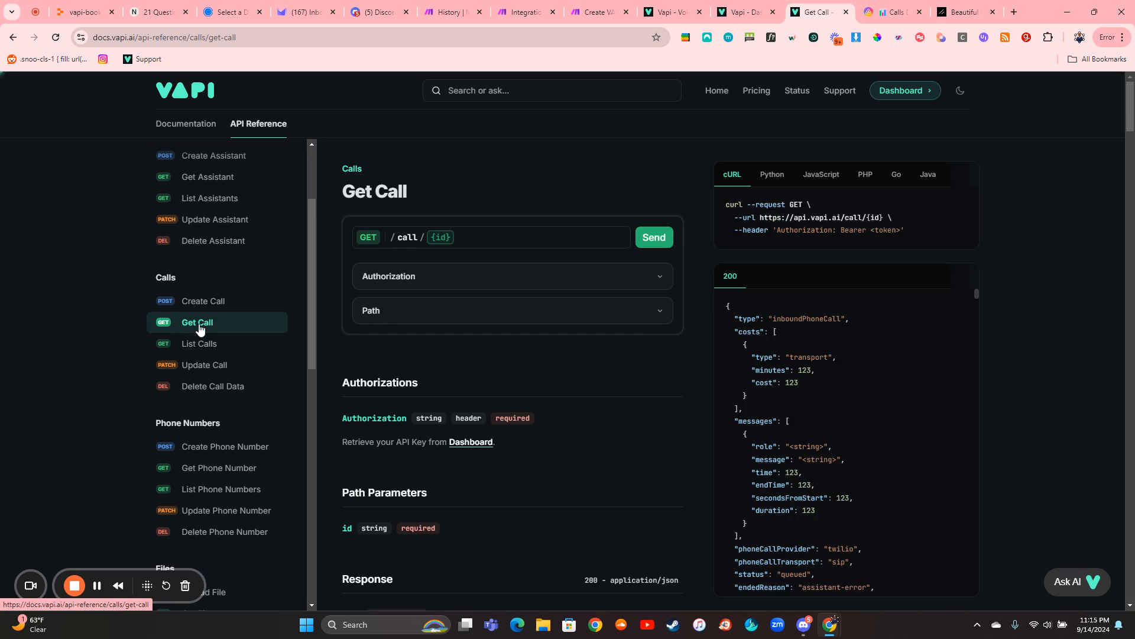
click(233, 346)
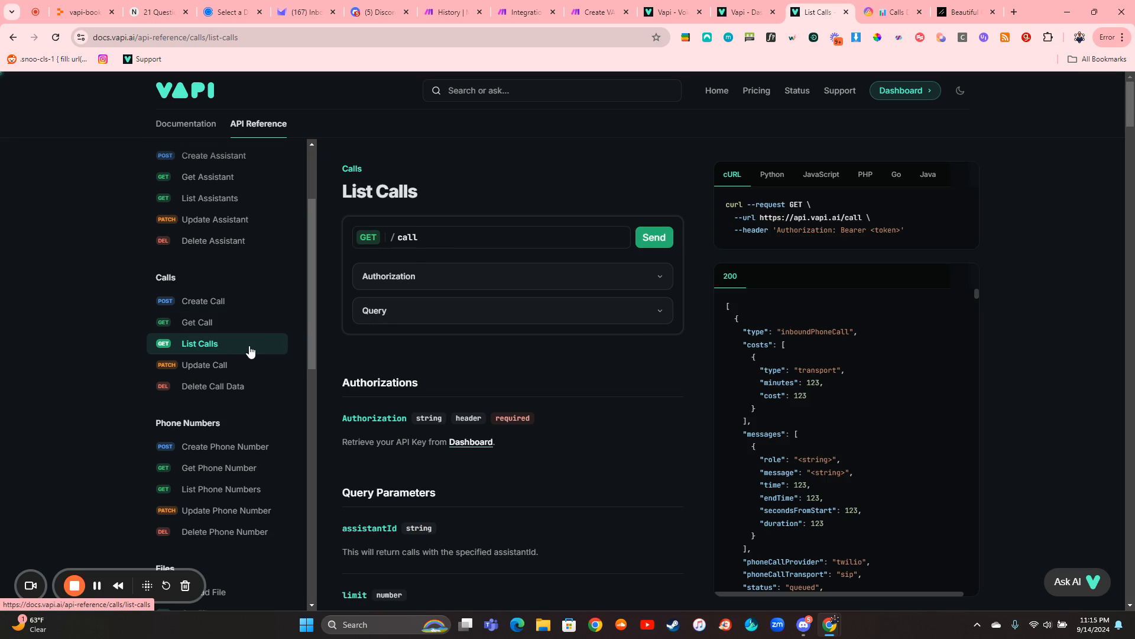
- Expand the Query section of the List Calls request and examine its assistantId, limit and date filter parameters
click(513, 311)
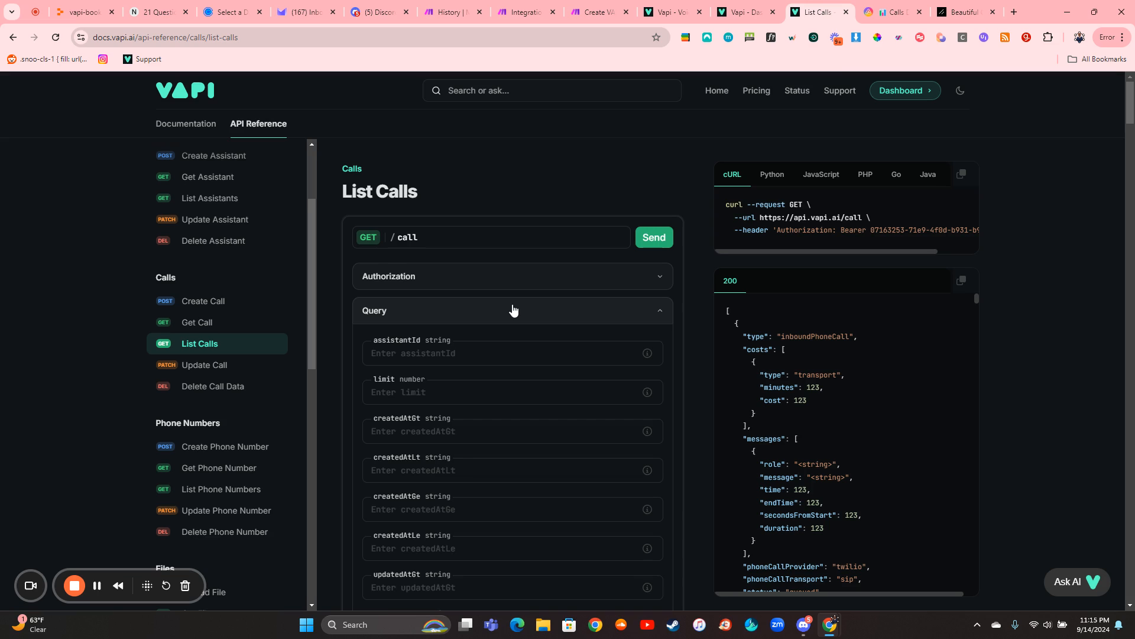
scroll(513, 311, down, 1)
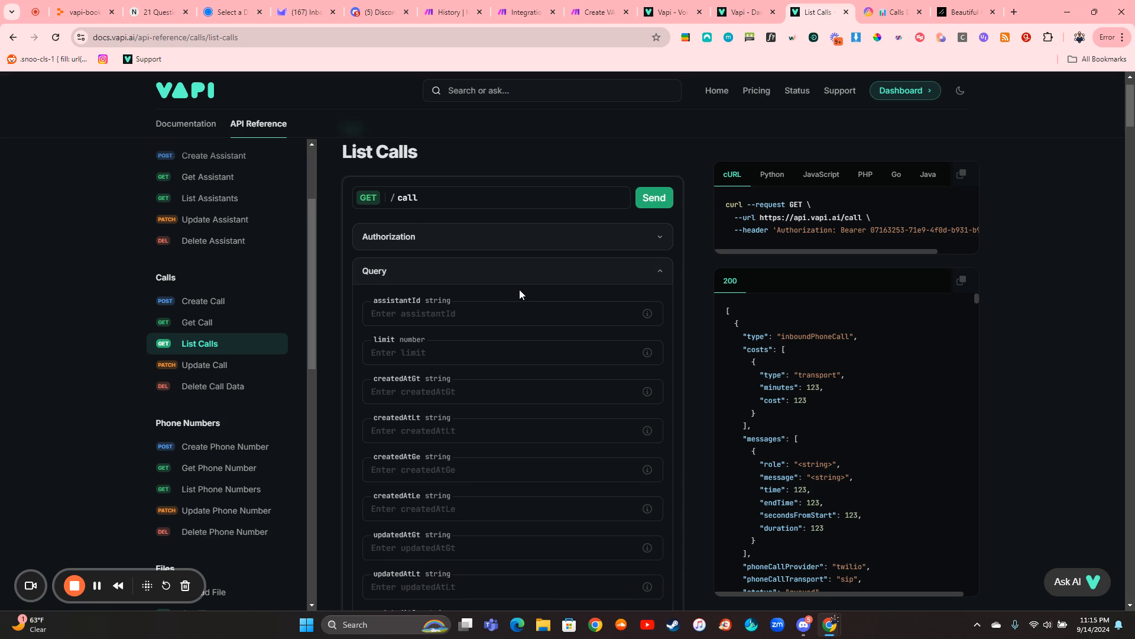
mouse_move(647, 314)
scroll(496, 384, down, 3)
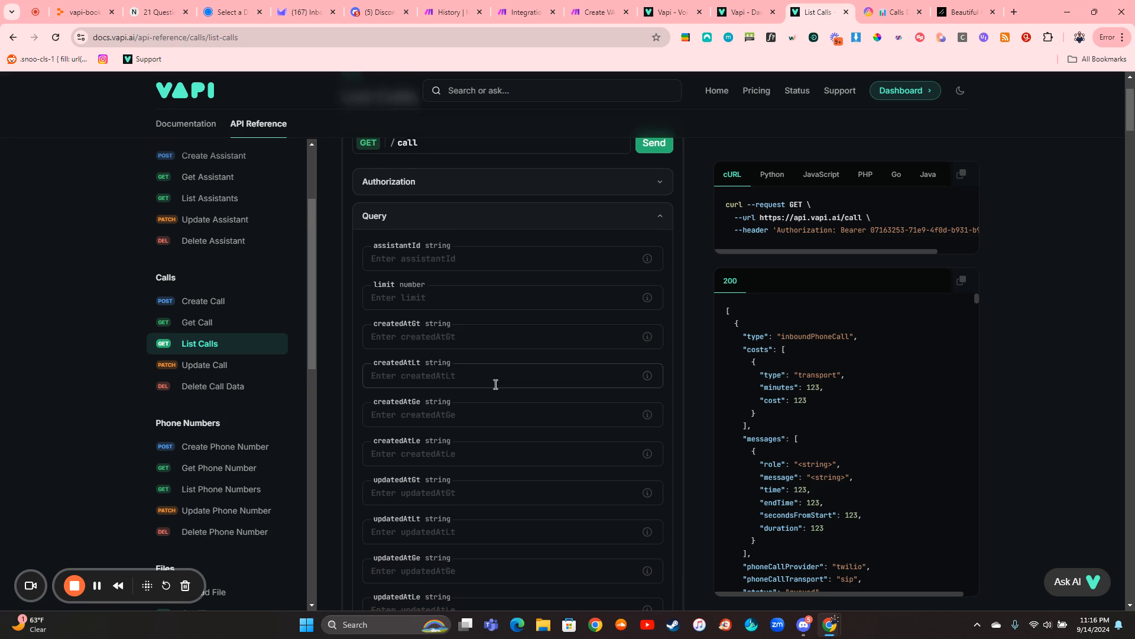
scroll(495, 384, up, 3)
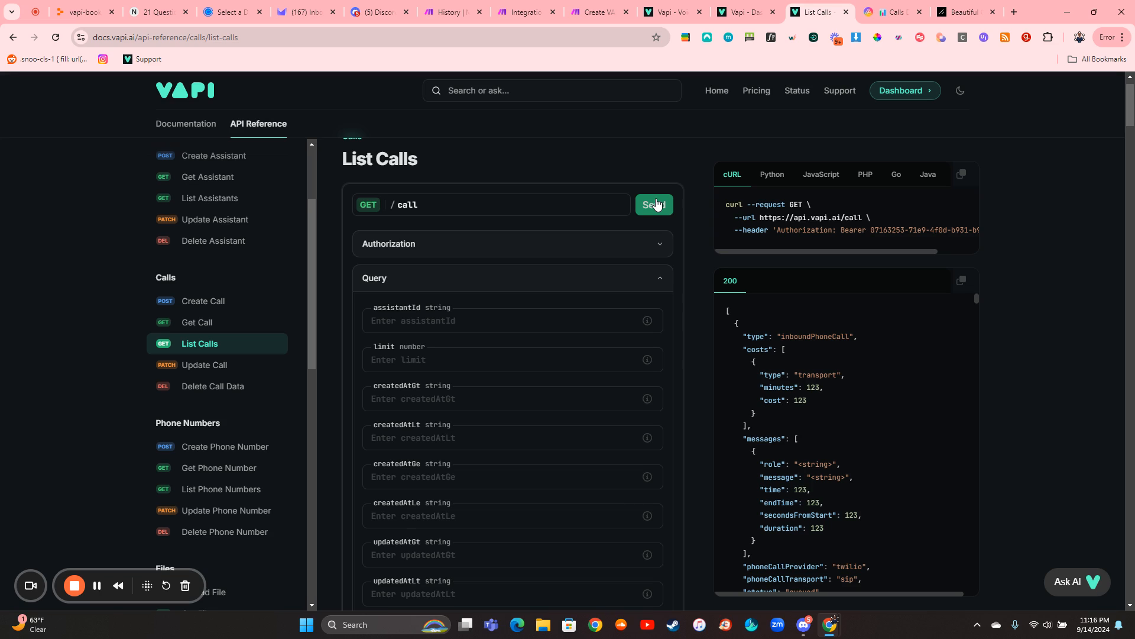
- Enlarge the List Calls response body, examine the call's transcript, messages and cost fields, and close the enlarged view
scroll(693, 235, down, 5)
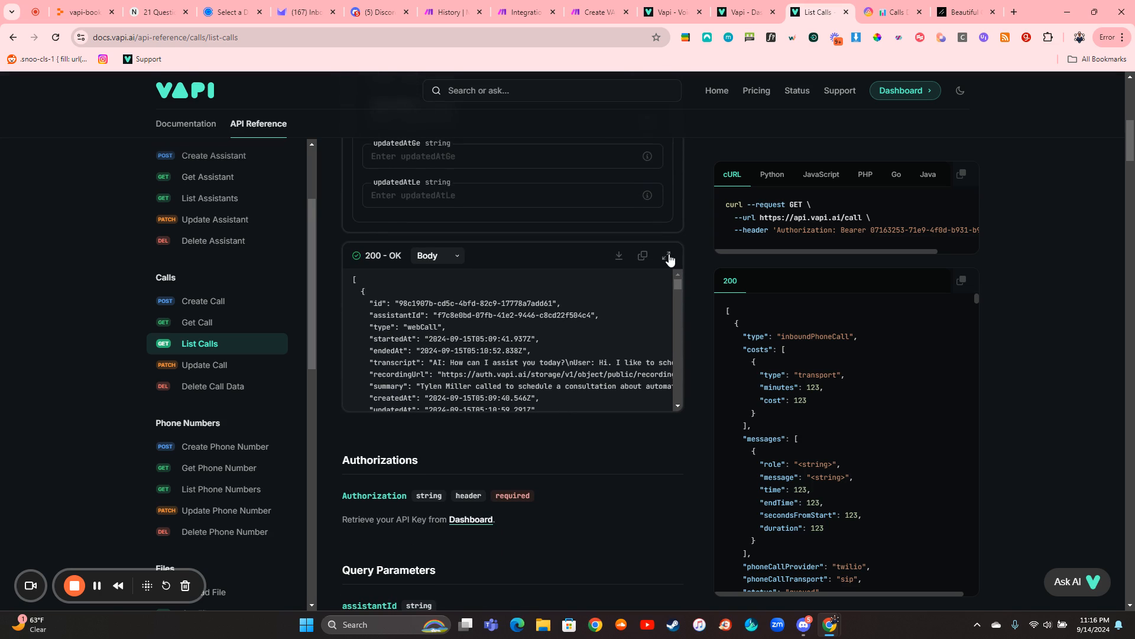
click(668, 256)
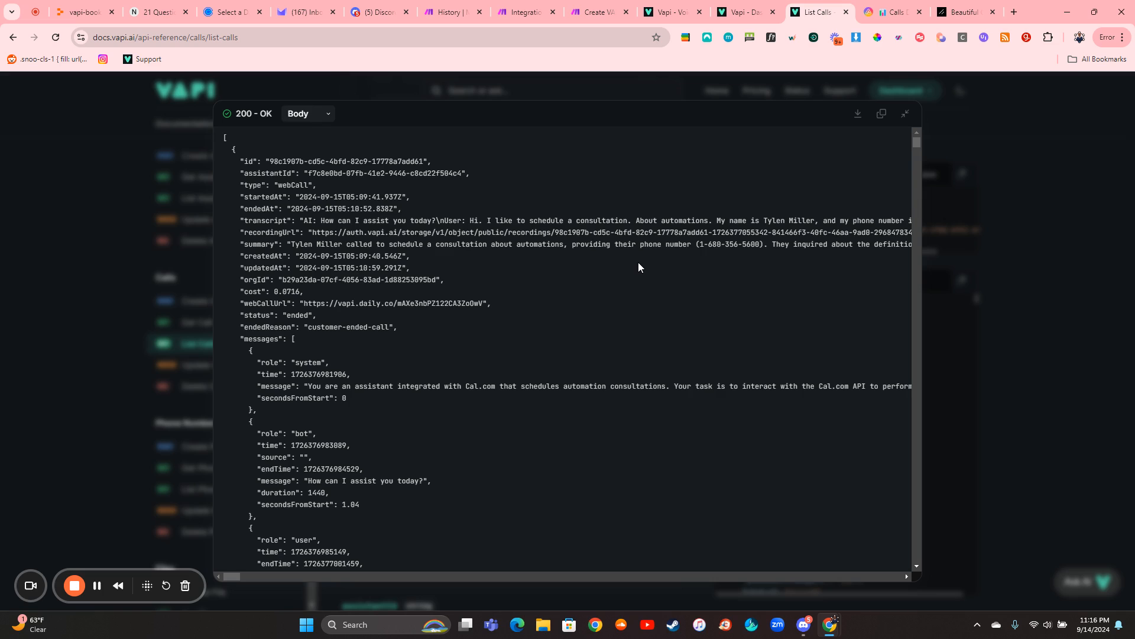
scroll(582, 300, down, 9)
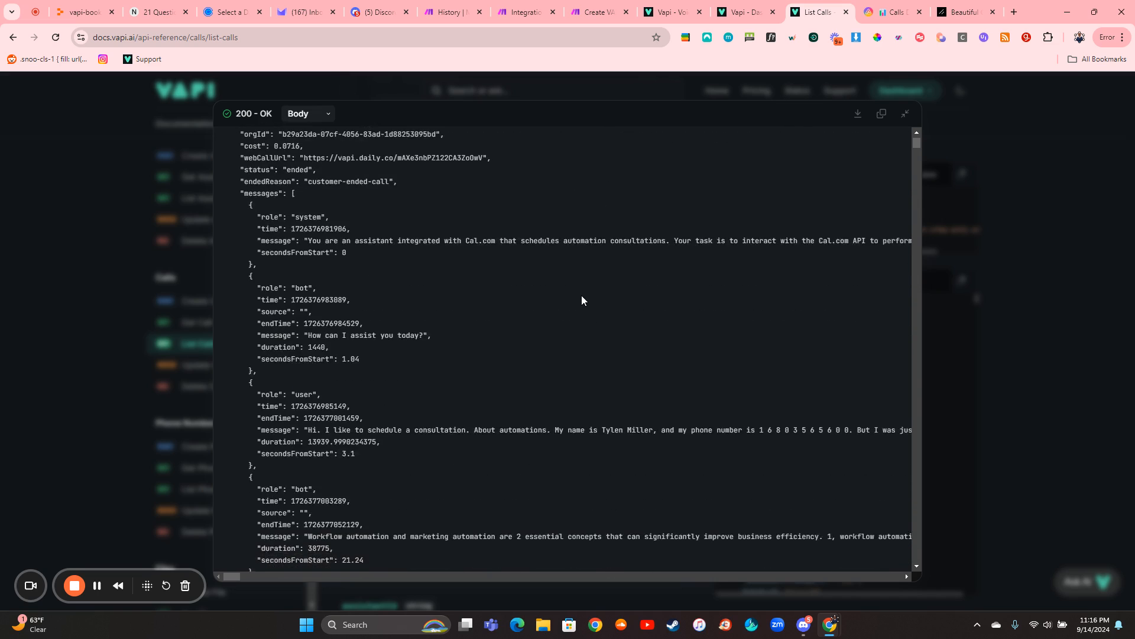
scroll(582, 300, down, 10)
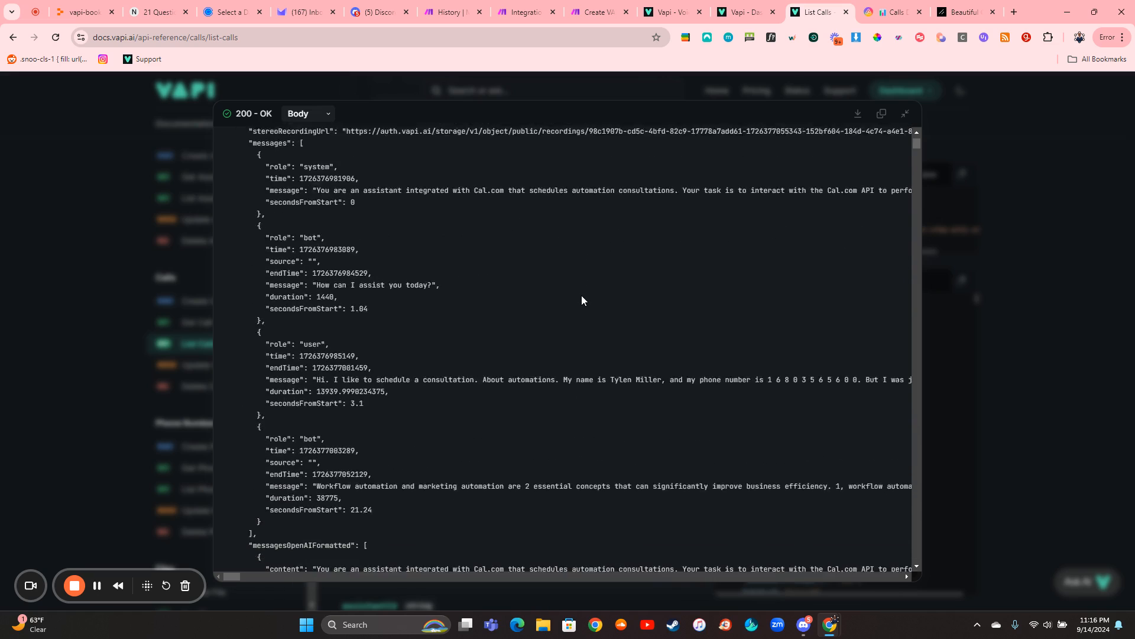
scroll(582, 301, down, 1)
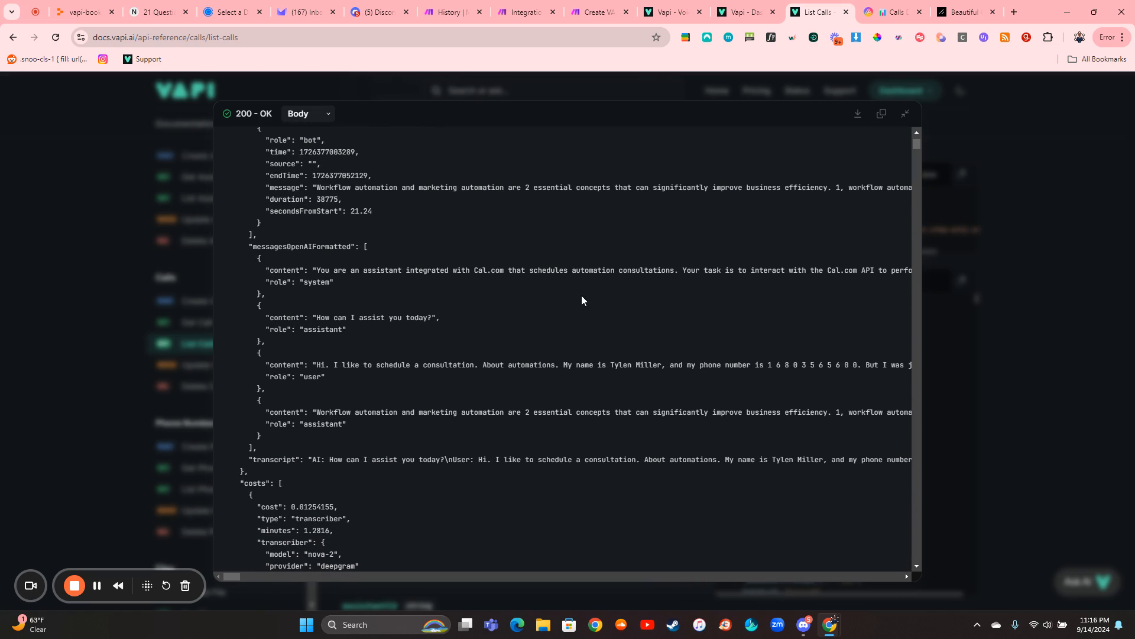
scroll(588, 353, down, 10)
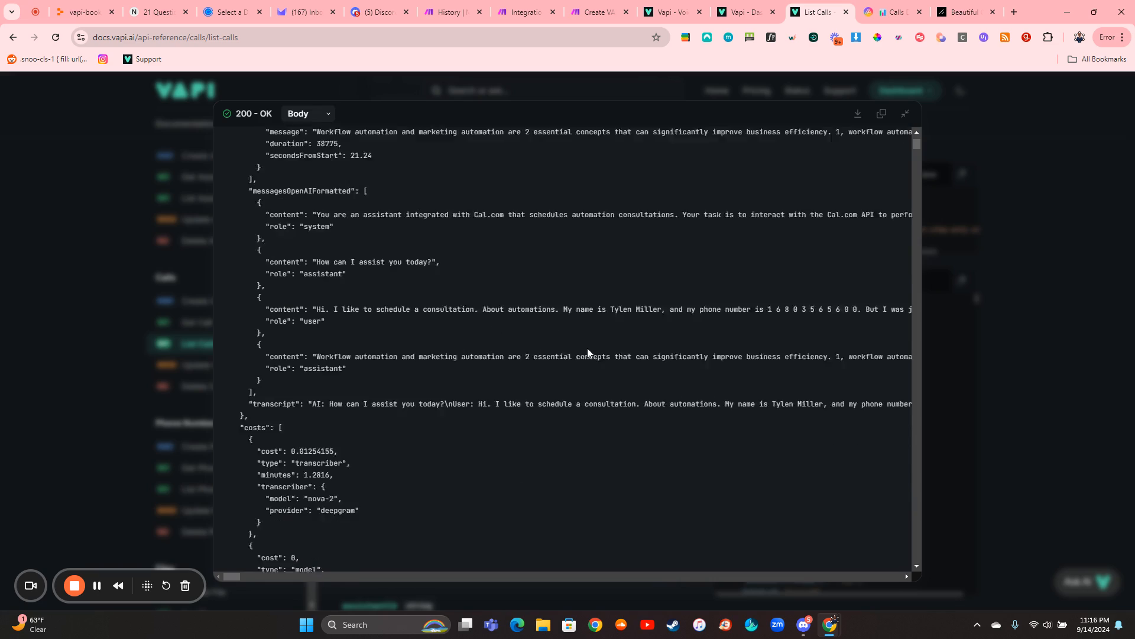
scroll(587, 353, up, 15)
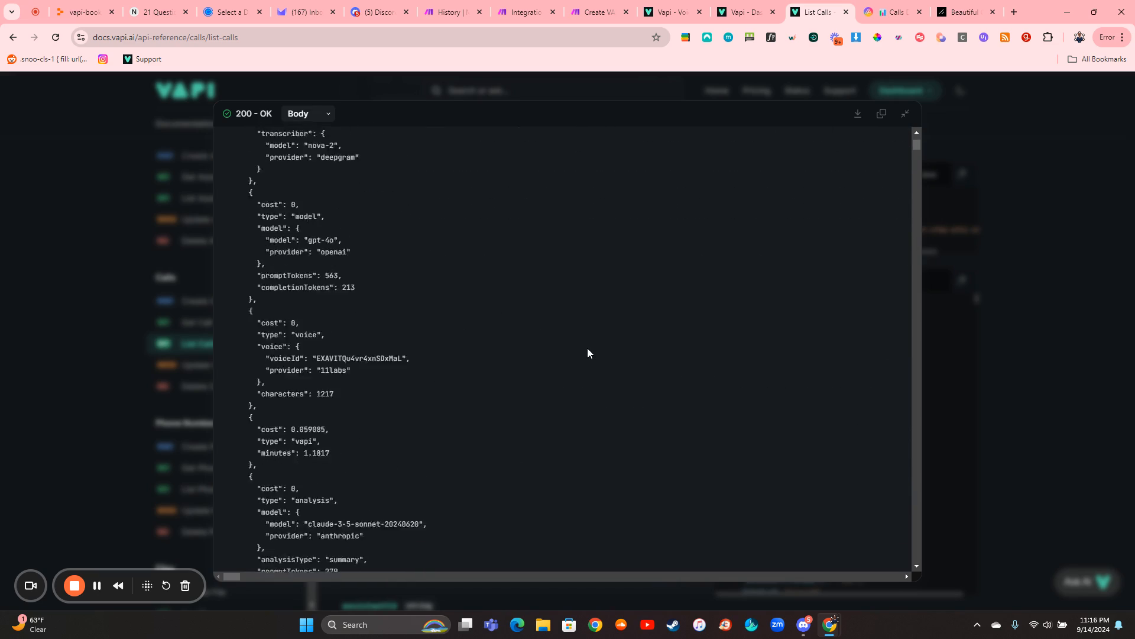
scroll(587, 353, right, 3)
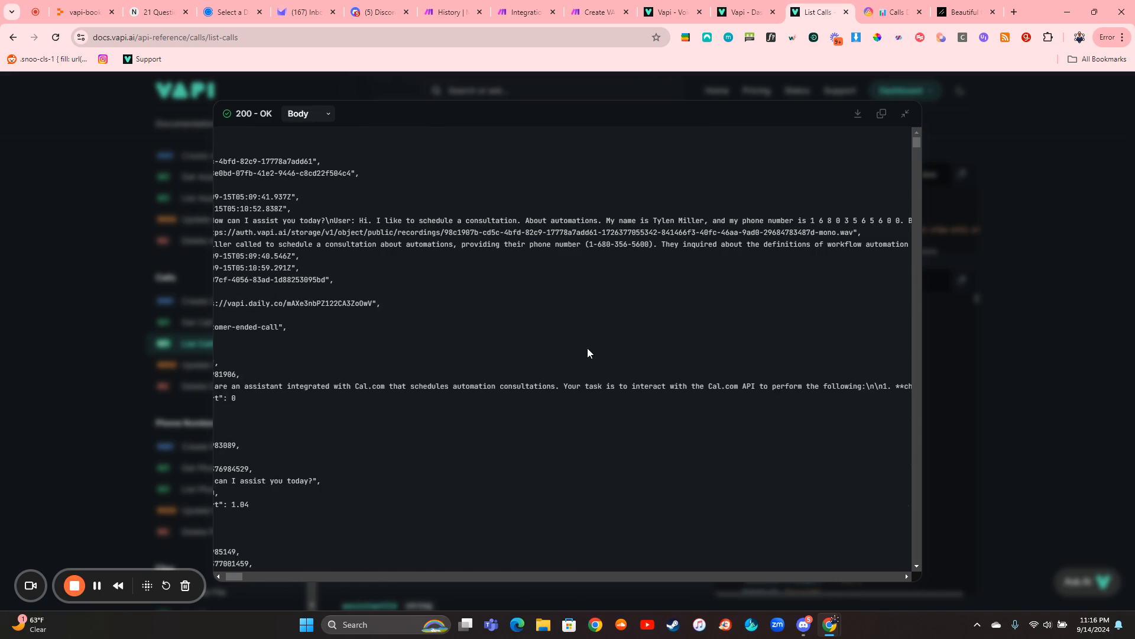
scroll(587, 353, left, 3)
key(Escape)
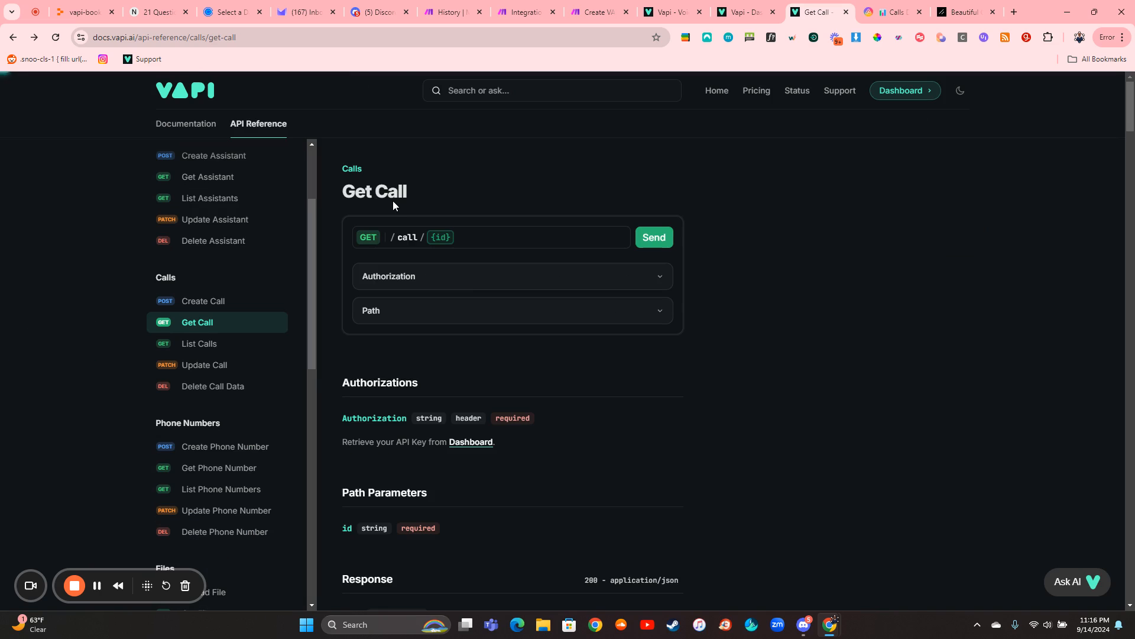
- Expand the Get Call Path section, return to List Calls, and highlight the first call's id in the enlarged response
click(488, 323)
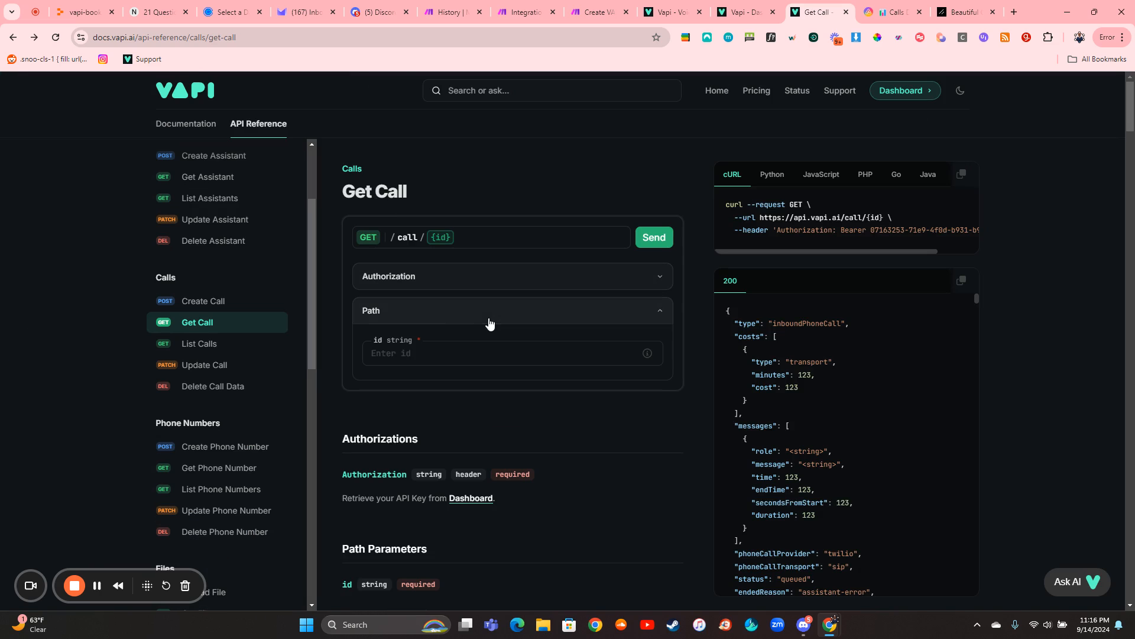
click(225, 350)
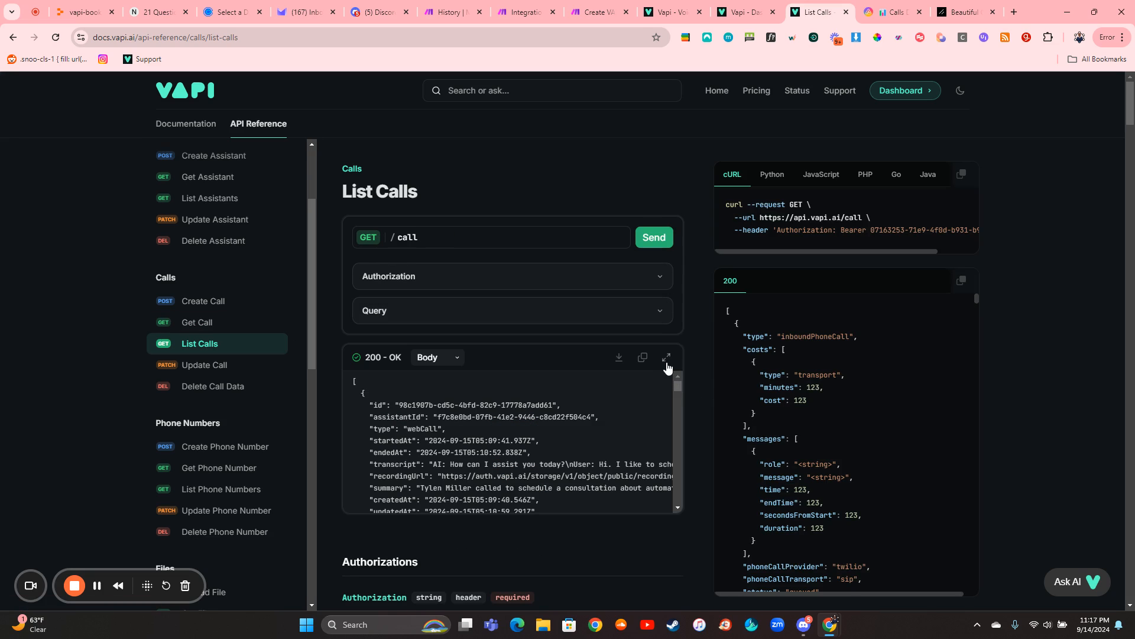
click(666, 362)
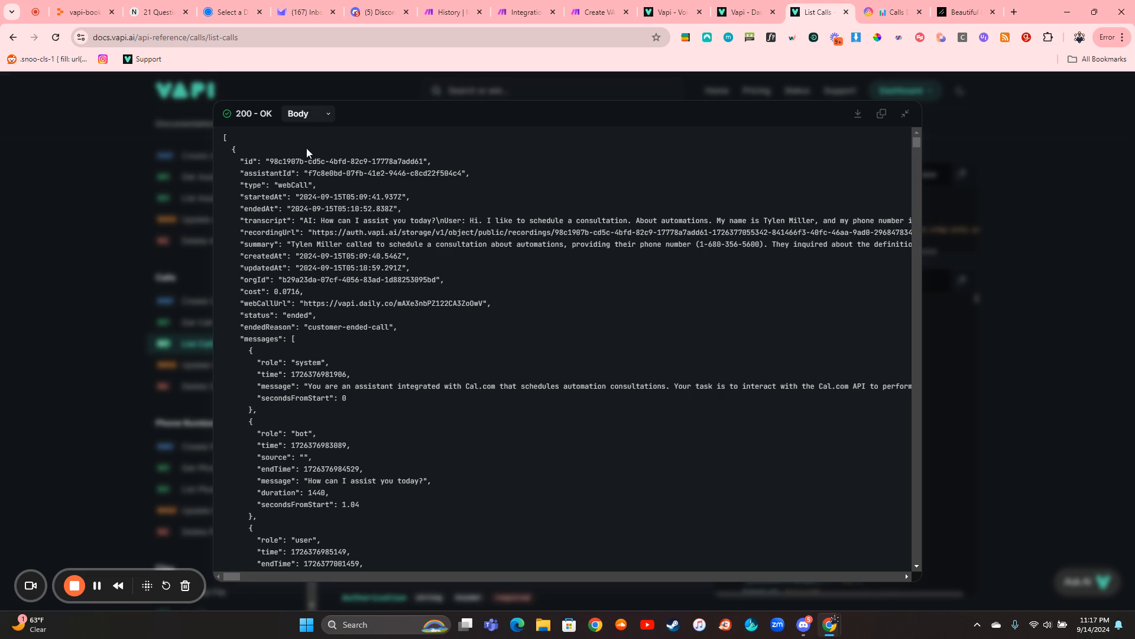
drag(268, 160, 429, 160)
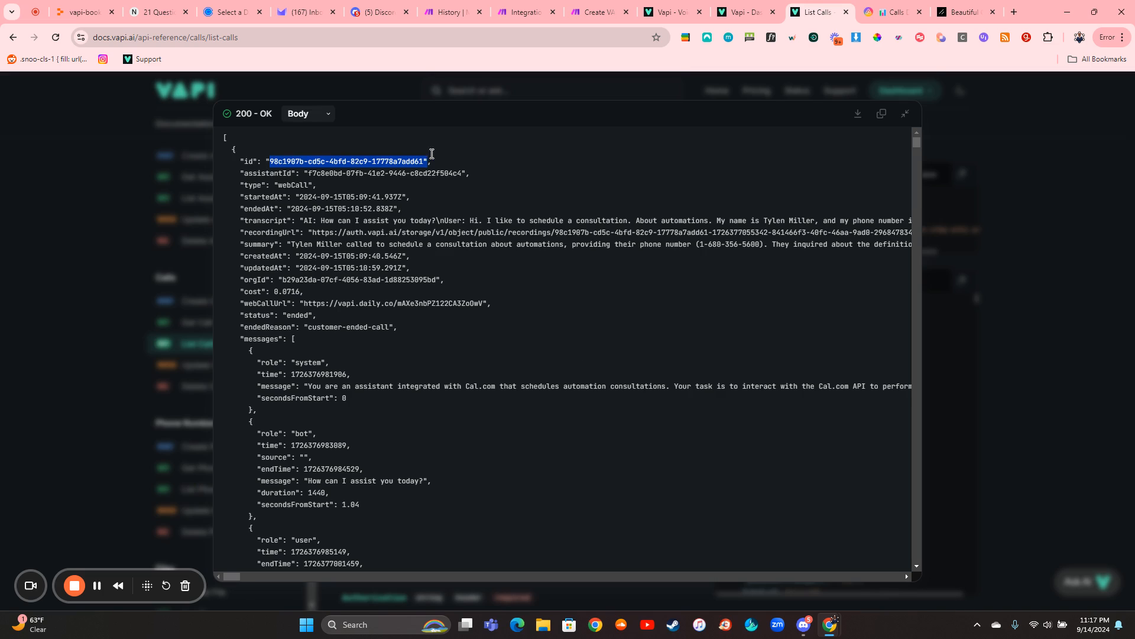
- In Make's EOCR run history, expand the End Of Call Report webhook message to view its call id, and close the output
click(451, 10)
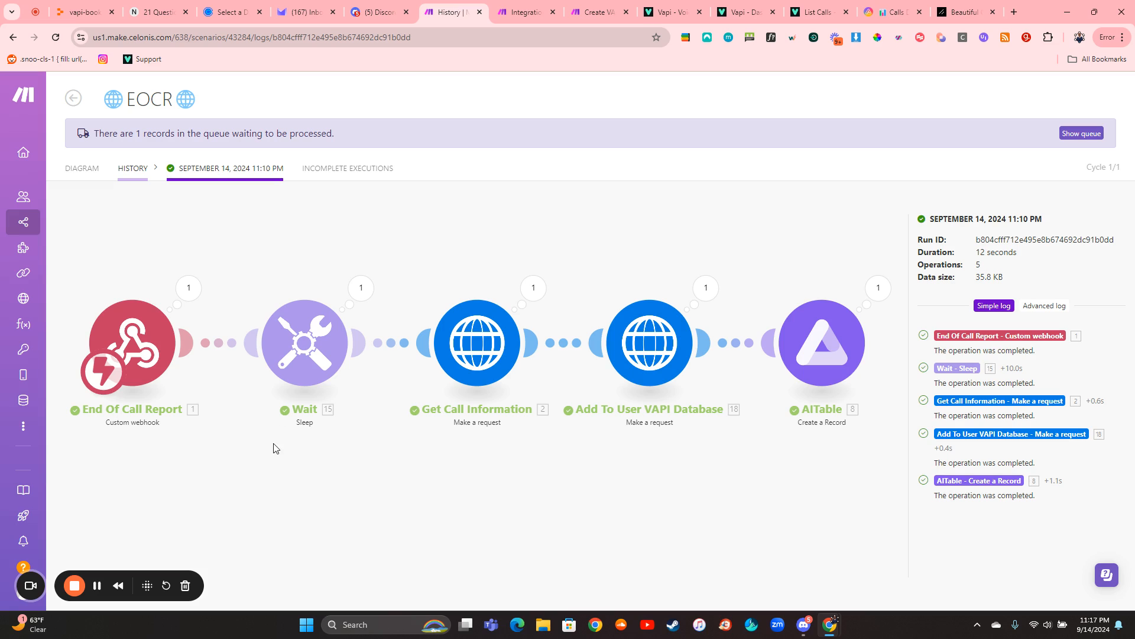
click(193, 302)
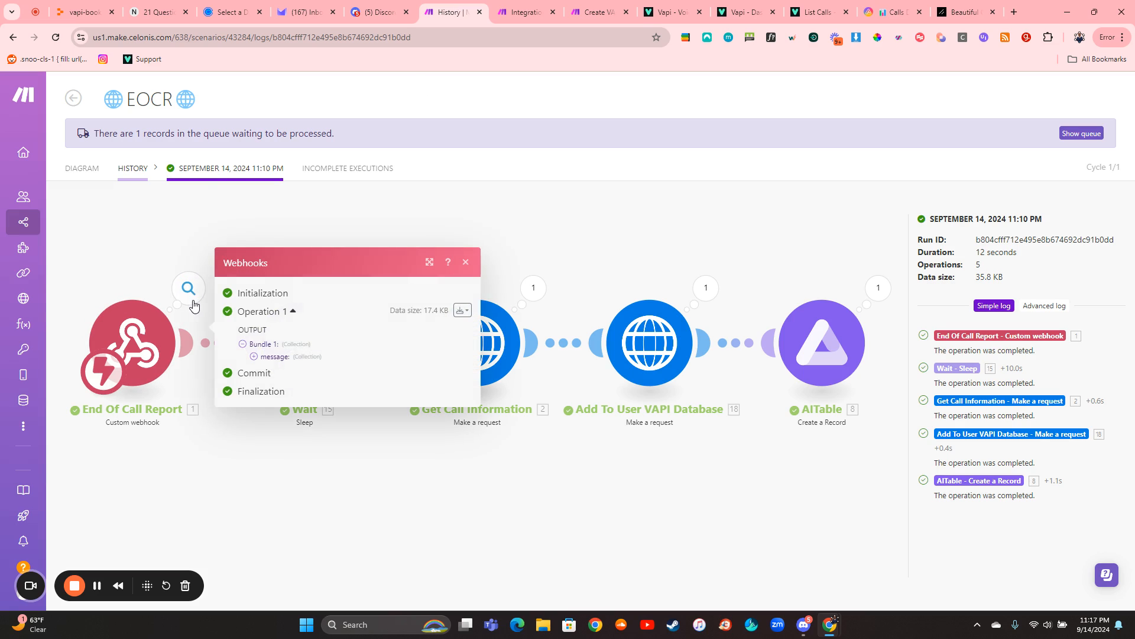
click(263, 357)
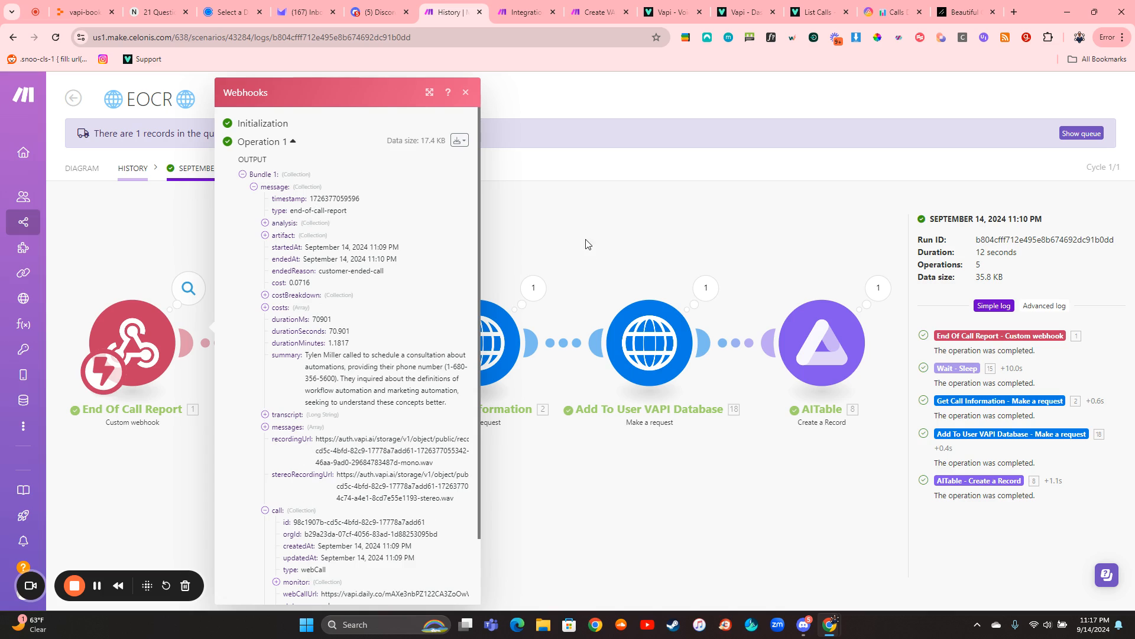
click(603, 215)
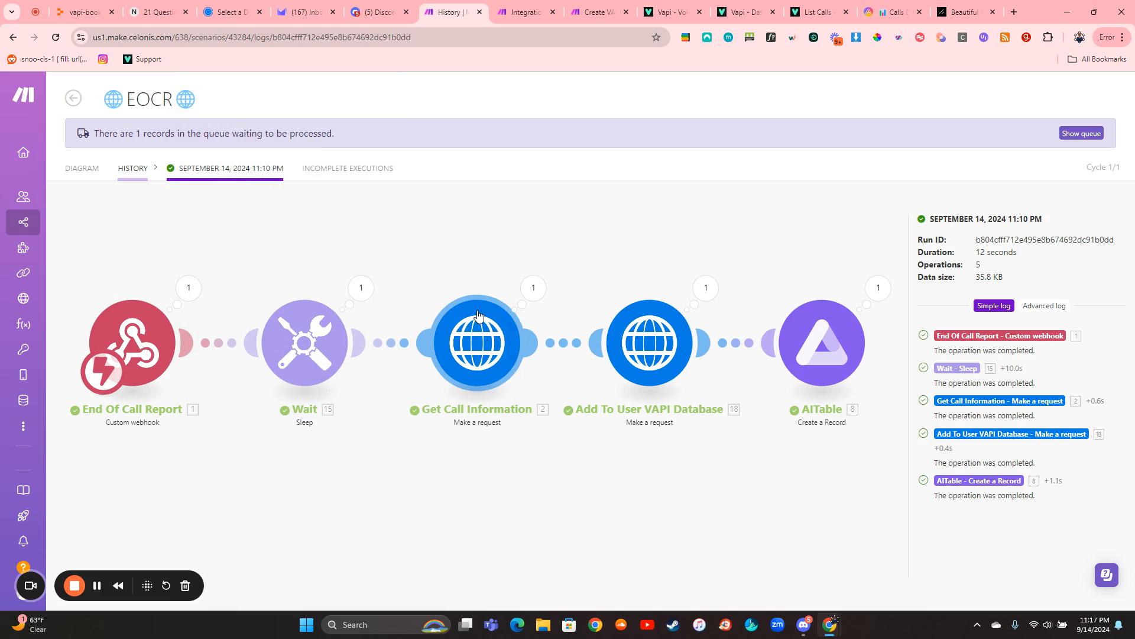
- Inspect the Get Call Information module's mappings in the run history, and open its HTTP settings in the EOCR scenario editor
click(503, 337)
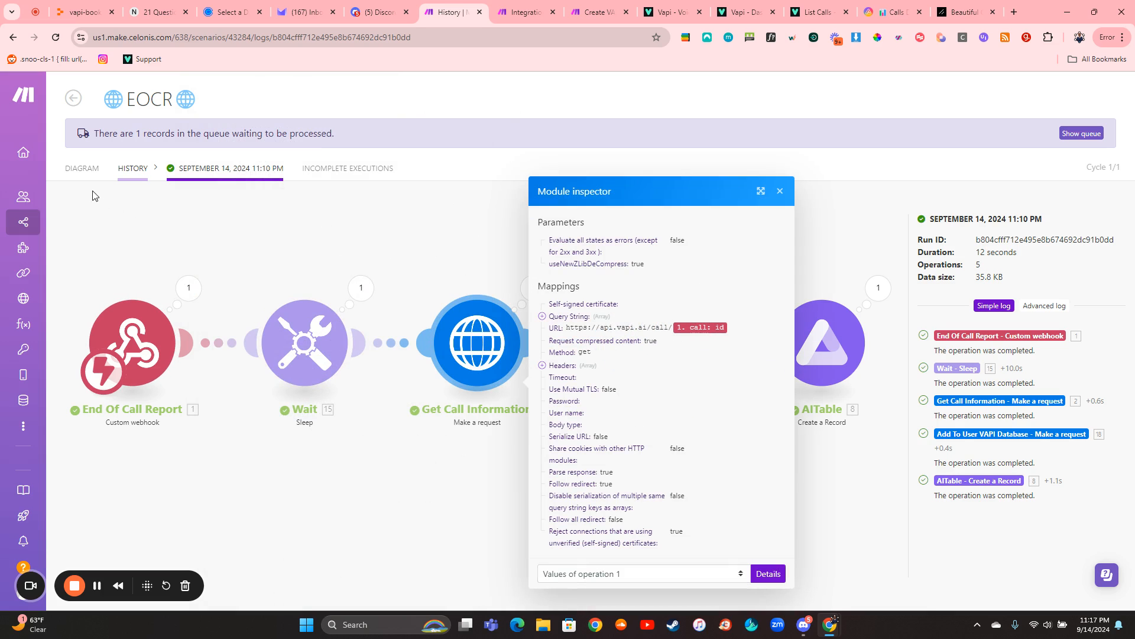
click(82, 168)
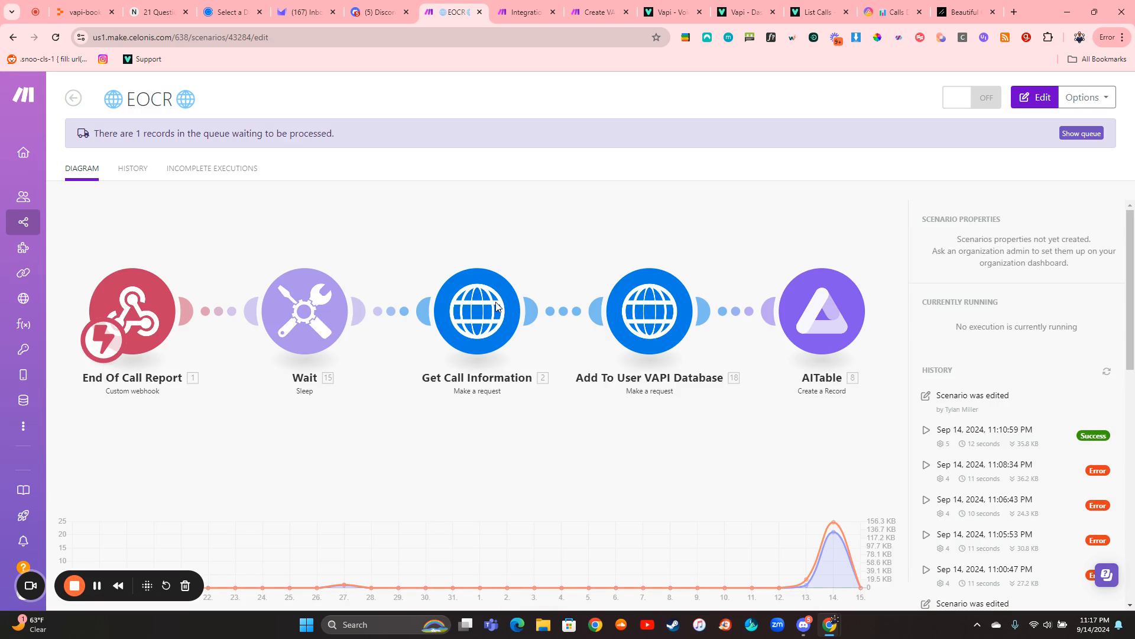
click(495, 306)
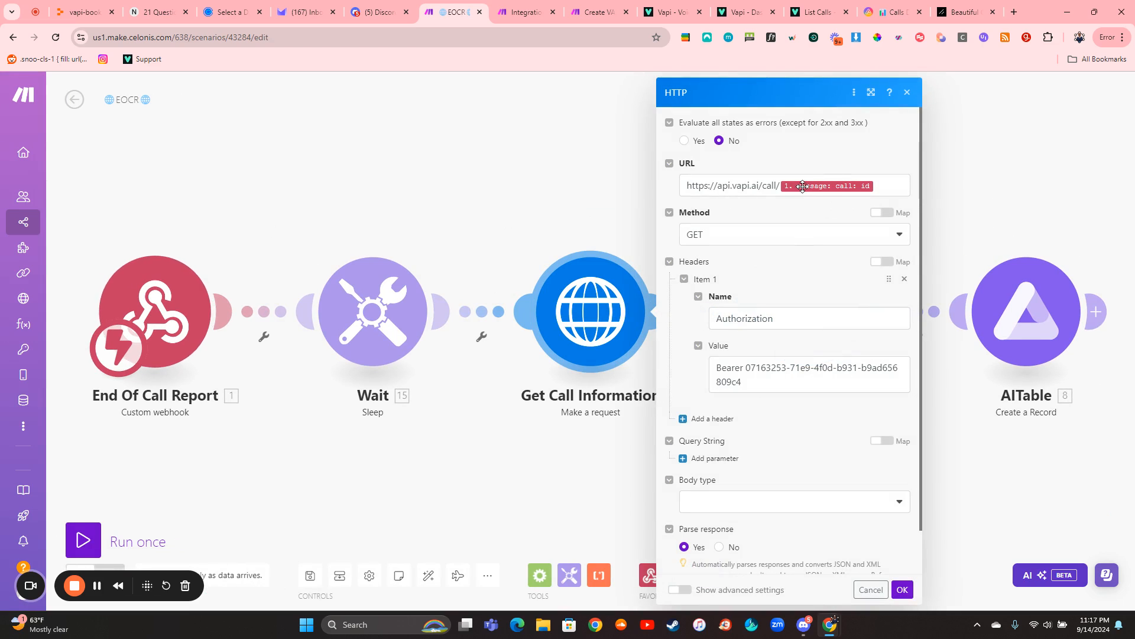
- Back in the Vapi API reference, close the enlarged response and open the id path parameter of the Get Call endpoint
click(819, 11)
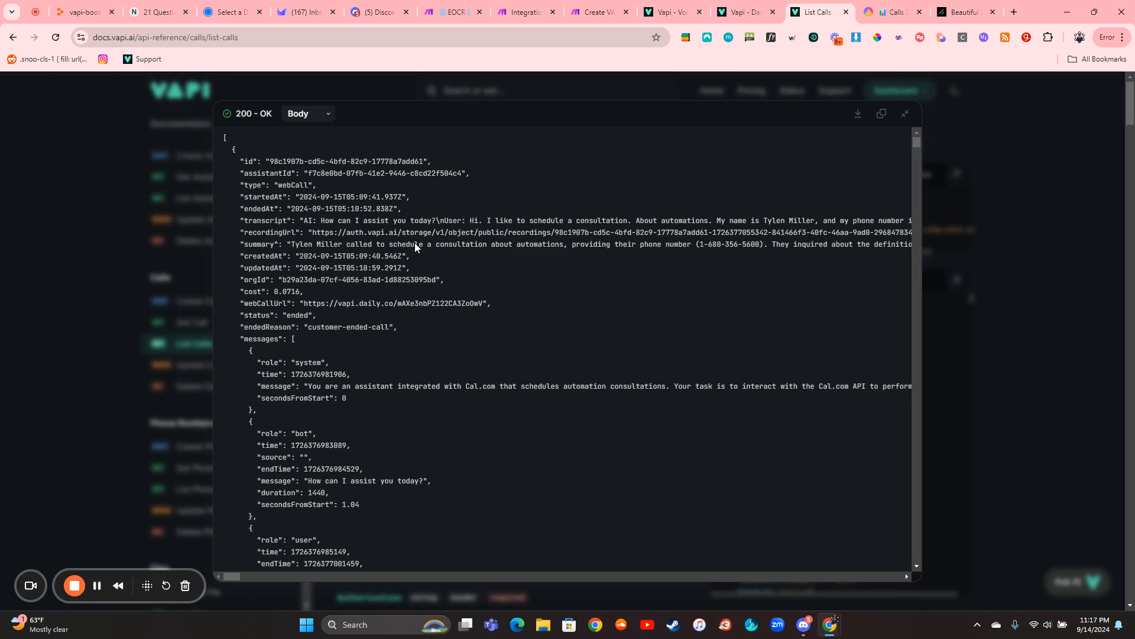
click(187, 314)
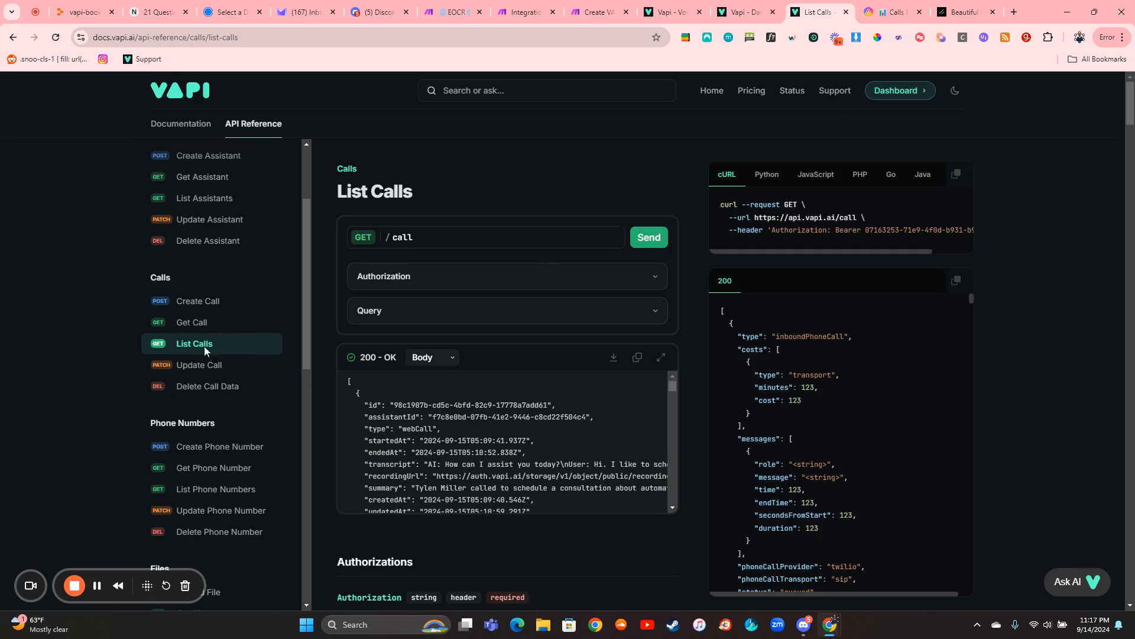
click(239, 324)
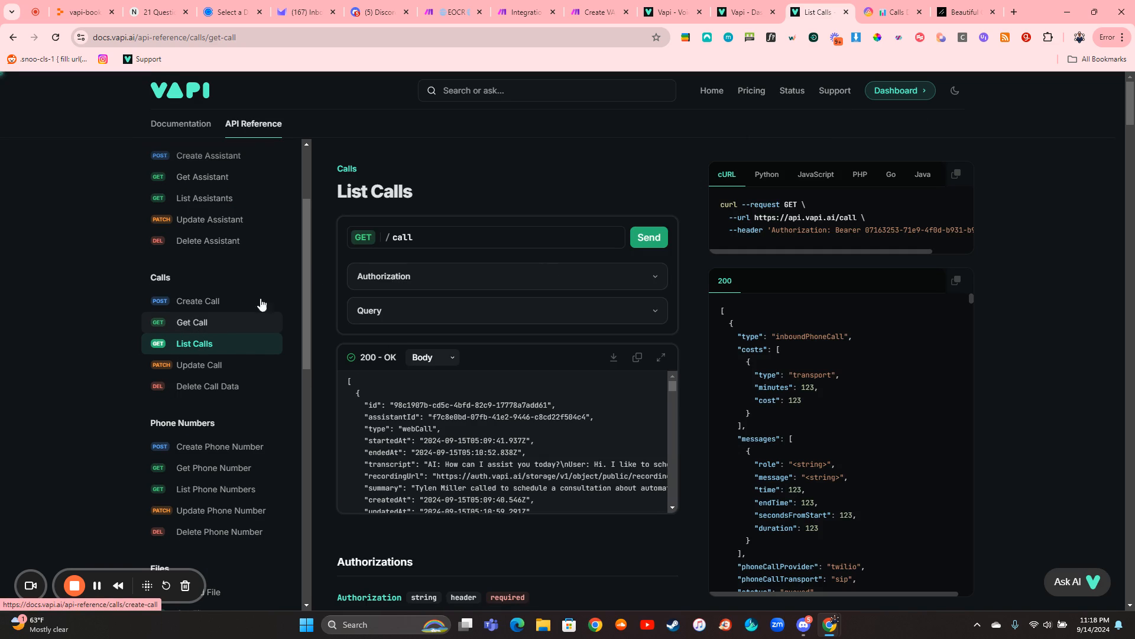
click(449, 310)
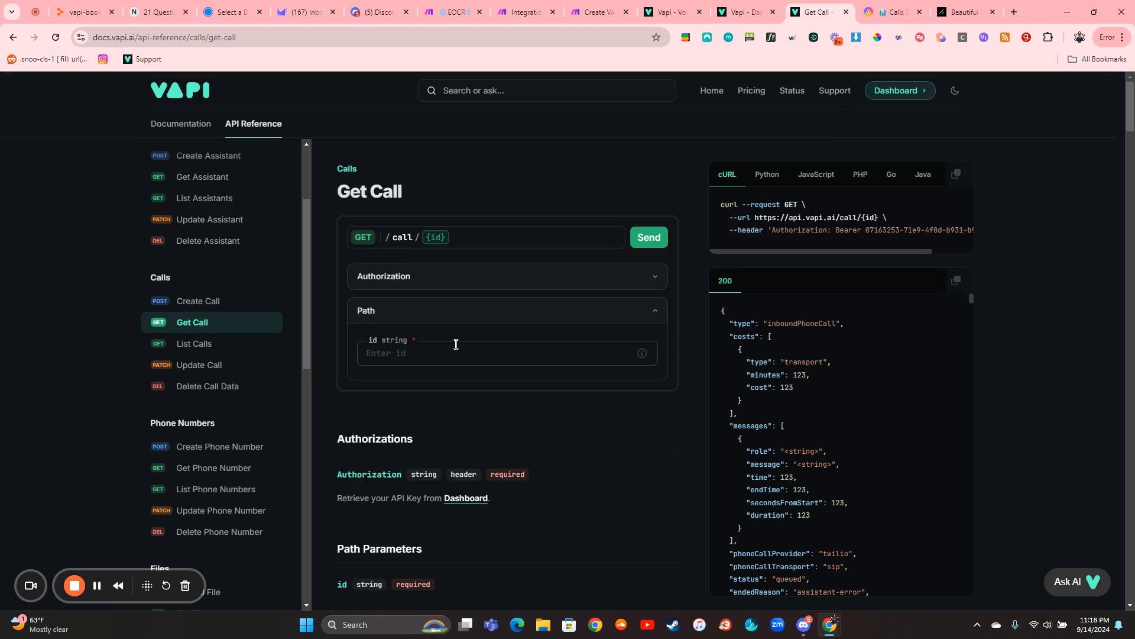
click(427, 354)
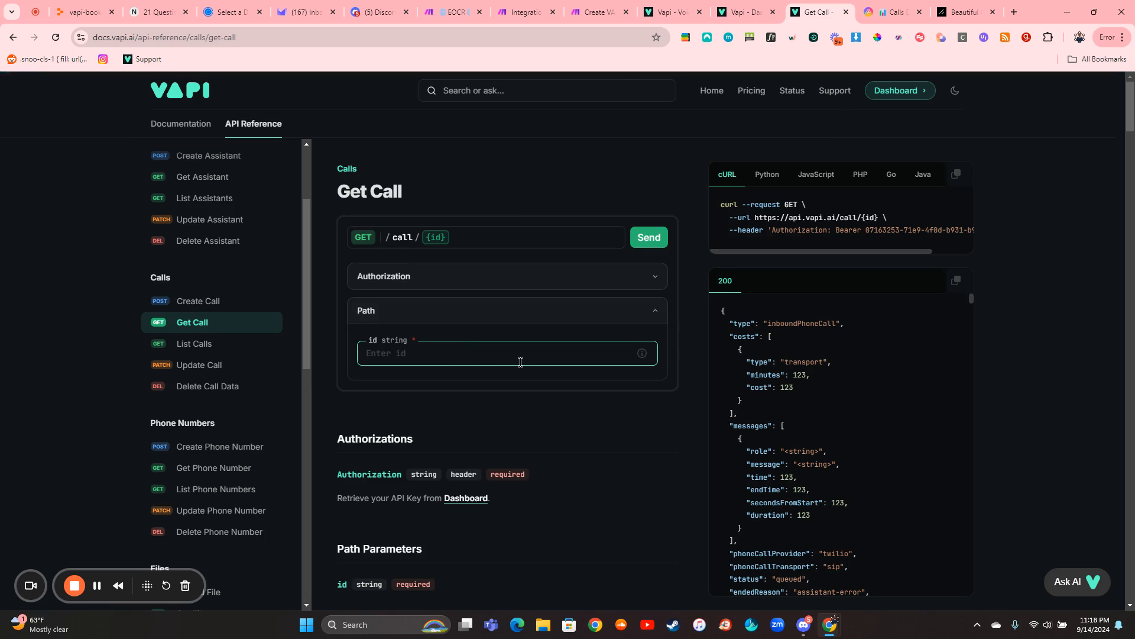
- Compare the Integration HTTP module's request settings in Make with the List Calls endpoint, ending on the module's limit query string
click(514, 16)
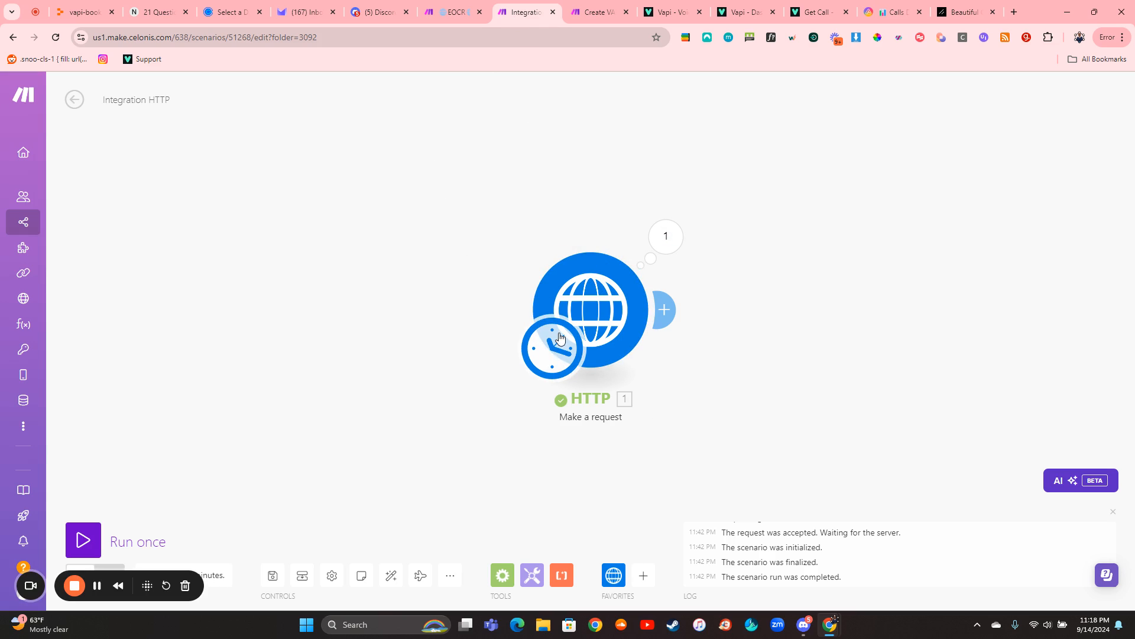
click(615, 293)
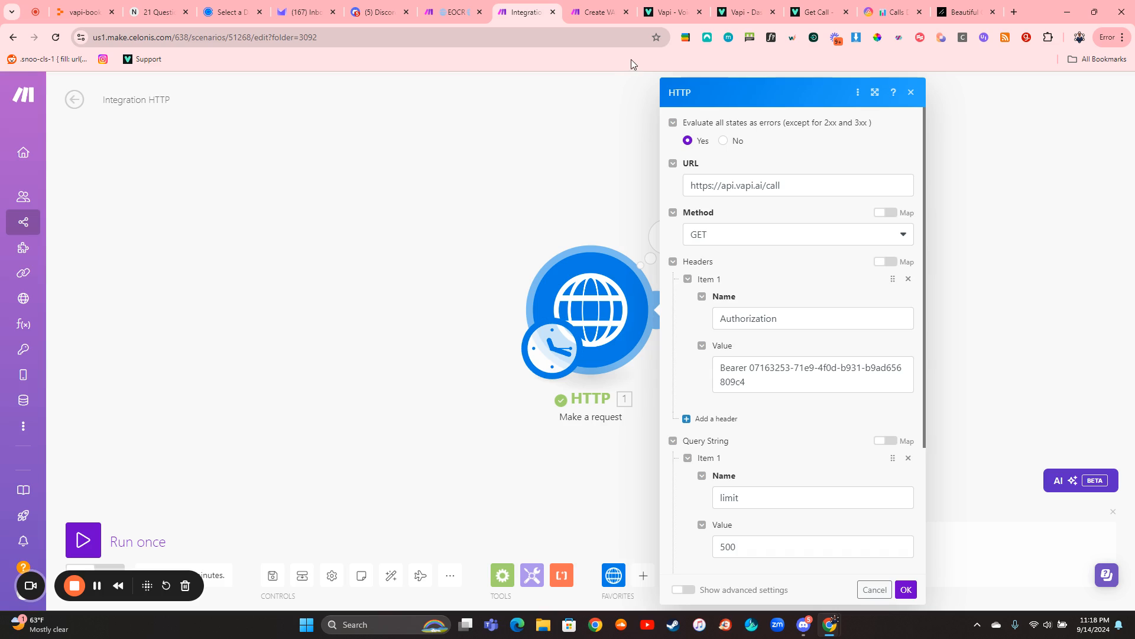
click(818, 12)
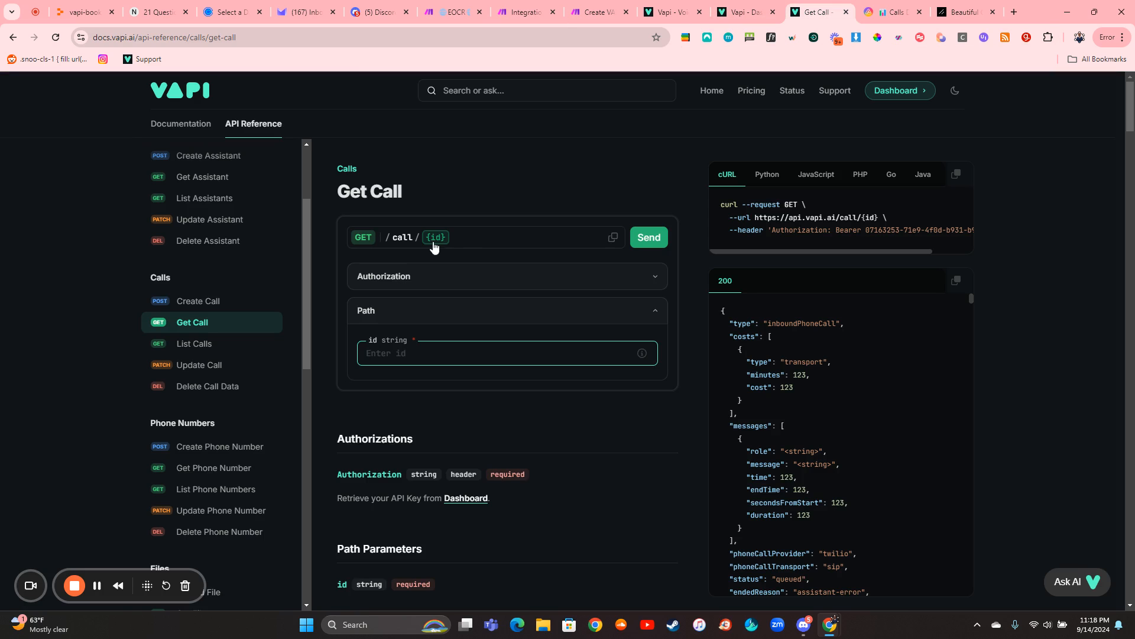
click(194, 350)
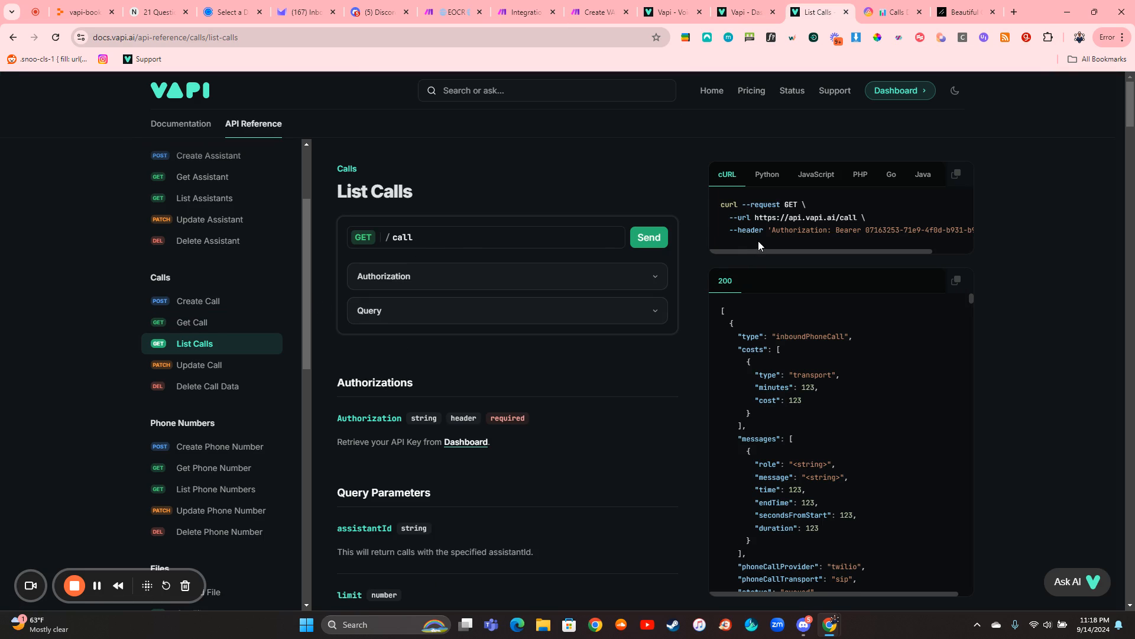
click(511, 11)
scroll(789, 355, down, 3)
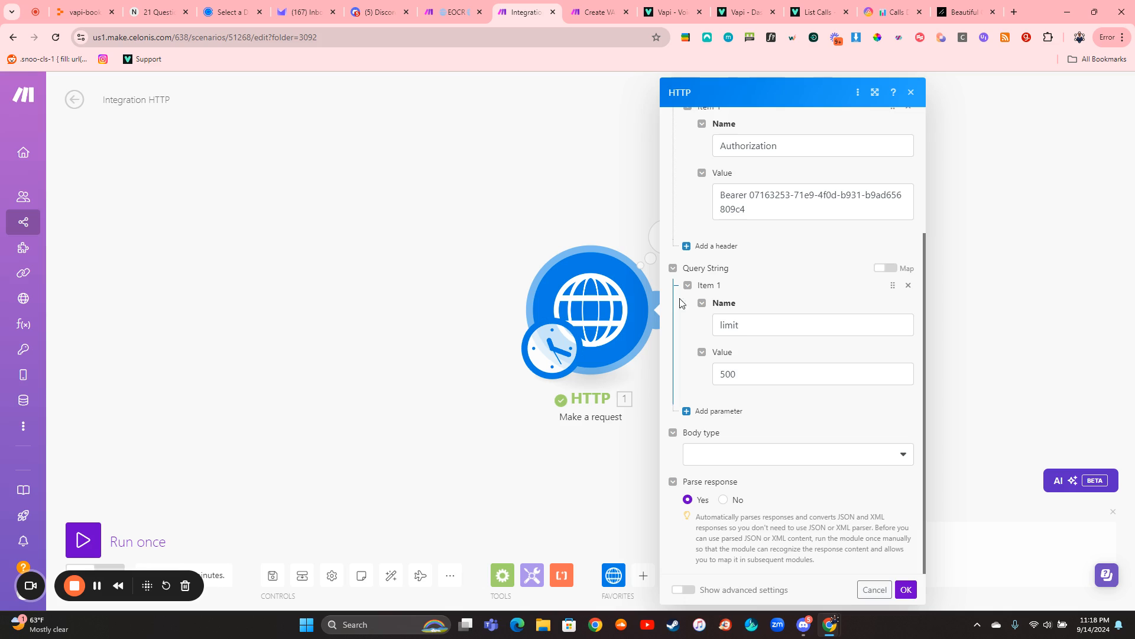
- Back in the API reference, expand the List Calls Query section, send the request with blank parameters, and review the response and query fields
click(807, 12)
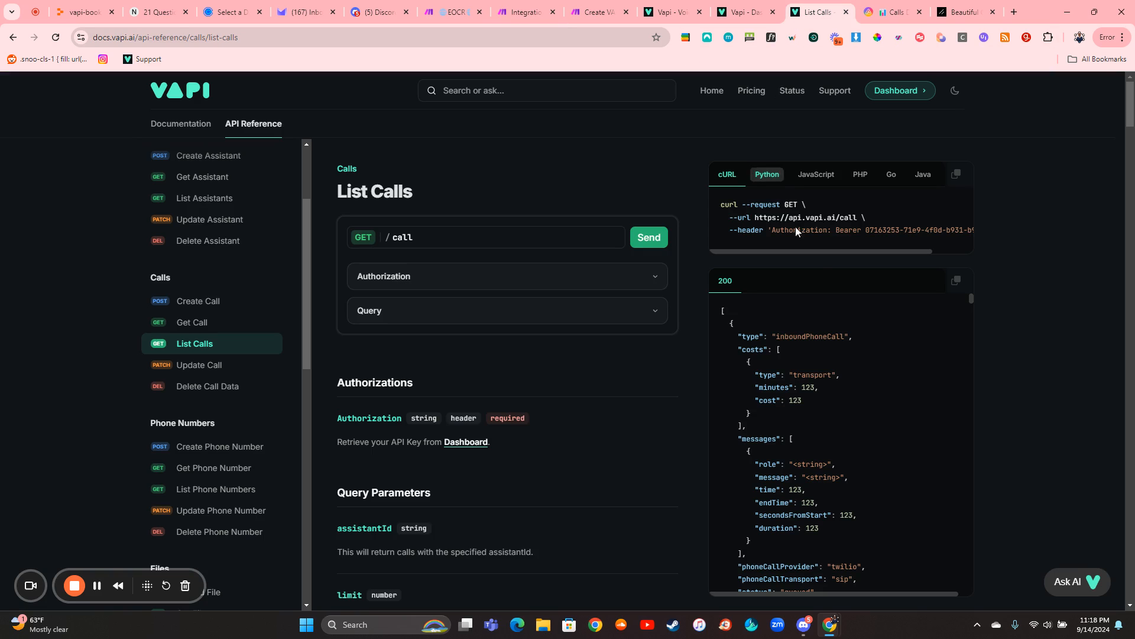
click(531, 309)
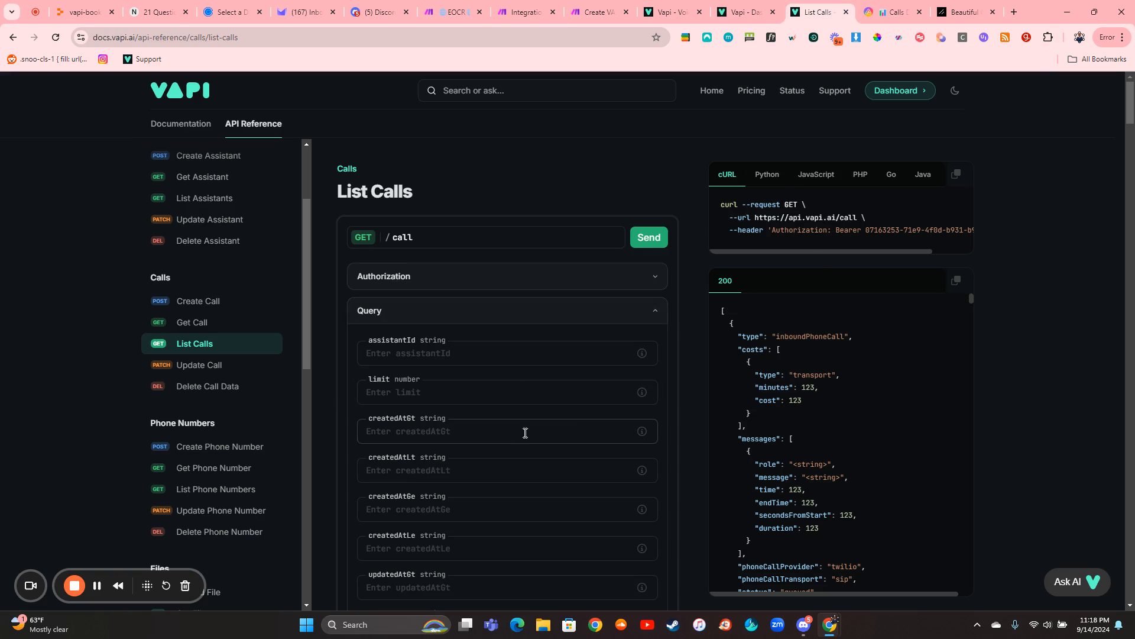
click(649, 237)
scroll(698, 313, down, 2)
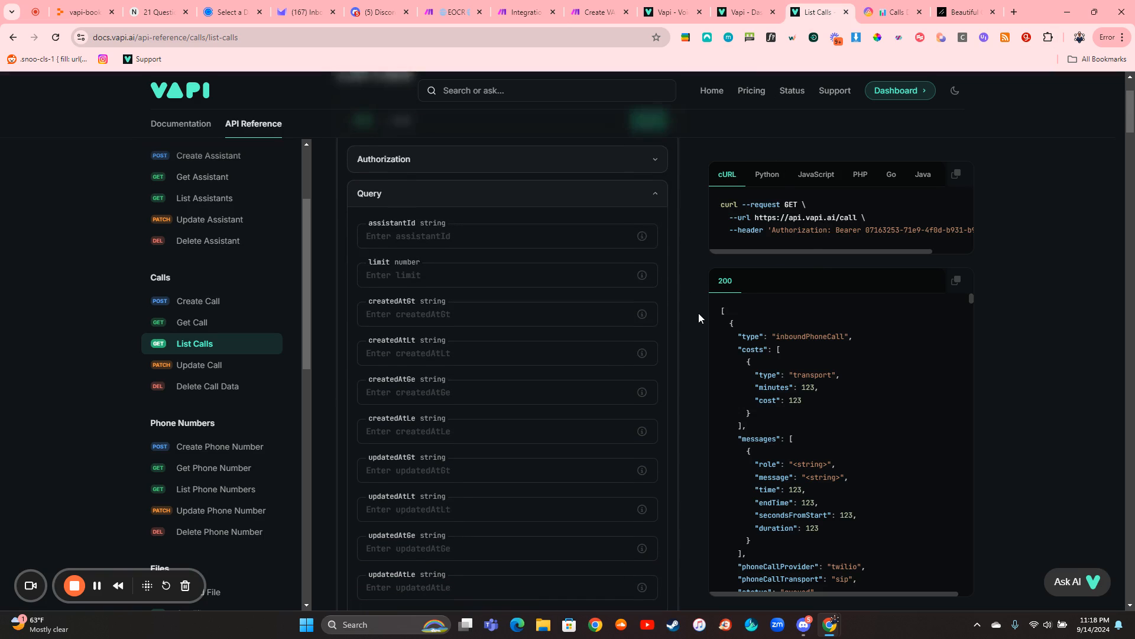
scroll(698, 314, down, 10)
scroll(698, 313, up, 2)
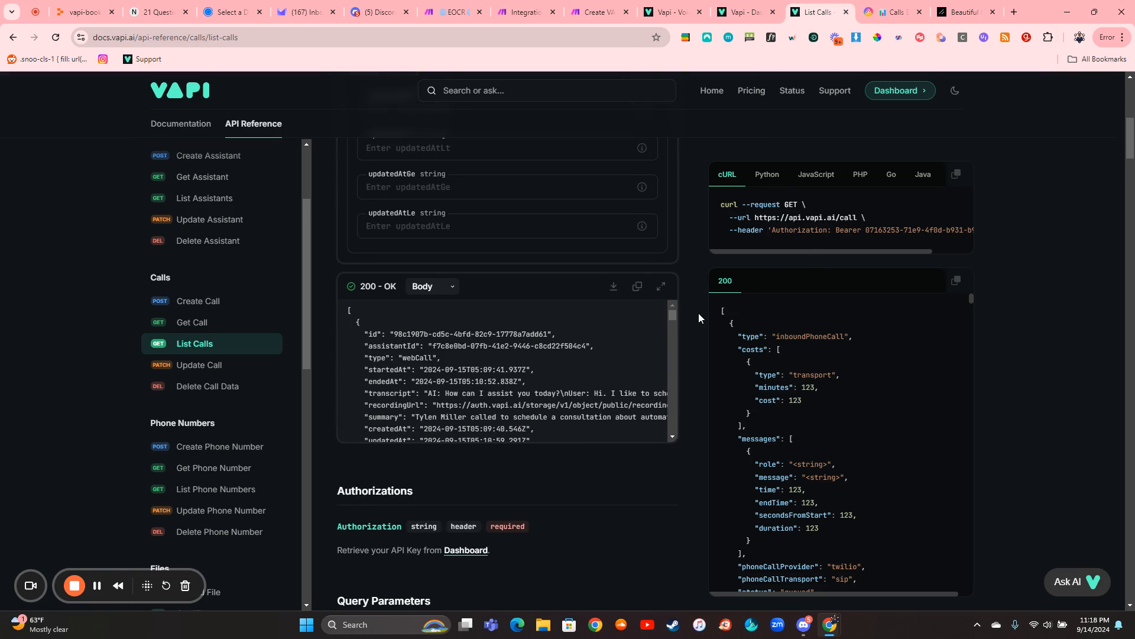
scroll(699, 314, up, 6)
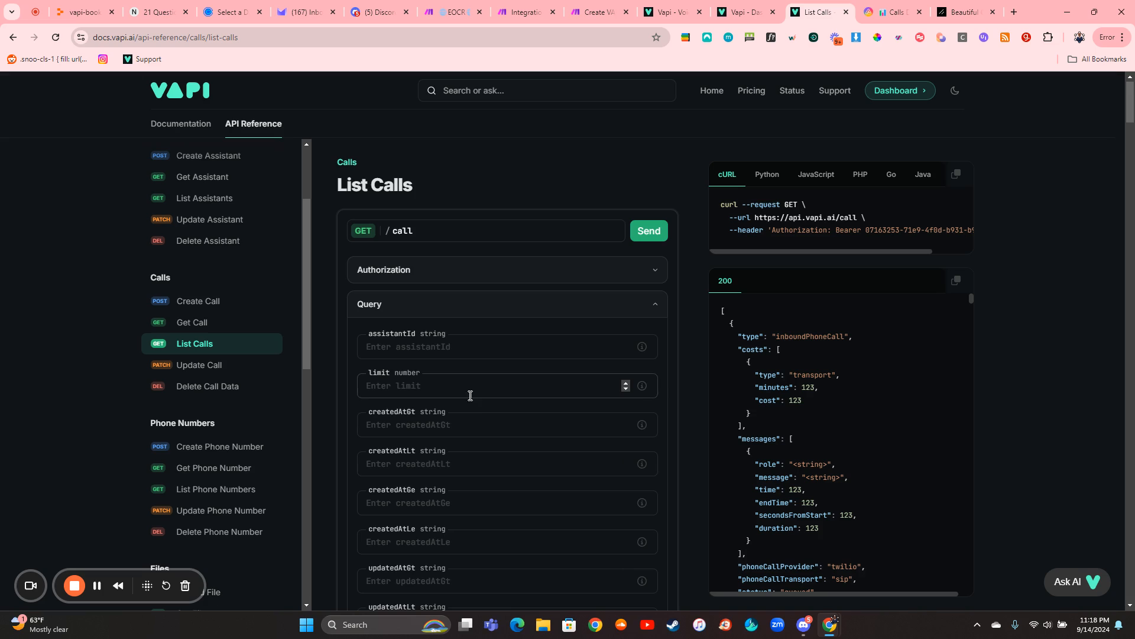
- Set the List Calls limit query parameter to 100 and highlight the request URL in the cURL example
click(464, 390)
text(1)
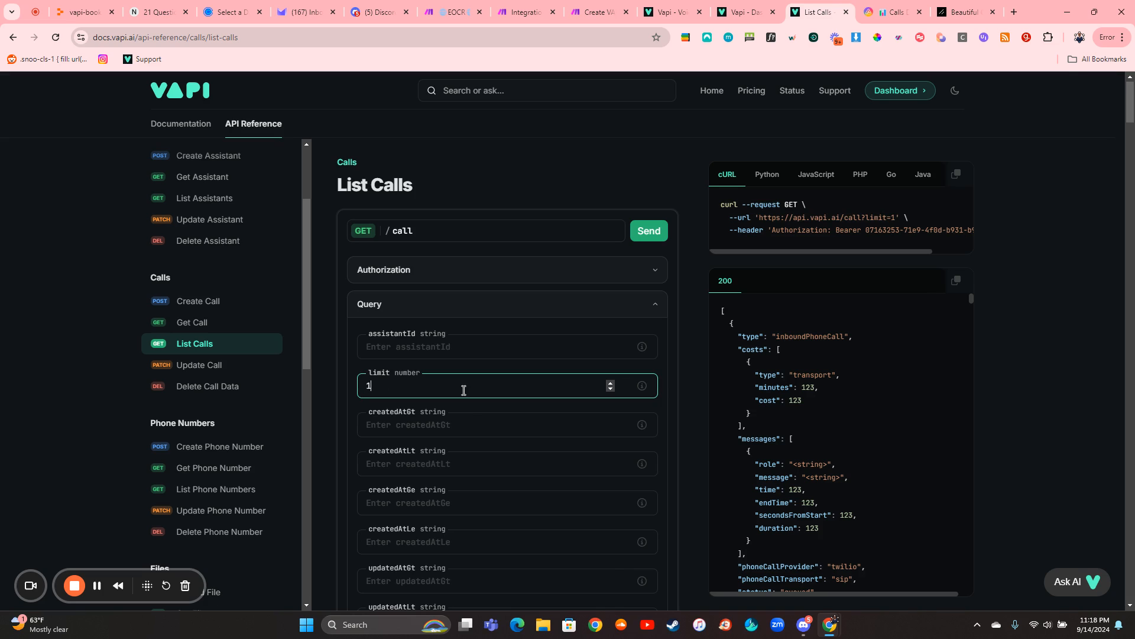
text(00)
drag(763, 217, 872, 220)
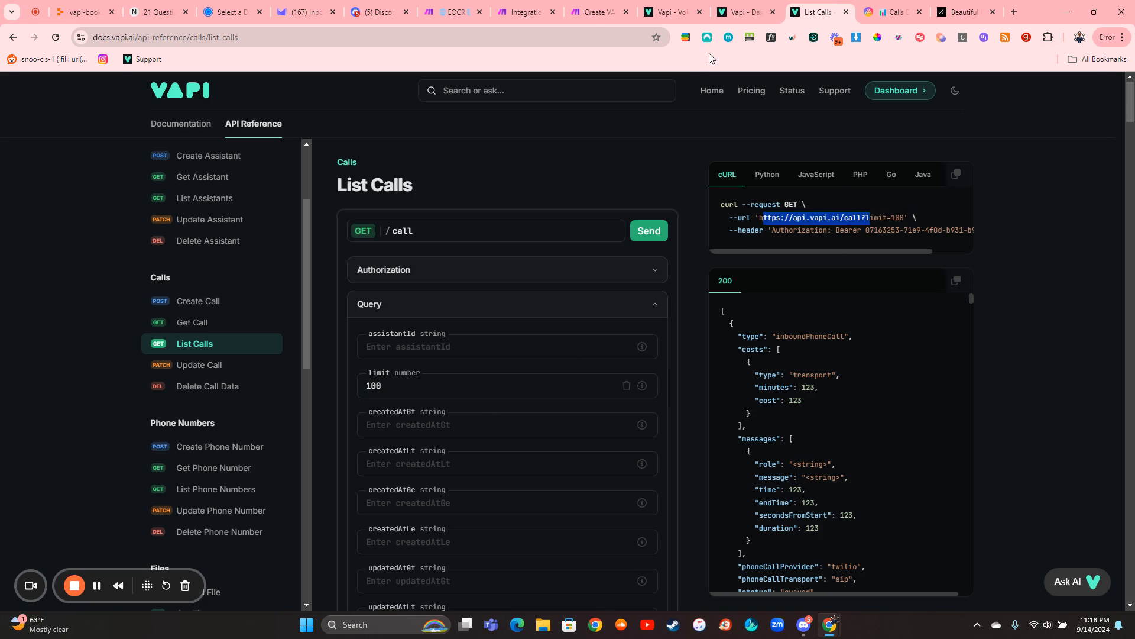
- Switch to the Integration HTTP scenario in Make, review the HTTP module's header and limit query string, and close its settings
click(526, 12)
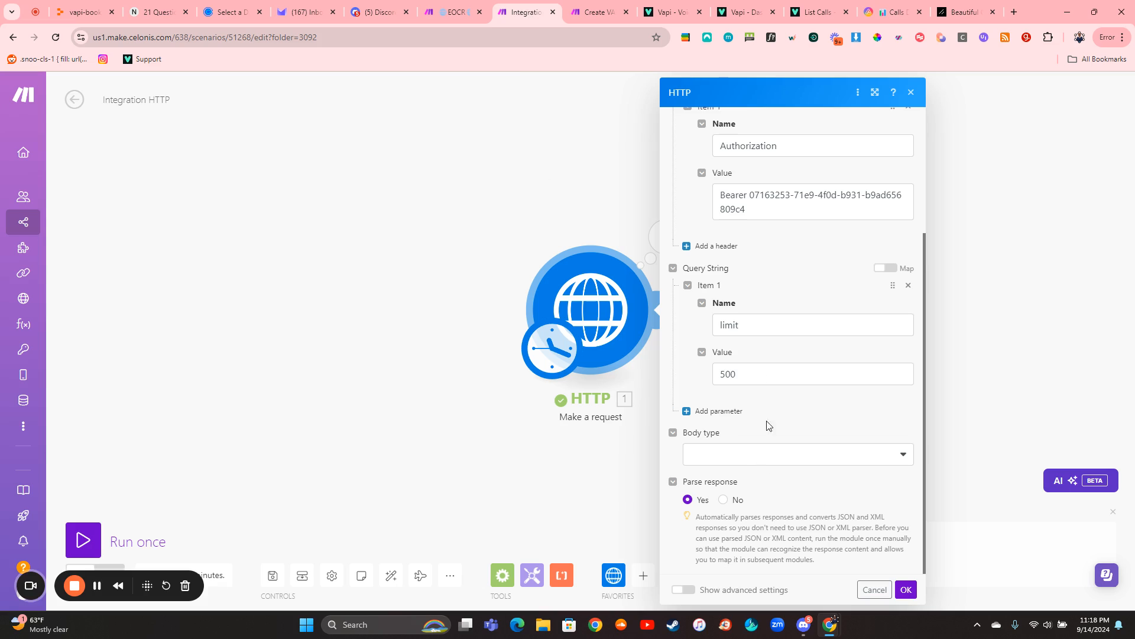
scroll(763, 366, up, 1)
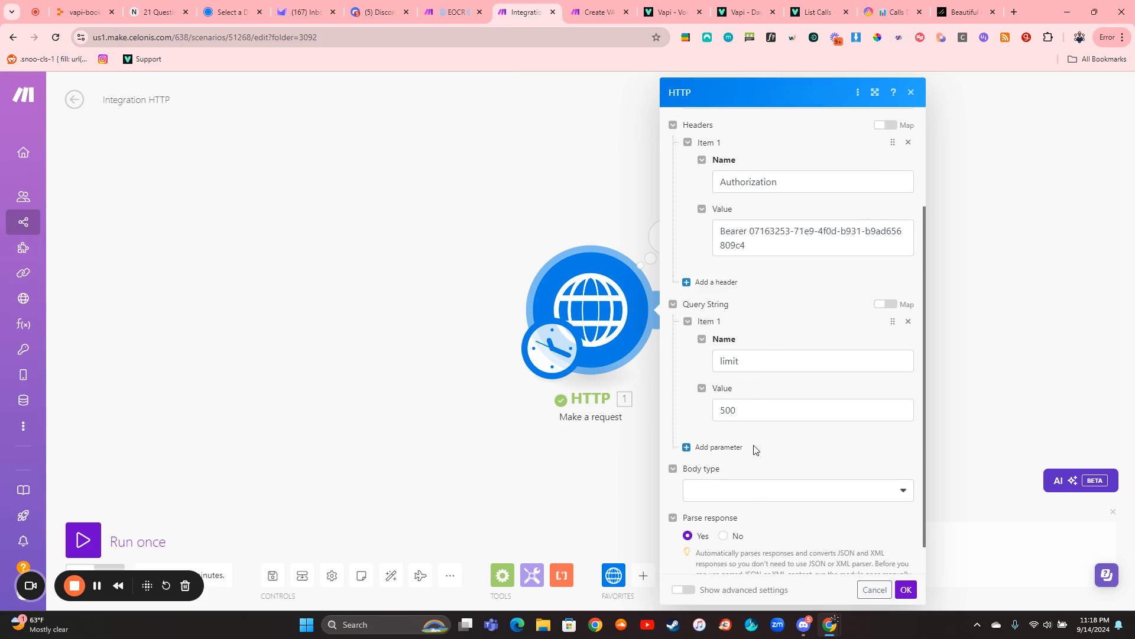
scroll(757, 444, down, 1)
click(594, 235)
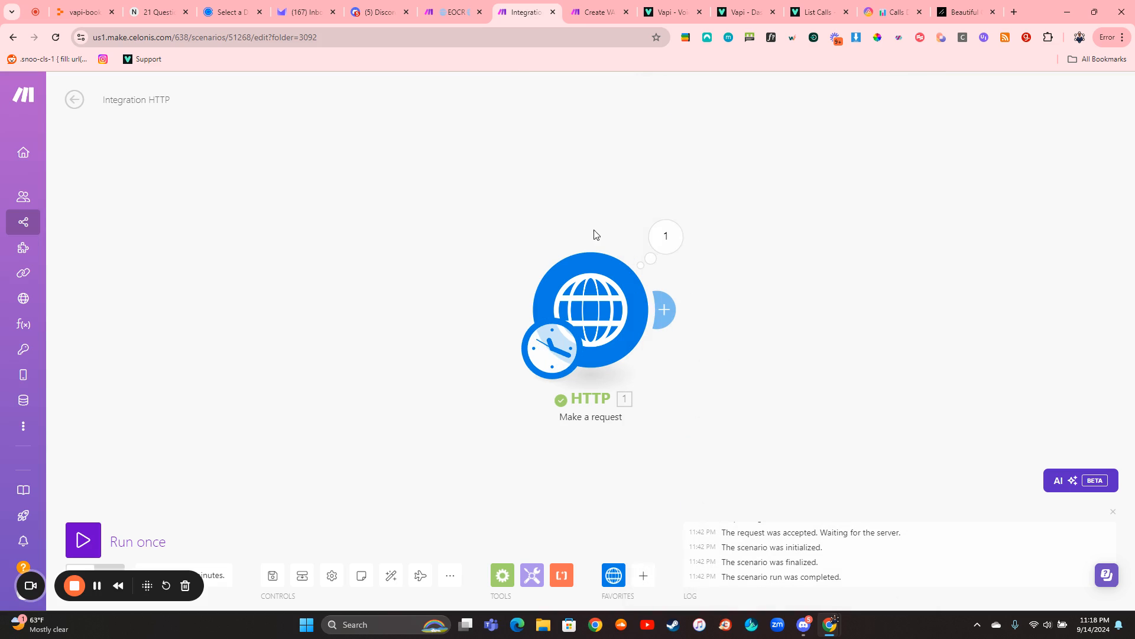
- Open the HTTP module's run output, expand the Data array, and look through the returned call collections
click(664, 238)
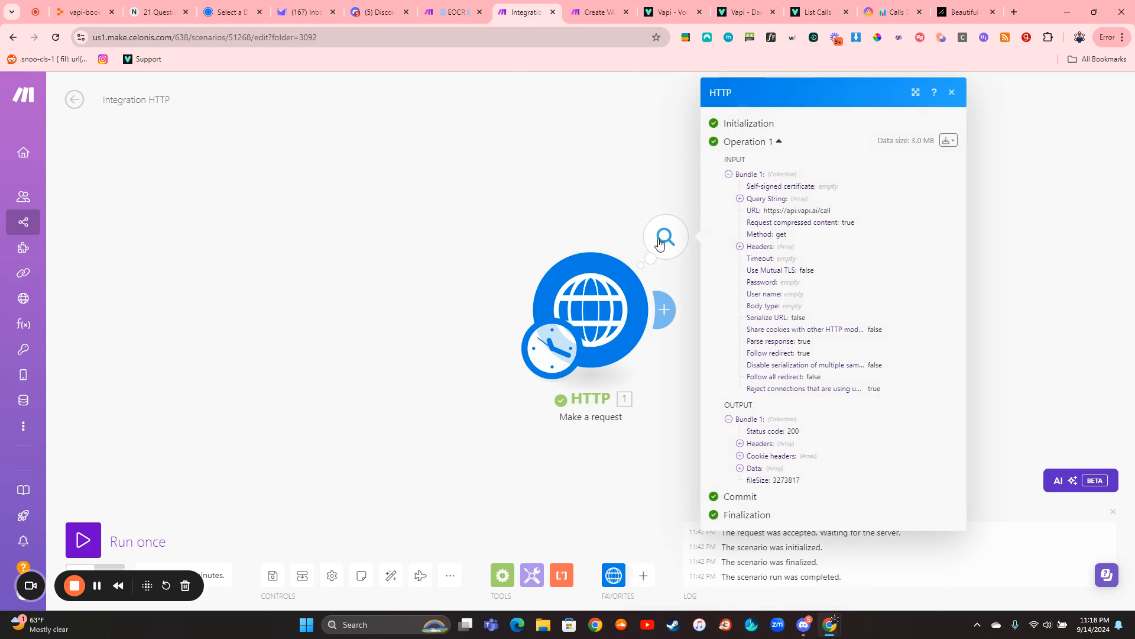
click(766, 469)
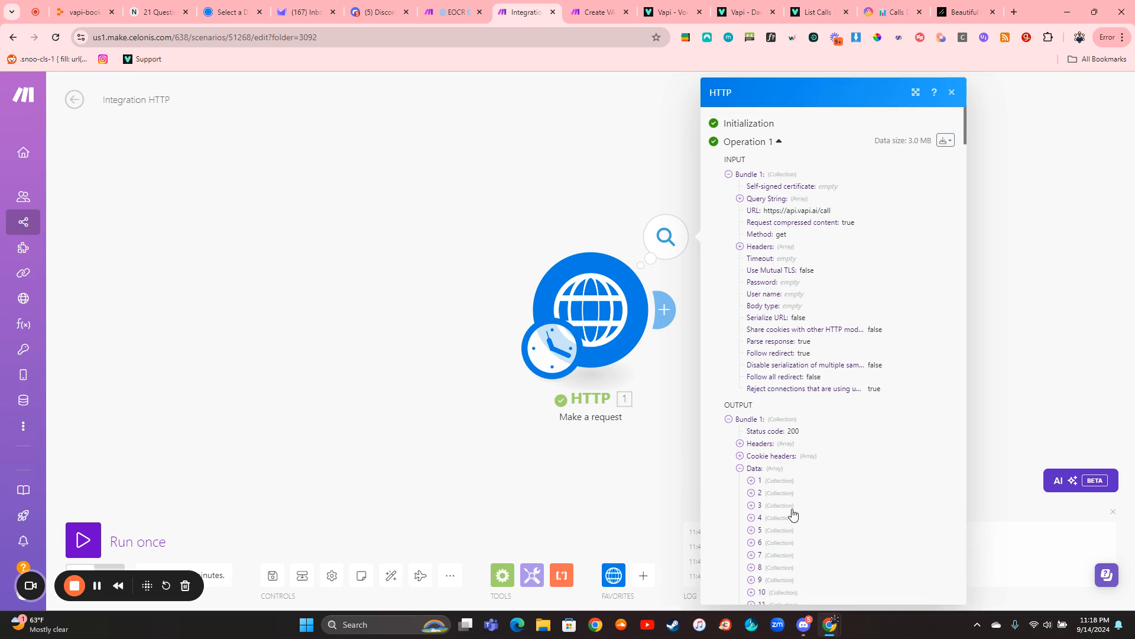
scroll(802, 489, down, 20)
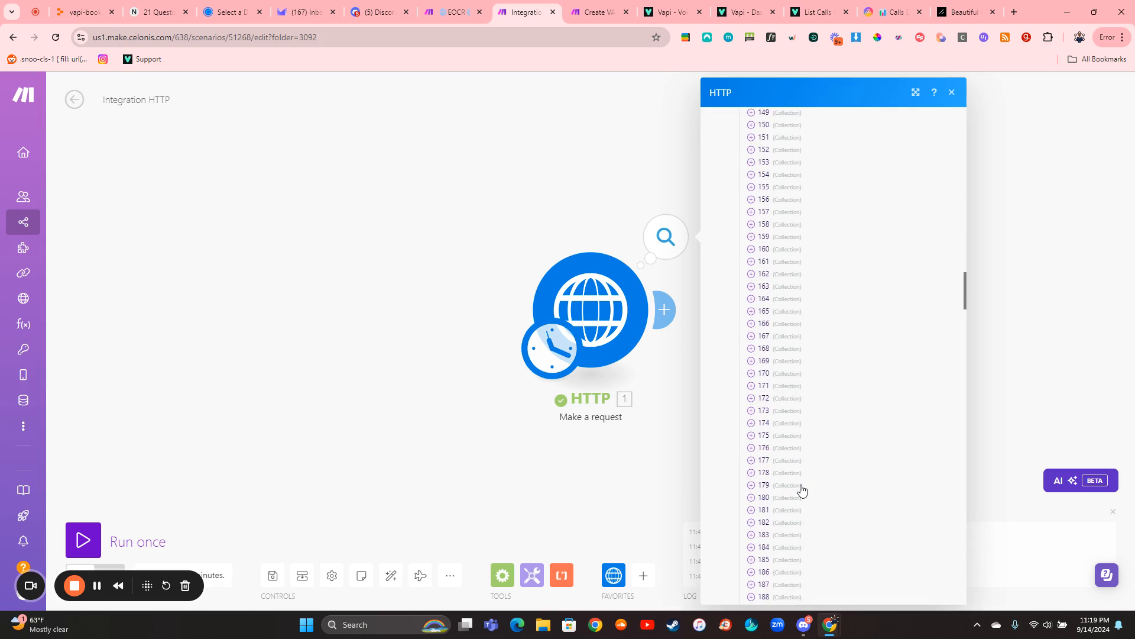
scroll(802, 490, down, 20)
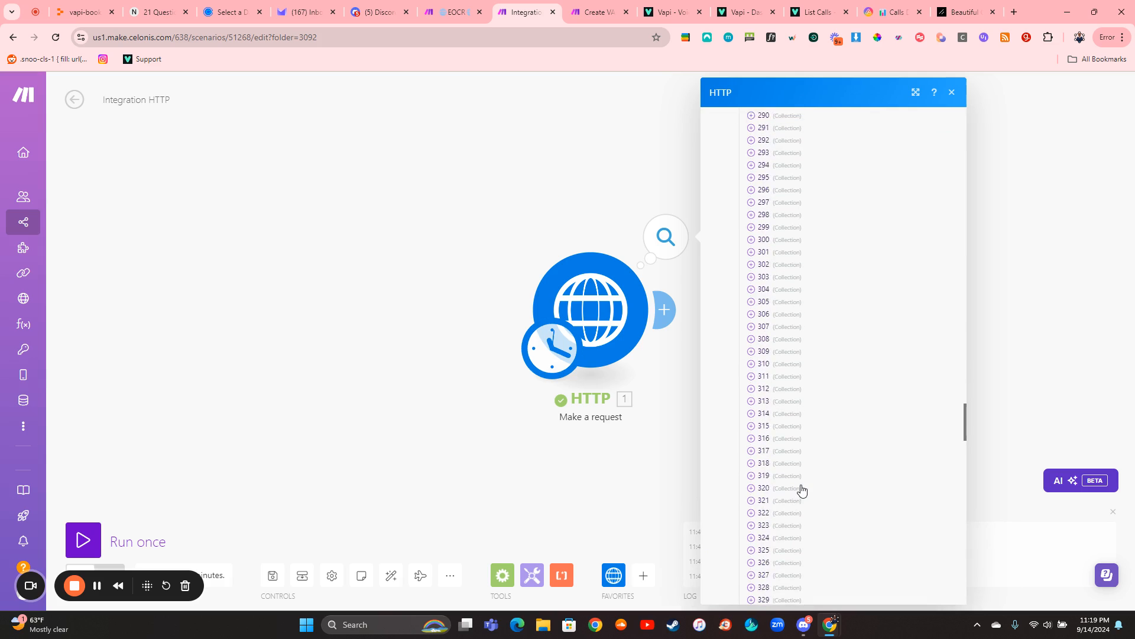
scroll(802, 489, down, 20)
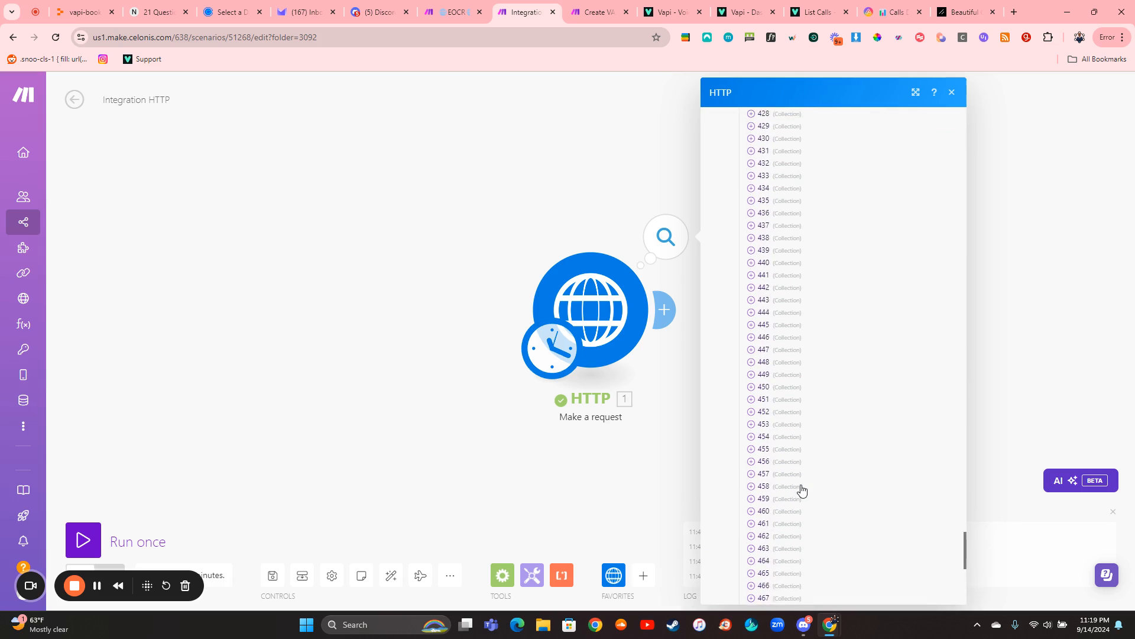
scroll(802, 490, down, 4)
scroll(802, 490, up, 17)
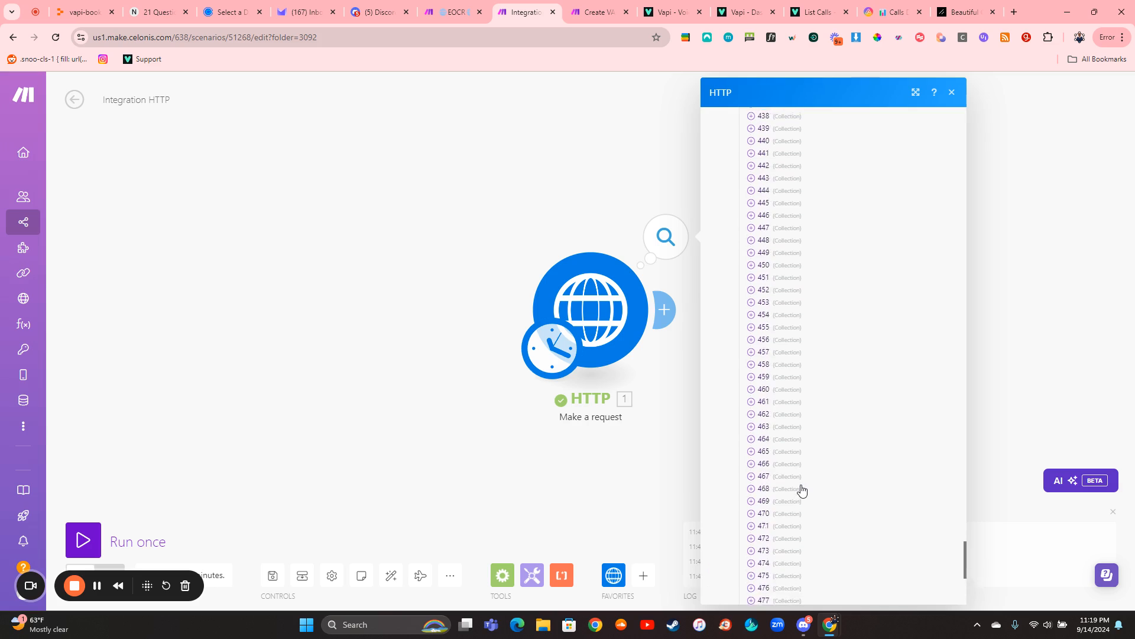
scroll(802, 489, up, 6)
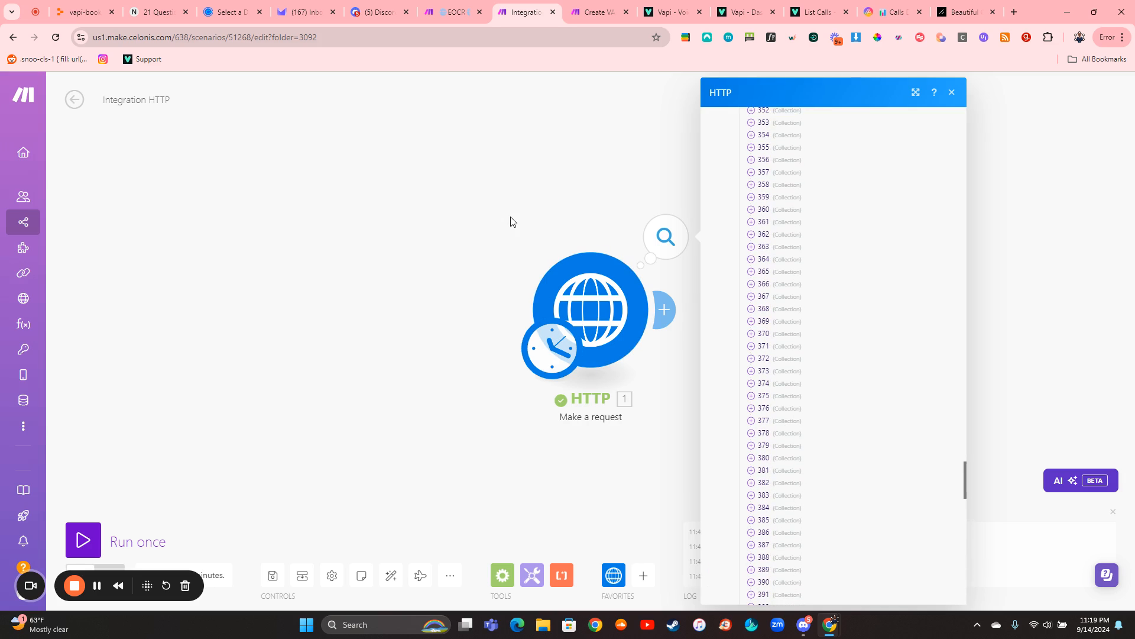
- From the Create VAPI Dashboard scenario, open the Testy spreadsheet from Google Drive, look through its Call ID column, and close it
click(568, 10)
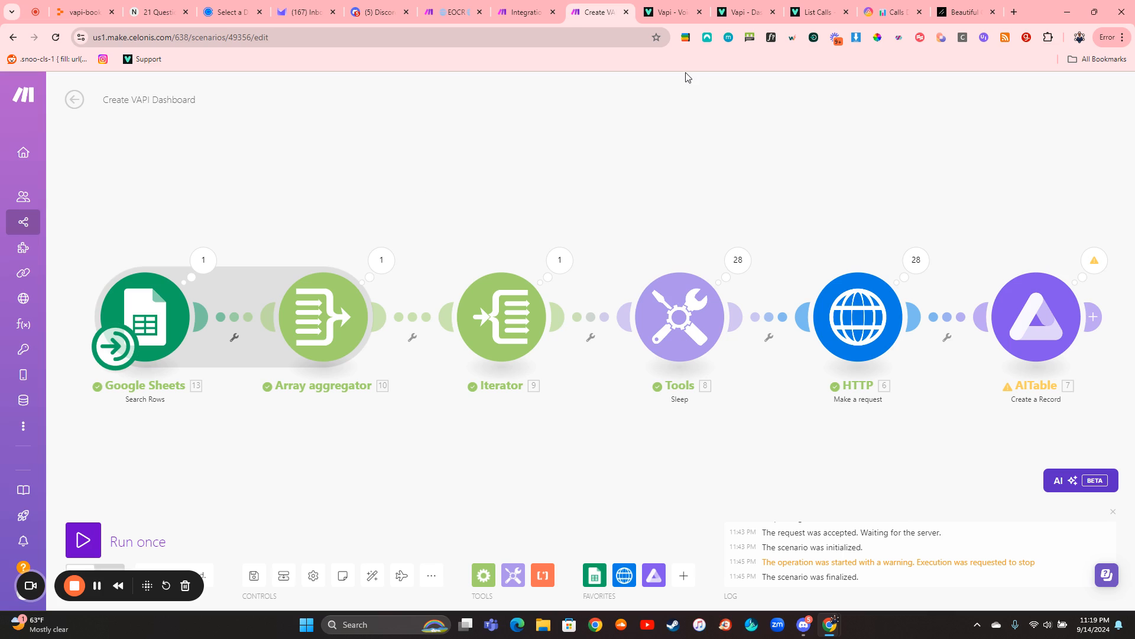
click(685, 37)
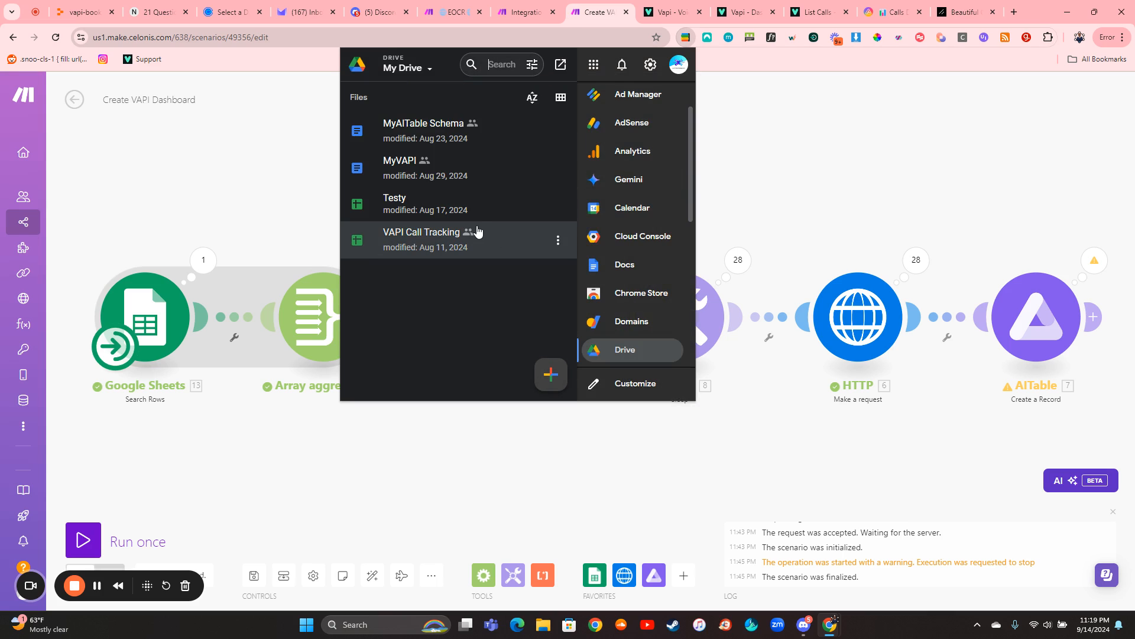
click(451, 197)
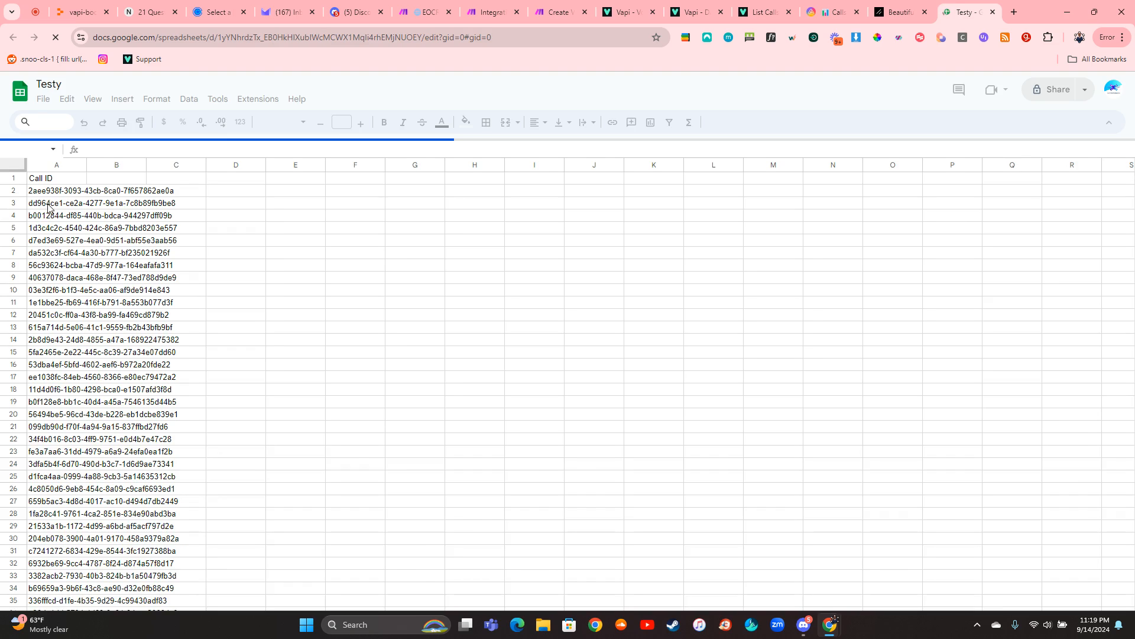
scroll(69, 520, down, 13)
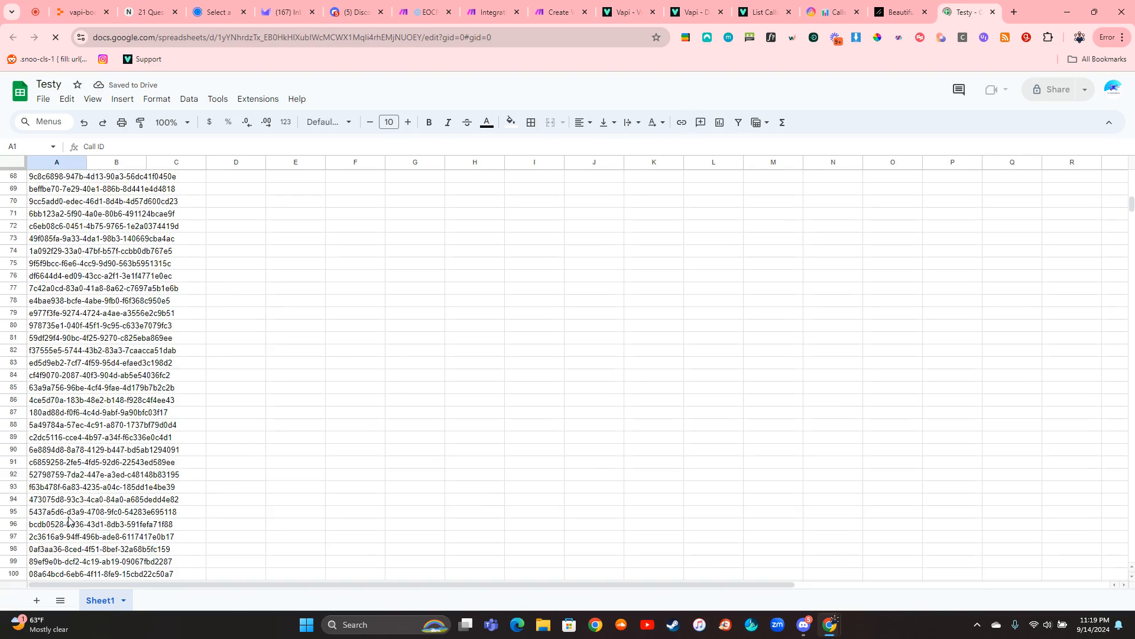
scroll(69, 520, down, 20)
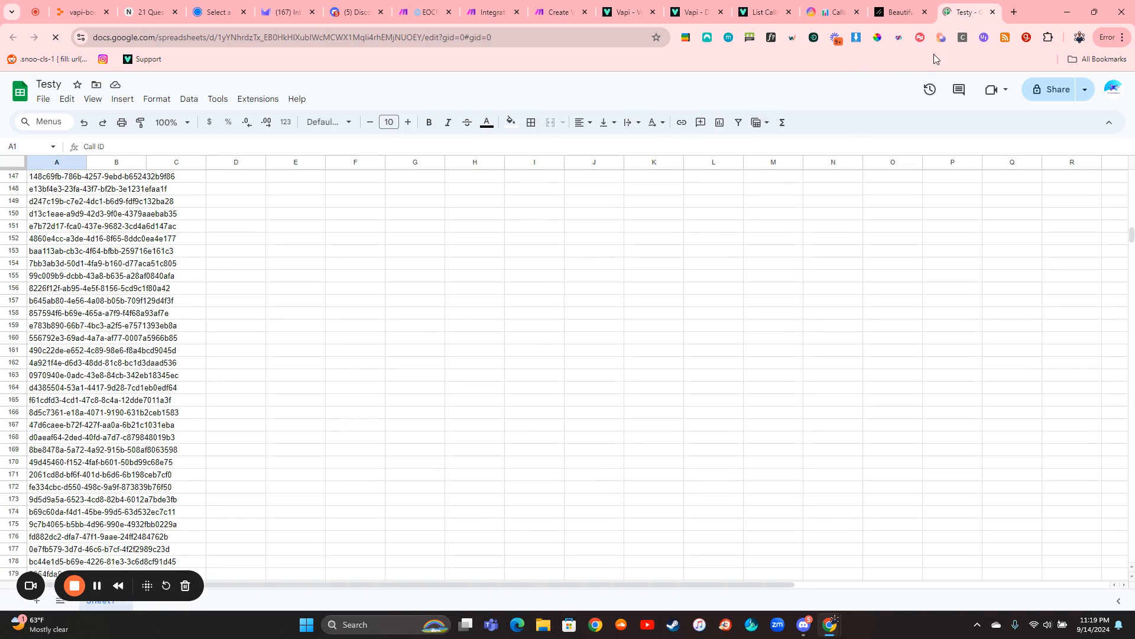
click(994, 13)
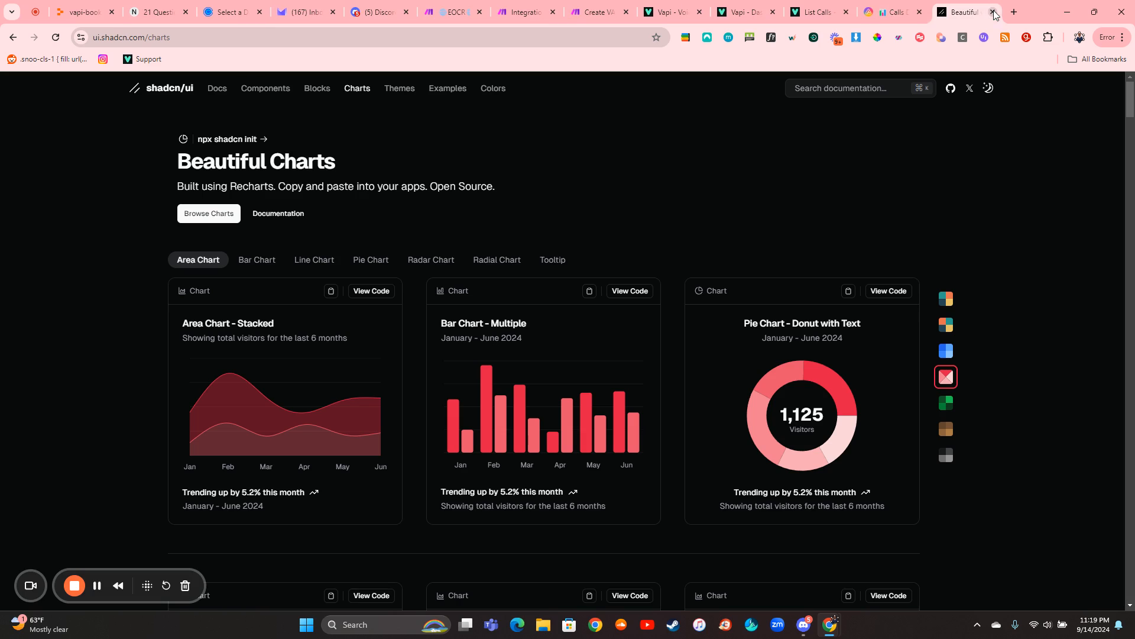
- Switch to AITable, open the Calls Main table, and select all records in the All Calls view
click(865, 11)
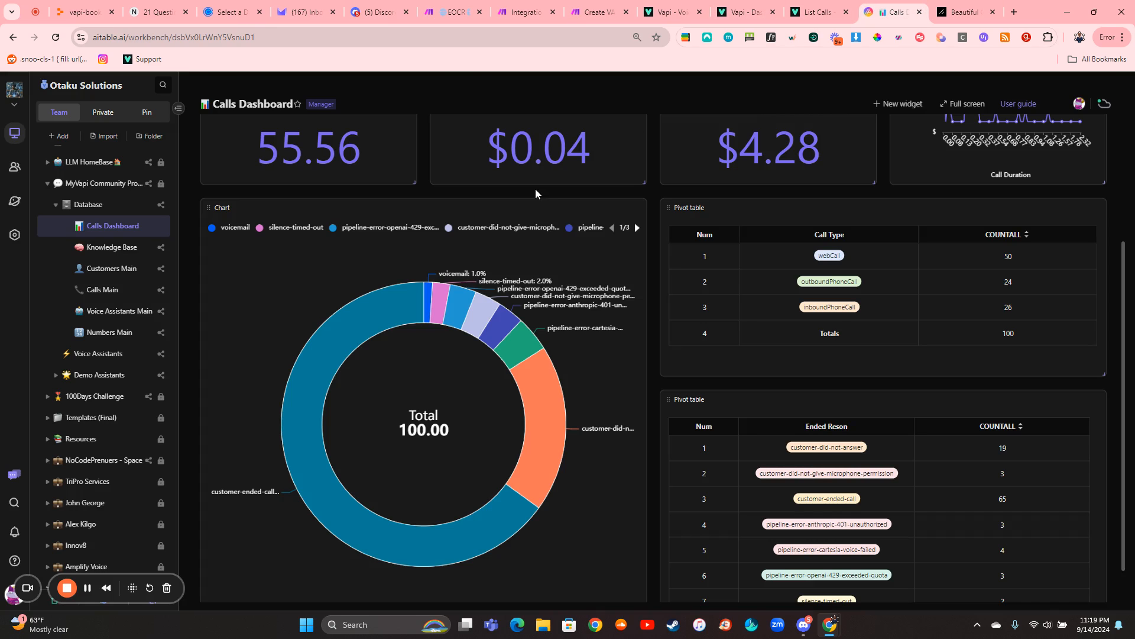
click(131, 290)
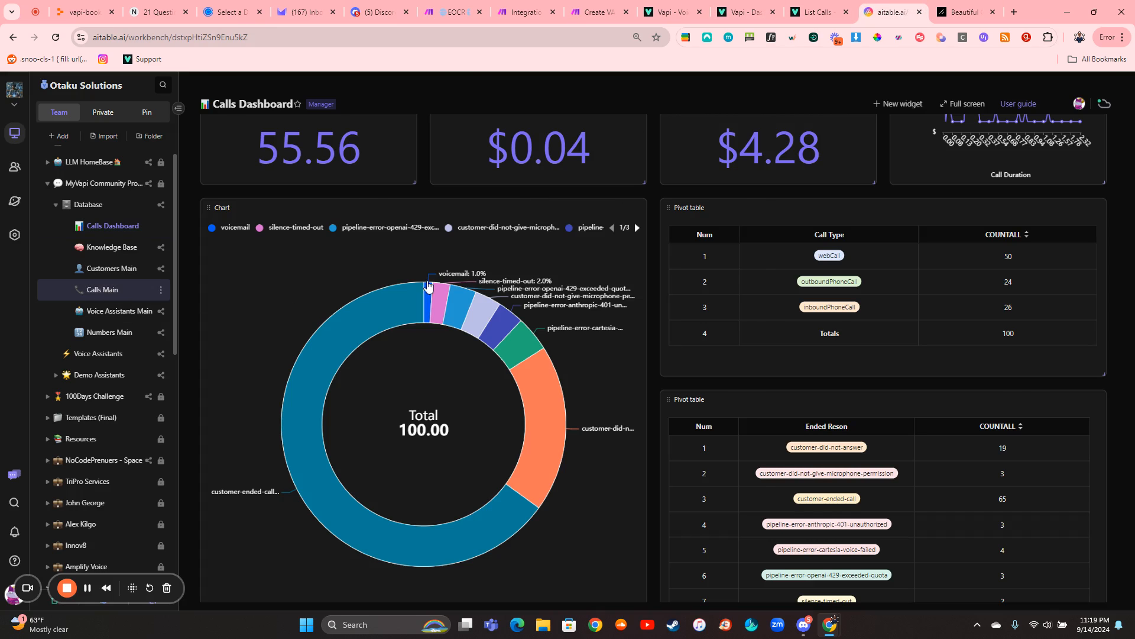
click(389, 301)
key(ctrl+a)
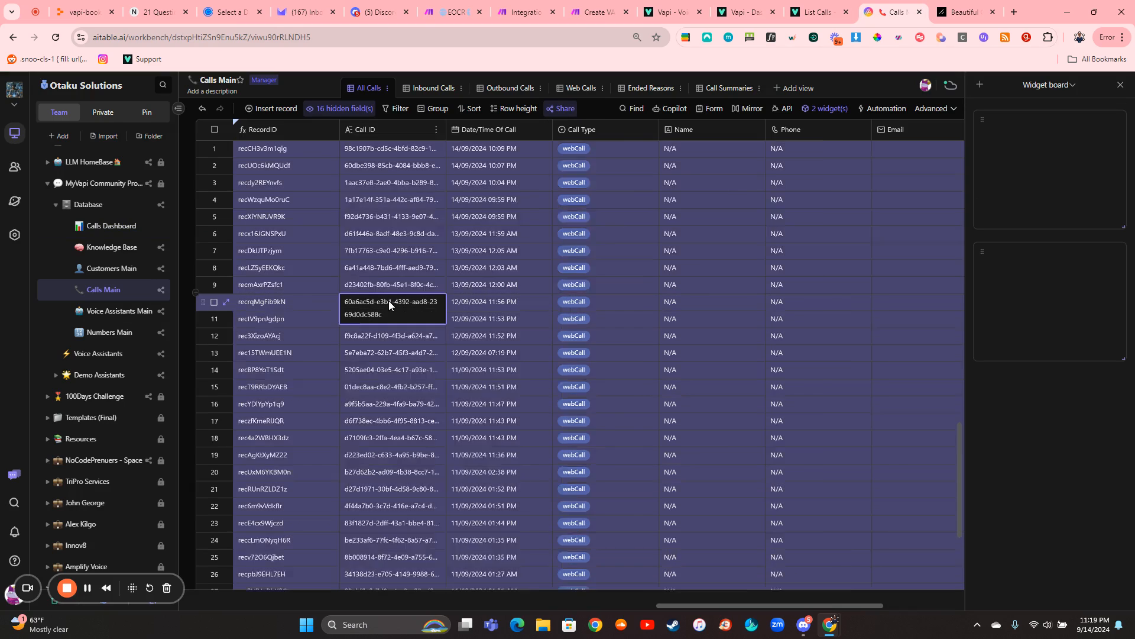
right_click(389, 300)
click(433, 376)
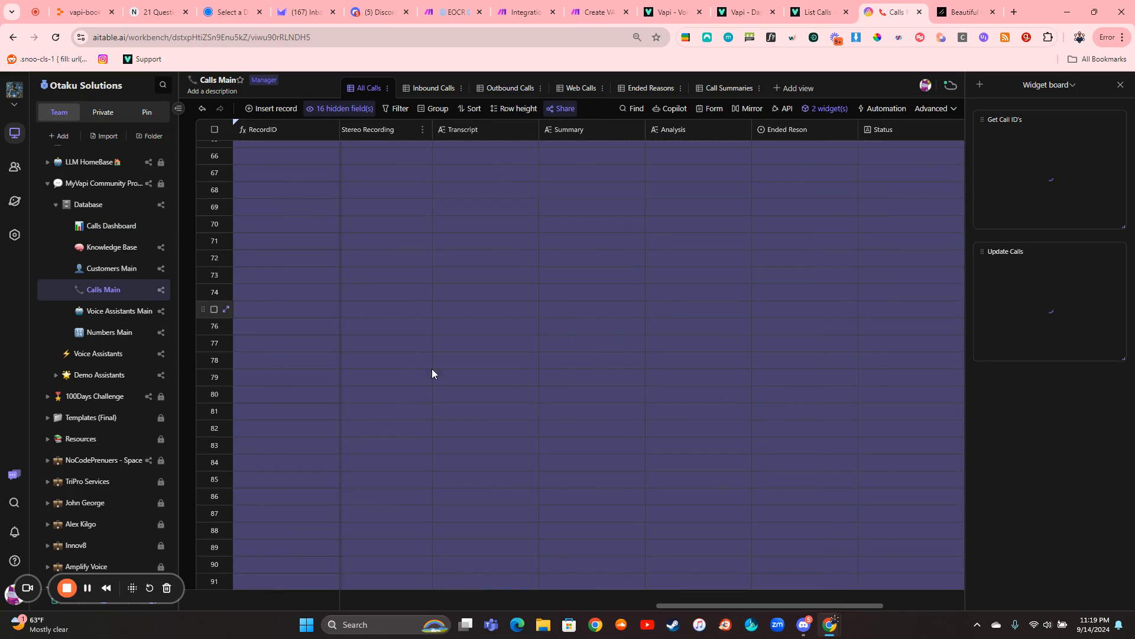
- Back in the Create VAPI Dashboard scenario, examine the Google Sheets module's output bundles and the HTTP module's request settings, closing both
click(604, 17)
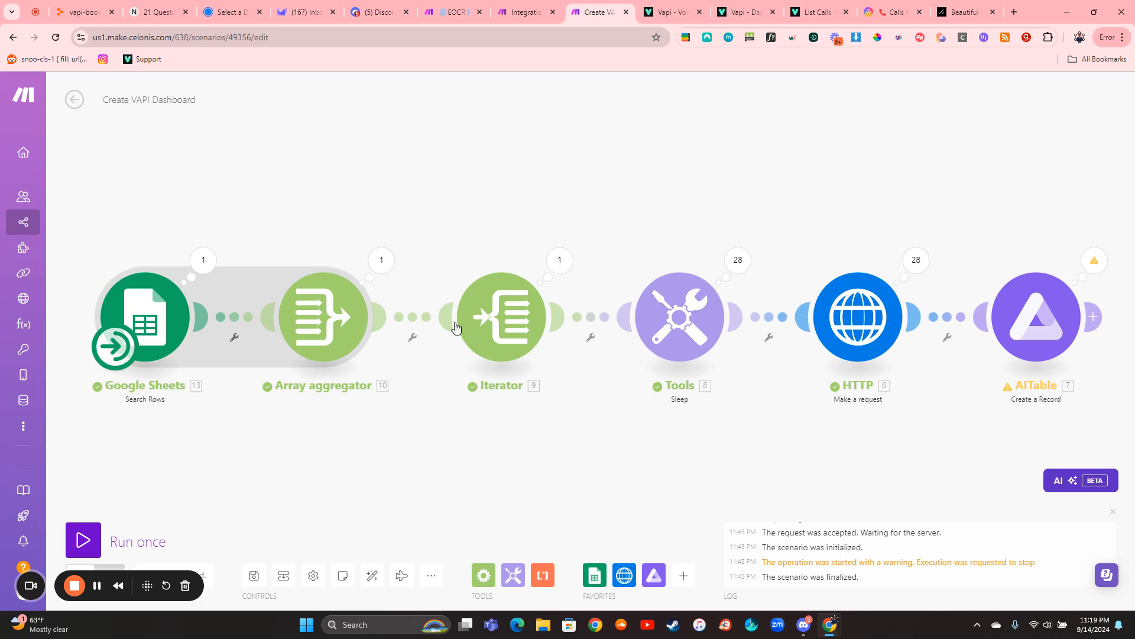
click(204, 263)
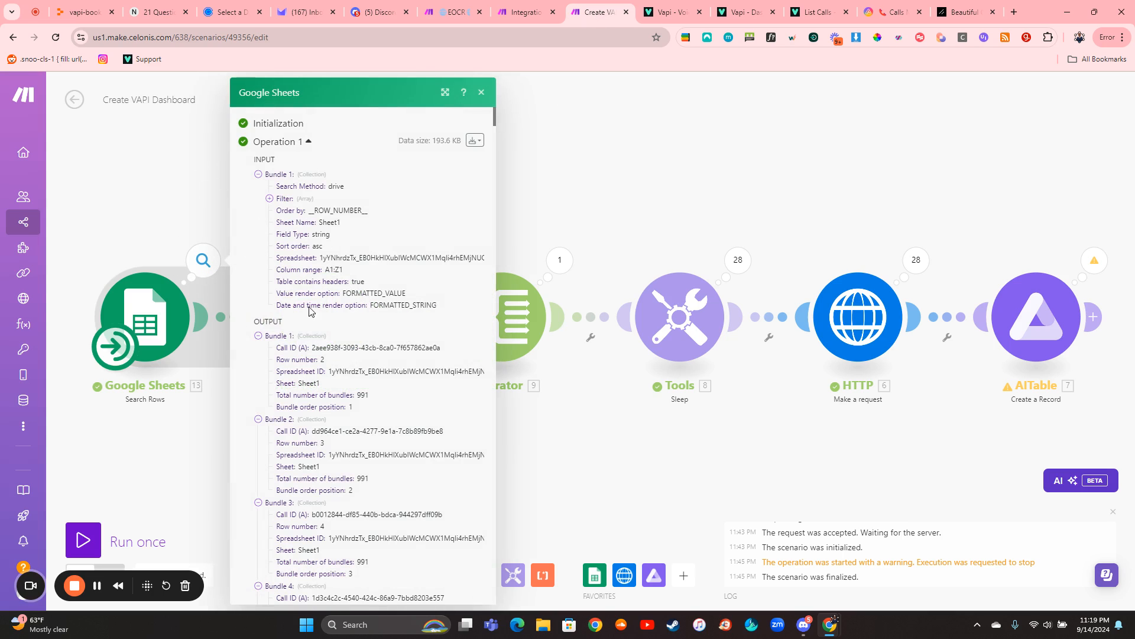
scroll(315, 335, down, 20)
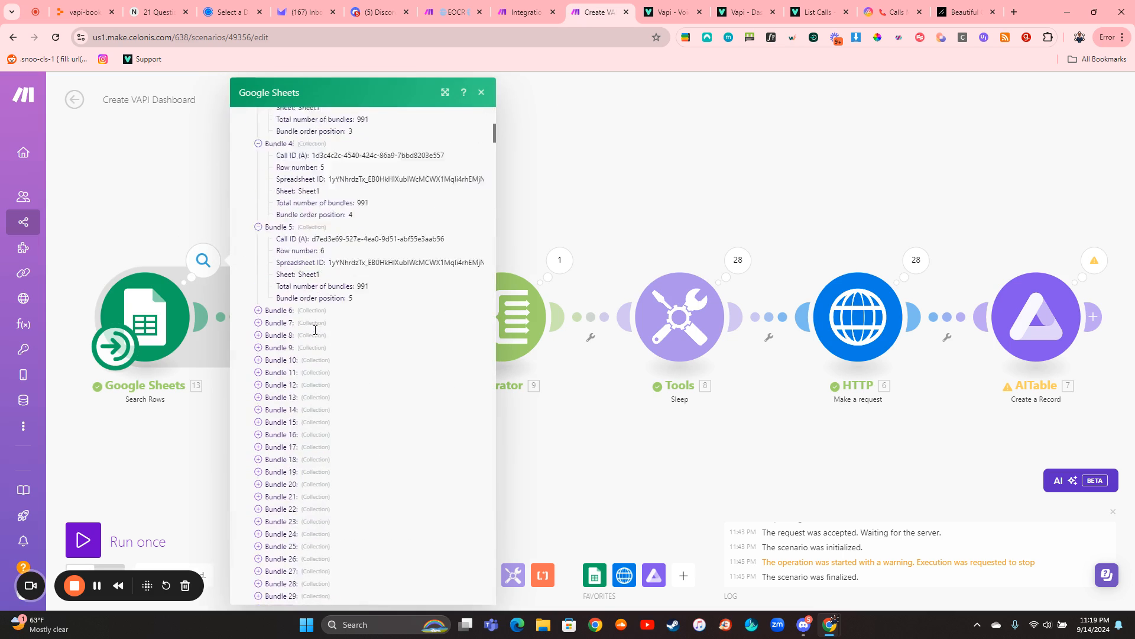
scroll(315, 335, down, 20)
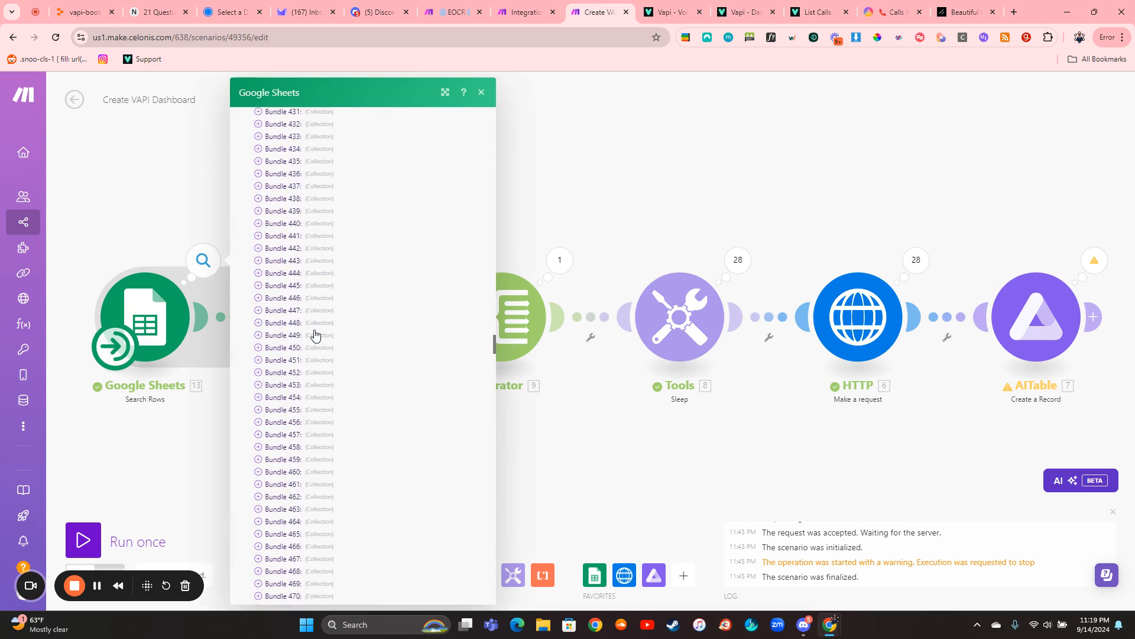
scroll(315, 335, down, 20)
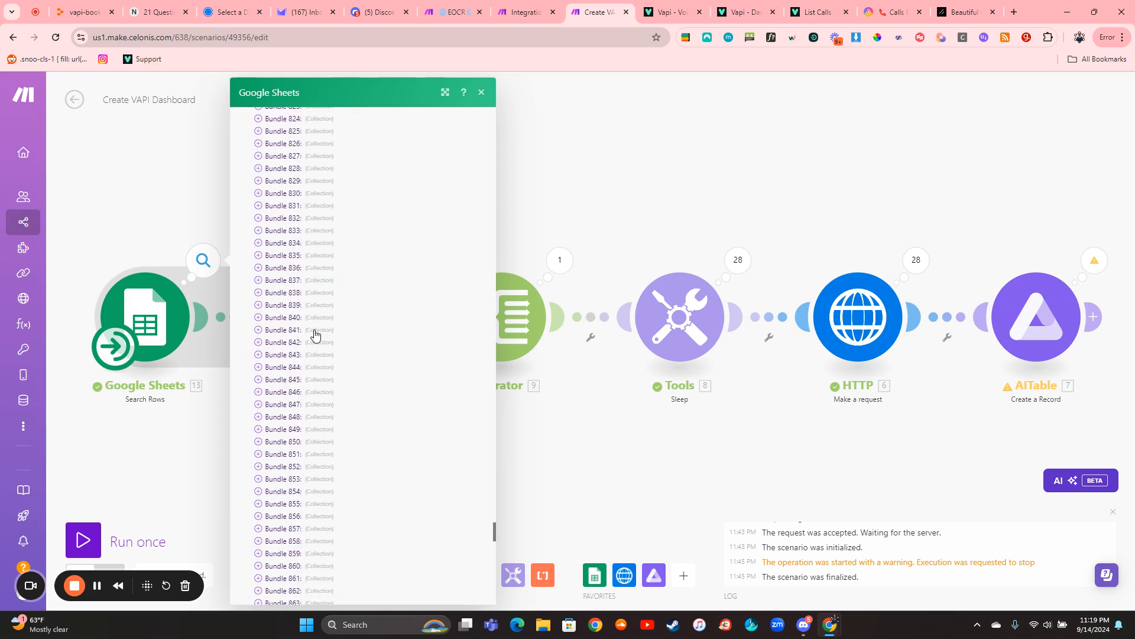
click(167, 436)
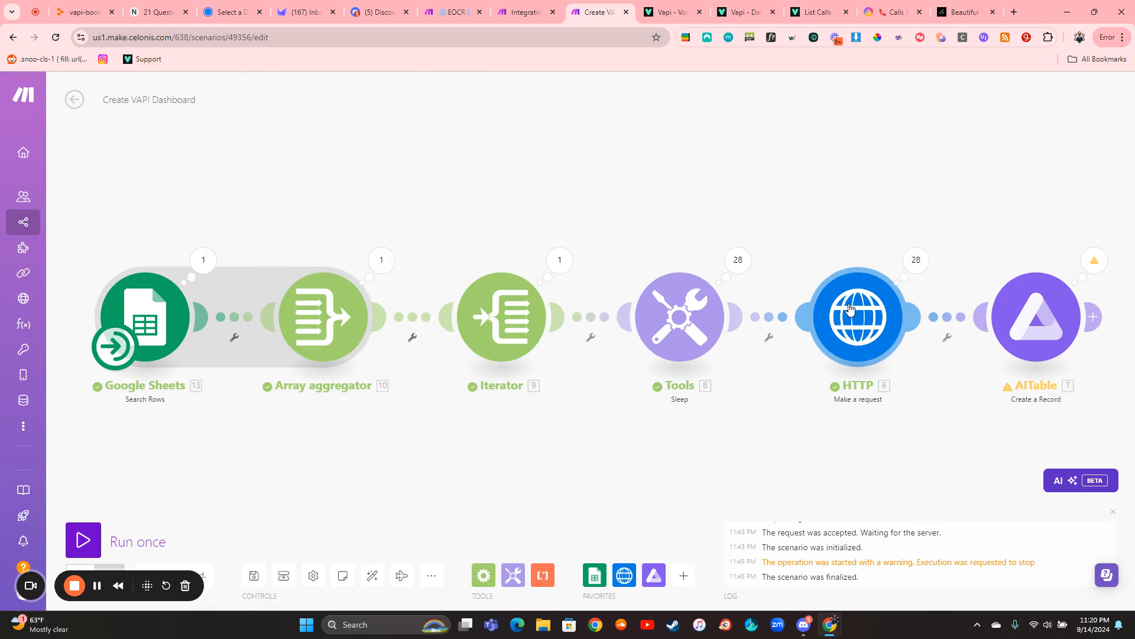
click(859, 328)
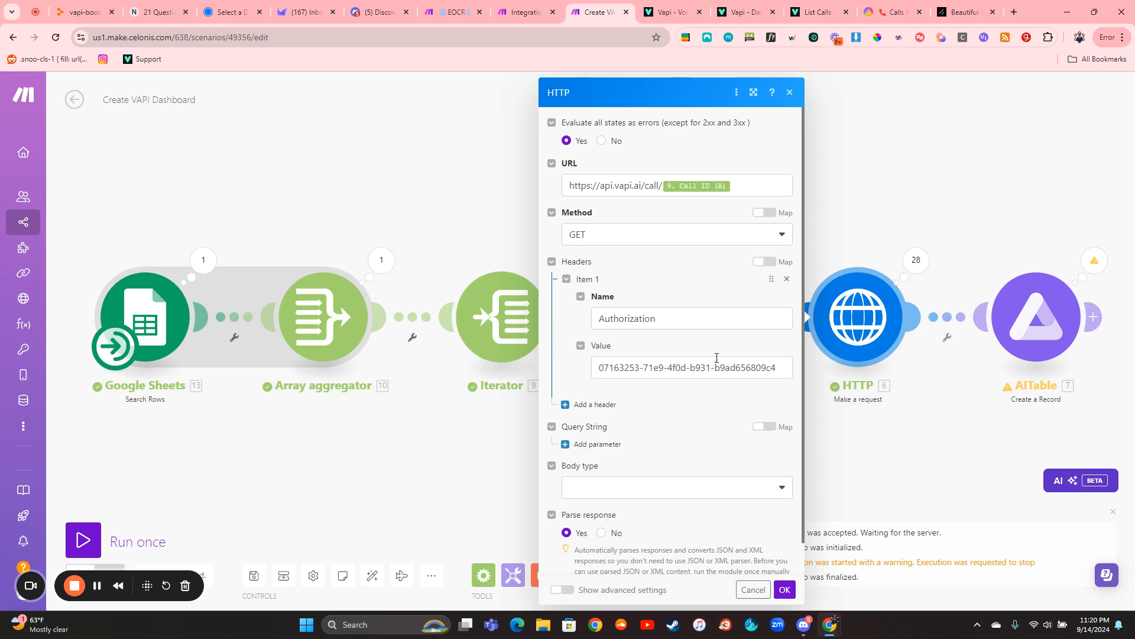
click(865, 185)
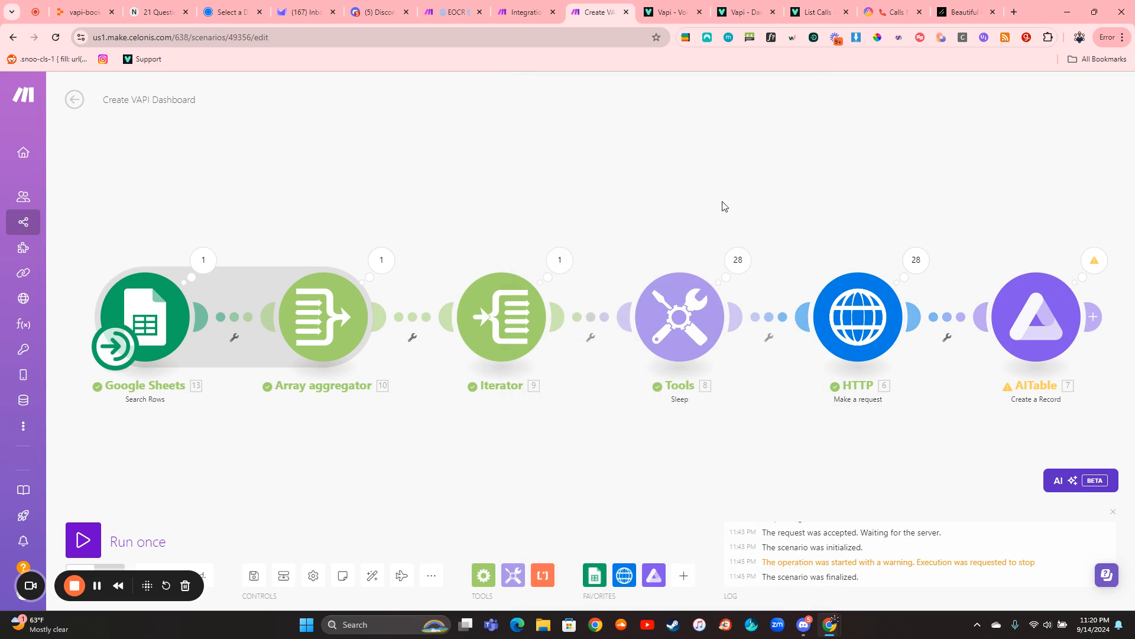
- Switch to the Vapi dashboard, open the Call Logs, and look through the calls down to the end of the list
click(743, 12)
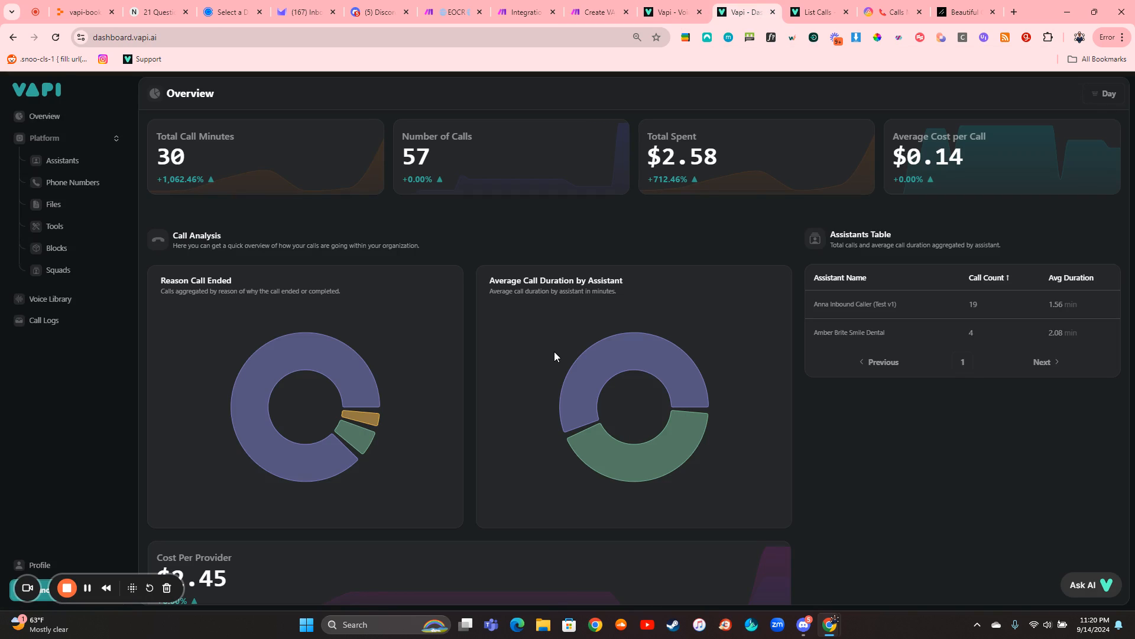
click(52, 327)
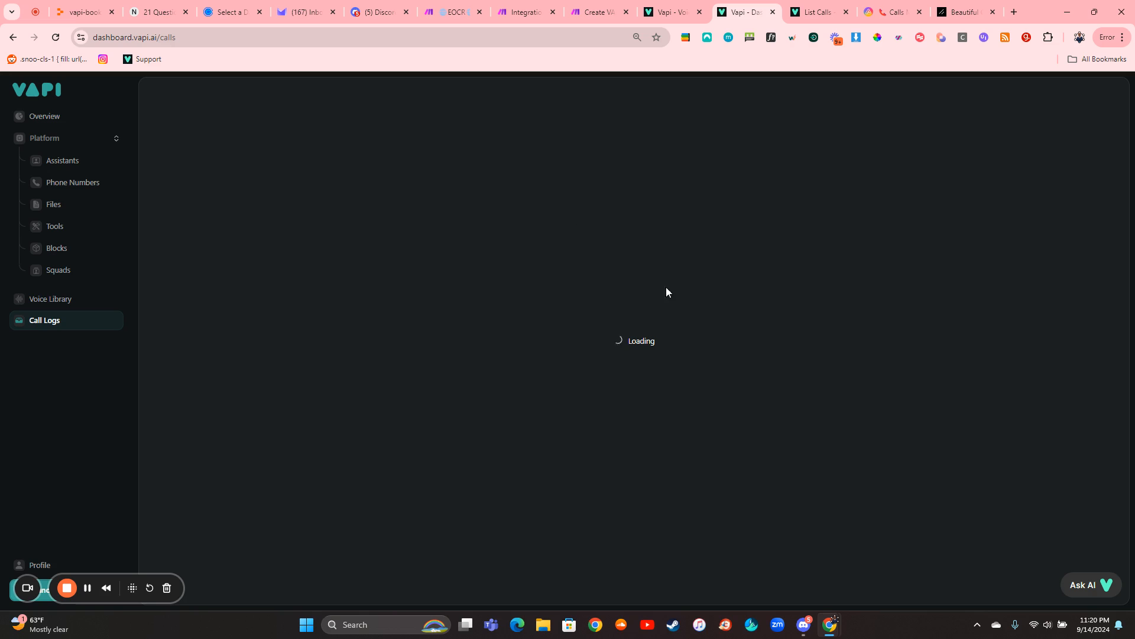
scroll(522, 286, down, 2)
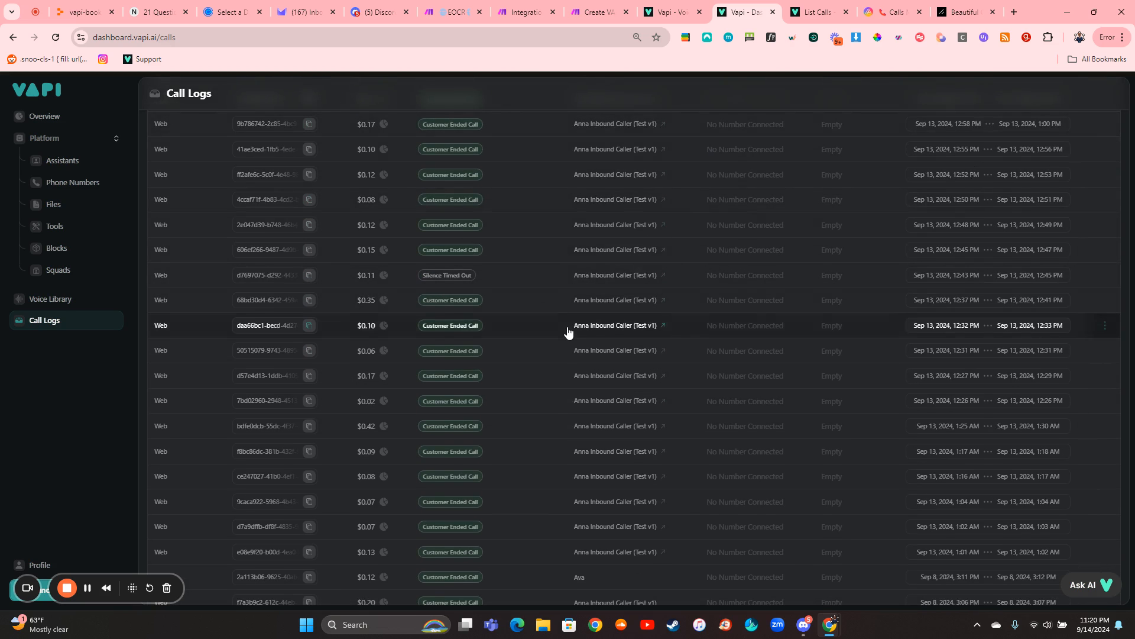
scroll(568, 332, down, 10)
scroll(567, 332, down, 8)
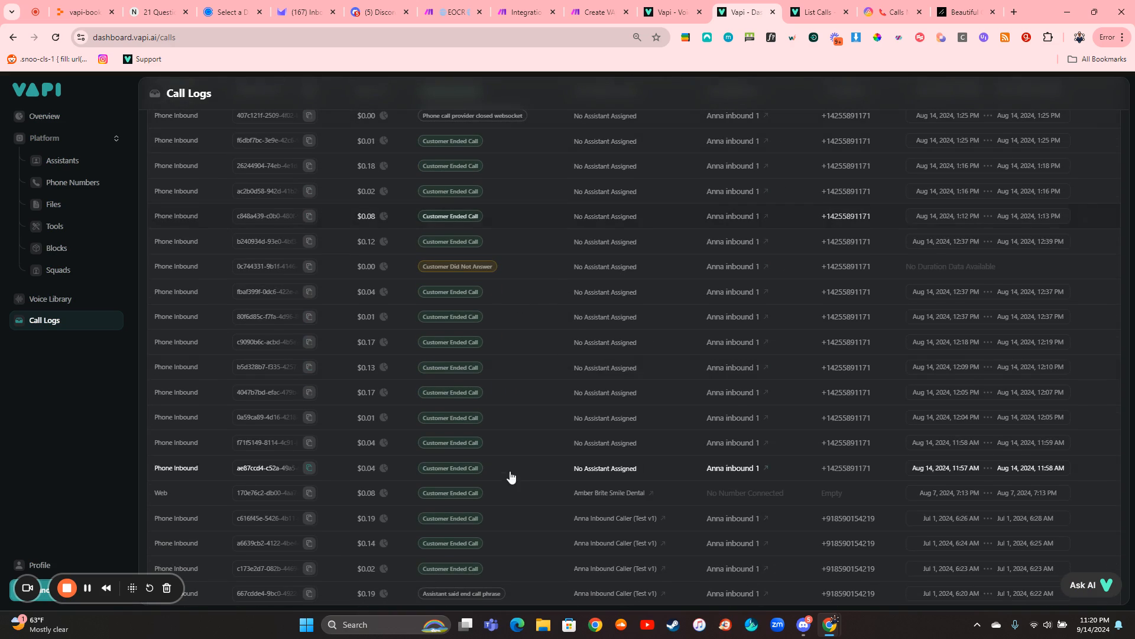
scroll(682, 462, down, 10)
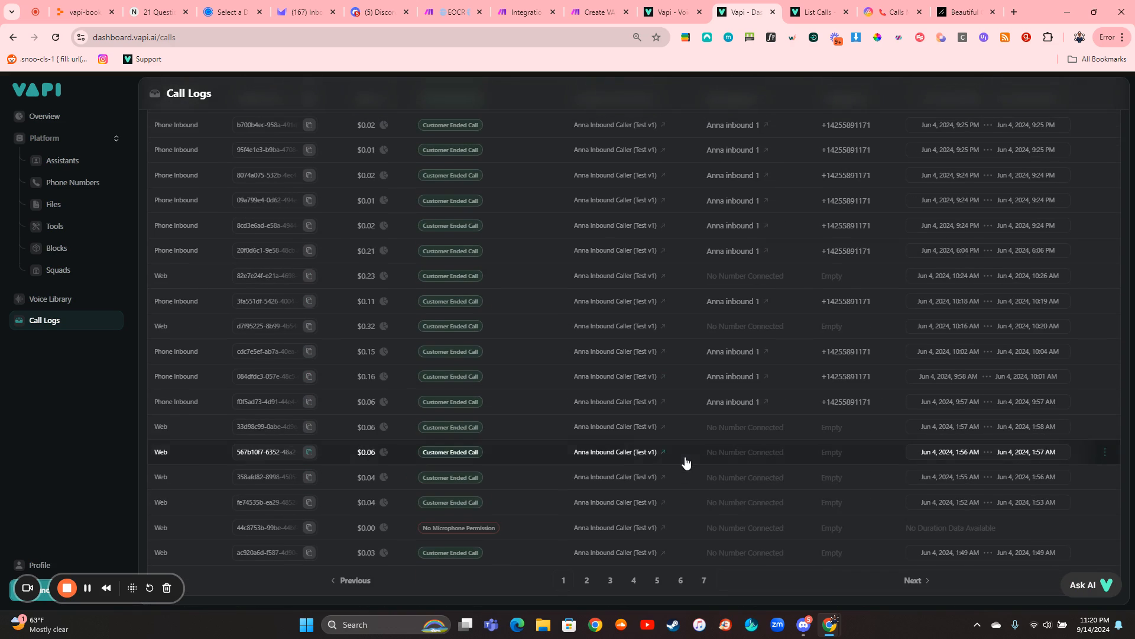
- Page through the Call Logs to page 34 to examine the older calls
click(705, 581)
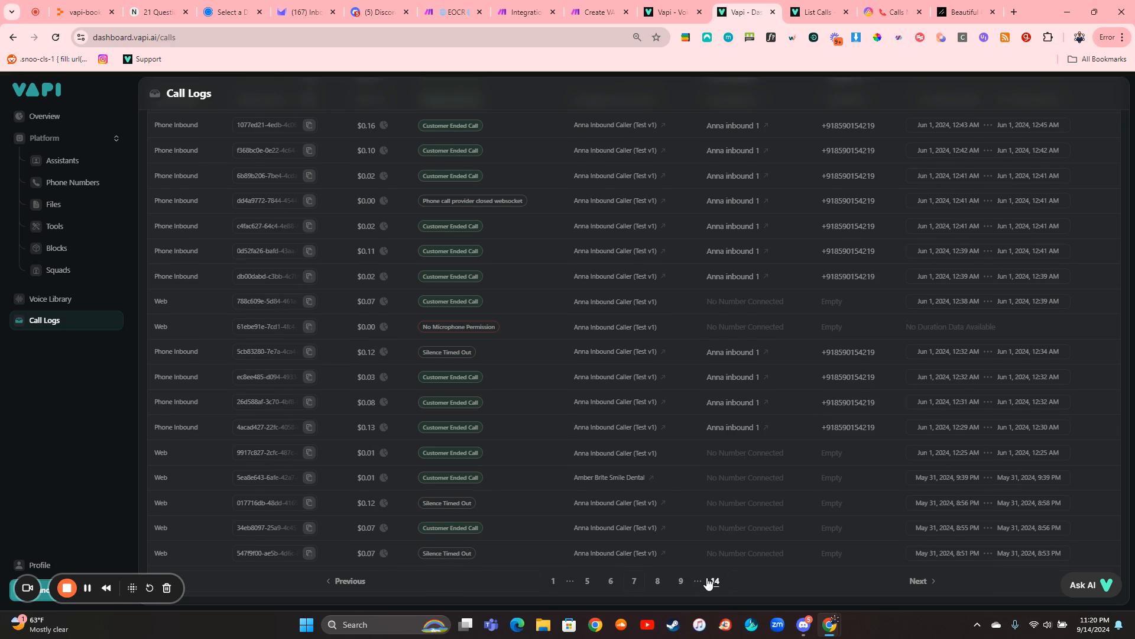
click(717, 581)
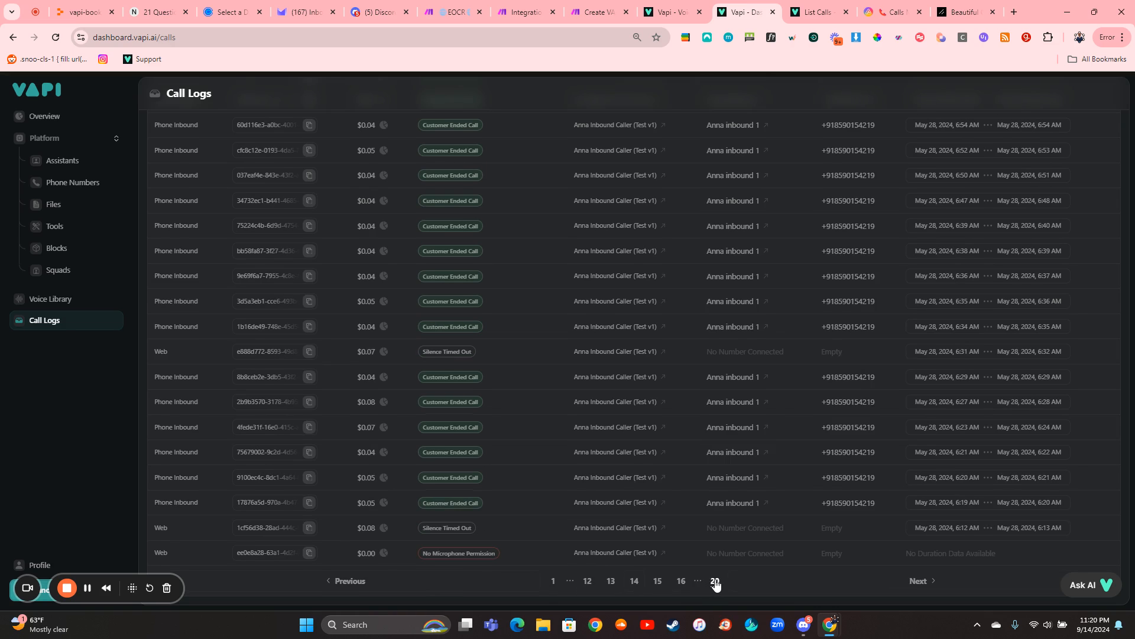
click(716, 582)
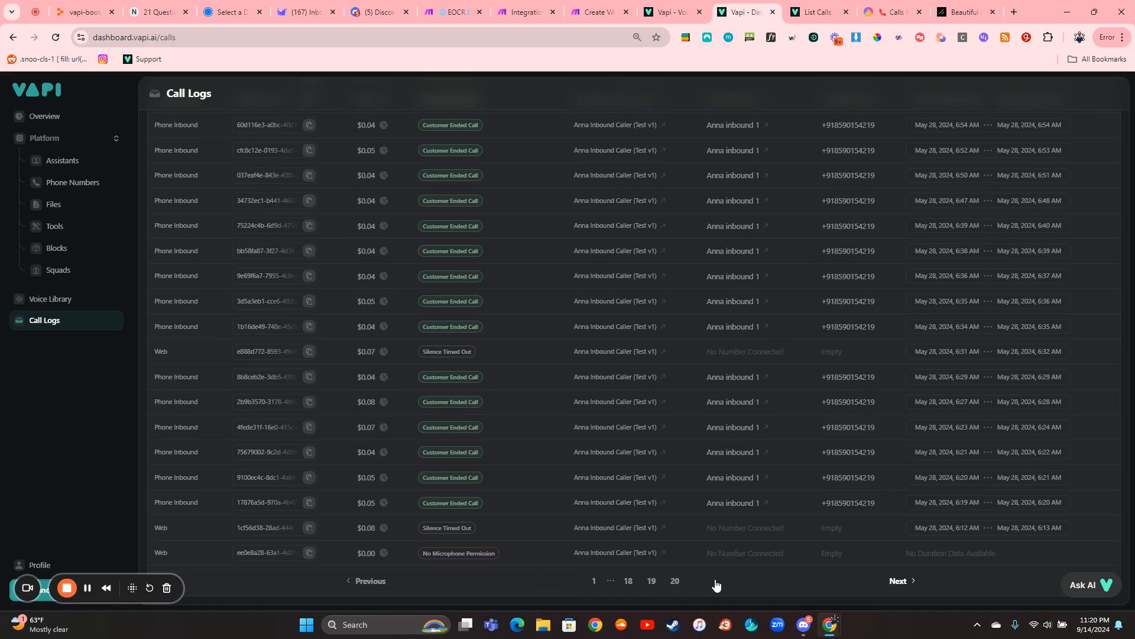
click(716, 582)
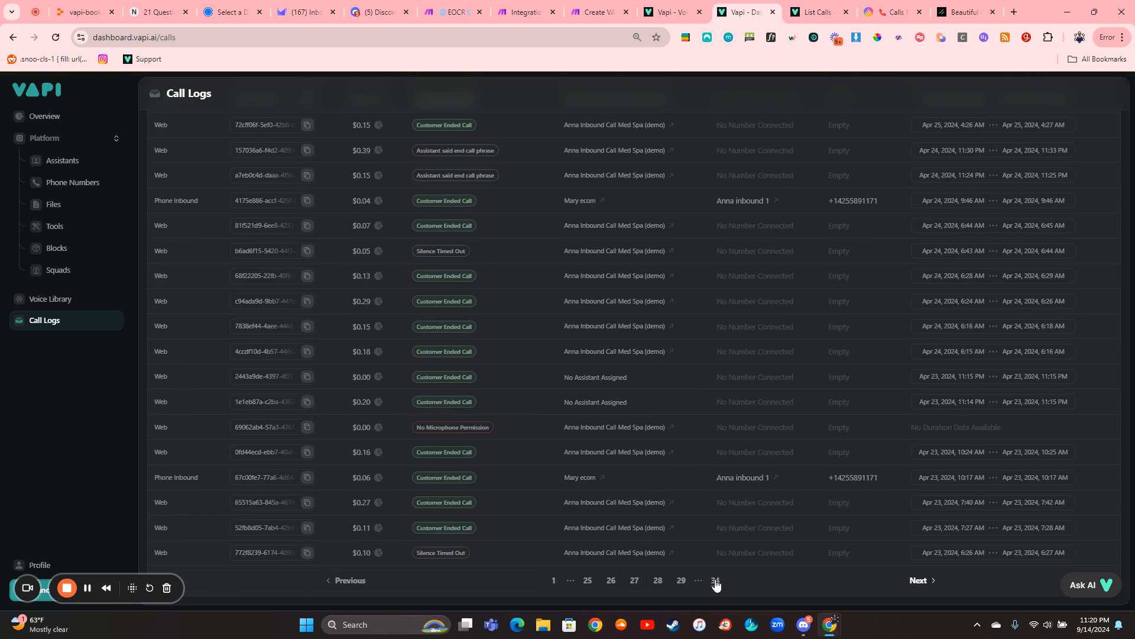
click(716, 583)
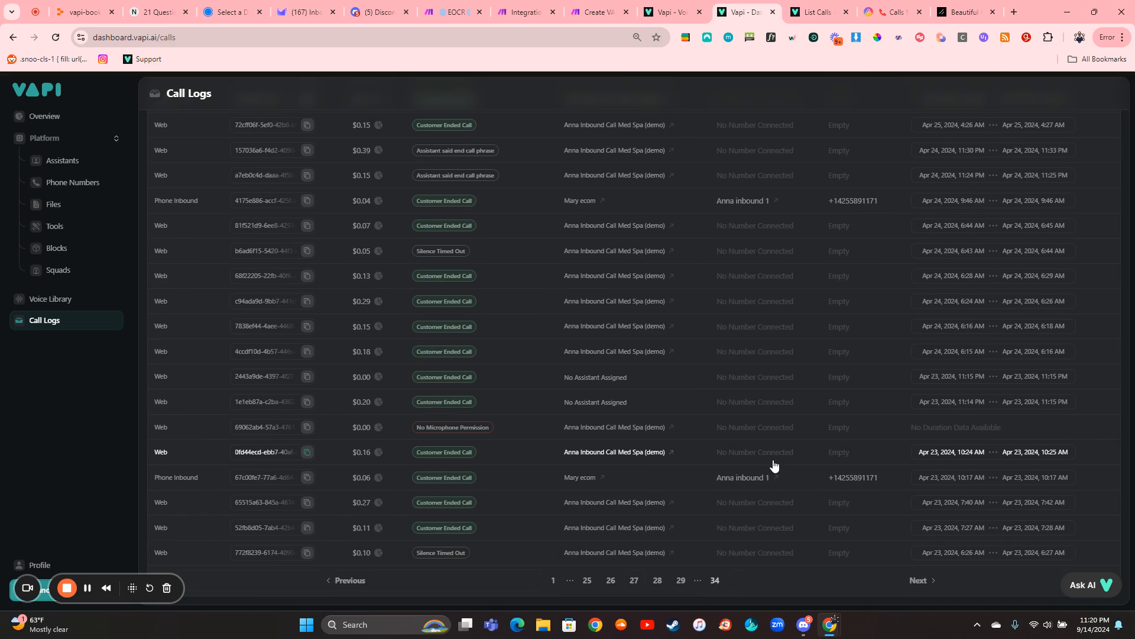
- Switch to the Integration HTTP scenario in Make, review the HTTP module's request settings including the query limit, and close them
click(529, 22)
click(591, 310)
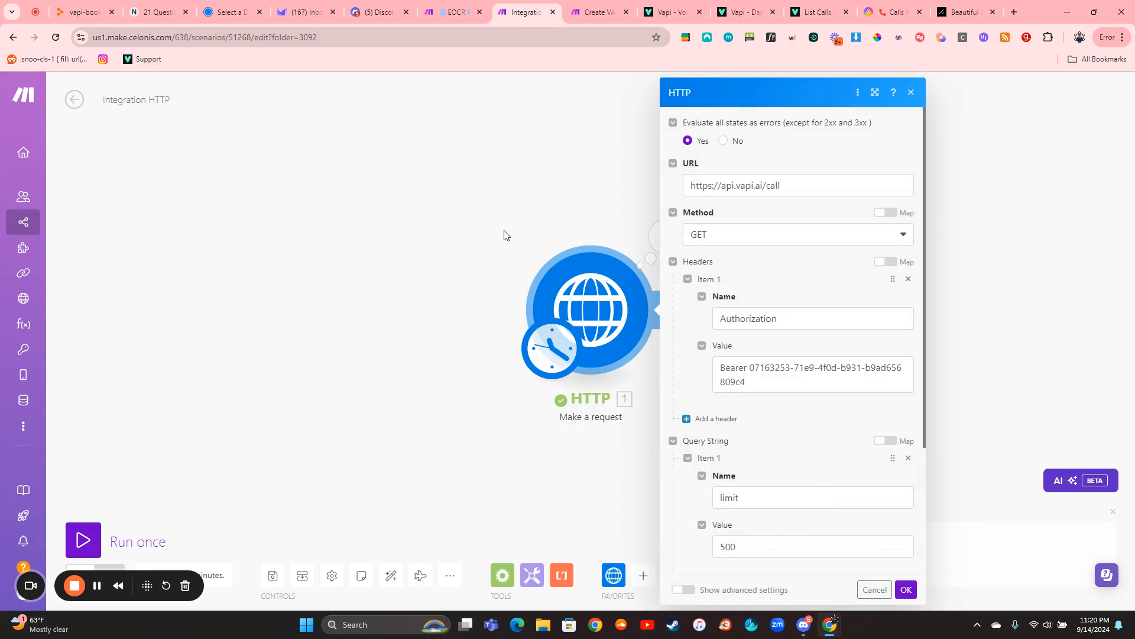
click(570, 230)
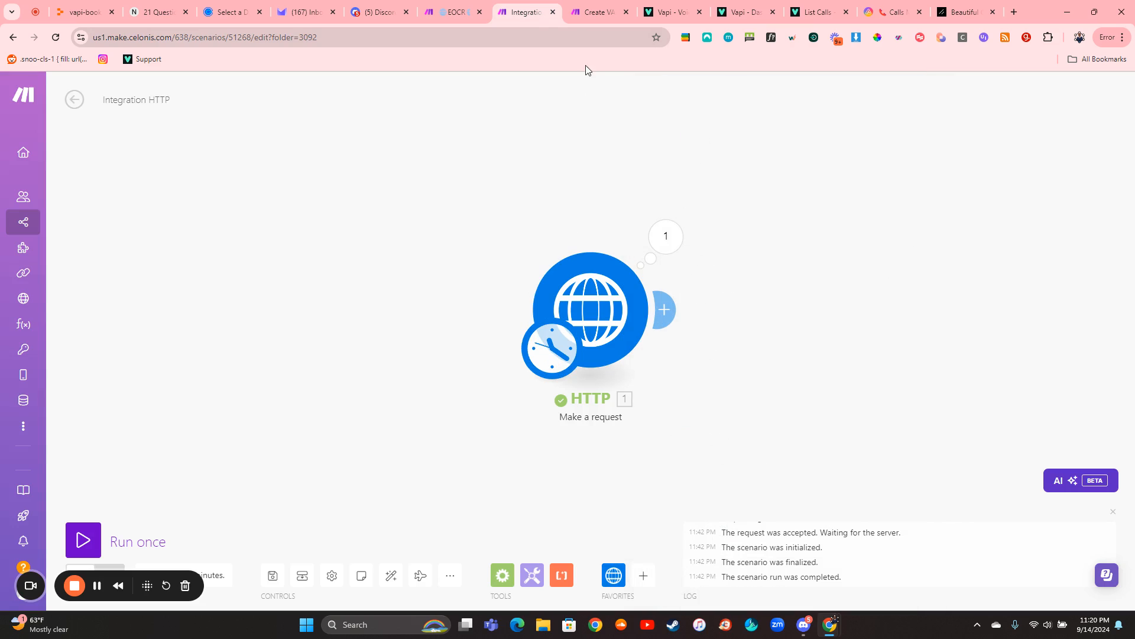
- Run the Create VAPI Dashboard scenario once and check the Calls Main table in AITable for incoming records
click(582, 13)
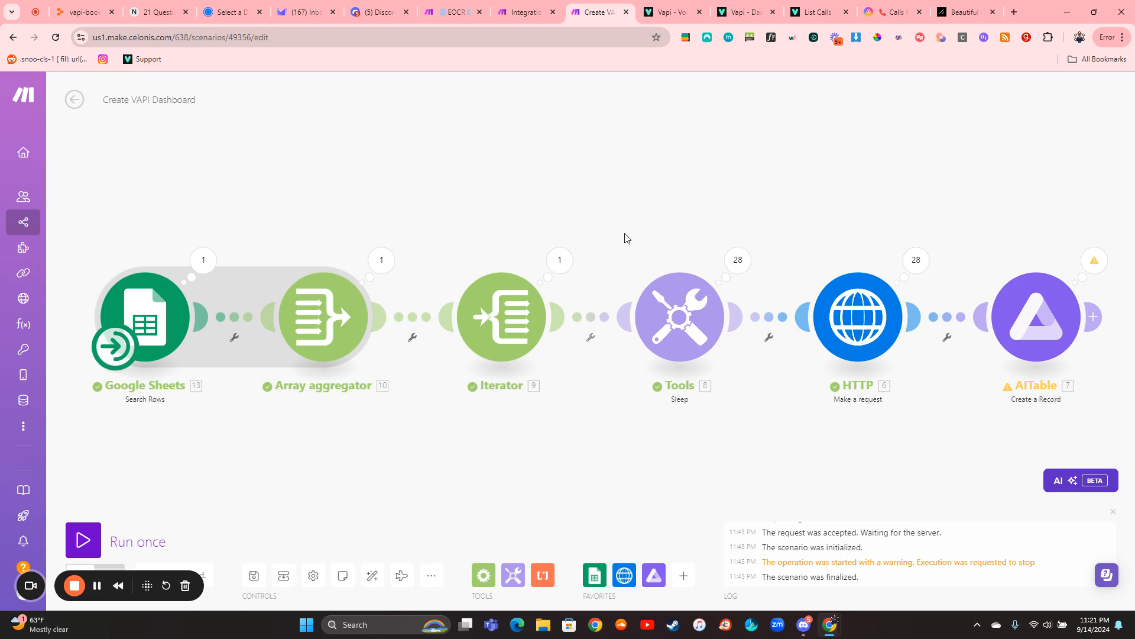
click(83, 540)
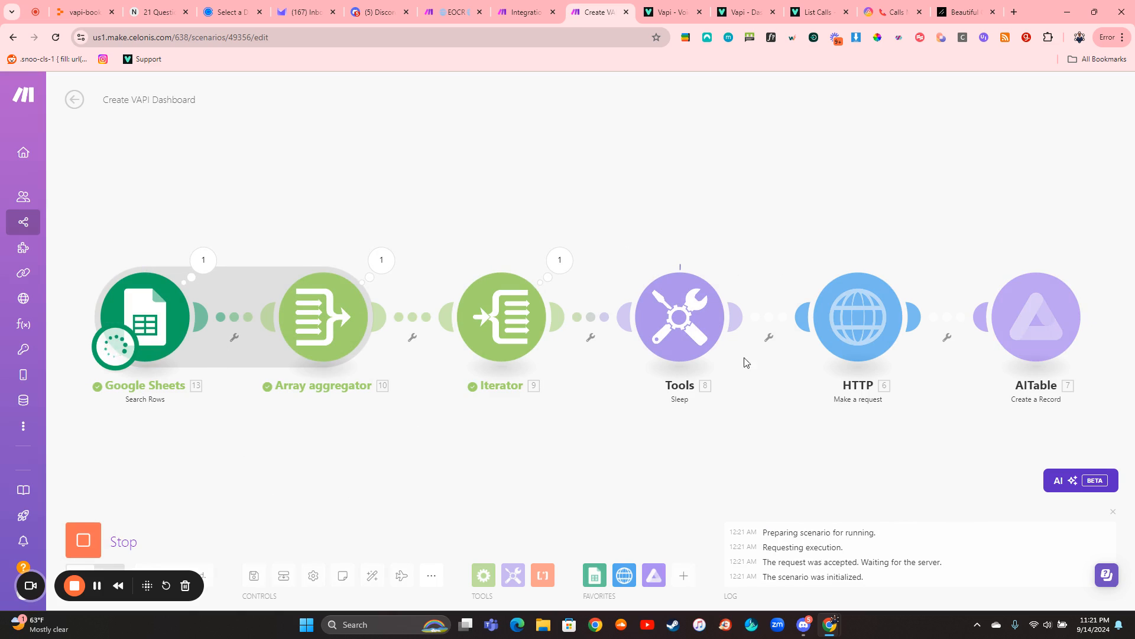
click(882, 14)
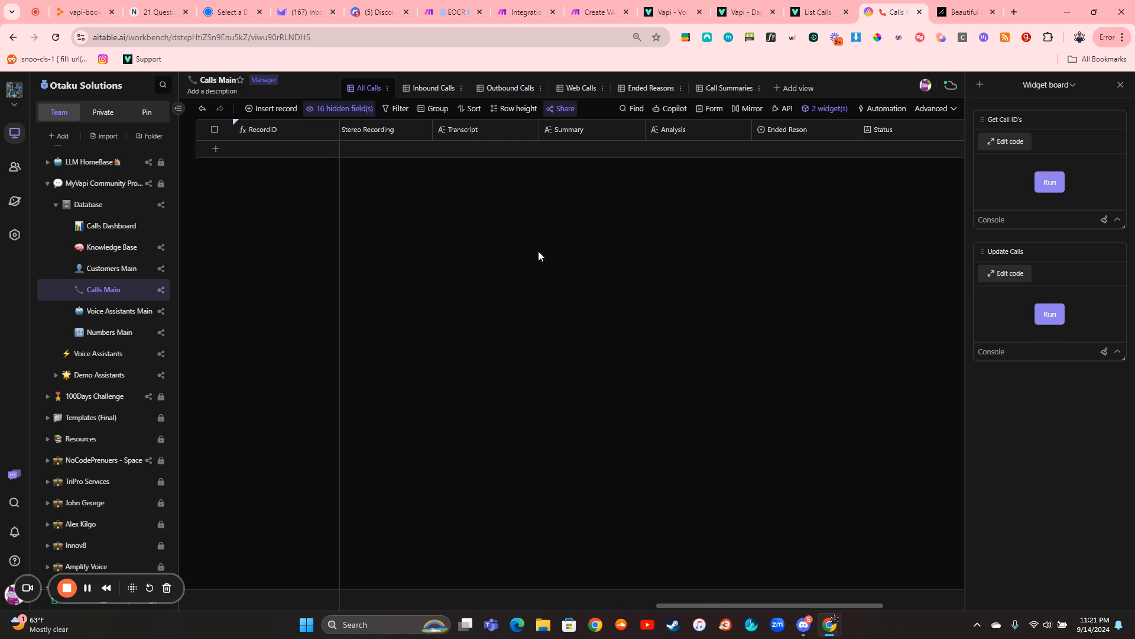
scroll(538, 251, left, 6)
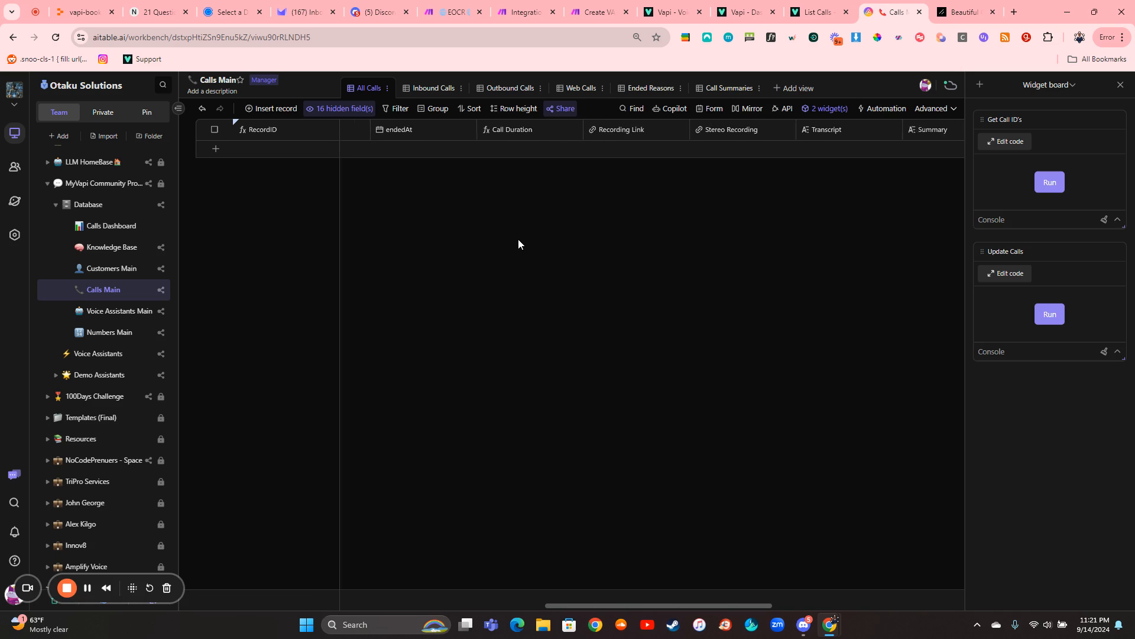
scroll(518, 239, left, 4)
scroll(552, 214, right, 3)
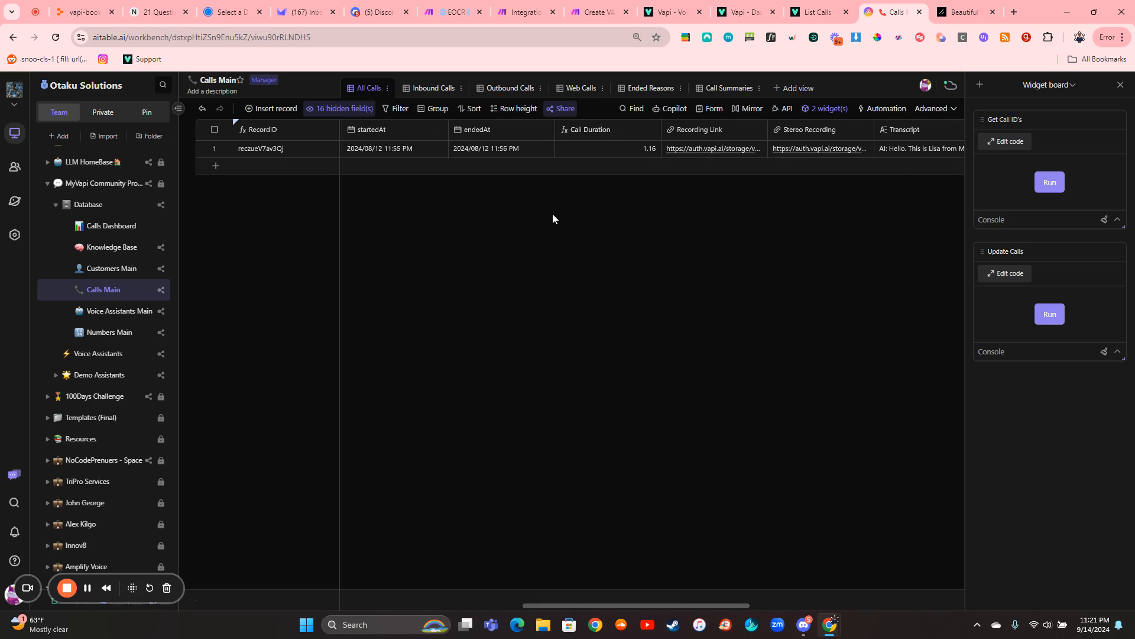
scroll(553, 214, left, 1)
- Open the Calls Dashboard in AITable, check the run's progress in the Make scenario, and return to the dashboard
click(112, 226)
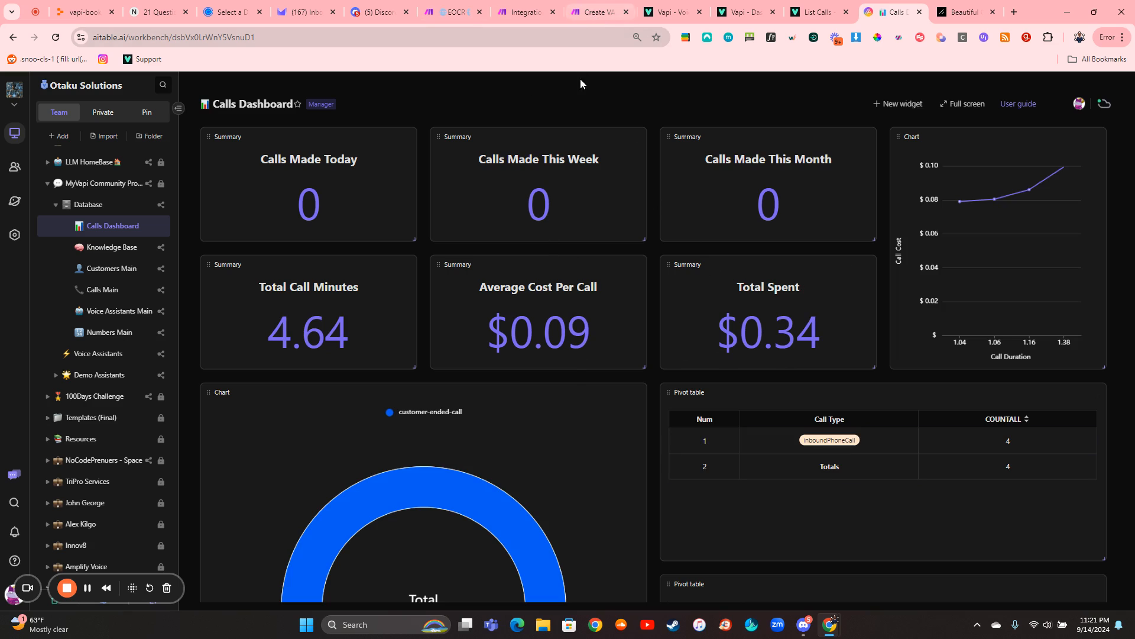
click(598, 13)
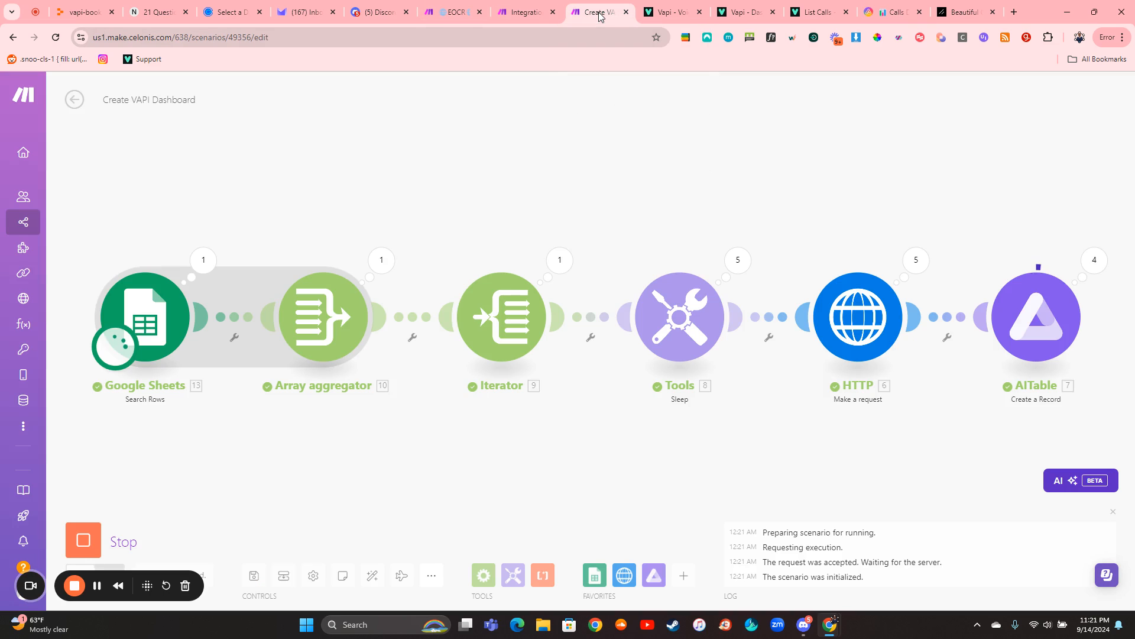
click(893, 12)
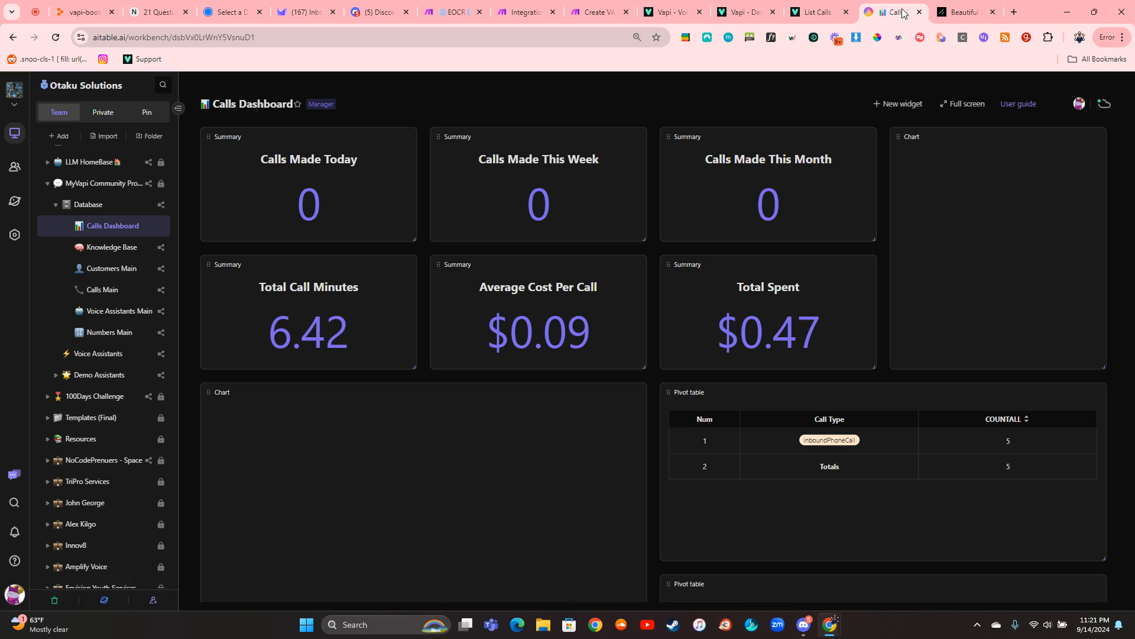
- In the Calls Main table, open the Ended Reson field's settings, look through its select options, and close the settings
click(112, 296)
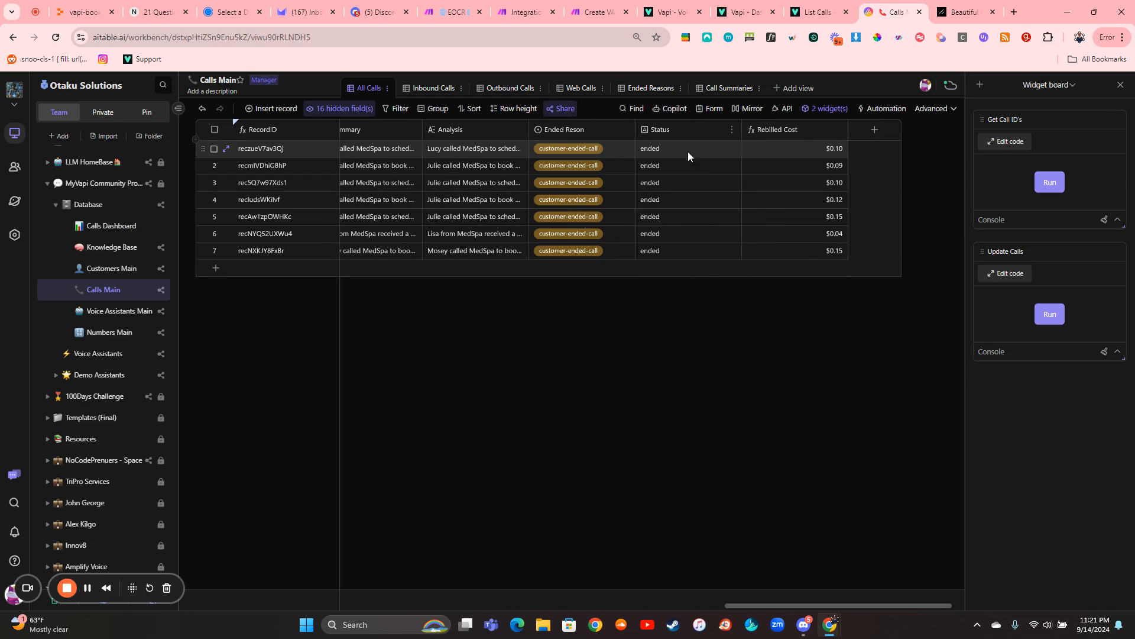
click(624, 136)
click(625, 130)
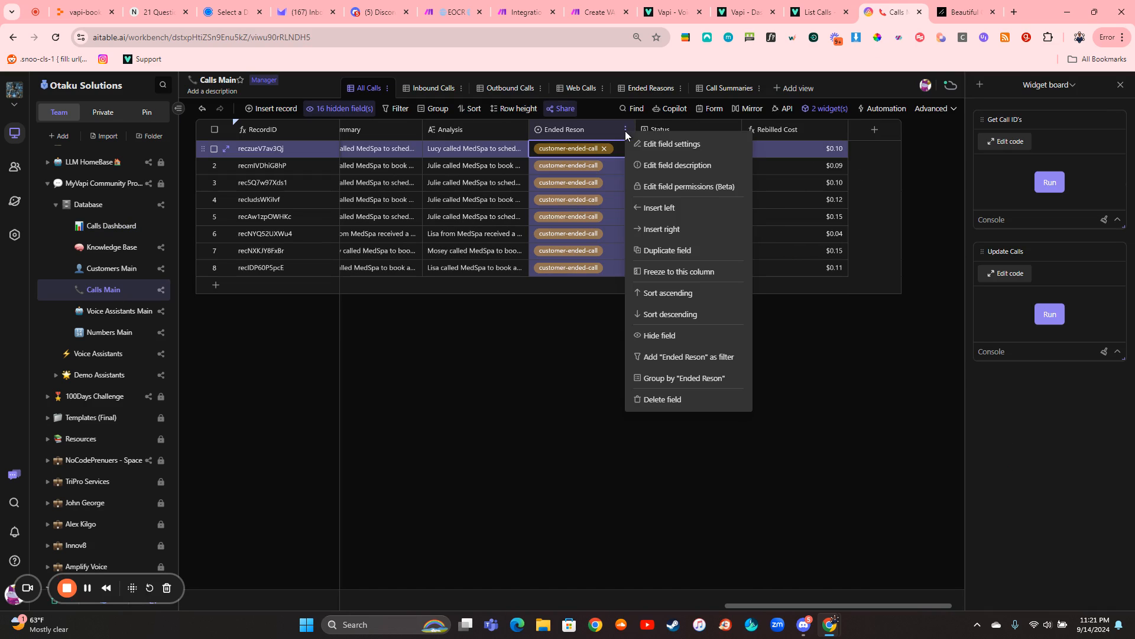
click(632, 145)
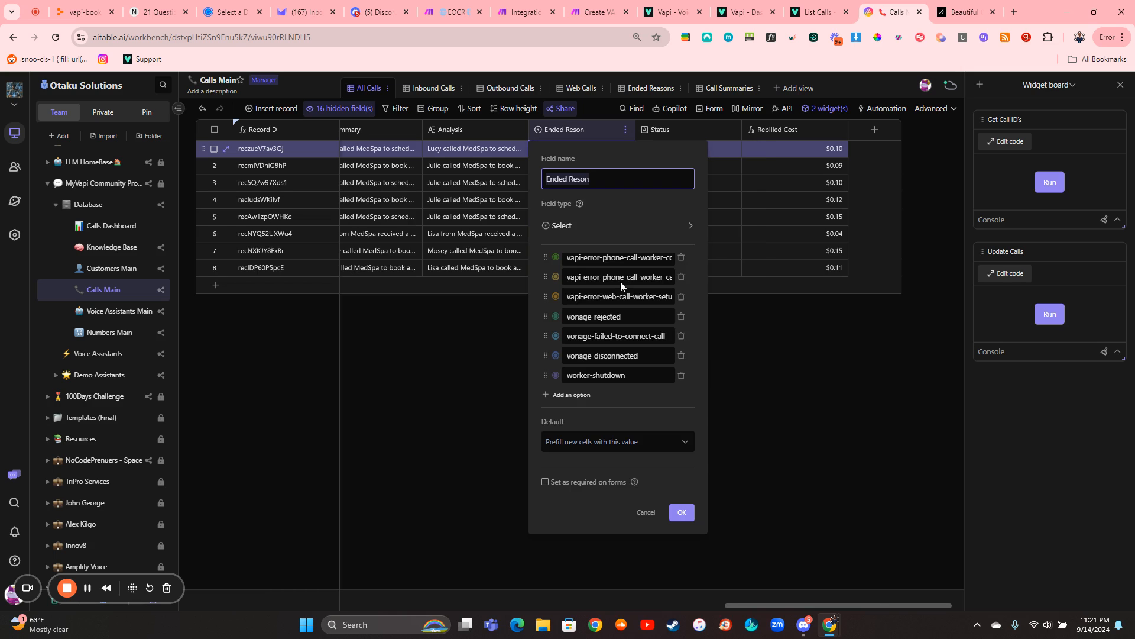
scroll(616, 288, down, 5)
scroll(616, 288, up, 8)
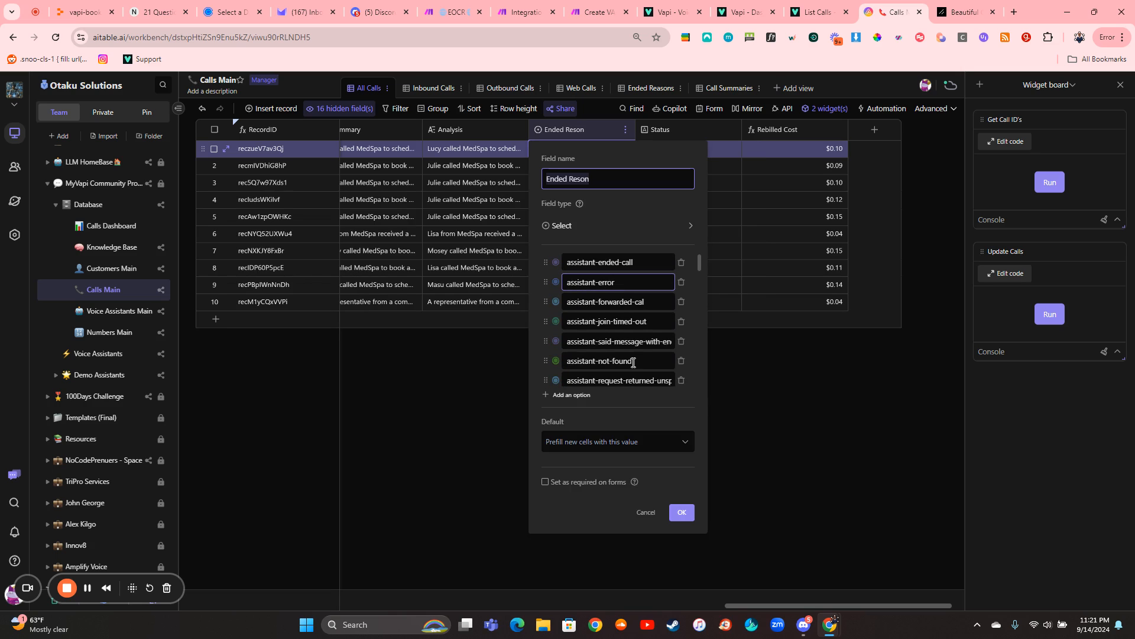
click(681, 517)
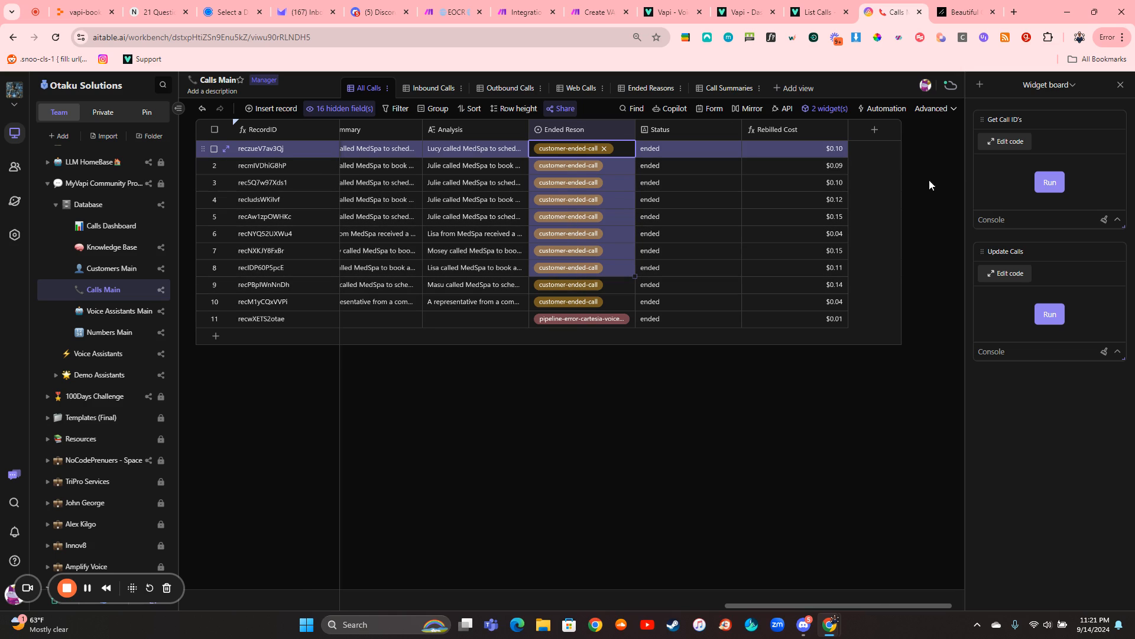
- Close the widget board and create a new automation for Calls Main with a "Record matches conditions" trigger
click(1121, 85)
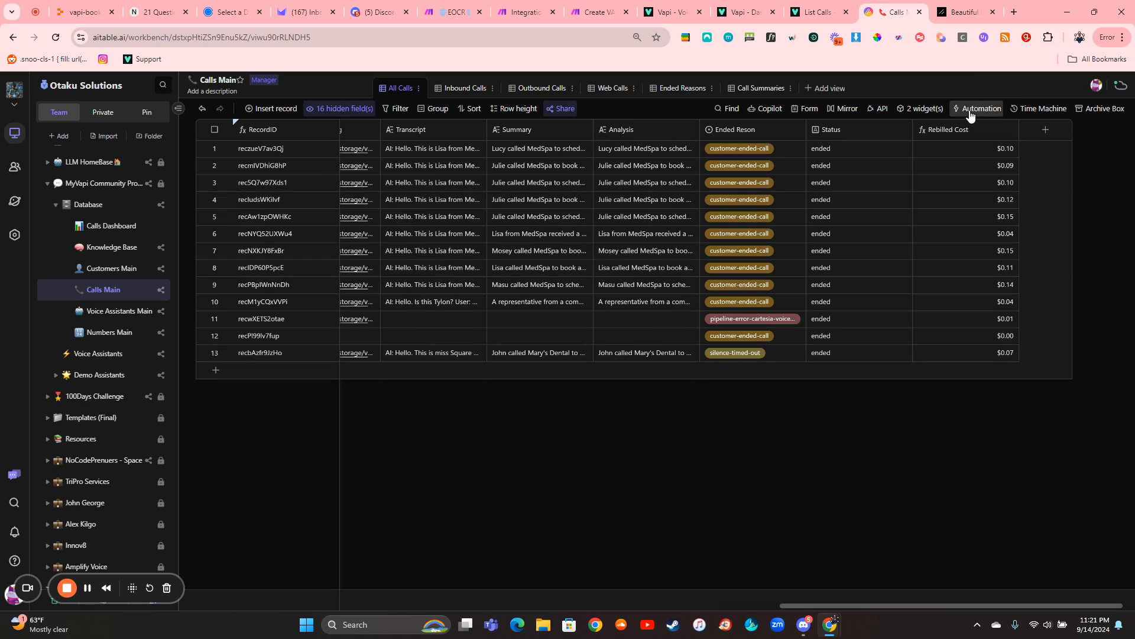
click(970, 110)
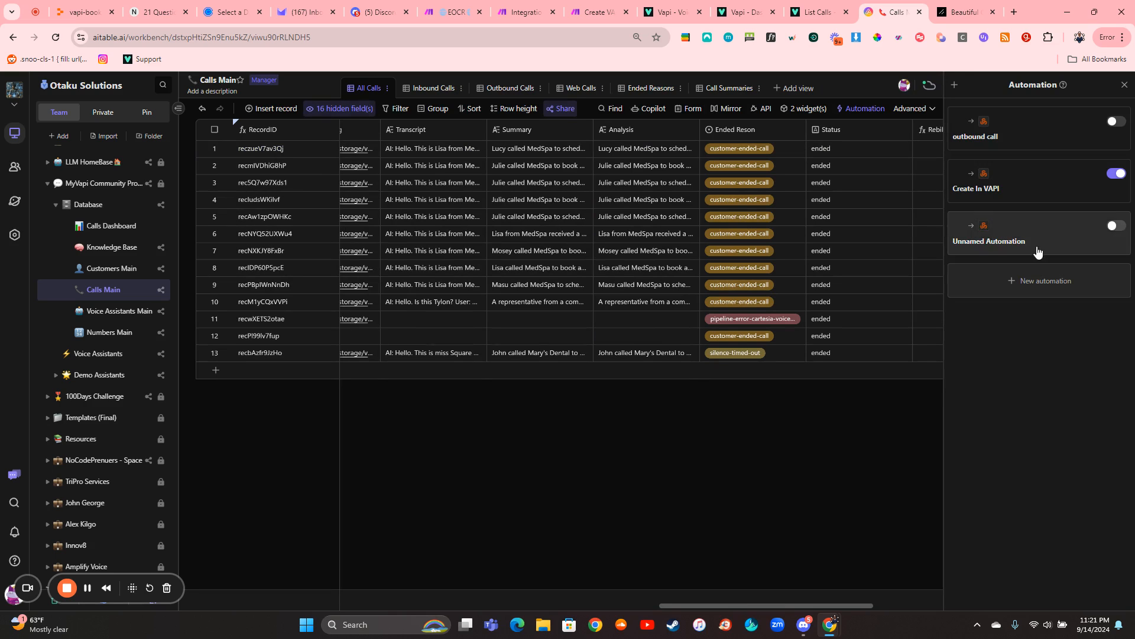
click(1039, 286)
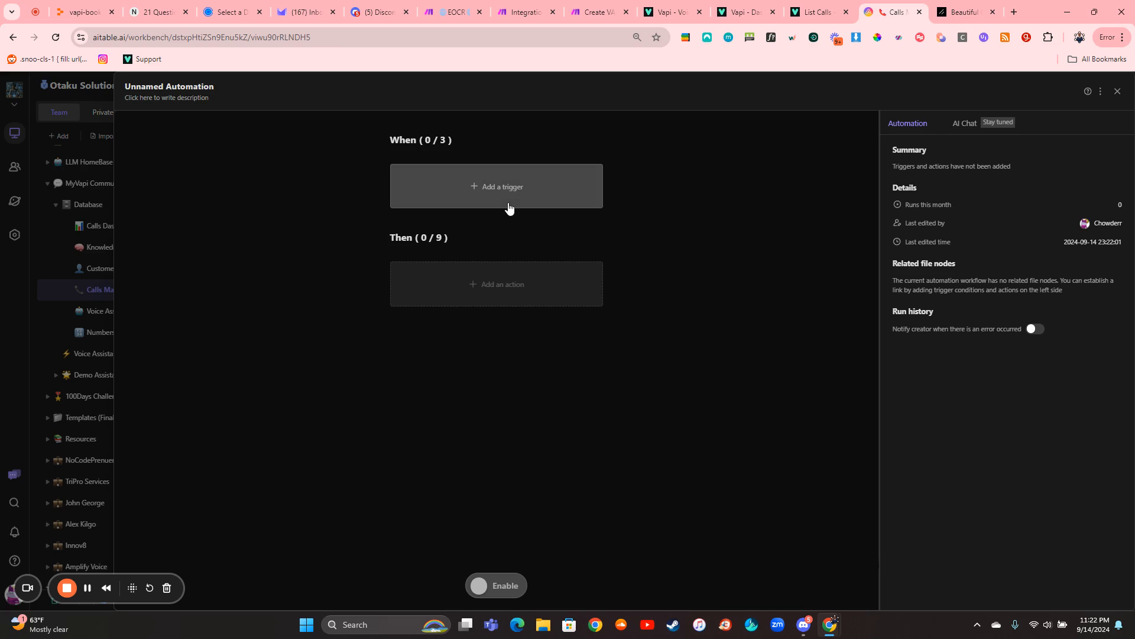
click(507, 204)
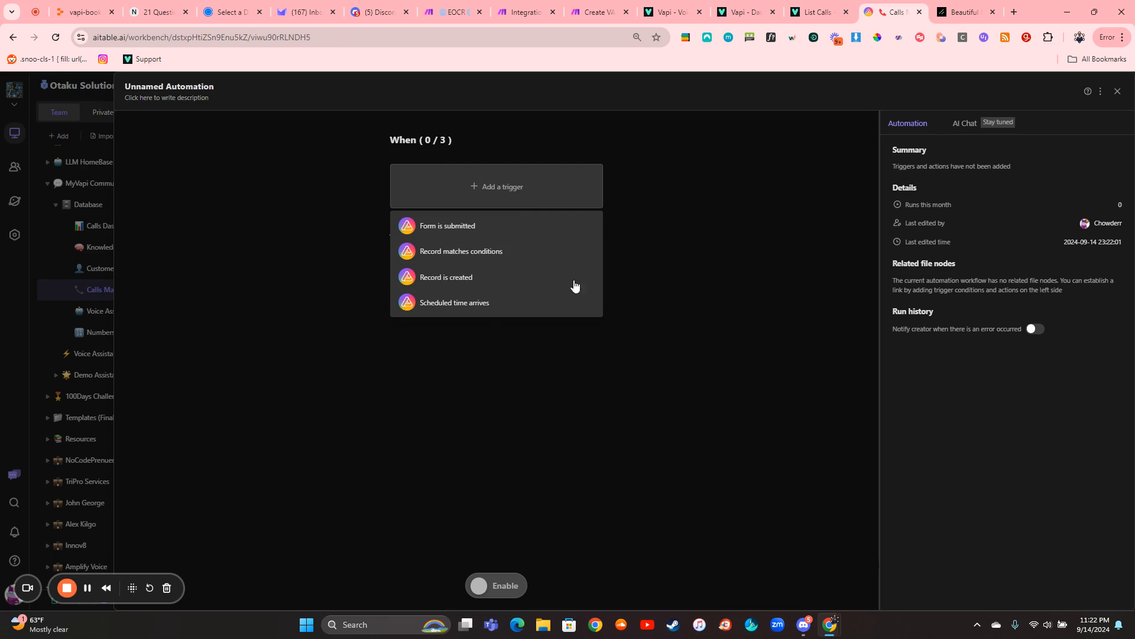
click(503, 253)
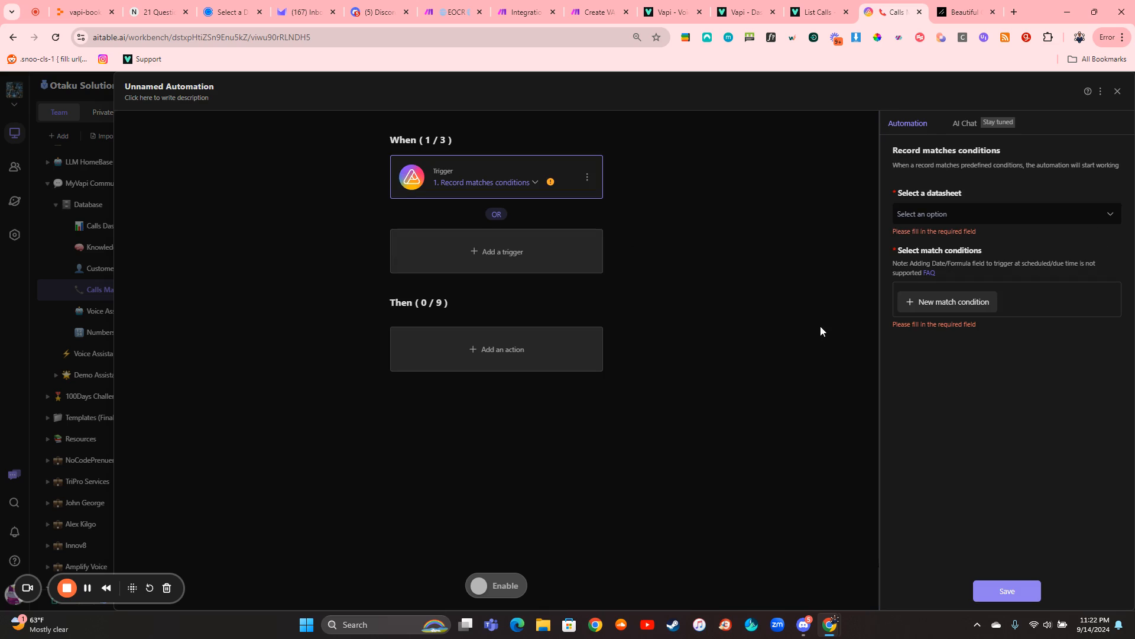
- Set the trigger's datasheet to Calls Main and add a match condition on the Ended Reson field with the "is" operator
click(938, 218)
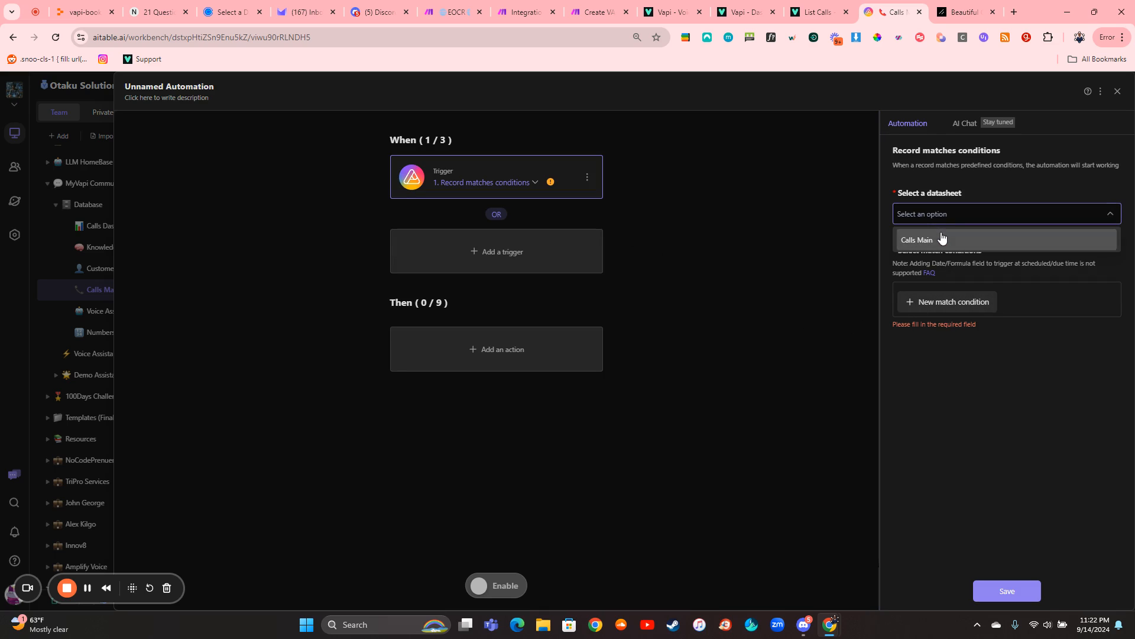
click(941, 241)
click(942, 289)
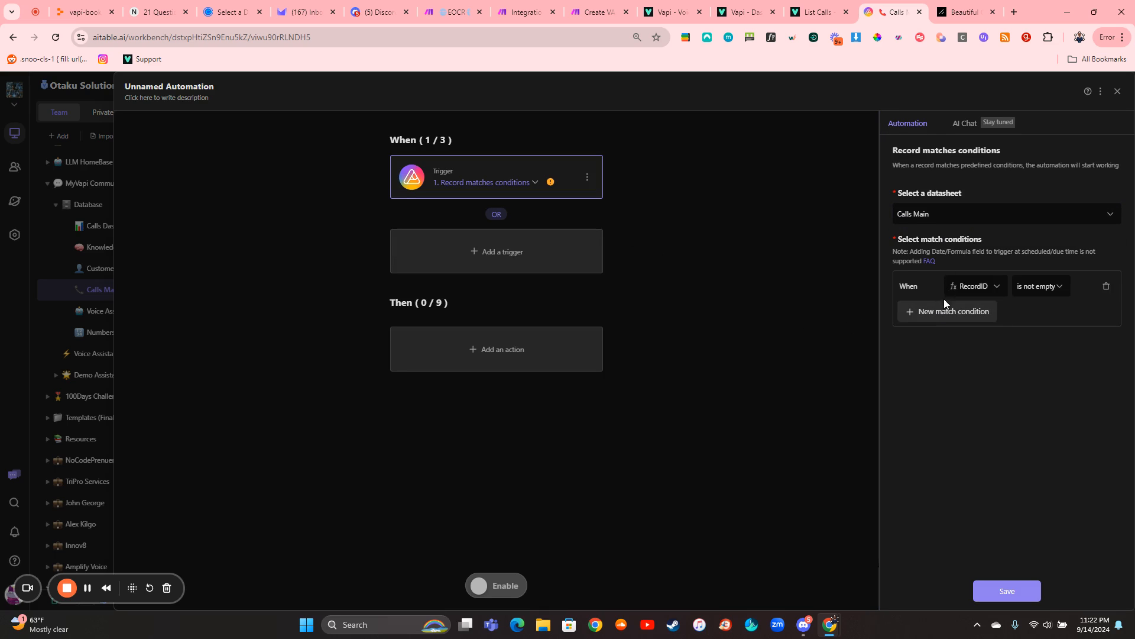
click(963, 290)
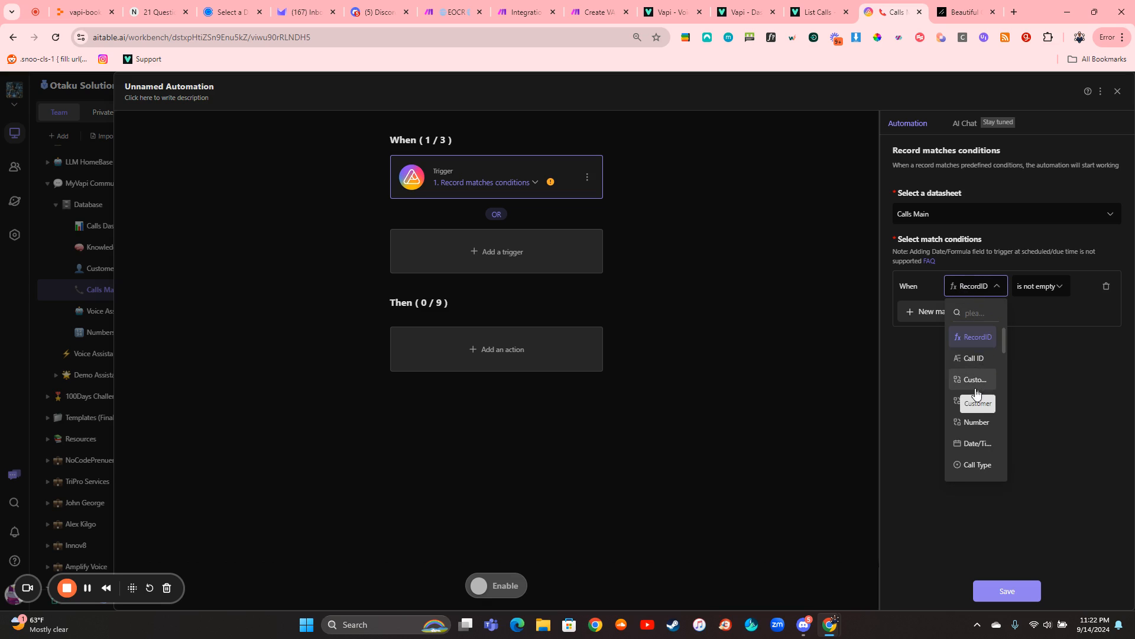
scroll(975, 397, down, 2)
scroll(975, 414, down, 4)
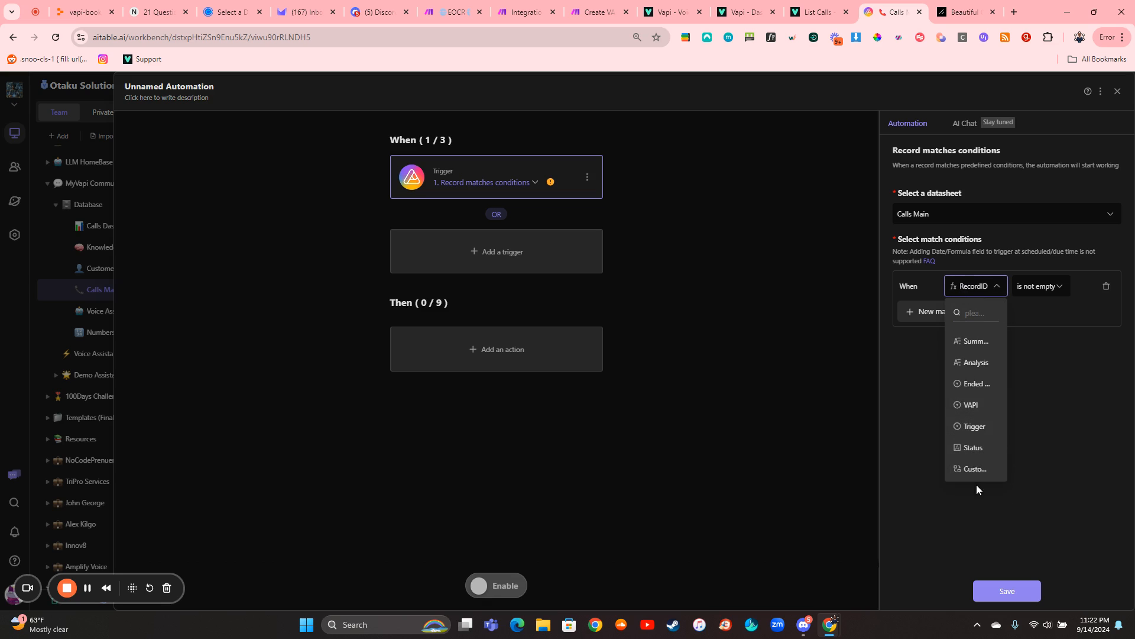
click(975, 381)
click(1027, 286)
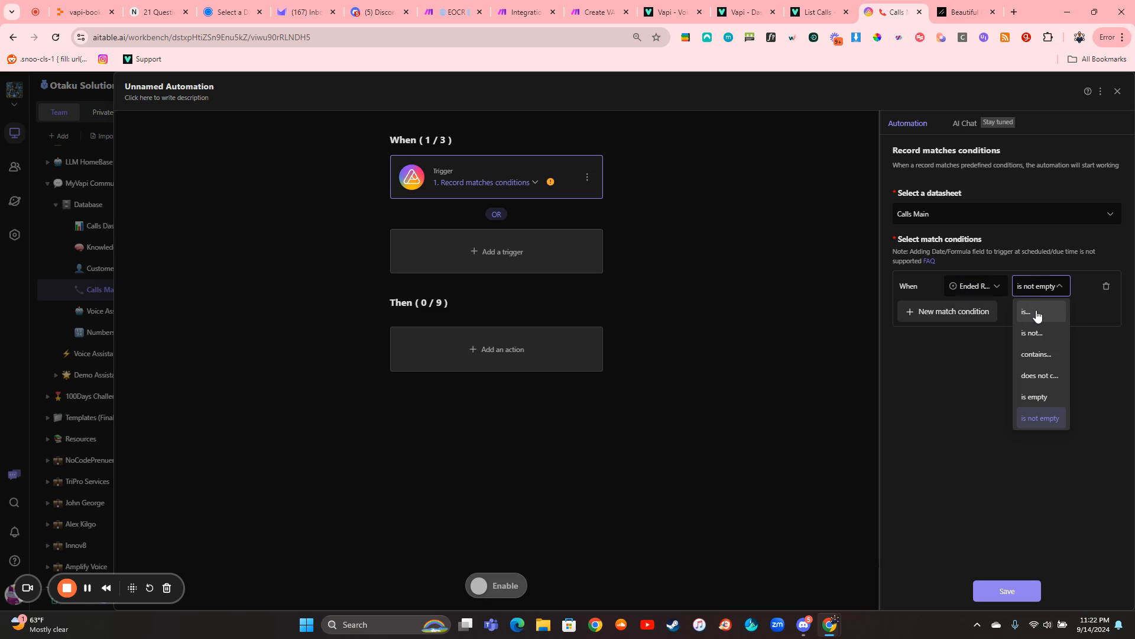
click(1036, 312)
- Widen the trigger settings area and set the Ended Reson condition's value to assistant-ended-call
click(1087, 287)
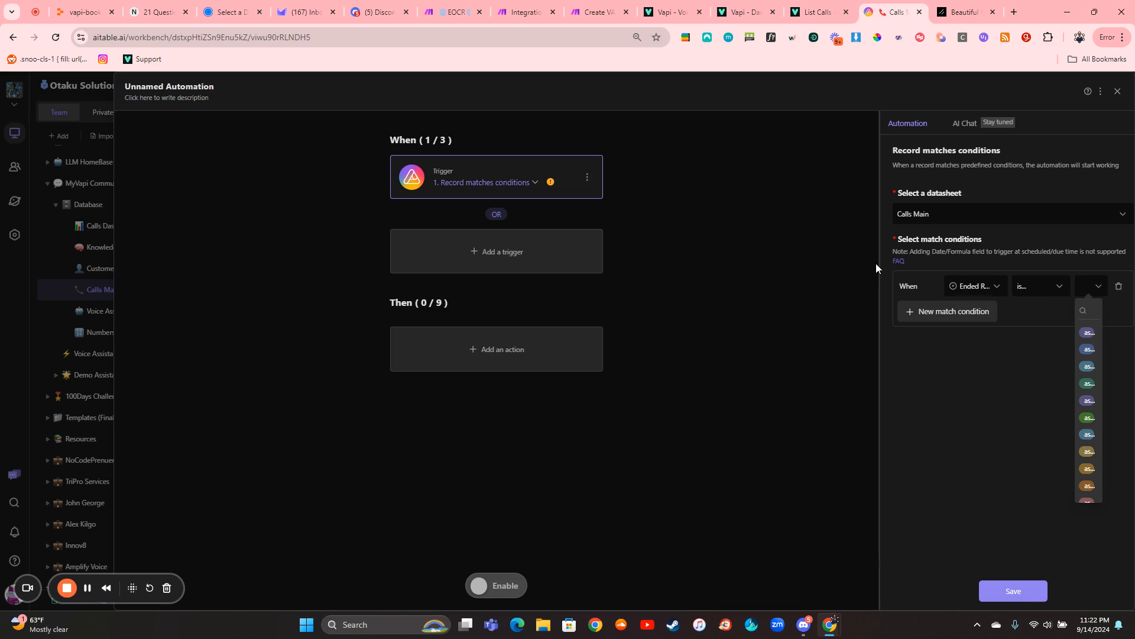
drag(880, 265, 710, 269)
right_click(683, 273)
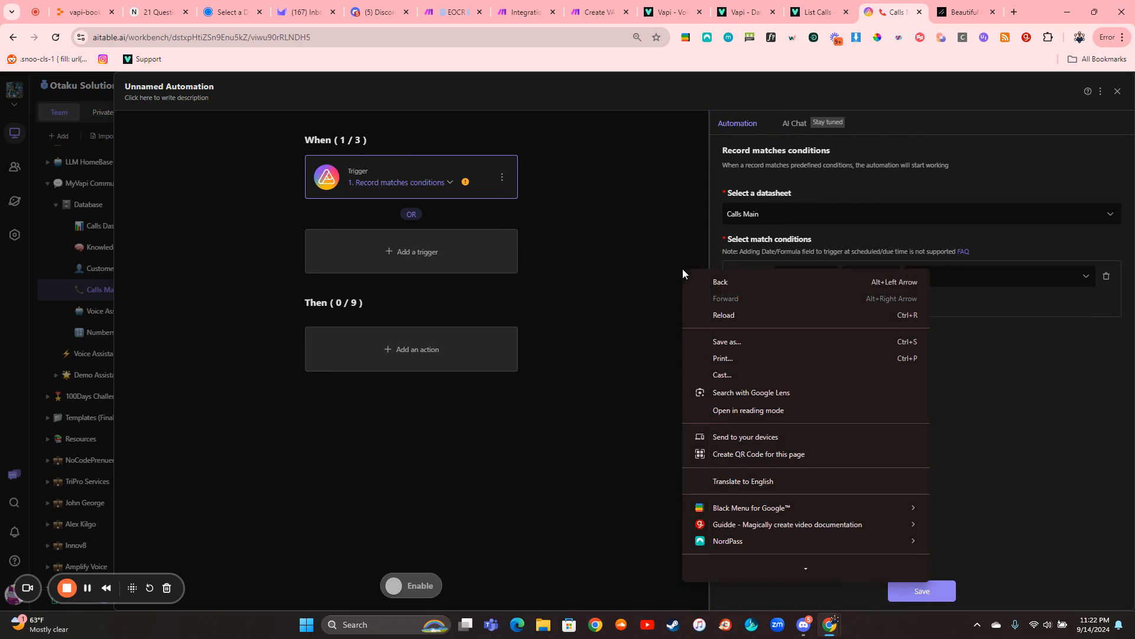
click(956, 274)
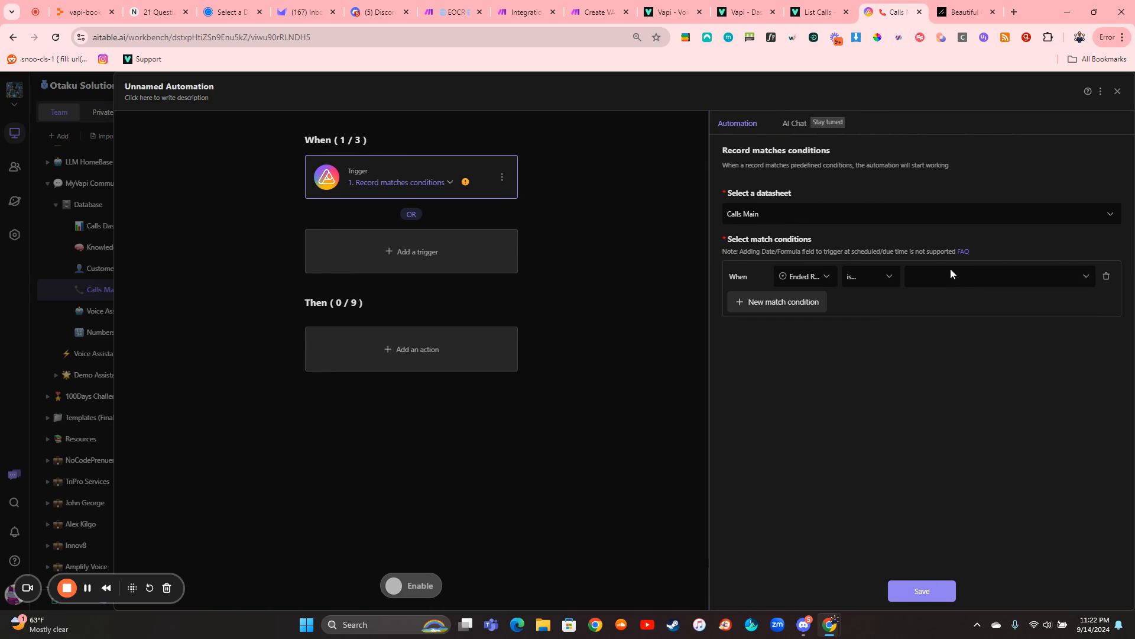
click(934, 286)
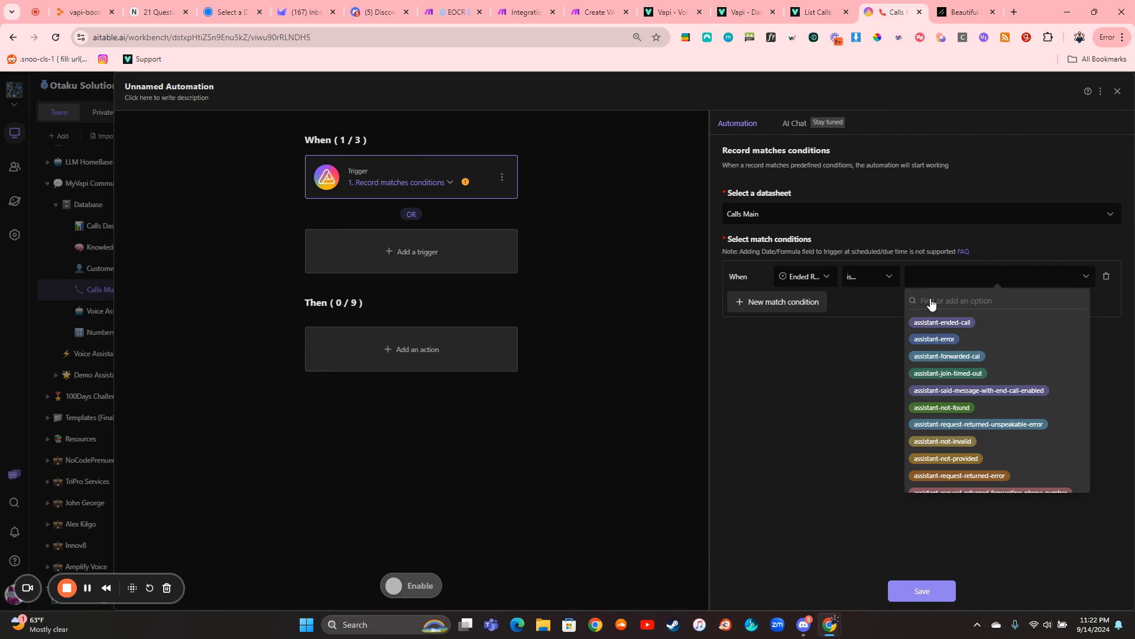
click(927, 322)
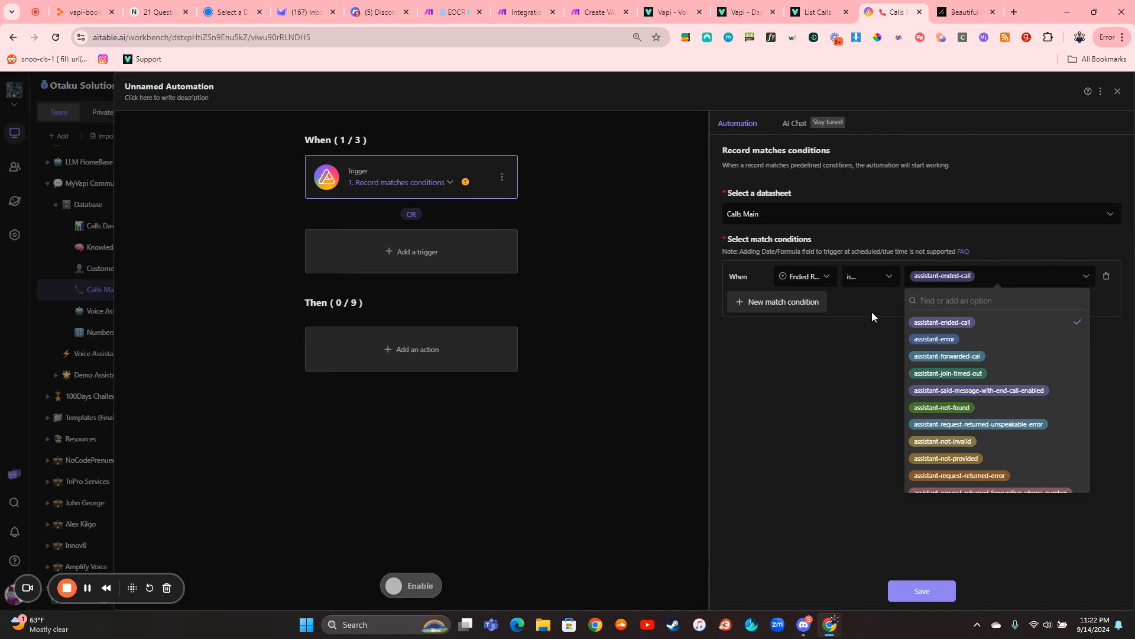
- Save the trigger's assistant-ended-call condition, view the available action types, and close the automation editor without adding an action
click(823, 379)
click(922, 592)
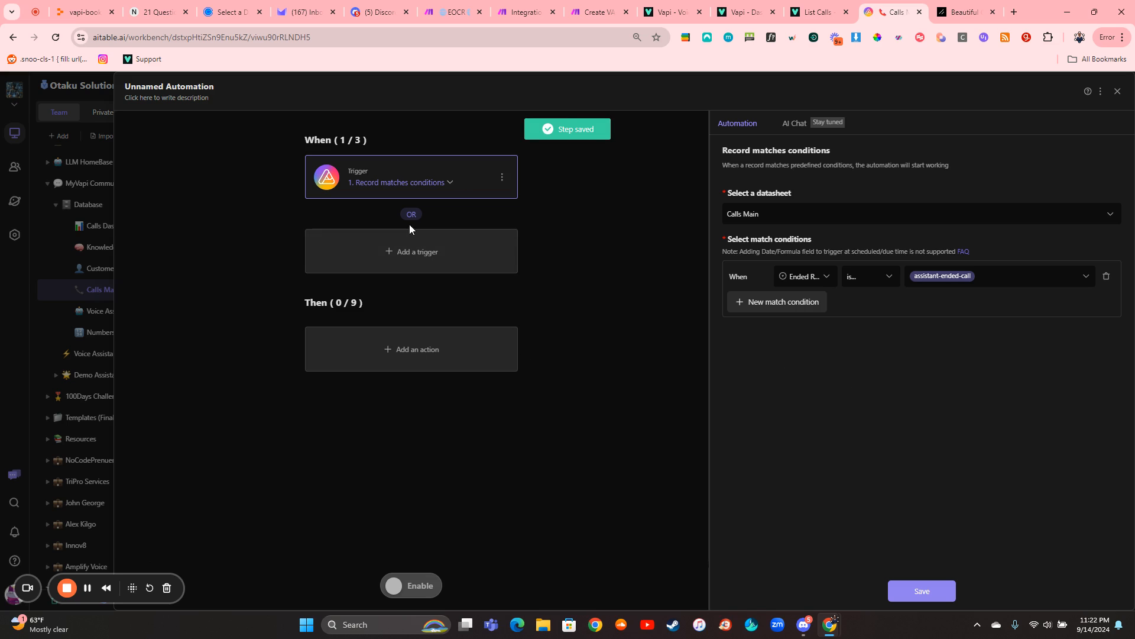
click(406, 350)
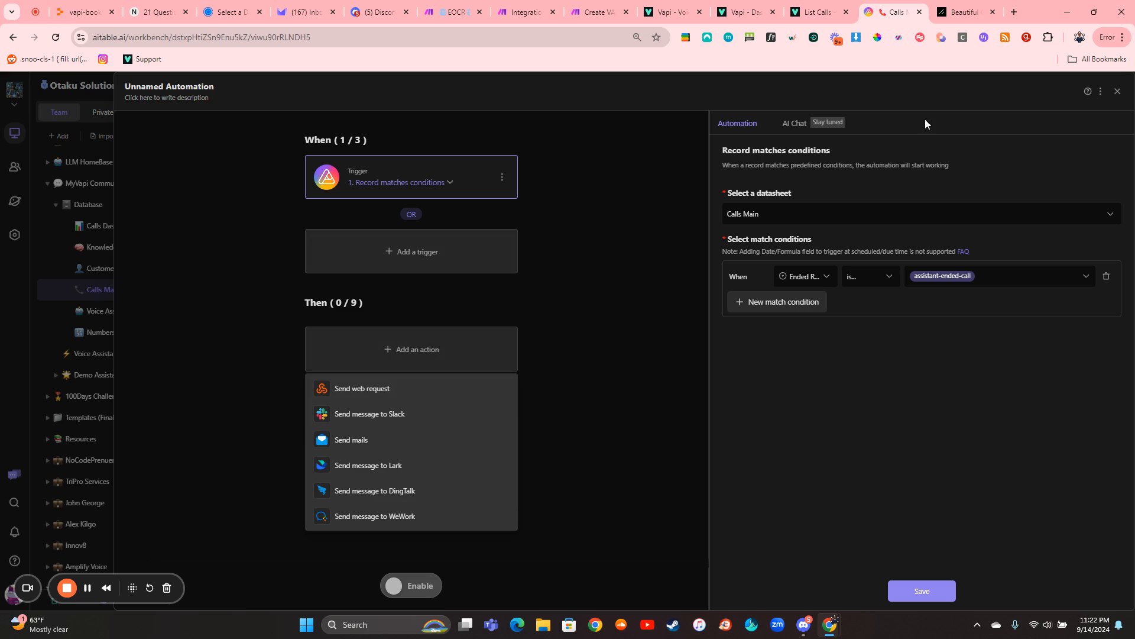
click(1118, 91)
click(1117, 91)
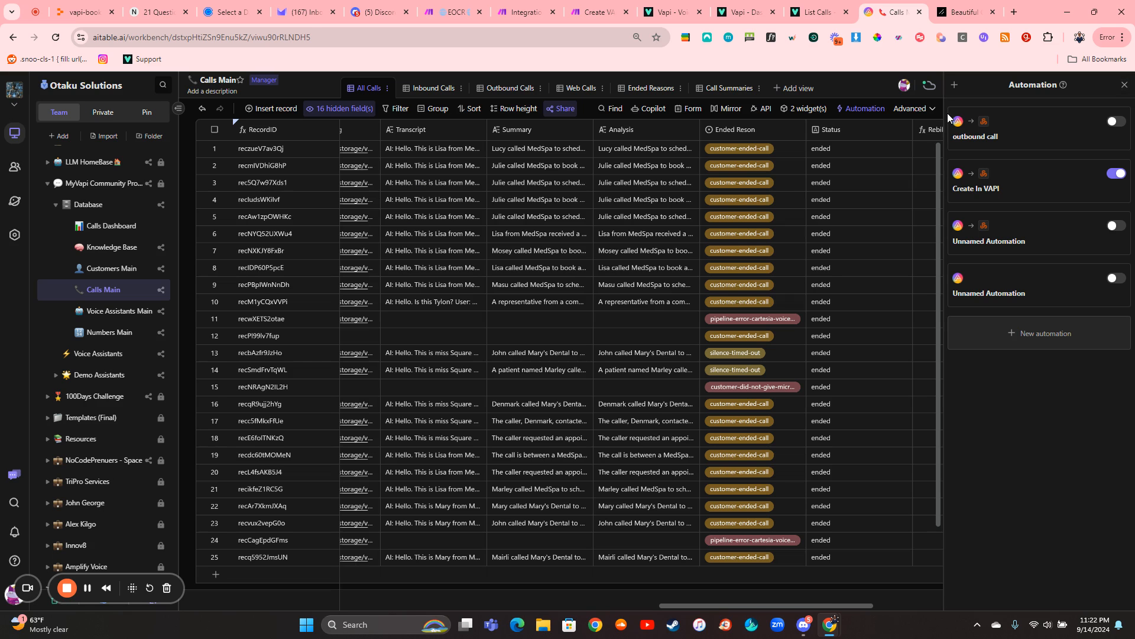
- Look over the Calls Main records, switch to the Create VAPI Dashboard scenario in Make, and stop its run
scroll(680, 209, left, 10)
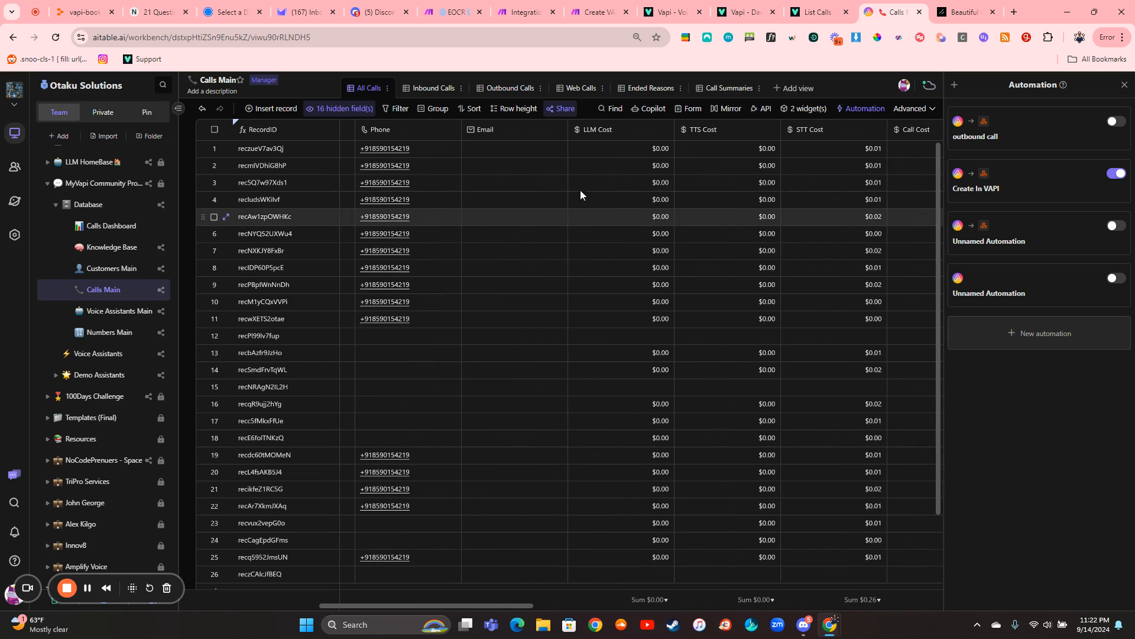
scroll(571, 319, down, 2)
scroll(571, 319, left, 5)
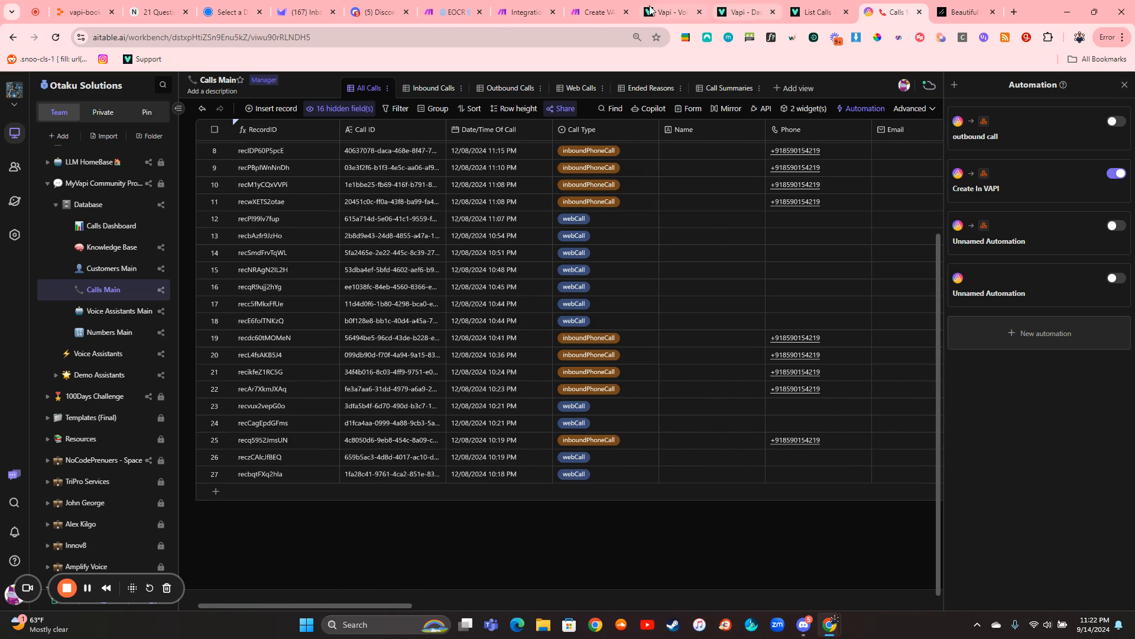
click(598, 10)
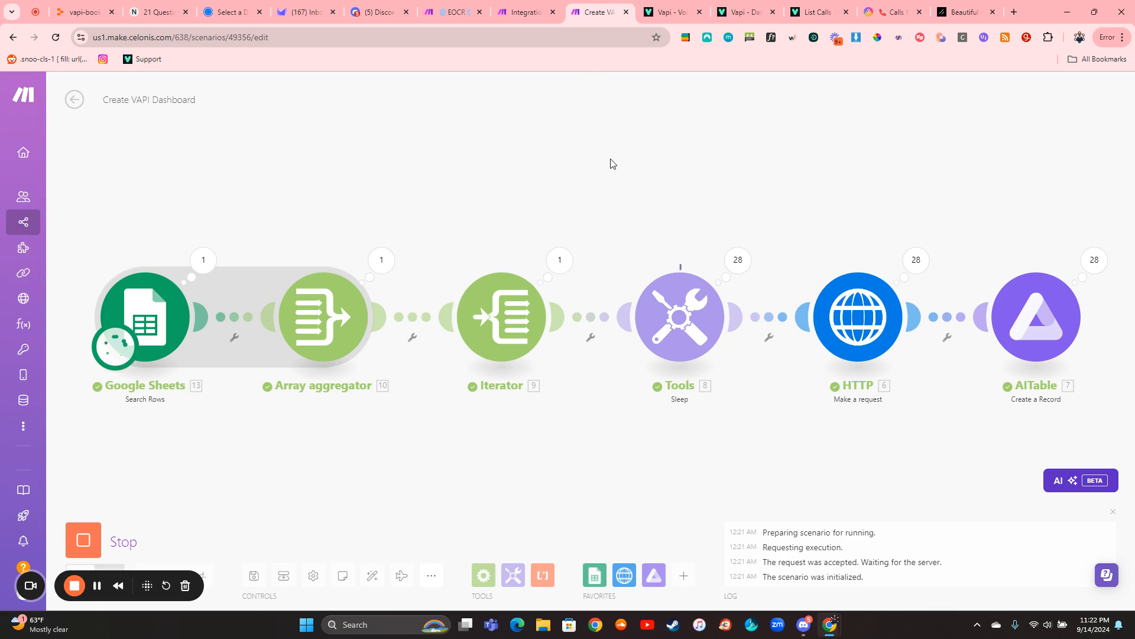
click(101, 528)
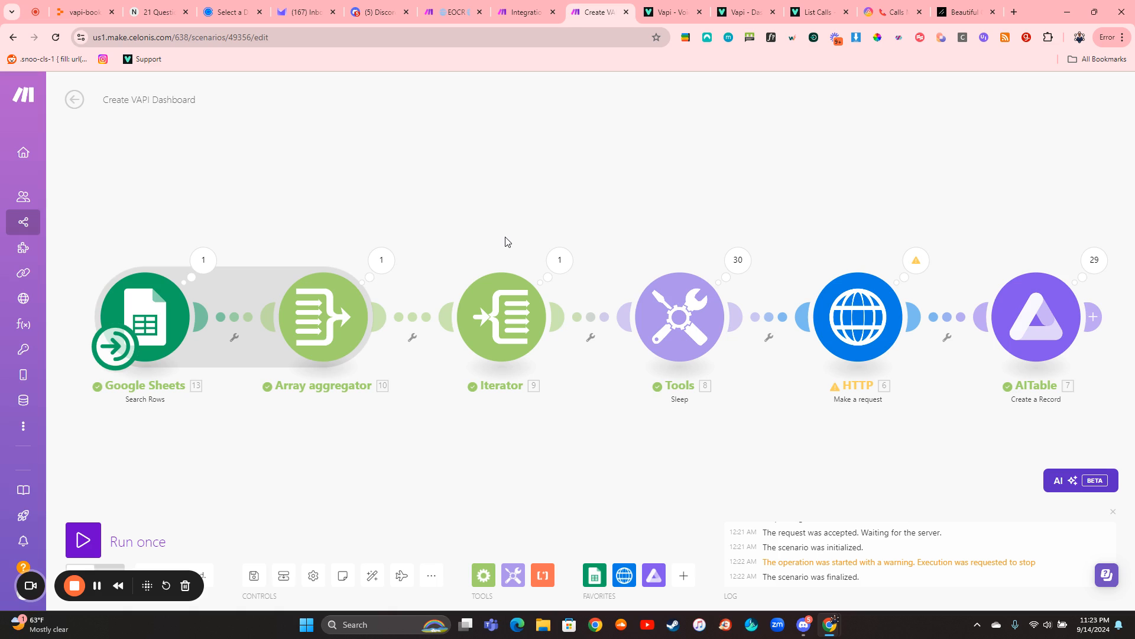
- Compare the EOCR and Create VAPI Dashboard scenarios in Make, and check the call records in AITable's Calls Main table
click(453, 12)
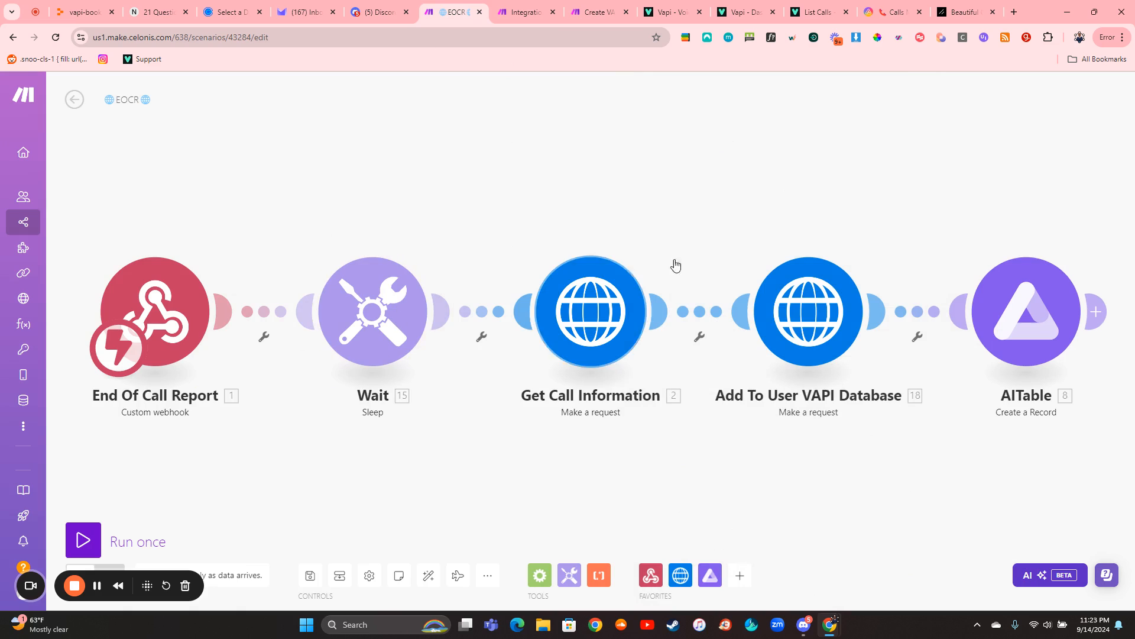
click(622, 7)
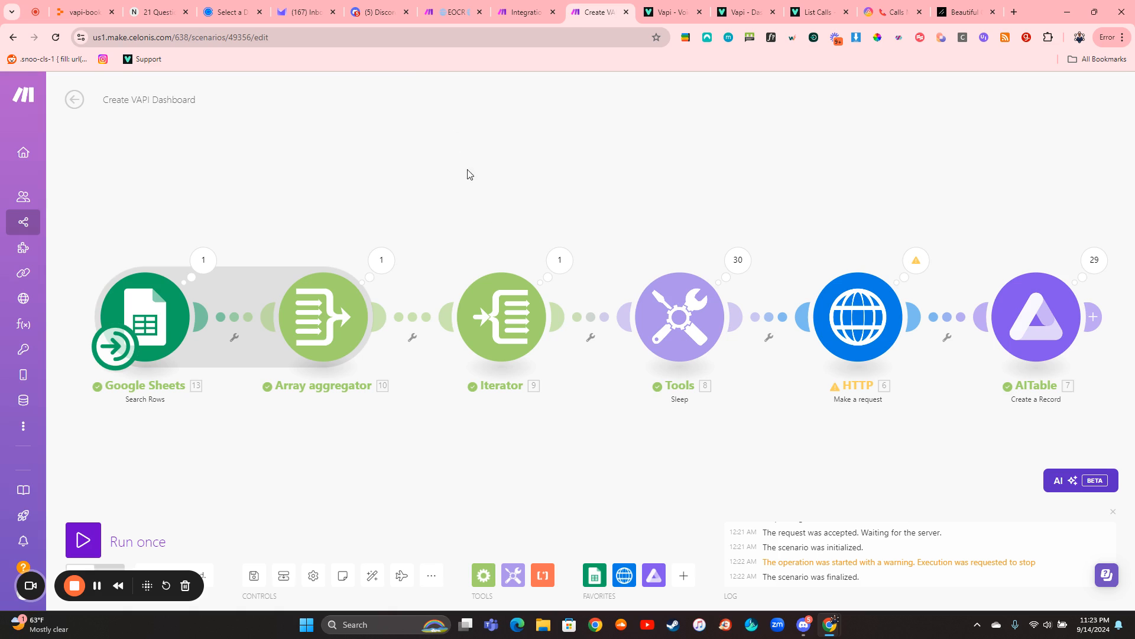
click(426, 12)
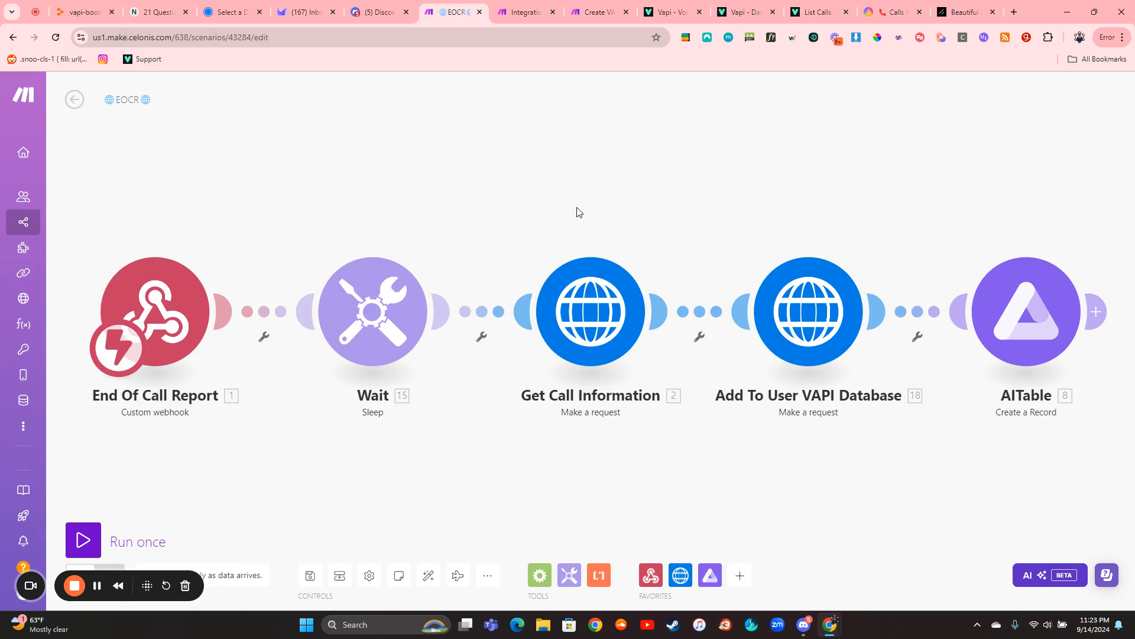
click(598, 13)
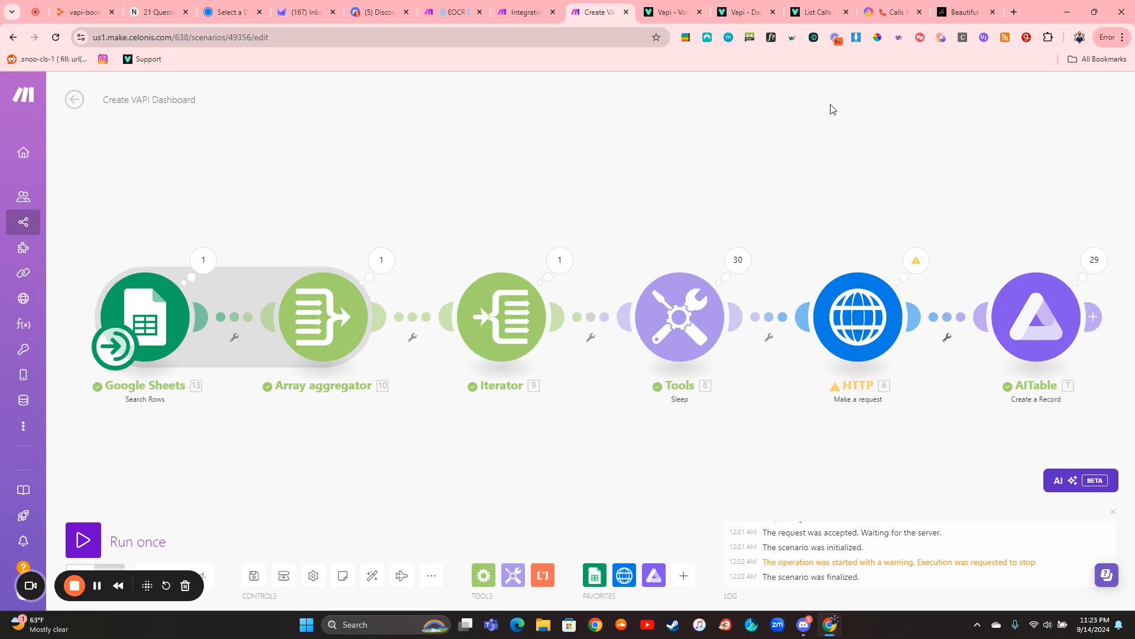
click(876, 17)
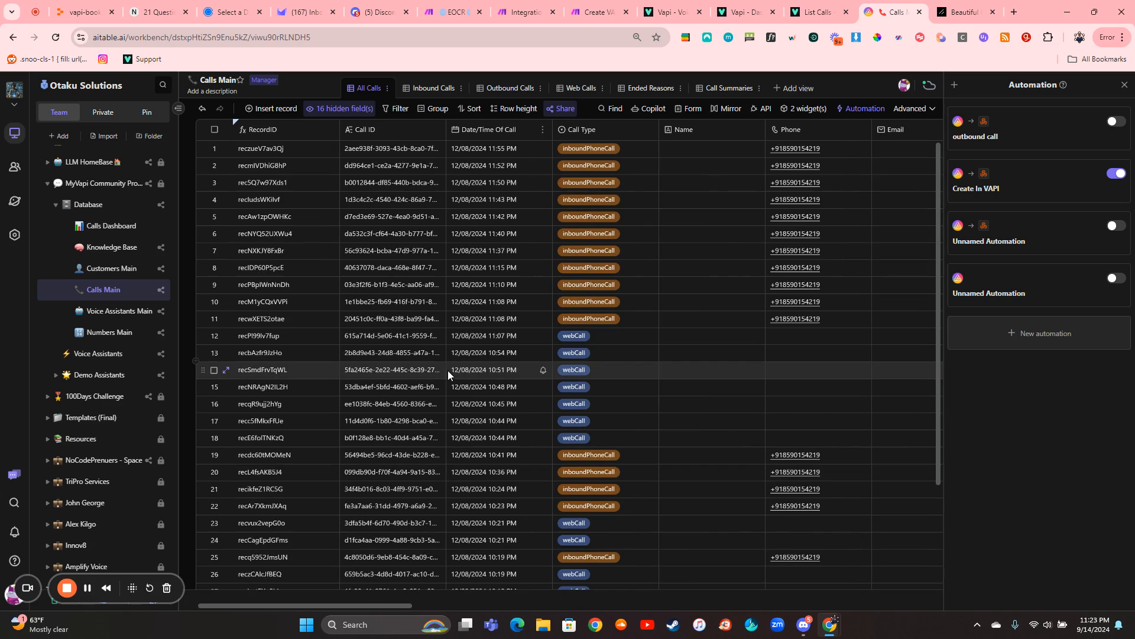
click(594, 12)
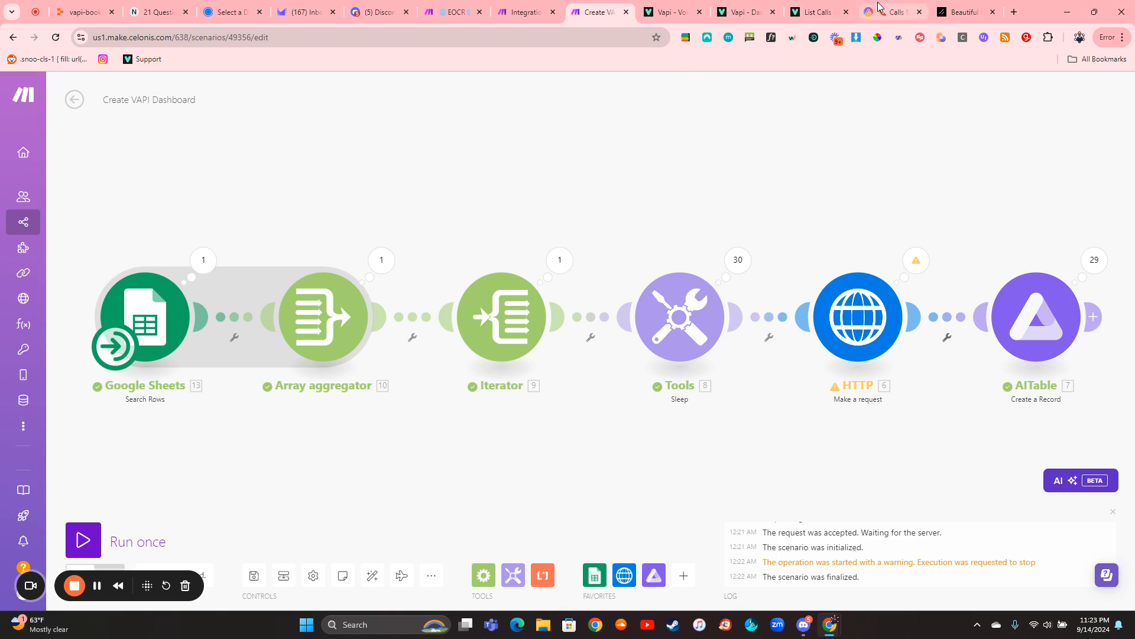
- Switch to AITable, delete all records from the Calls Main table, and close the automation list
click(892, 12)
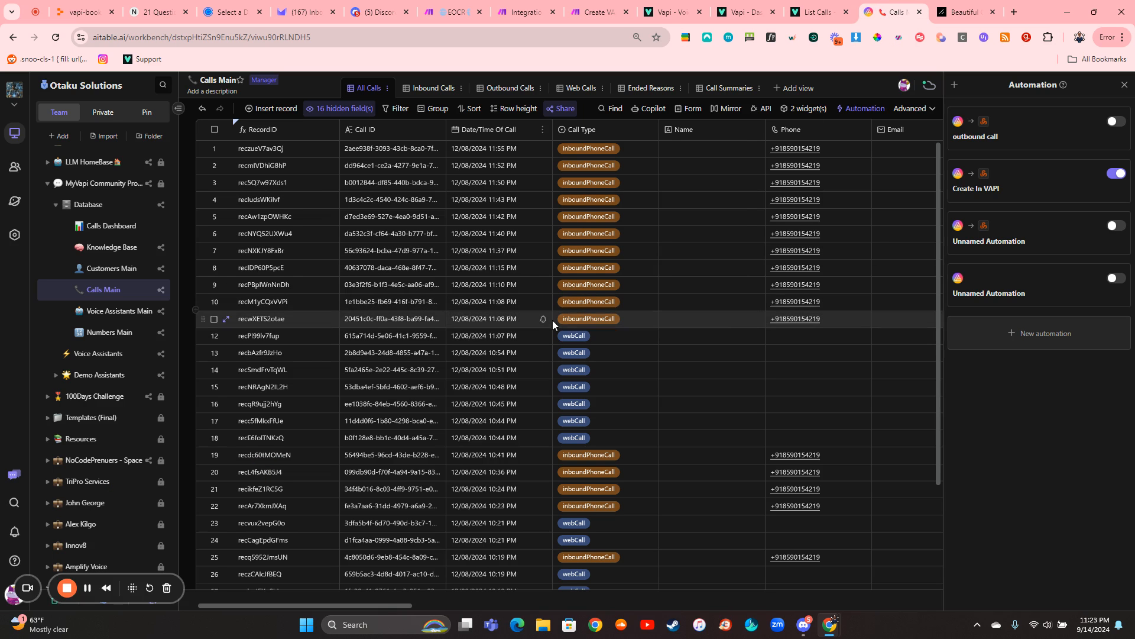
right_click(404, 285)
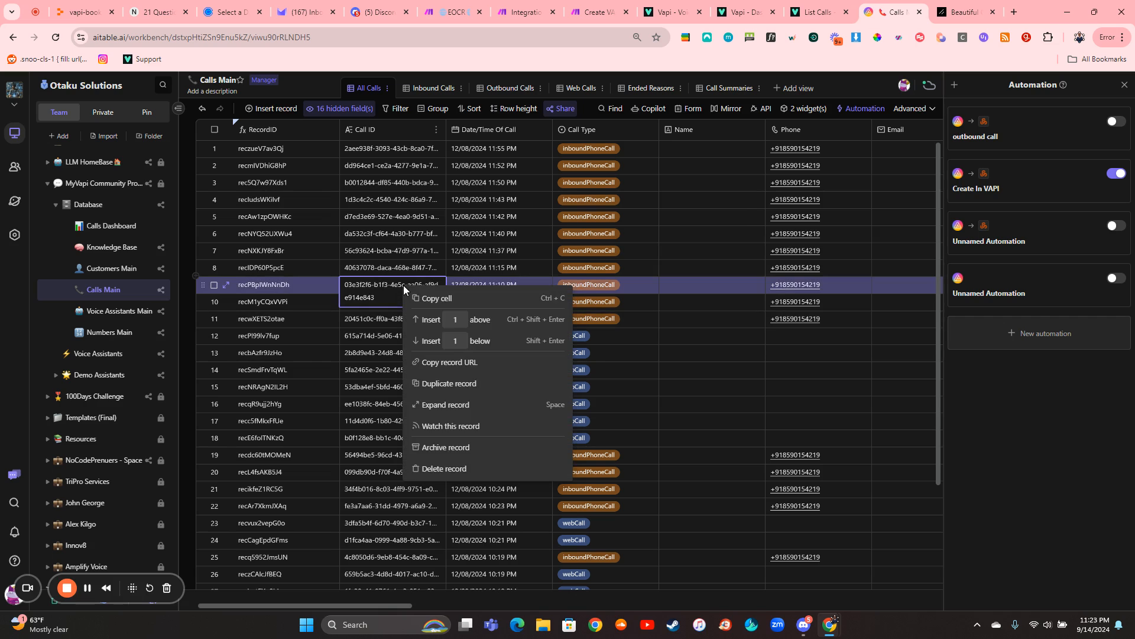
click(355, 309)
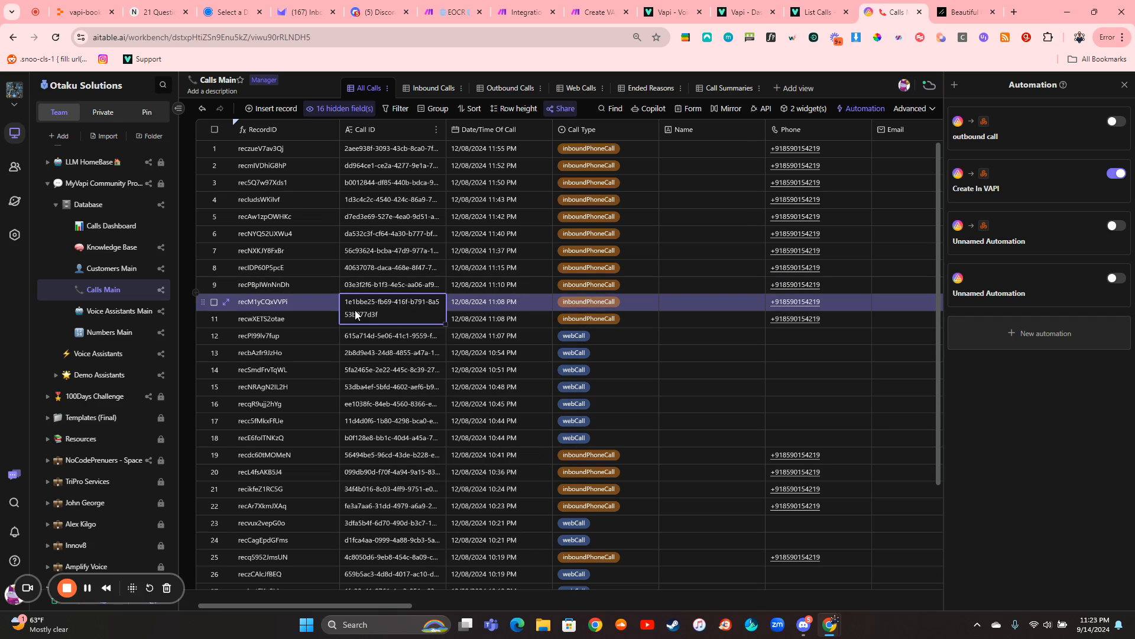
click(383, 353)
key(ctrl+a)
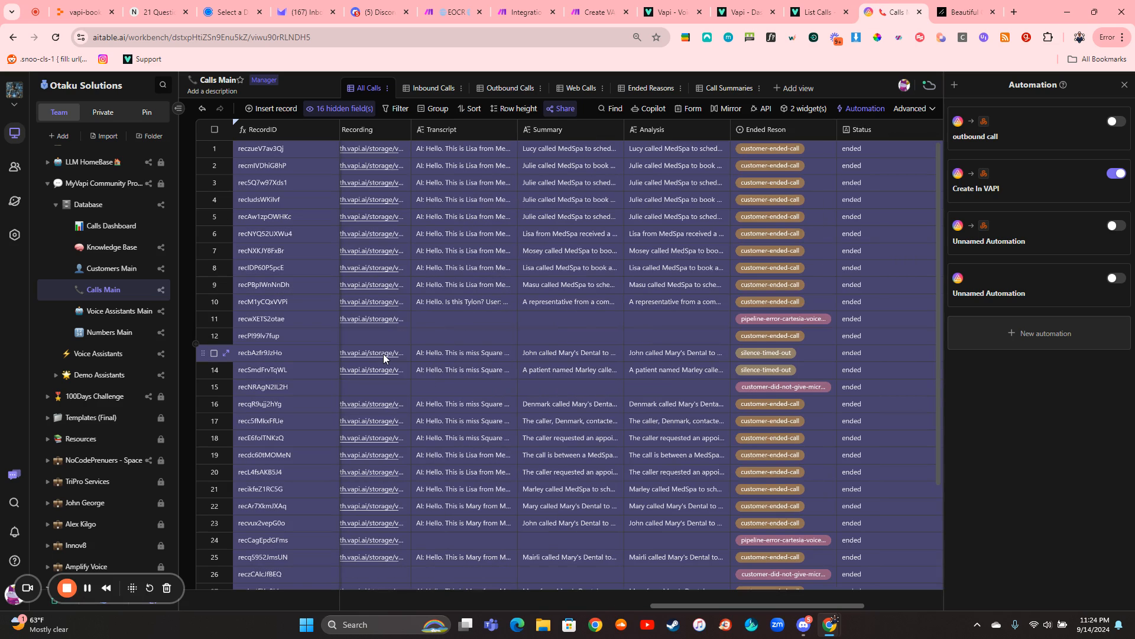
right_click(383, 354)
click(426, 431)
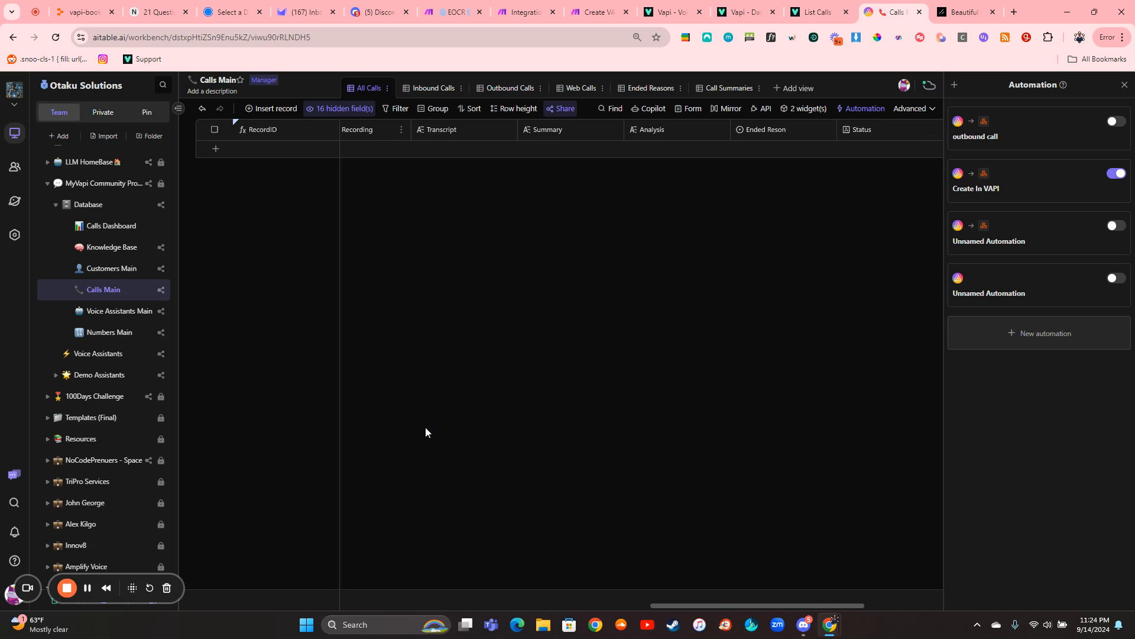
click(1125, 84)
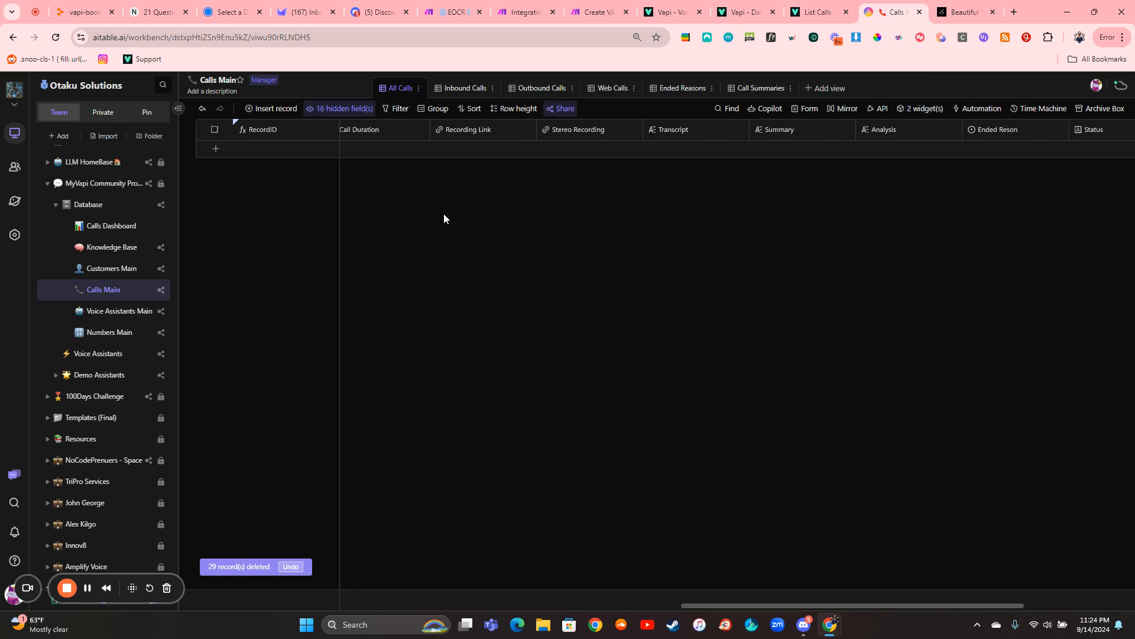
- On the List Calls page of the VAPI docs, go through the request samples in the different languages and show the JavaScript one
click(819, 12)
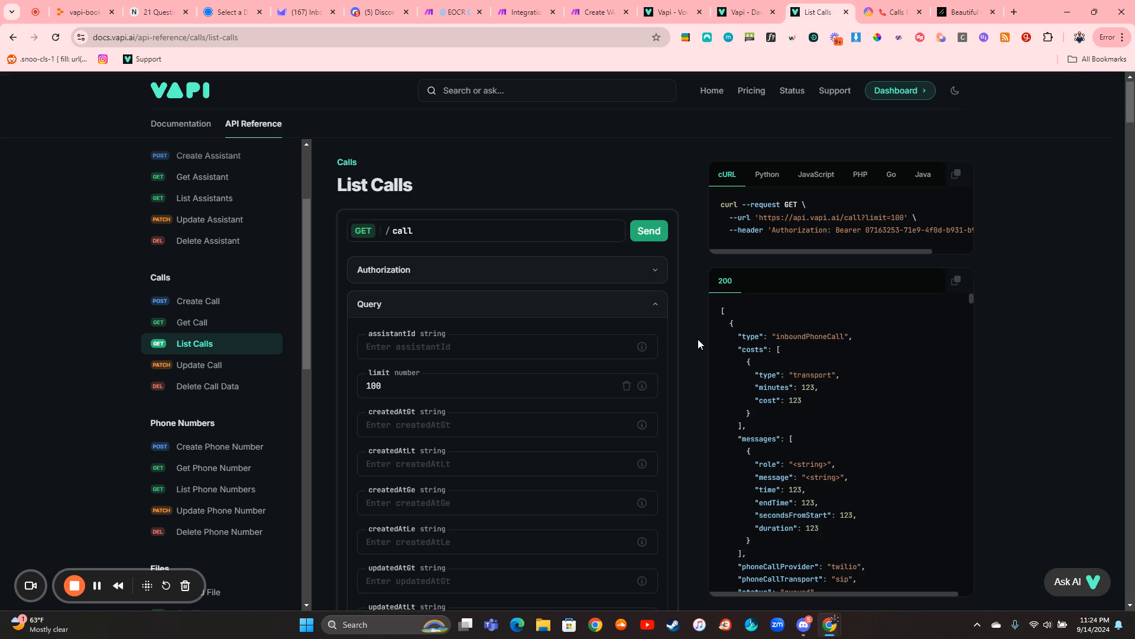
click(767, 176)
click(811, 176)
click(858, 176)
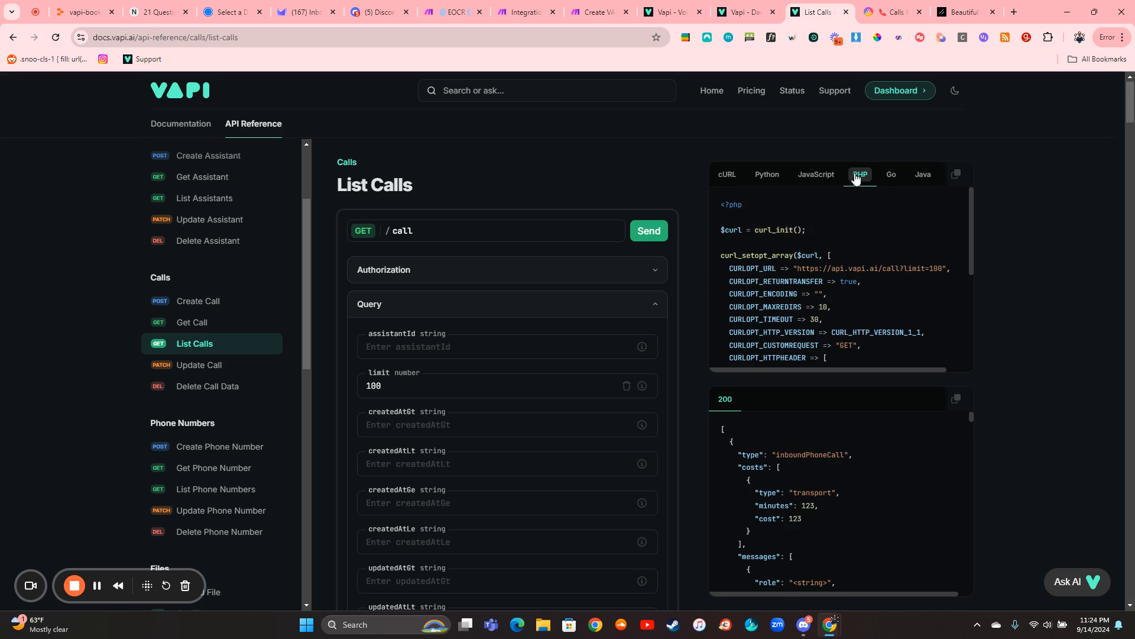
click(891, 176)
click(924, 178)
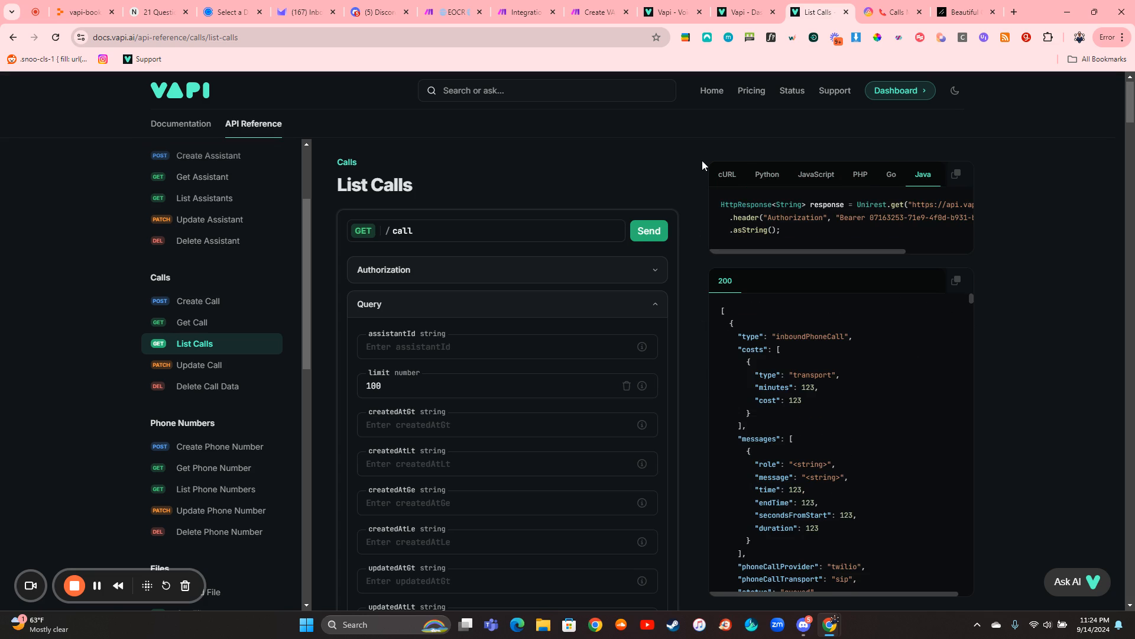
click(816, 175)
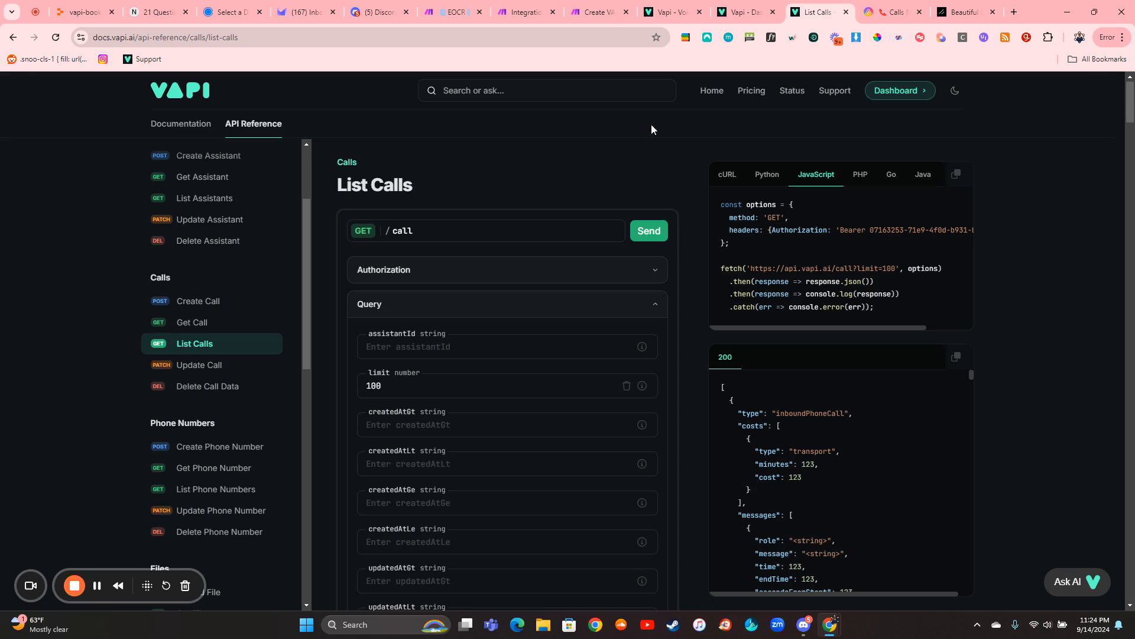
- Return to Calls Main in AITable, open the widget board, and read through the Get Call ID's script code in its expanded view
click(600, 12)
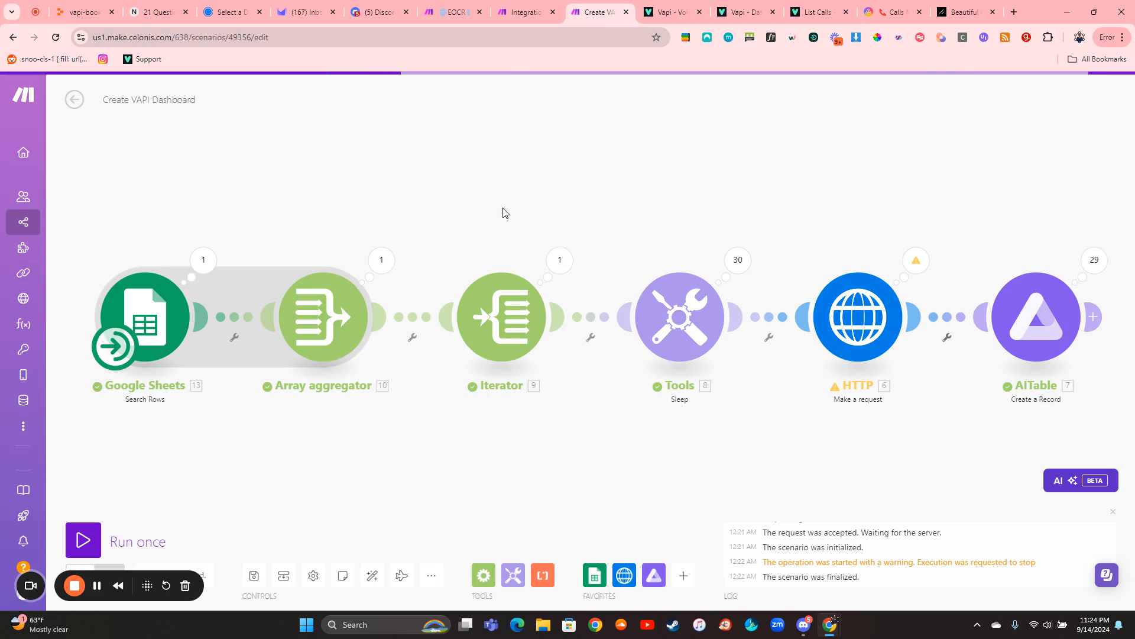
click(878, 13)
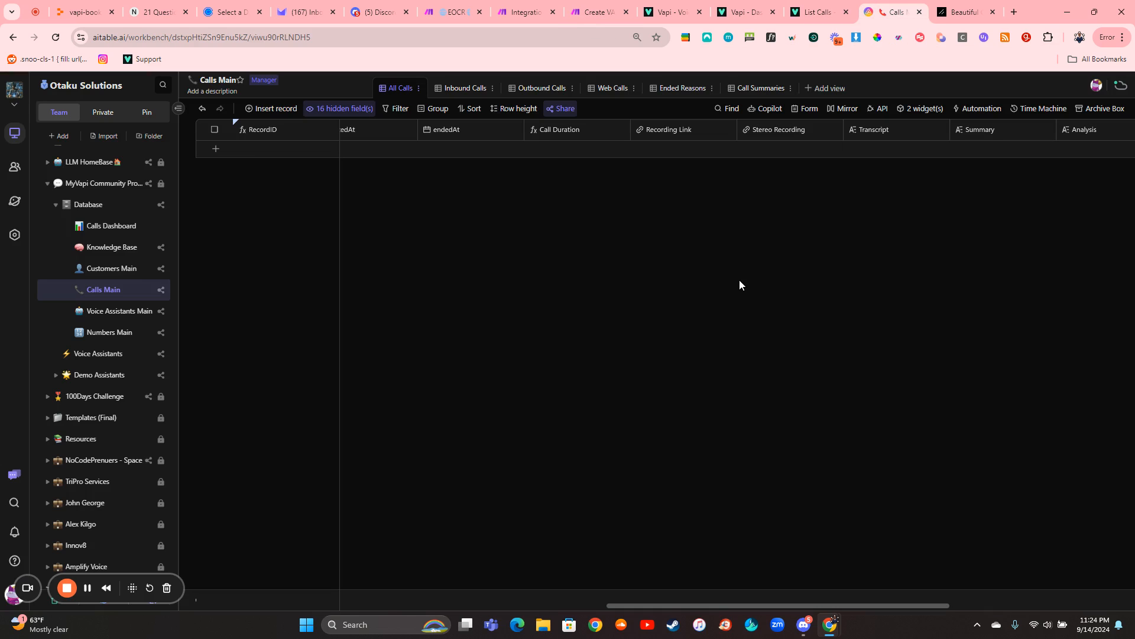
click(920, 112)
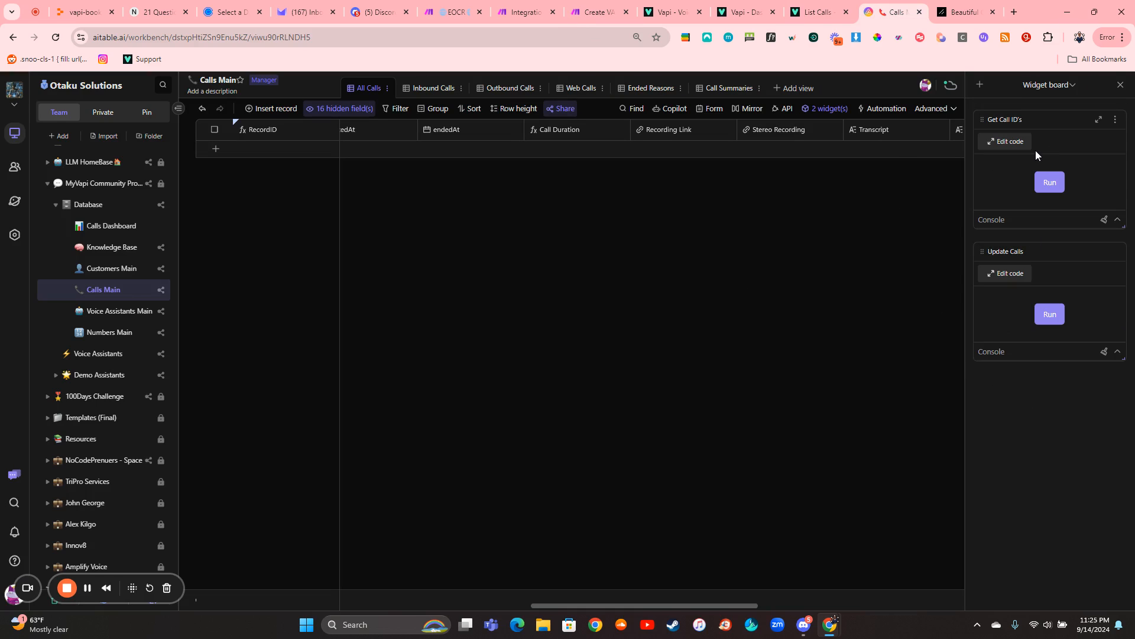
click(1099, 121)
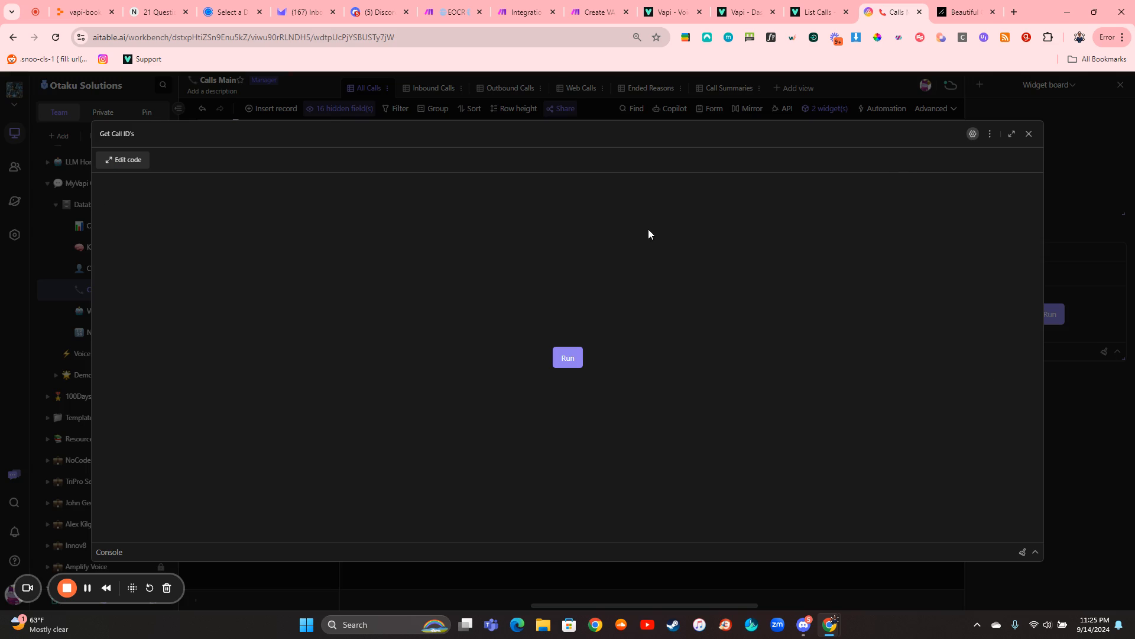
click(135, 161)
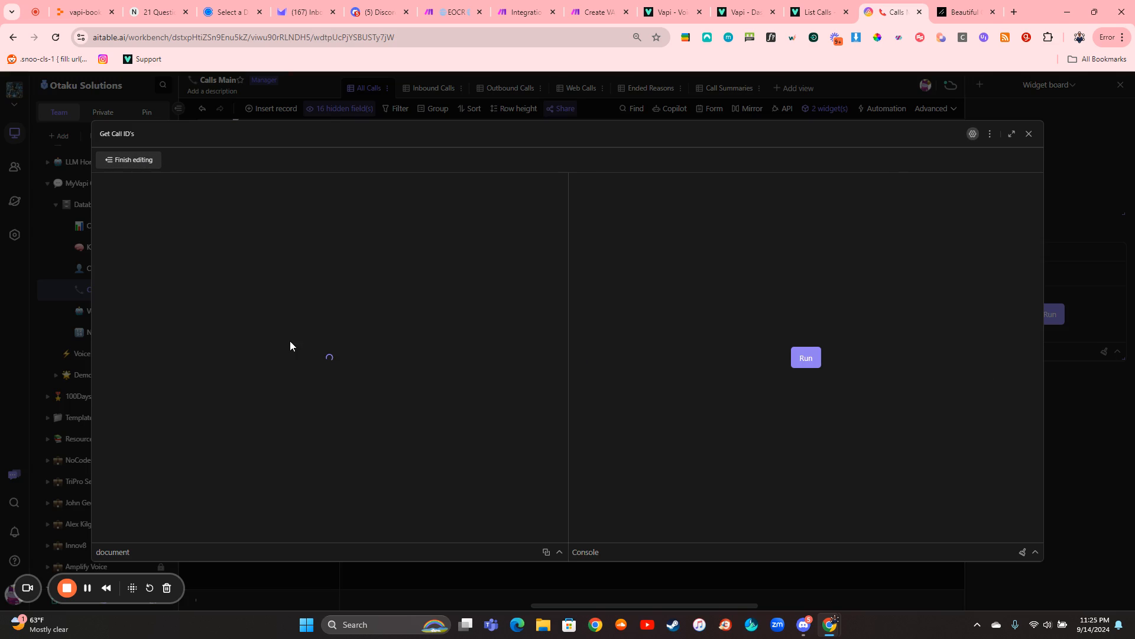
scroll(332, 346, down, 3)
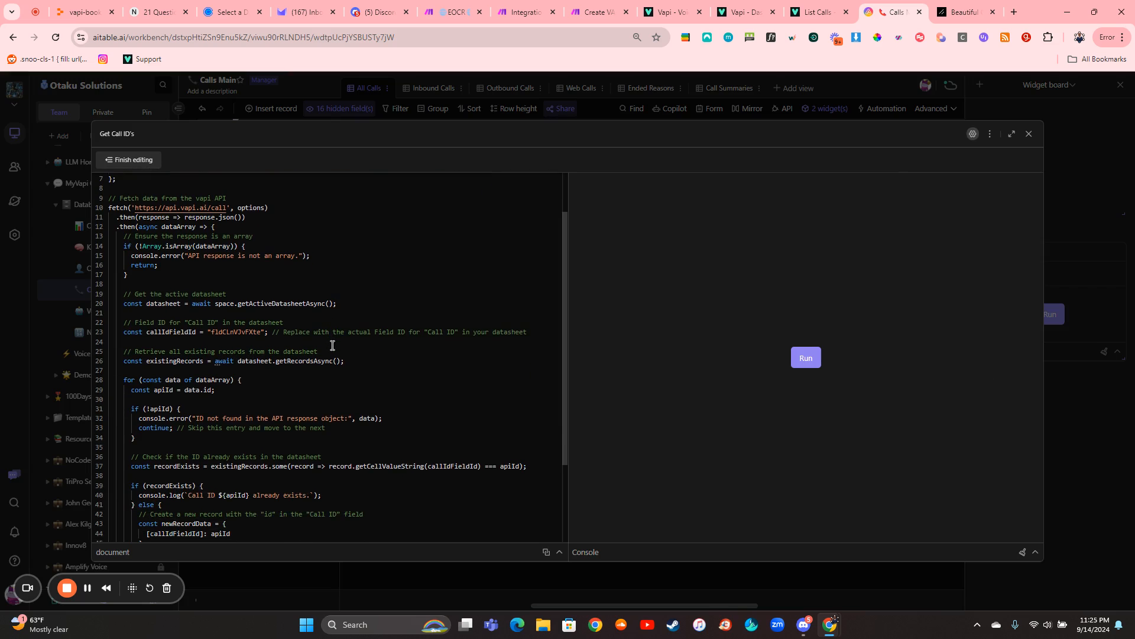
scroll(332, 345, down, 5)
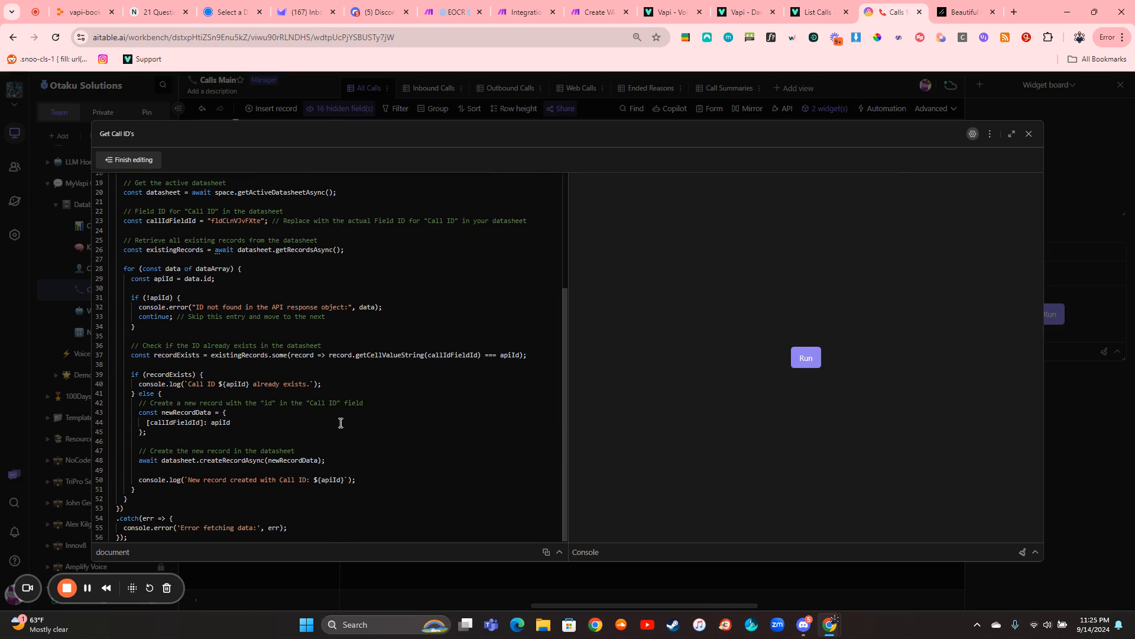
click(1029, 135)
- Switch to the VAPI API reference and open the Get Call endpoint page
click(818, 12)
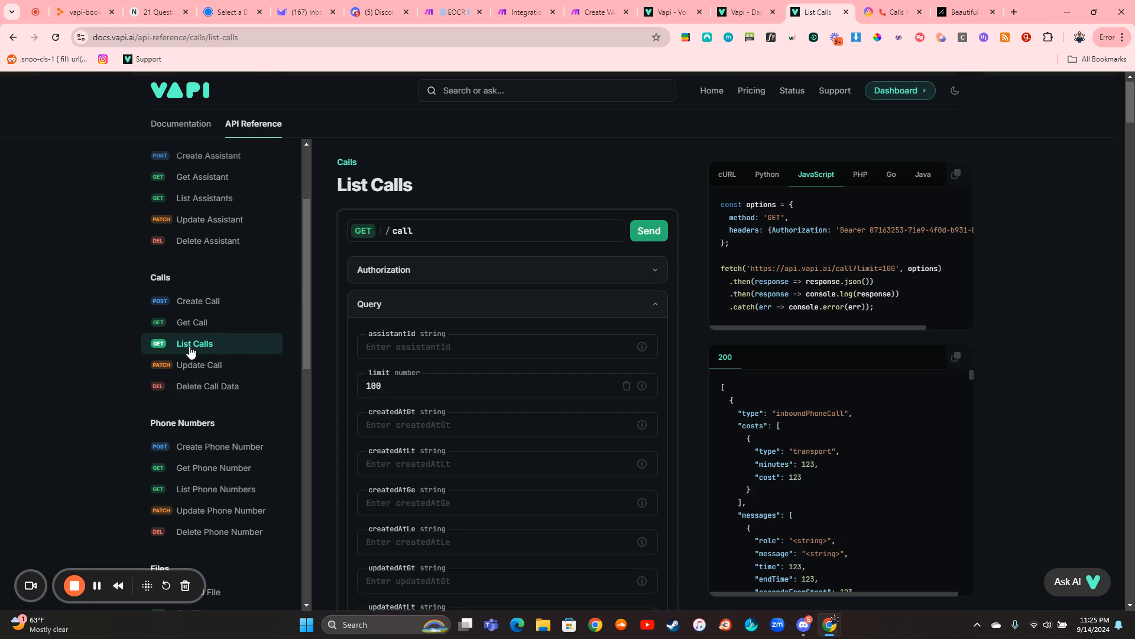
click(219, 330)
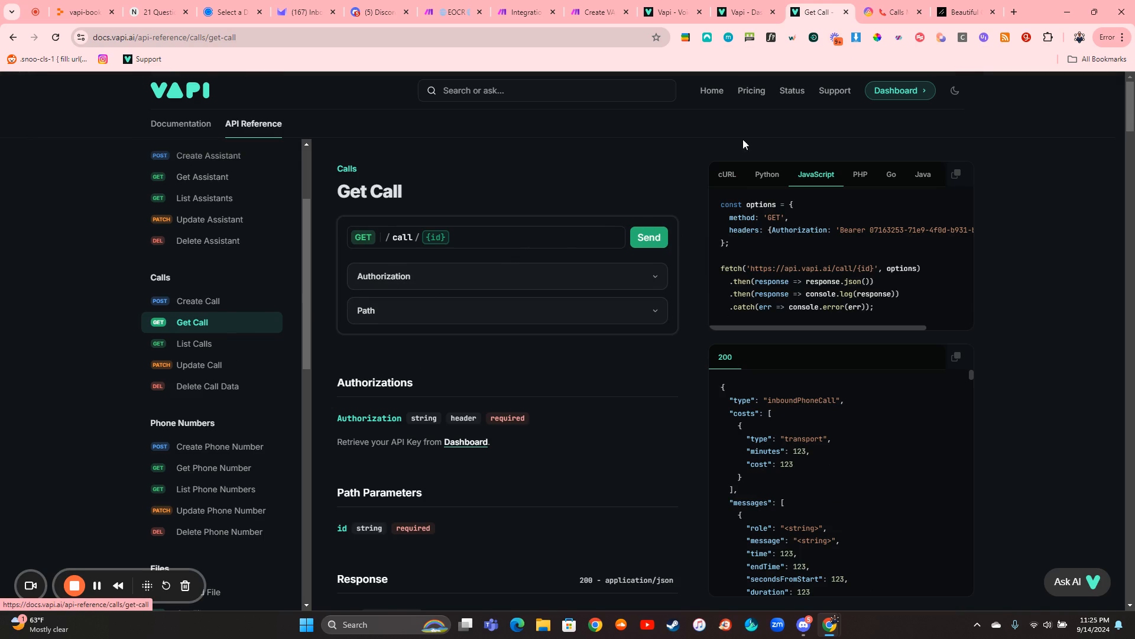
- Return to Calls Main in AITable, reload the page, run the Get Call ID's script, and look through the imported call IDs
click(862, 5)
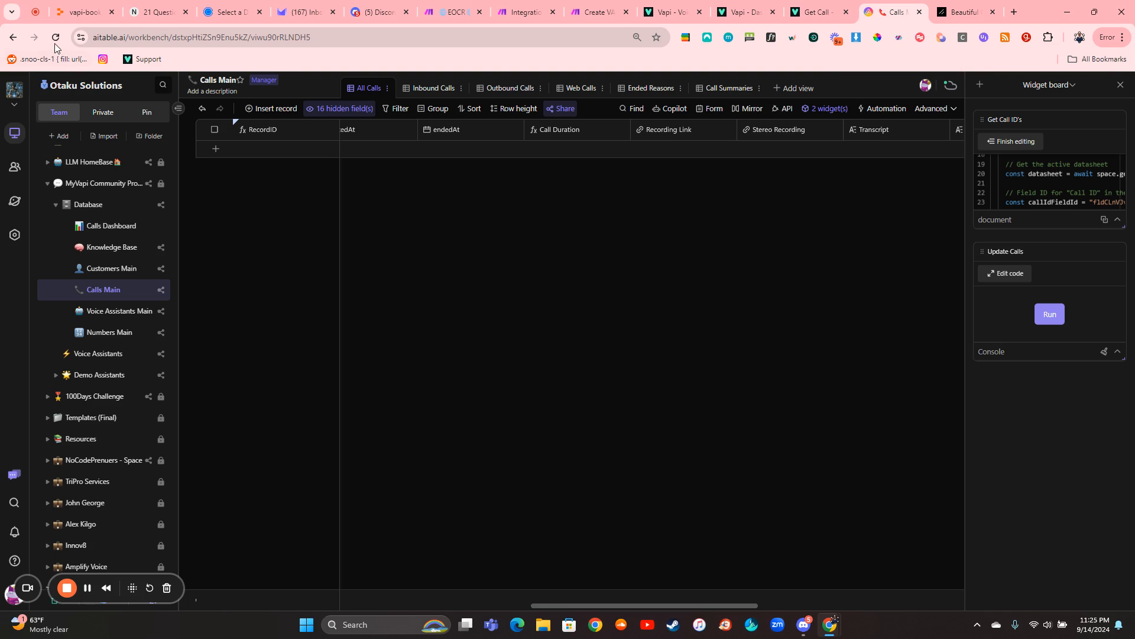
click(55, 37)
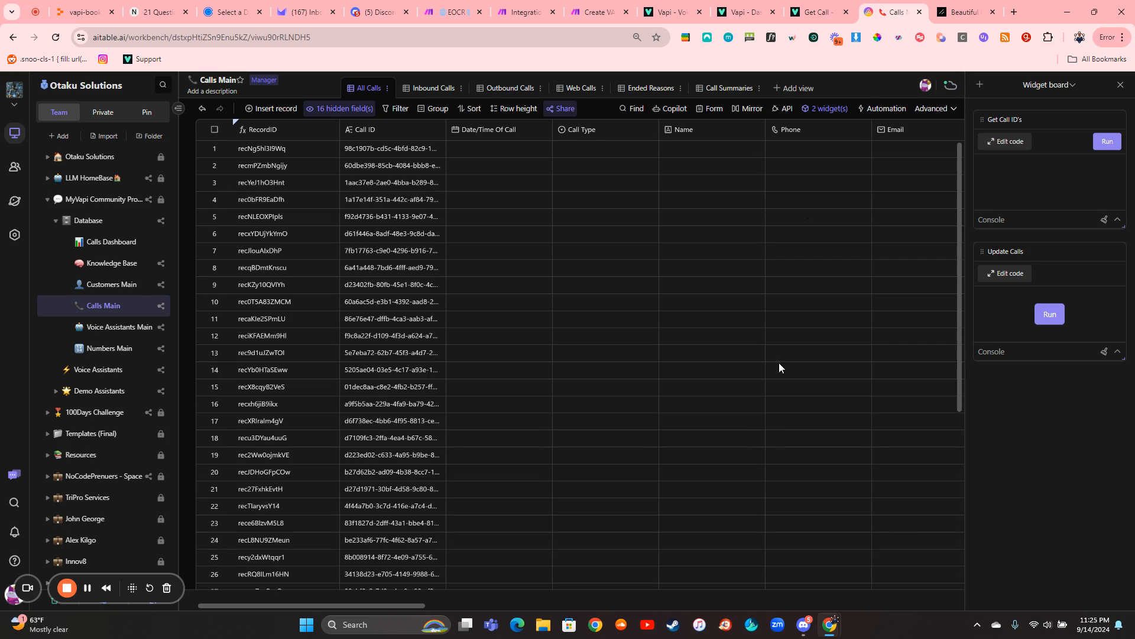
scroll(779, 388, down, 8)
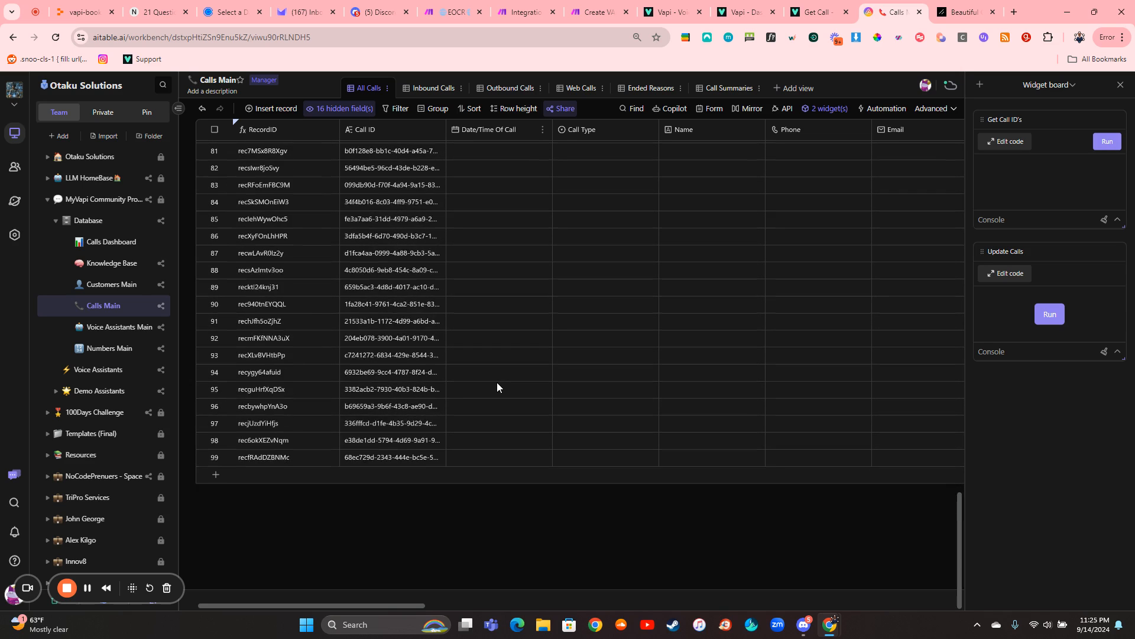
- Check the Calls Dashboard, return to Calls Main, and run the Update Calls script
click(112, 242)
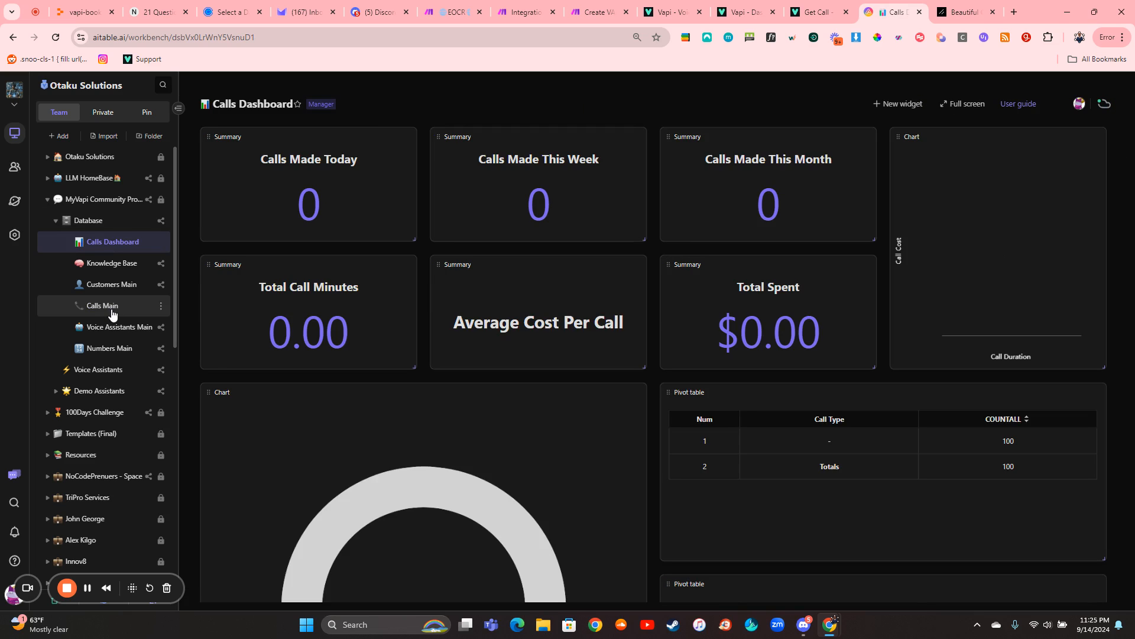
click(111, 310)
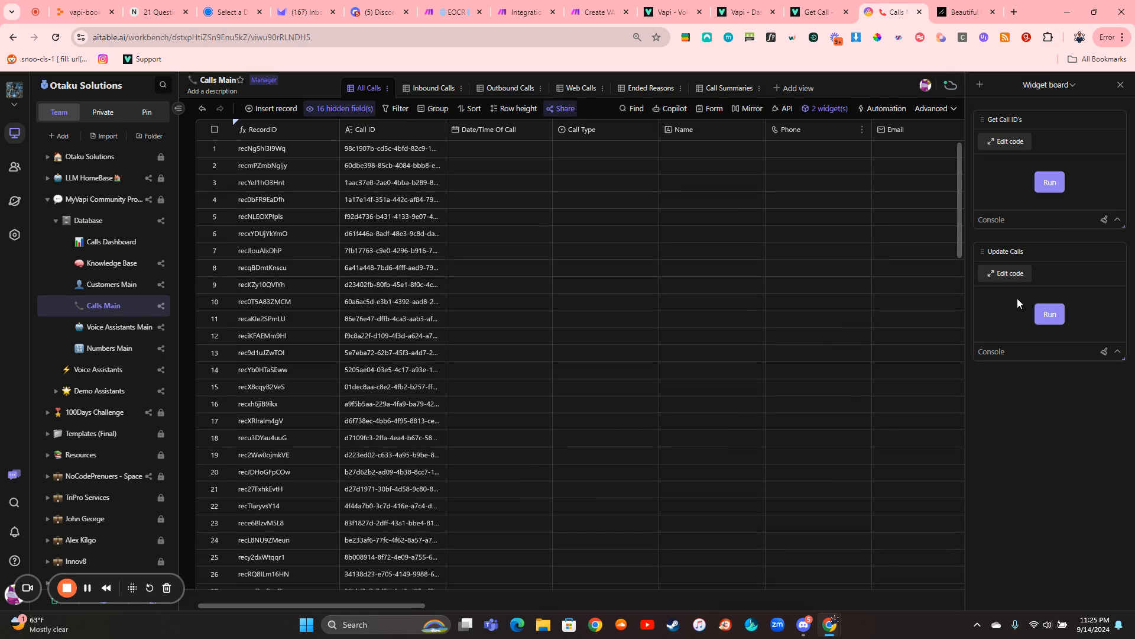
click(1050, 314)
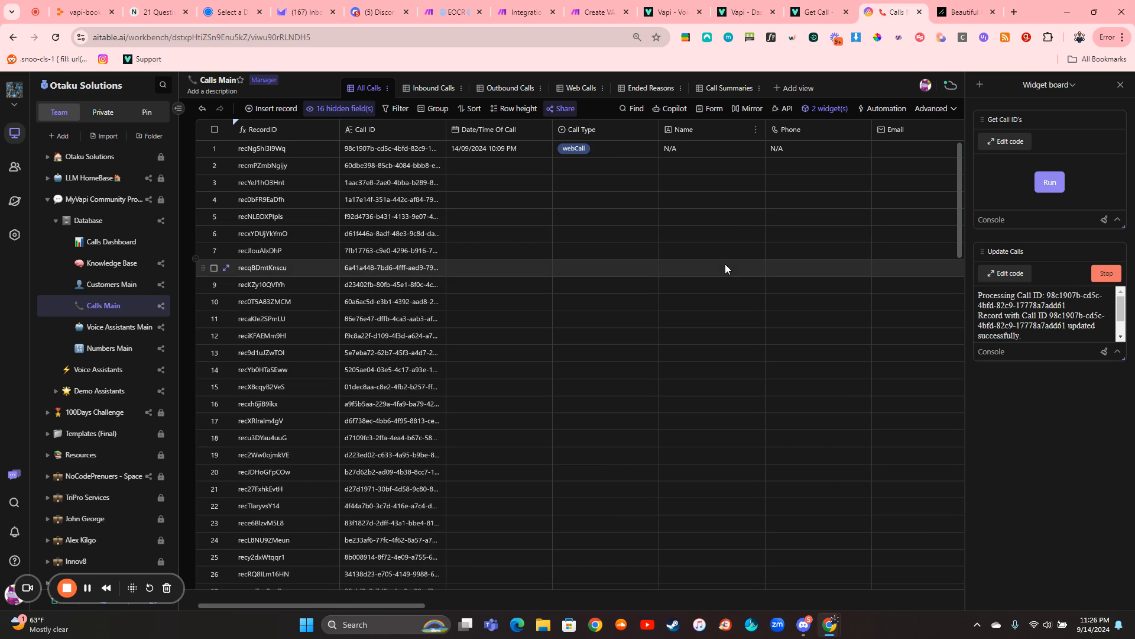
- Look across the Calls Main columns being updated, from call type and costs to recordings, transcript, summary, ended reason and rebilled cost
scroll(725, 264, right, 2)
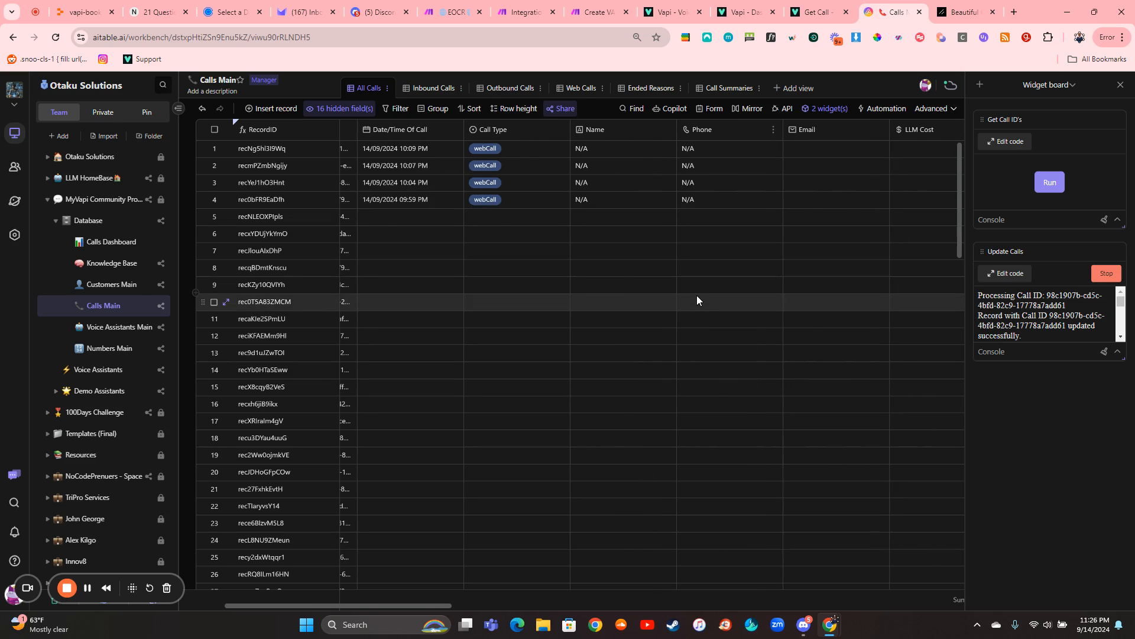
scroll(696, 295, right, 6)
scroll(697, 300, right, 10)
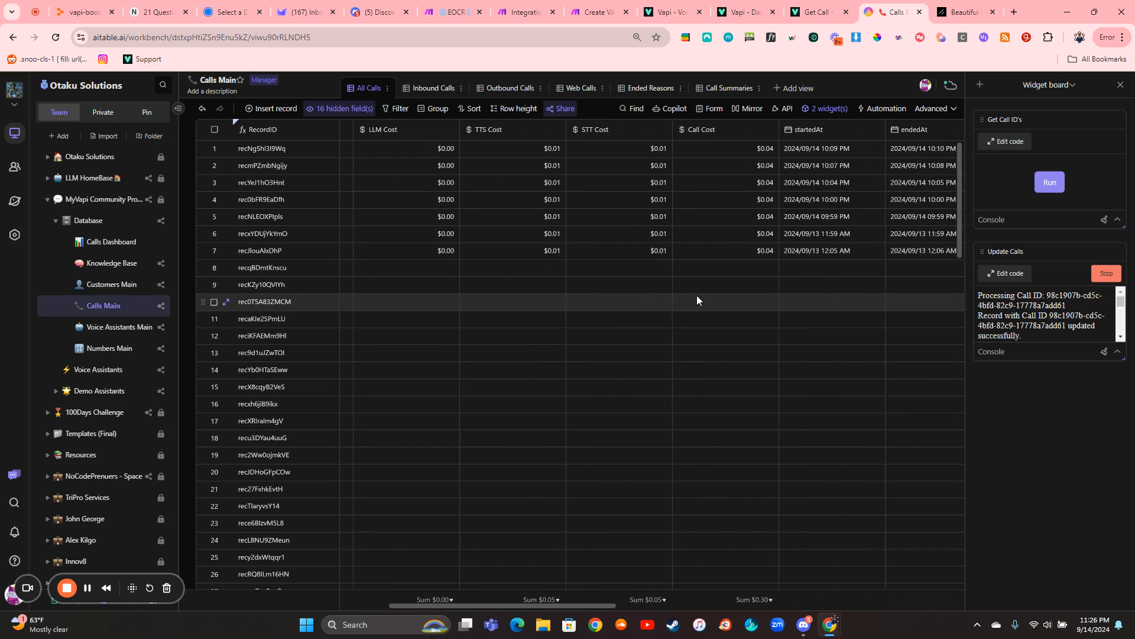
scroll(697, 295, right, 8)
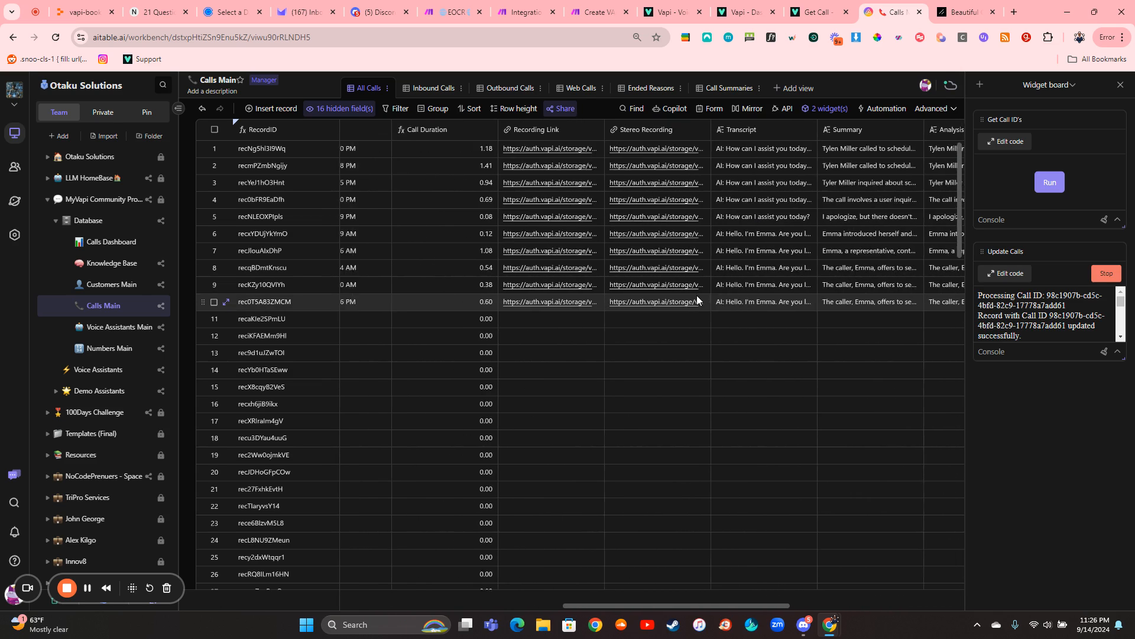
scroll(696, 300, right, 1)
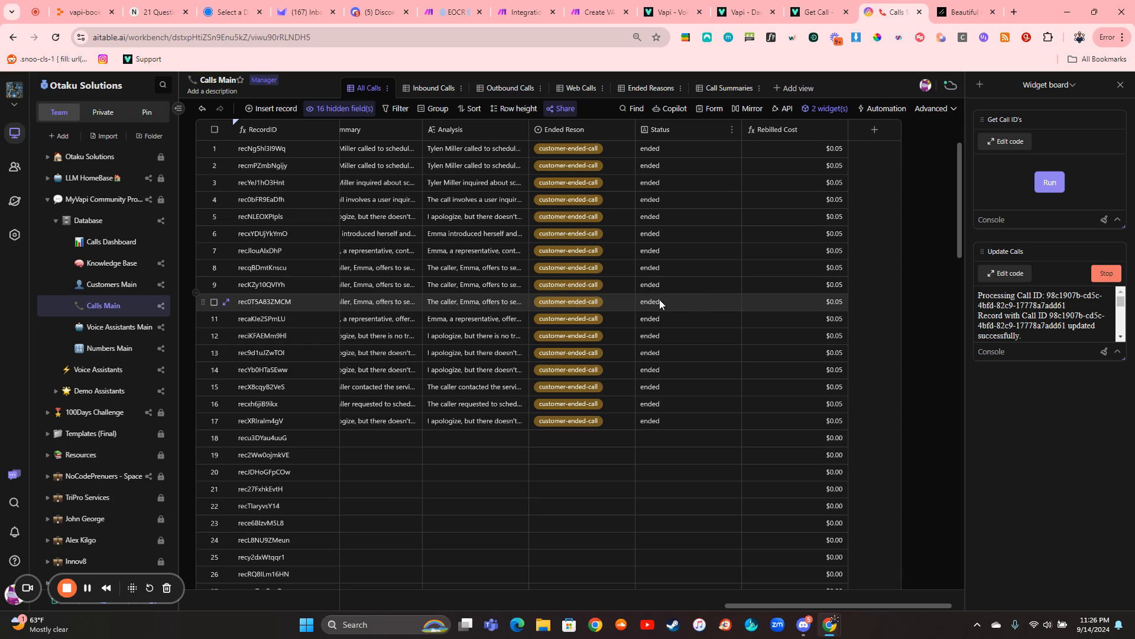
scroll(616, 297, left, 10)
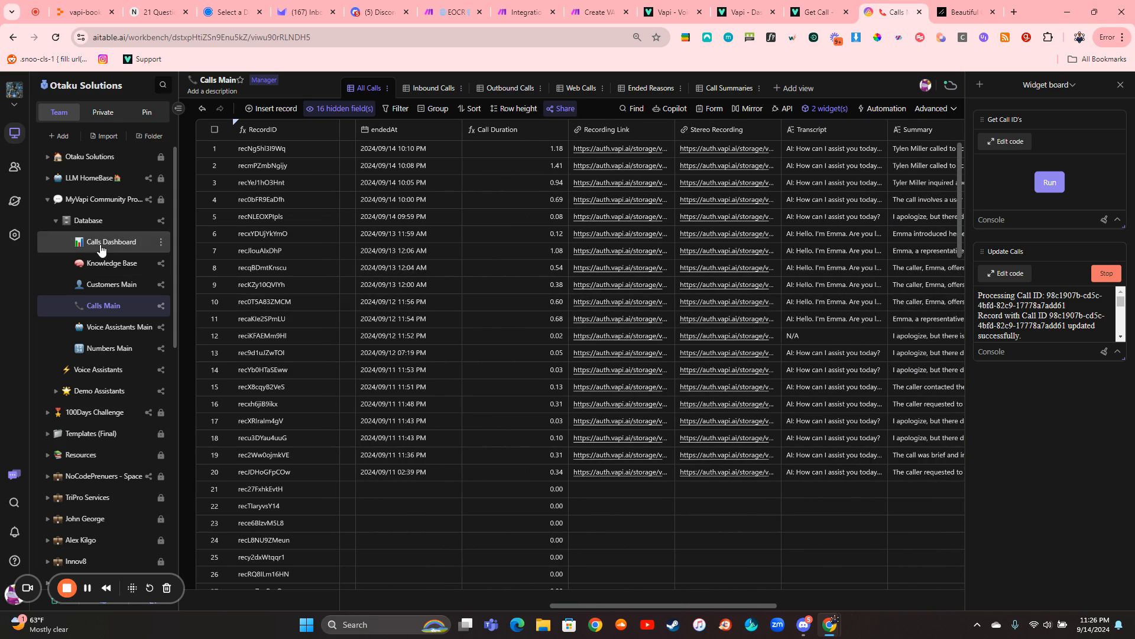
- Open the Calls Dashboard and review its call summaries, cost chart, ended-reason chart and pivot tables
click(112, 241)
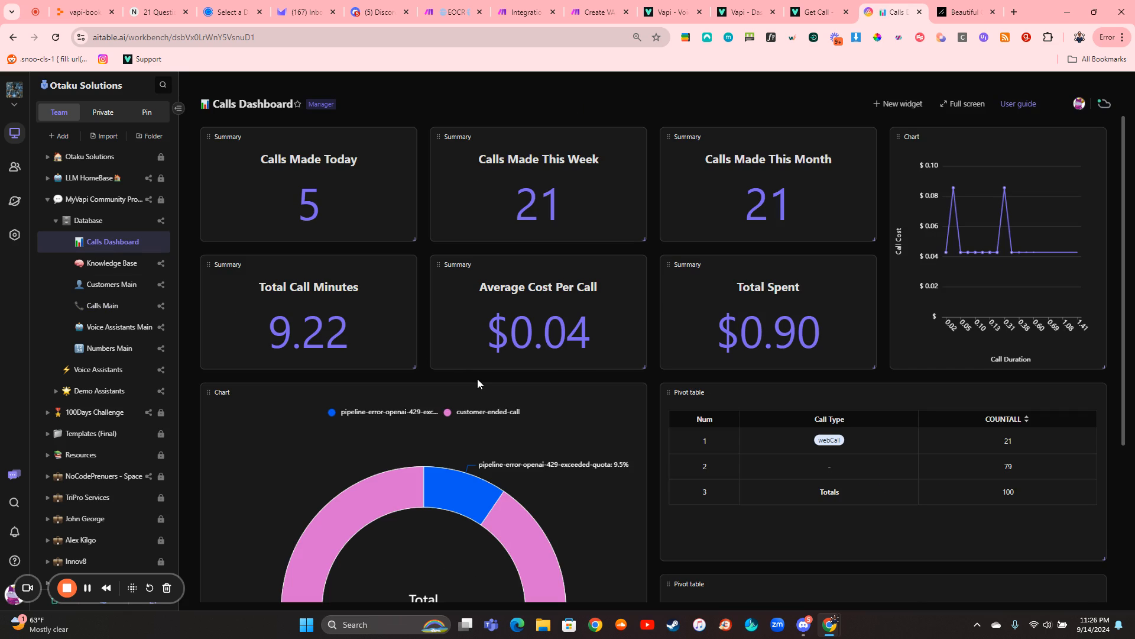
scroll(644, 410, down, 2)
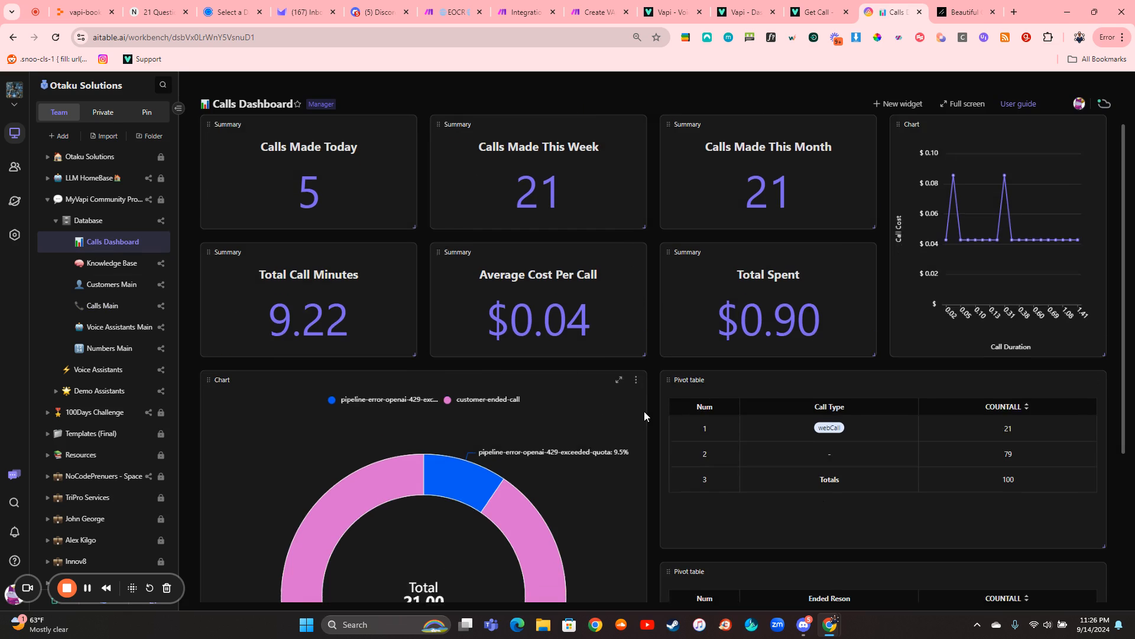
scroll(644, 410, up, 1)
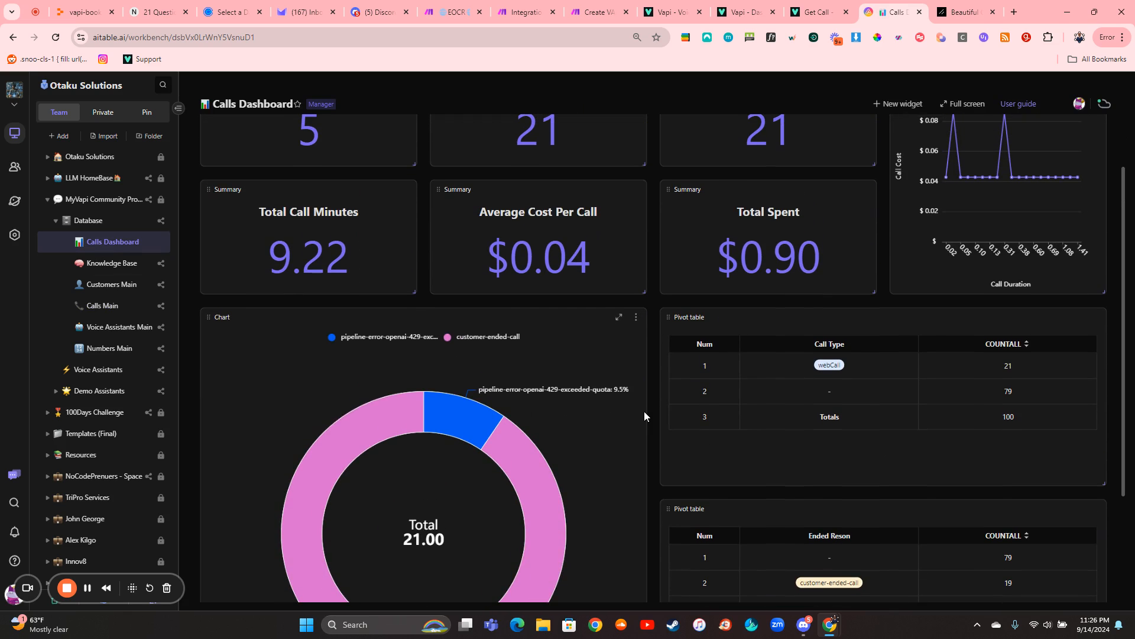
- Return to Calls Main and look through the updated records, including call times, costs, recording links and the name and phone fields
click(119, 313)
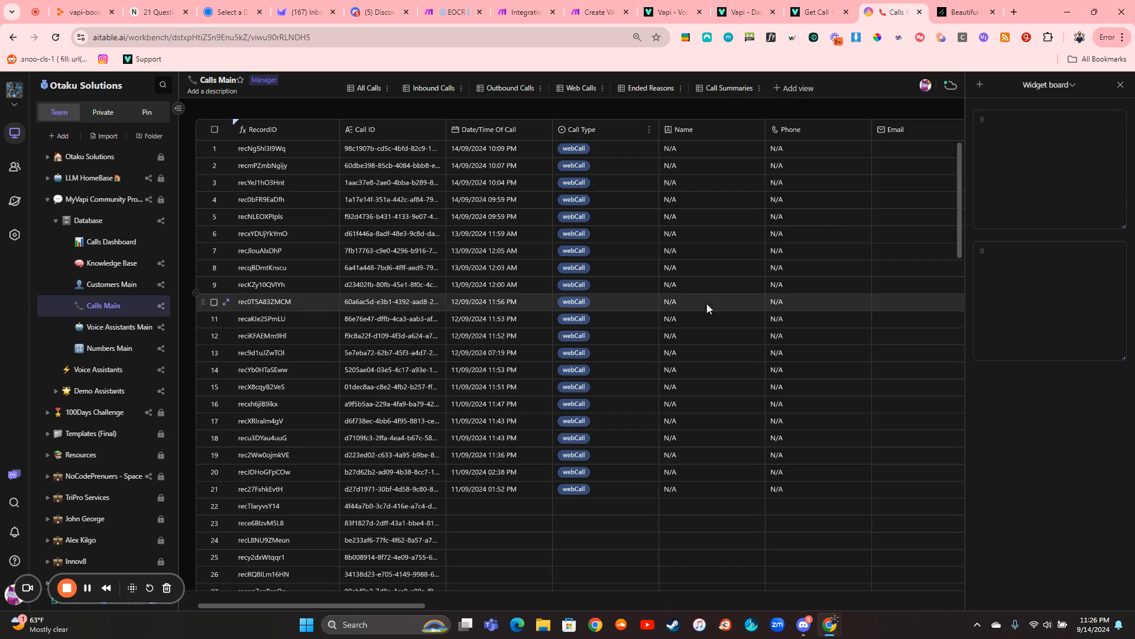
scroll(612, 352, right, 10)
scroll(612, 353, down, 3)
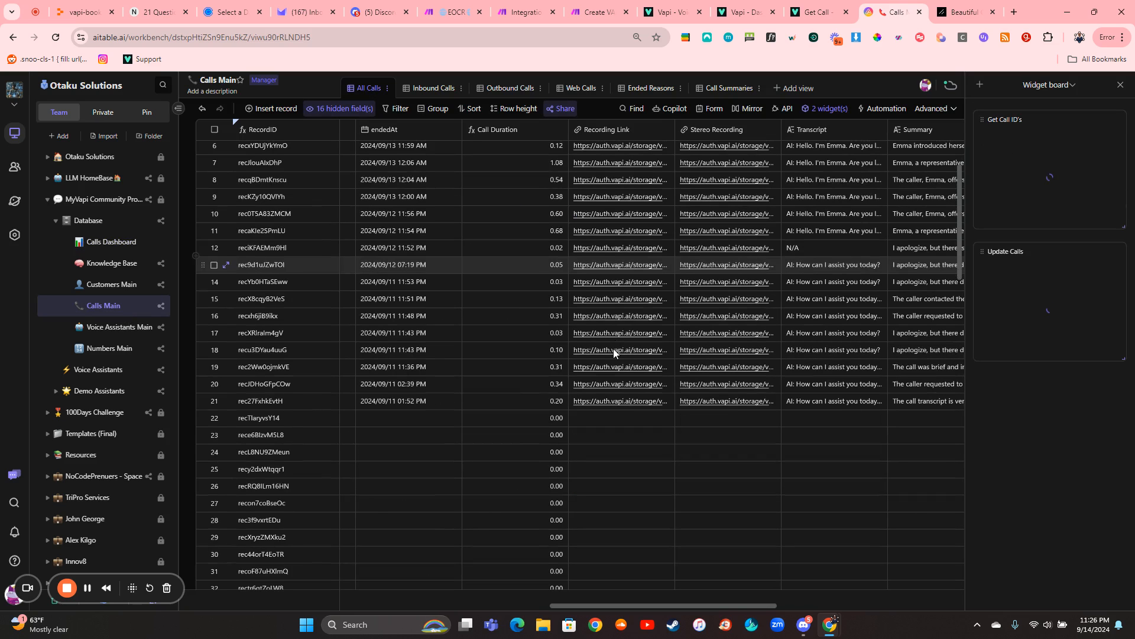
scroll(622, 349, left, 5)
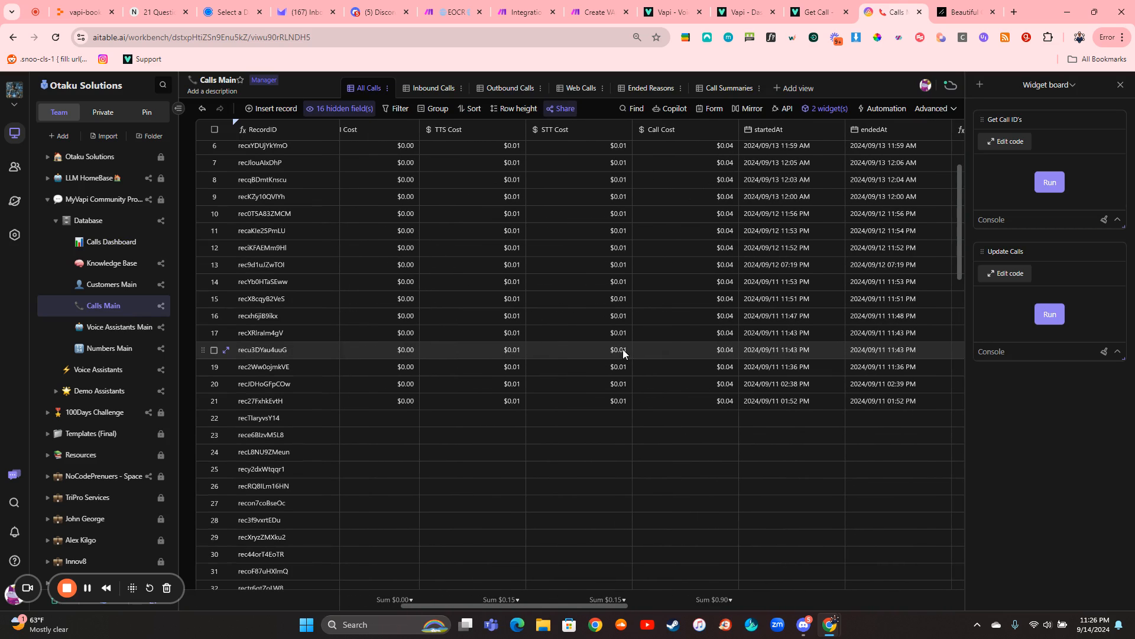
scroll(623, 349, left, 5)
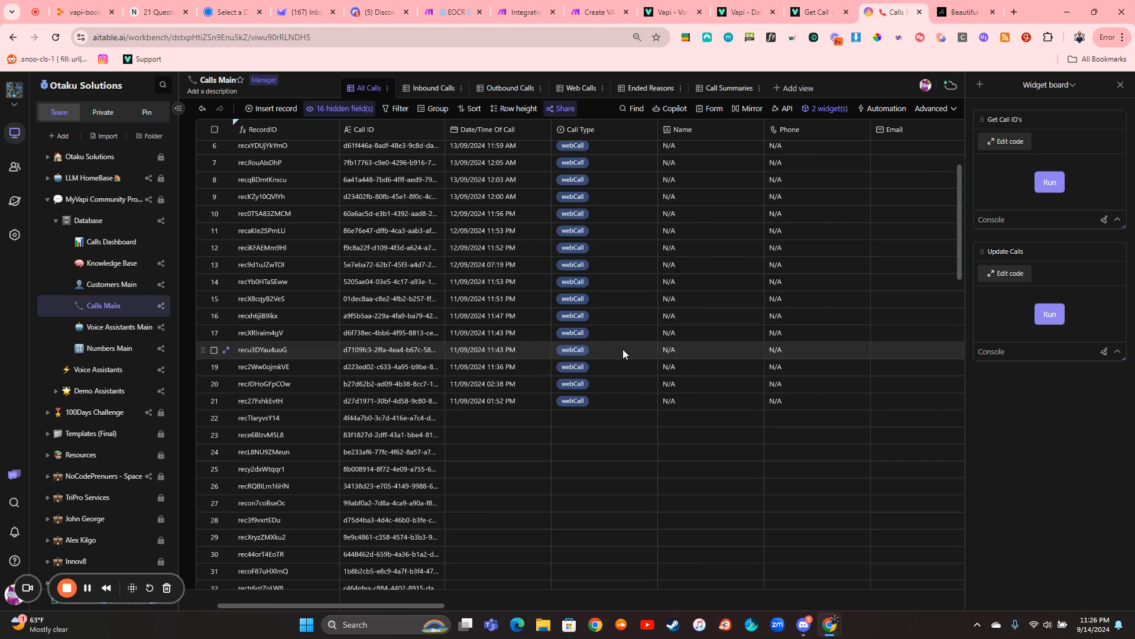
scroll(591, 326, right, 3)
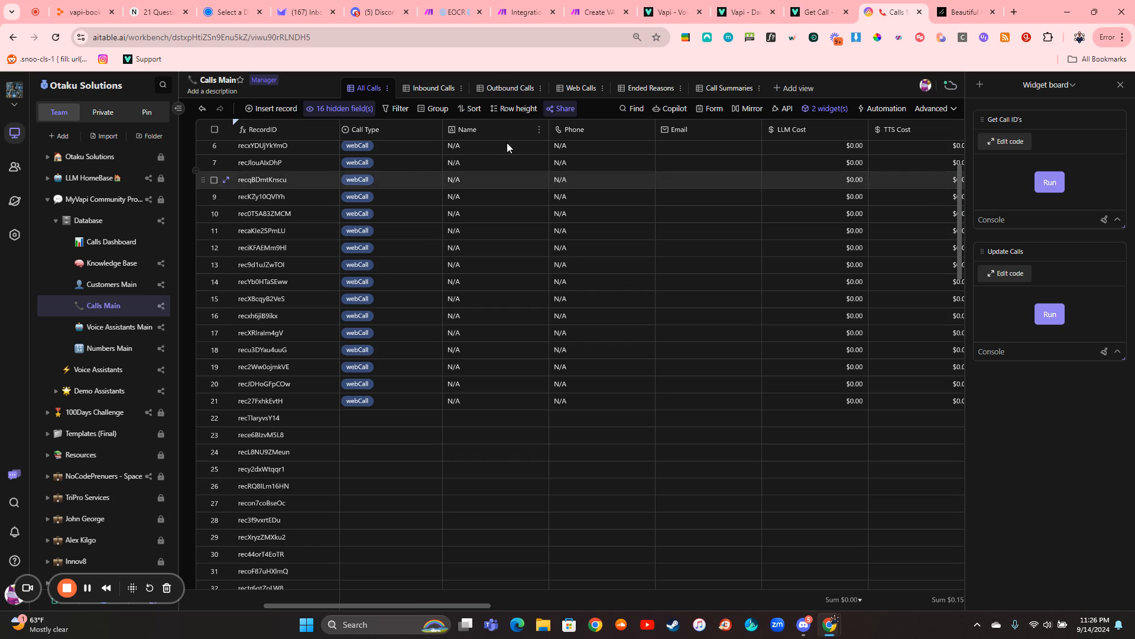
- Switch to the VAPI dashboard, open the assistants, and change the organization to the Otaku Solutions admin one
click(444, 18)
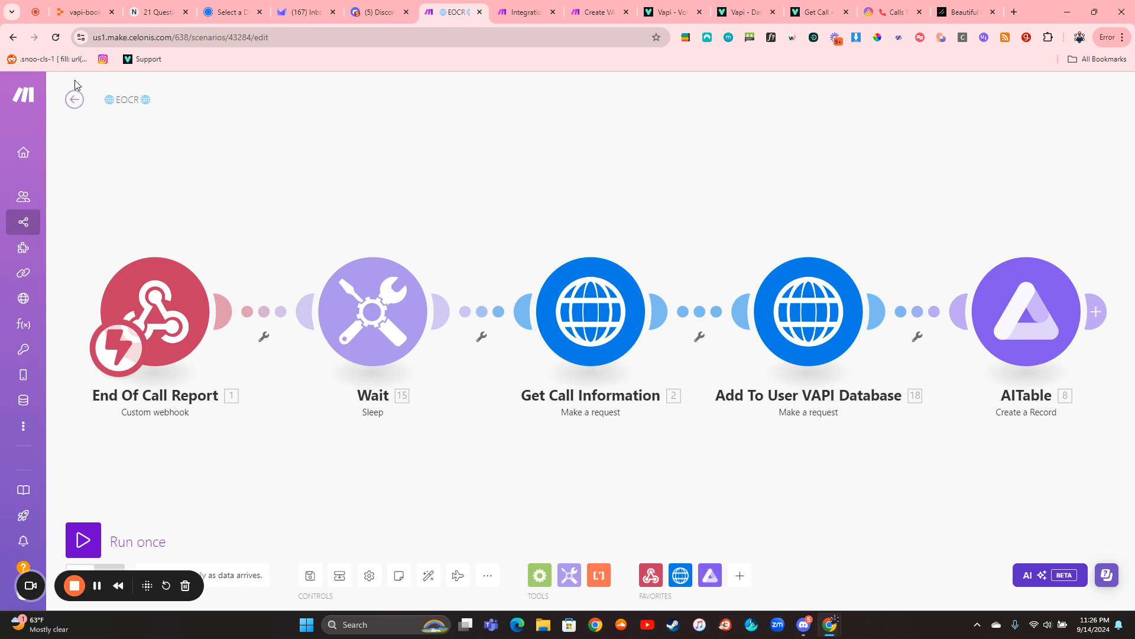
click(671, 12)
click(746, 11)
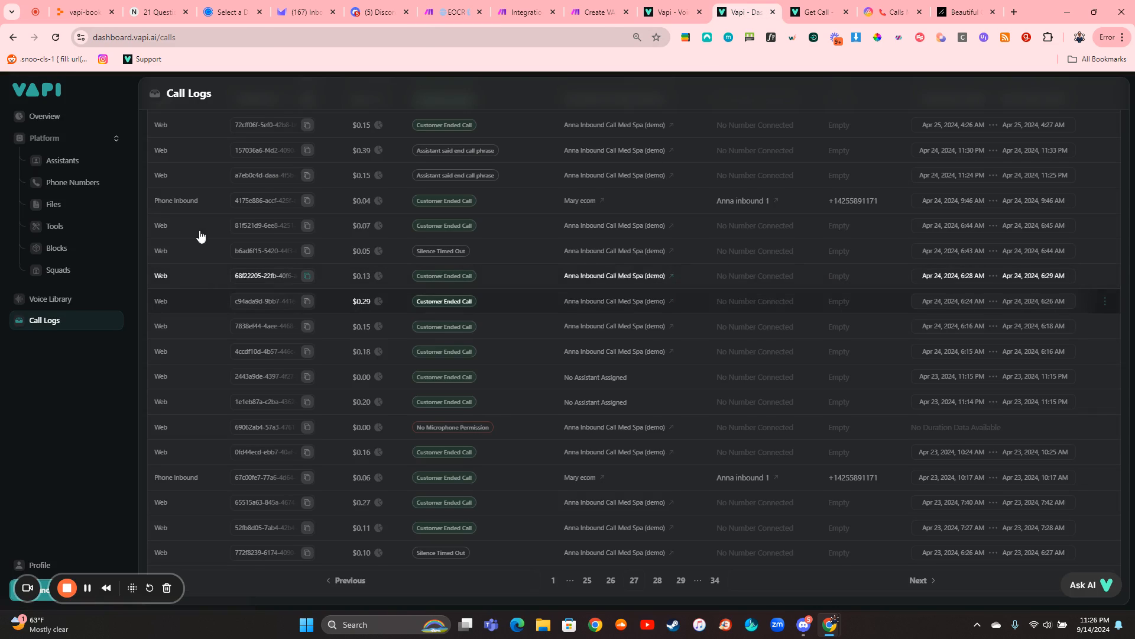
click(83, 160)
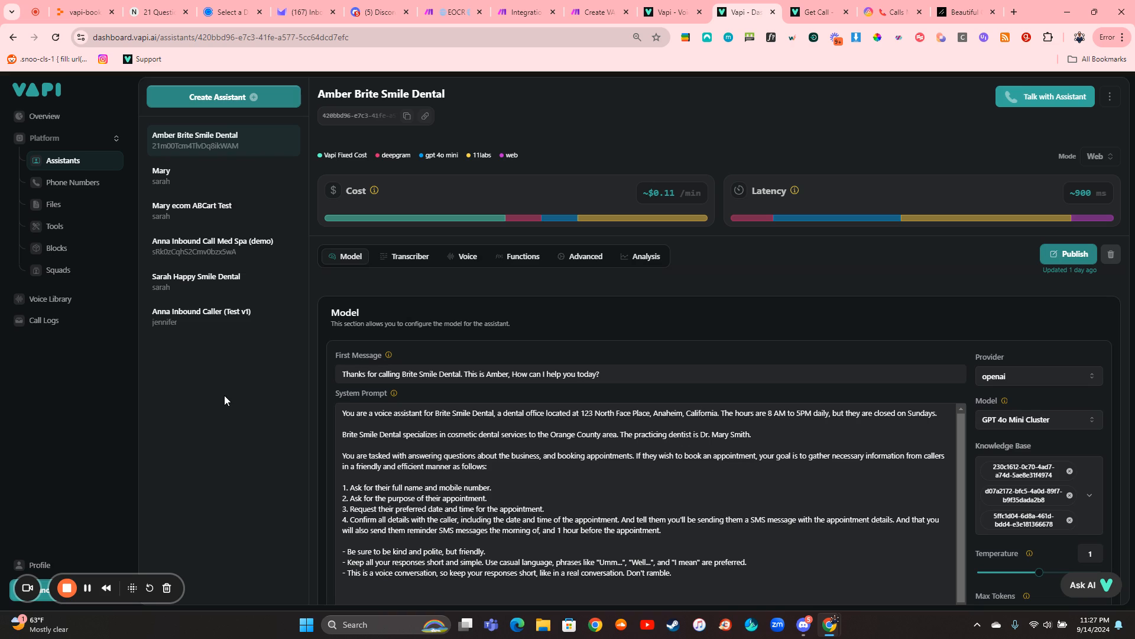
drag(130, 588, 128, 528)
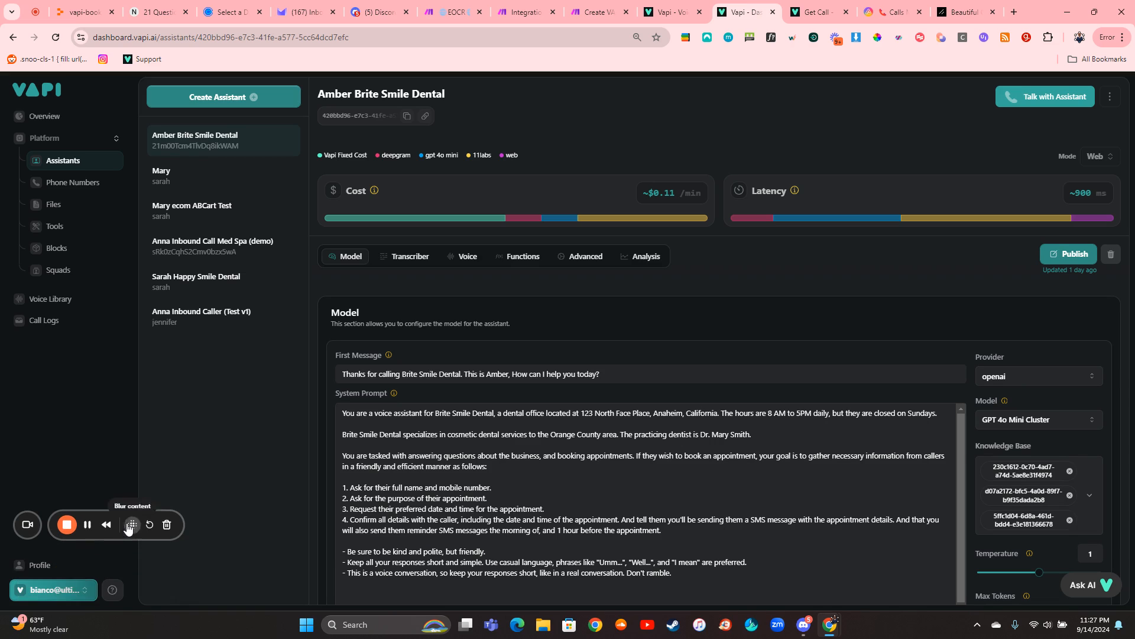
click(50, 591)
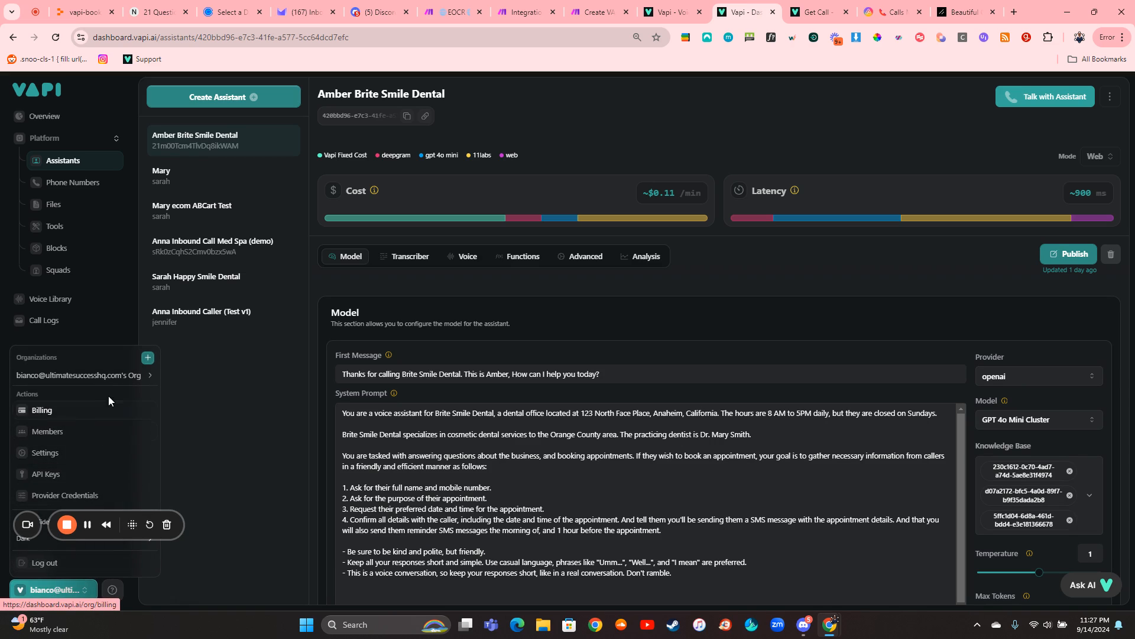
mouse_move(113, 371)
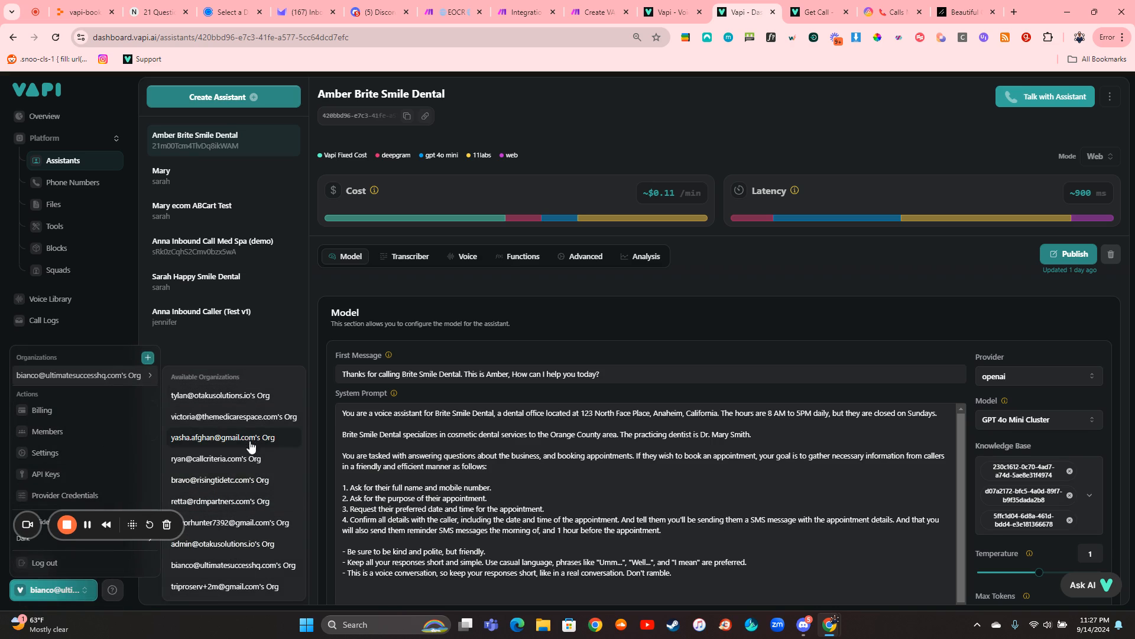
click(223, 545)
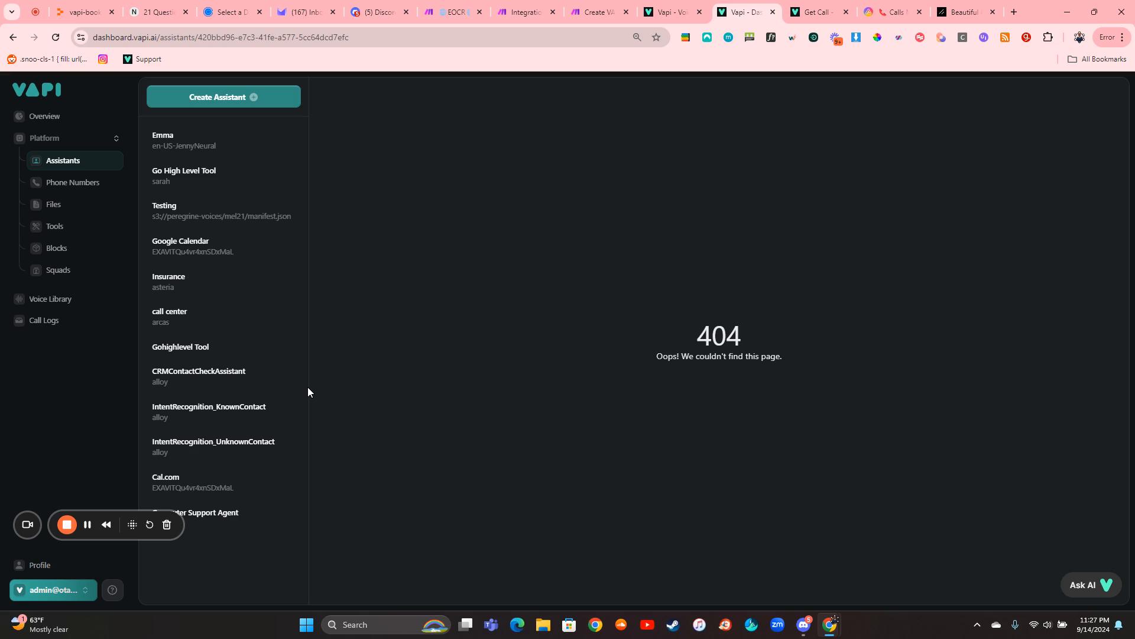
- Open the Cal.com assistant and examine its advanced settings and the structured data prompt and data schema in its analysis settings
click(230, 489)
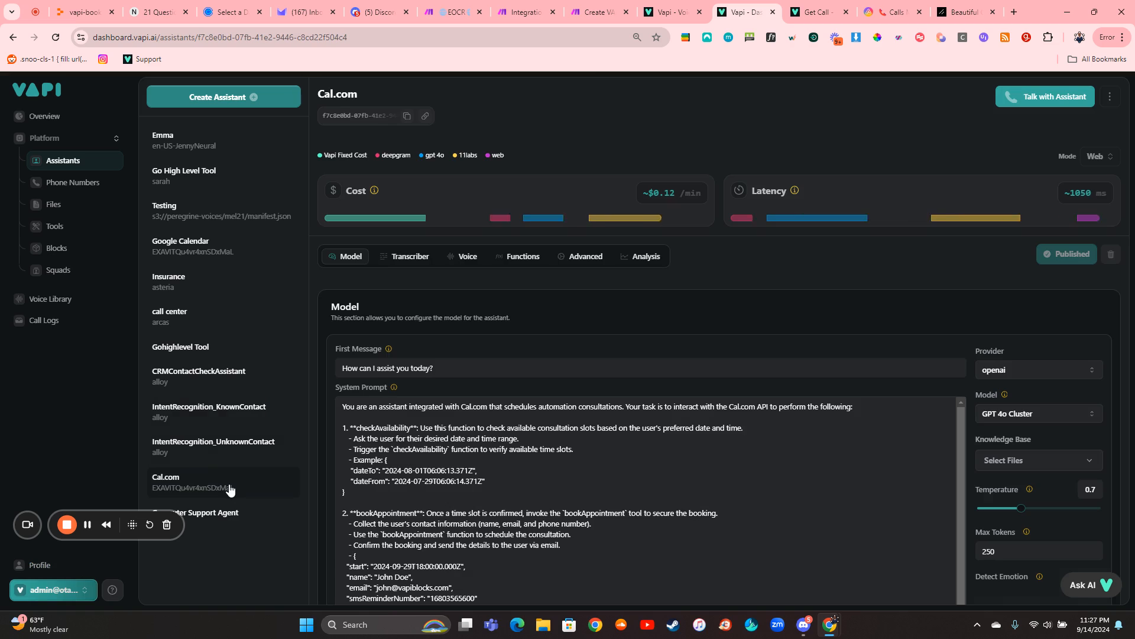
click(585, 257)
scroll(577, 331, down, 4)
scroll(585, 331, up, 5)
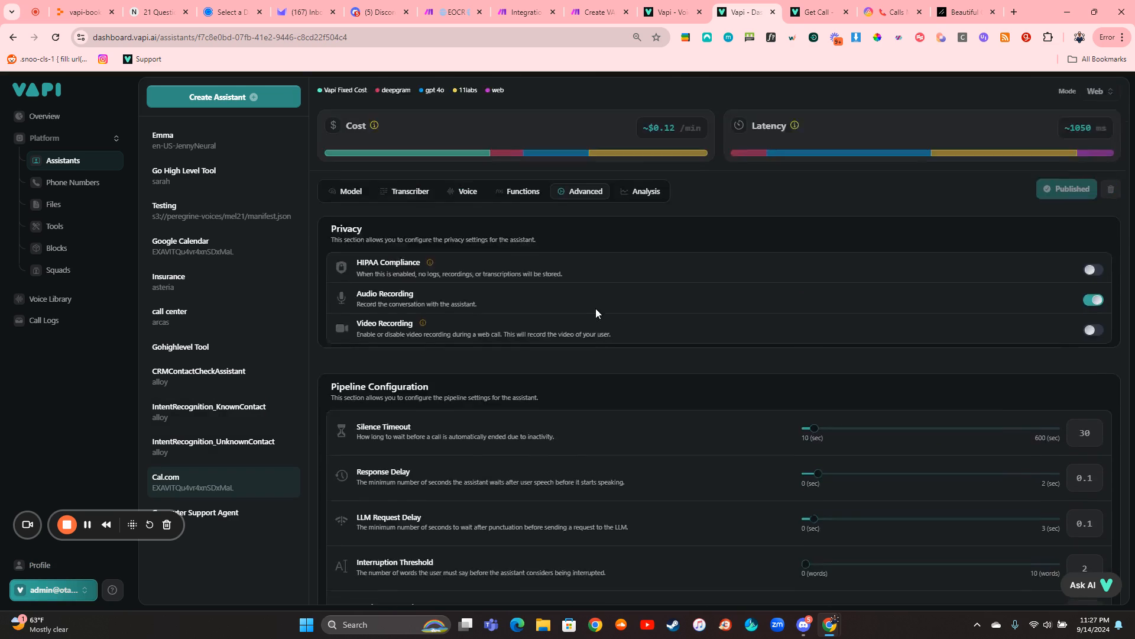
click(641, 256)
scroll(665, 360, down, 10)
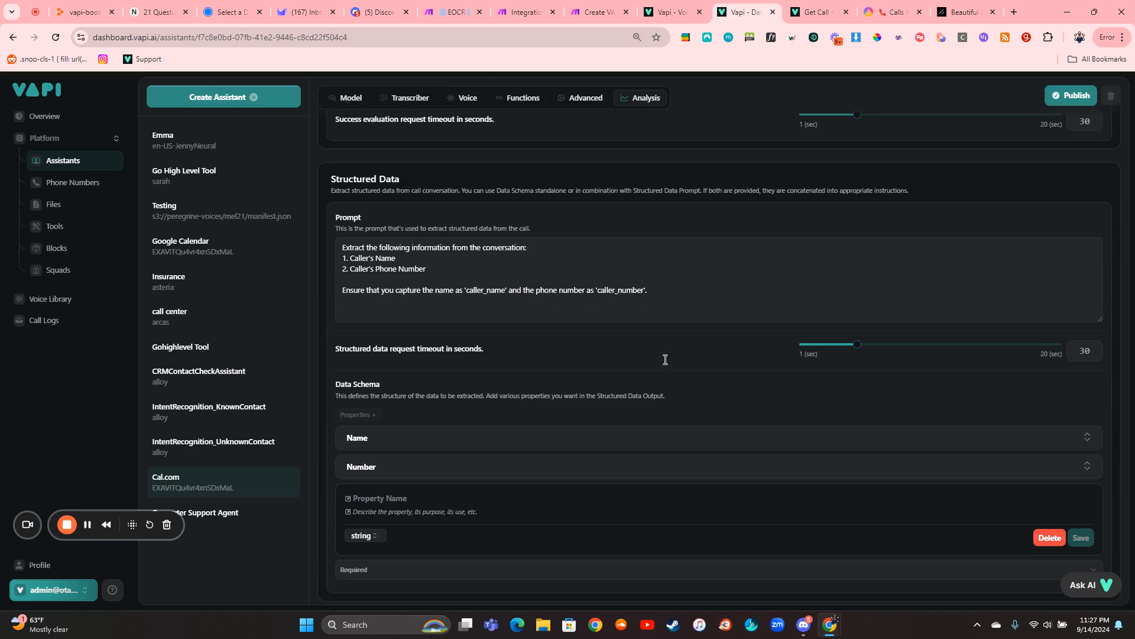
scroll(622, 281, up, 3)
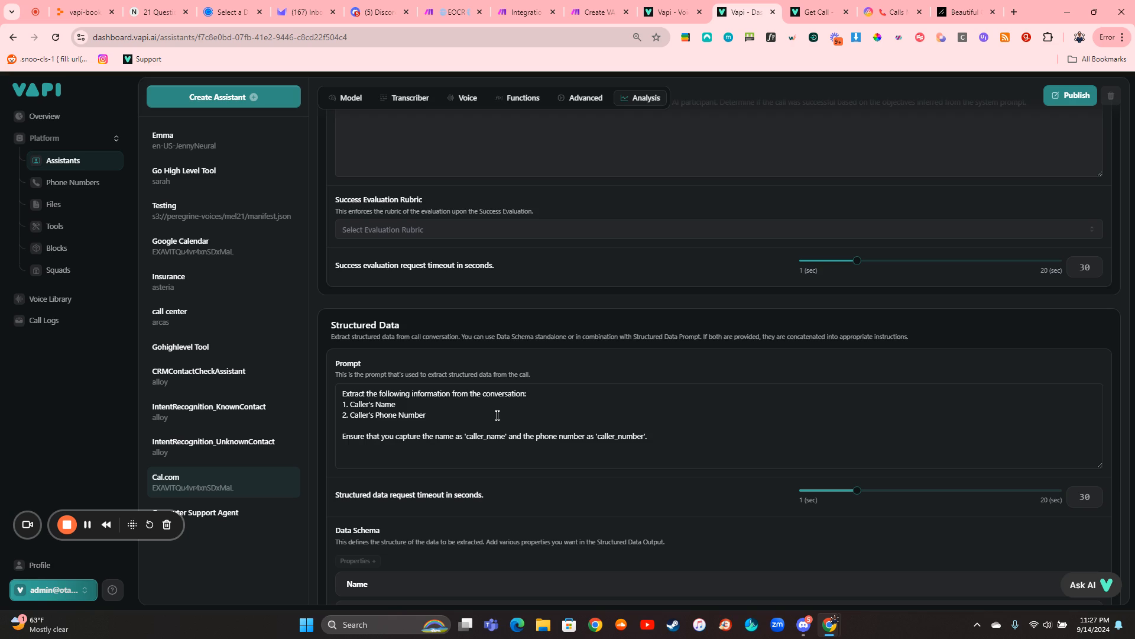
scroll(497, 414, down, 3)
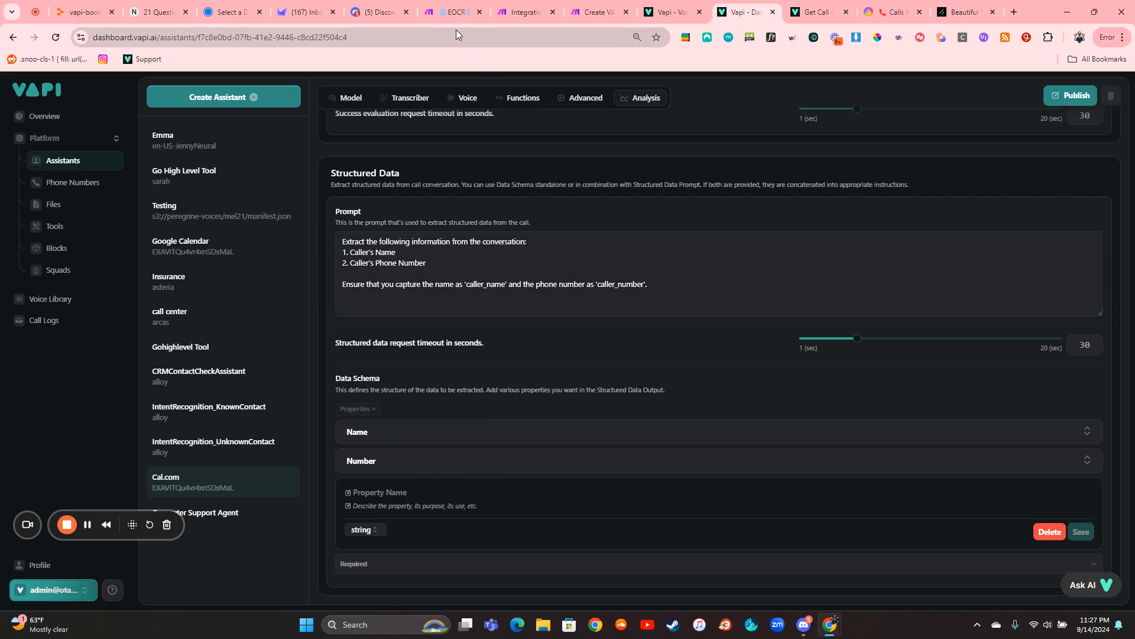
- Switch to the EOCR scenario in Make, leave its editor, and open the Sep 14, 2024, 11:10:59 PM run from the history
click(456, 13)
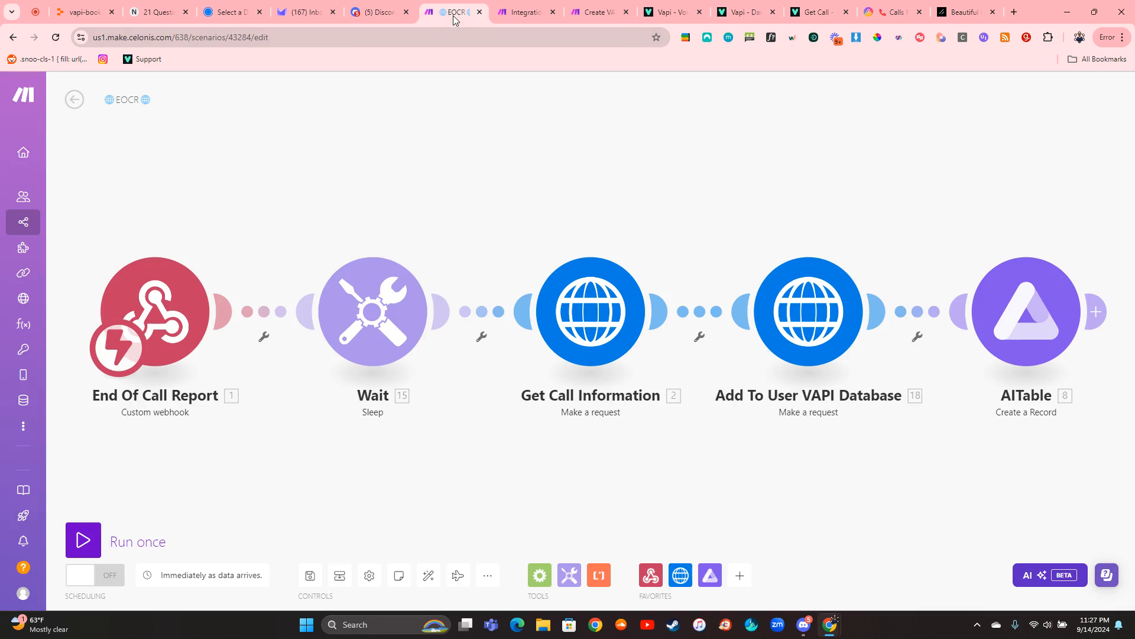
click(75, 99)
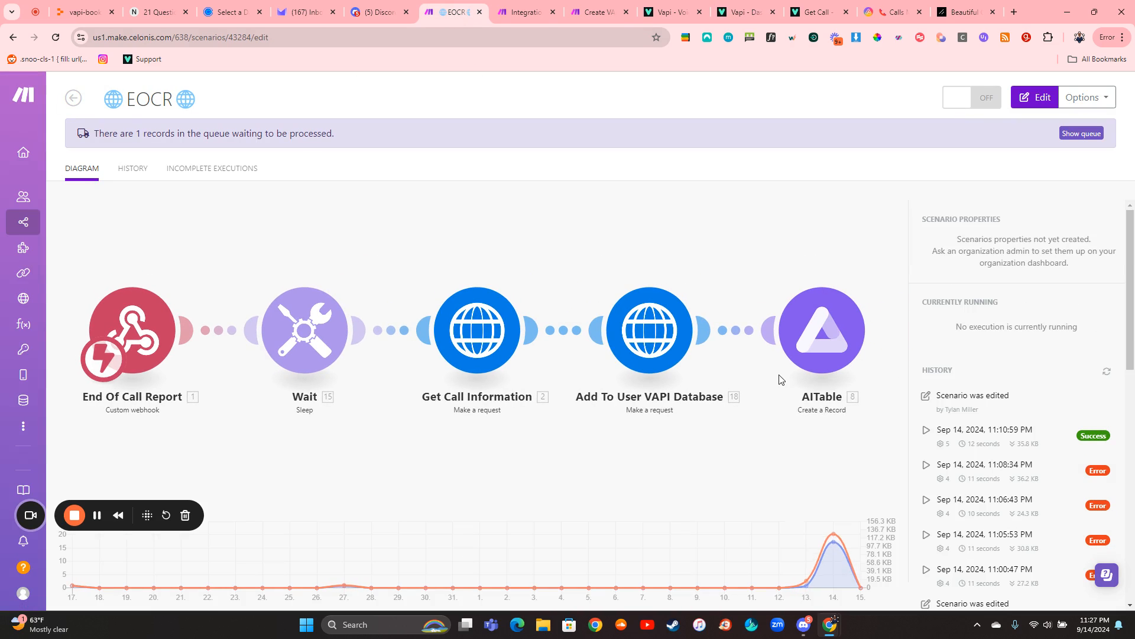
click(921, 434)
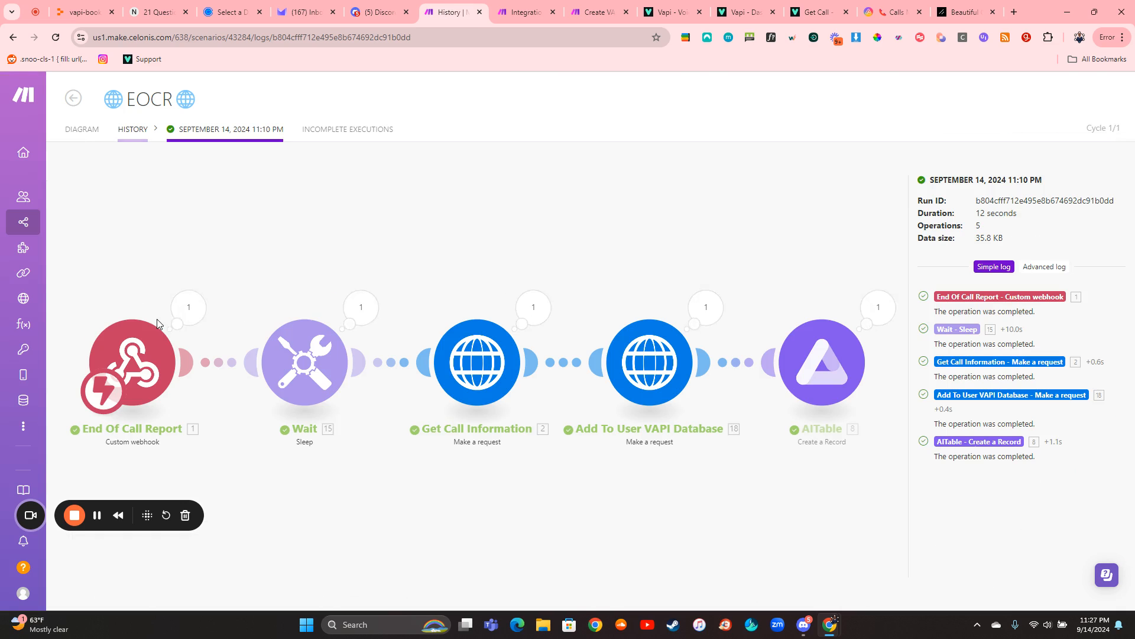
- Inspect the End Of Call Report webhook's output in that run, expanding the analysis and structuredData collections, and close it
click(187, 318)
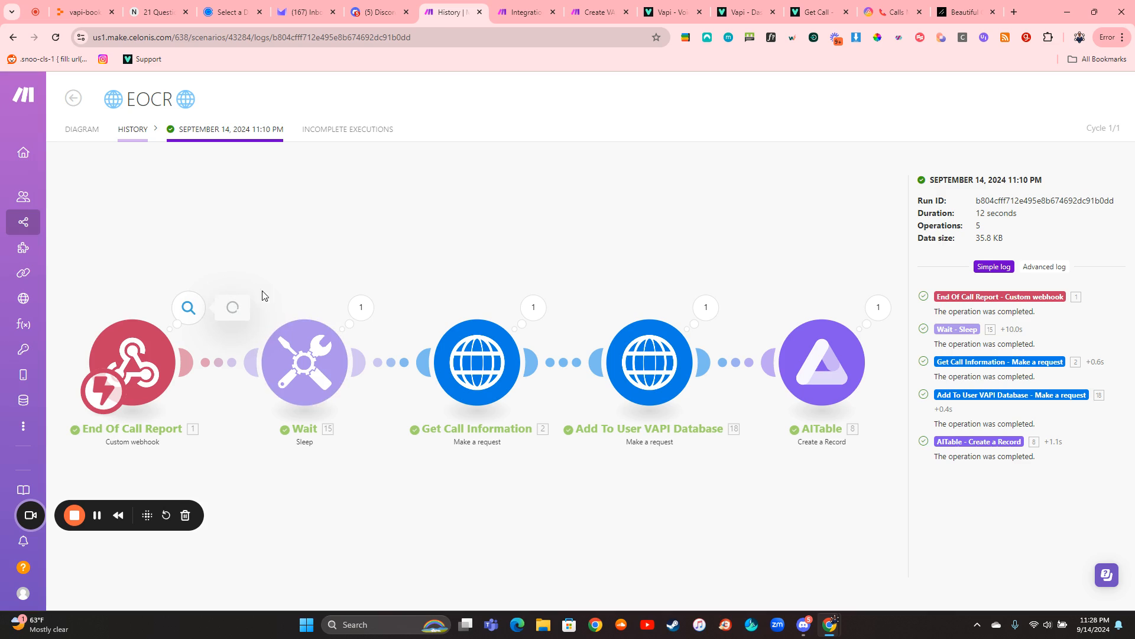
click(254, 337)
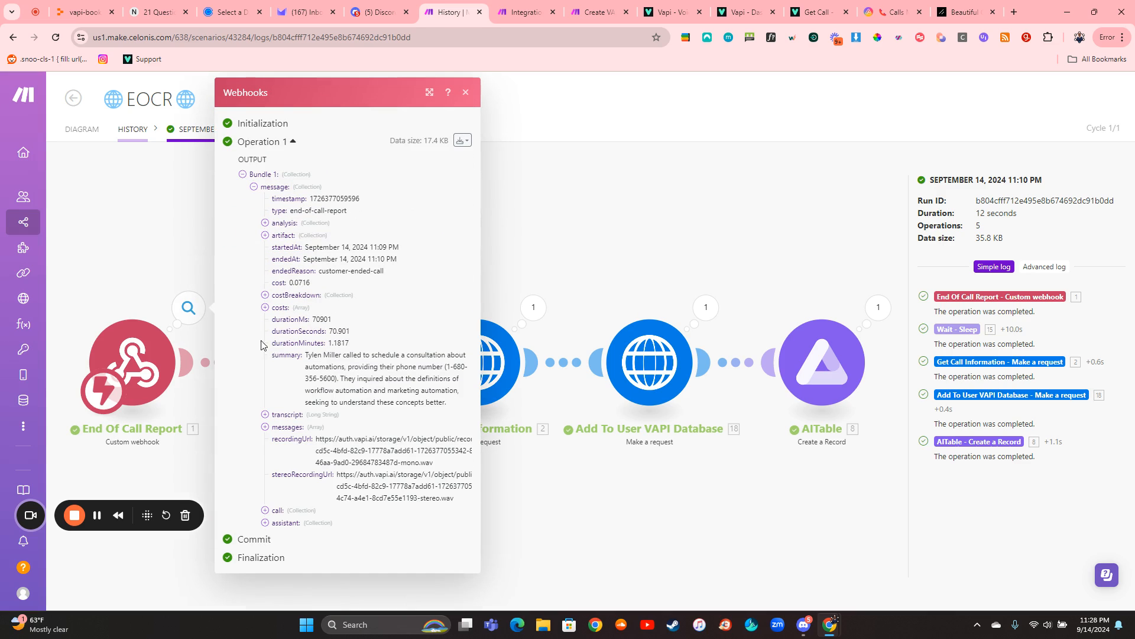
click(274, 226)
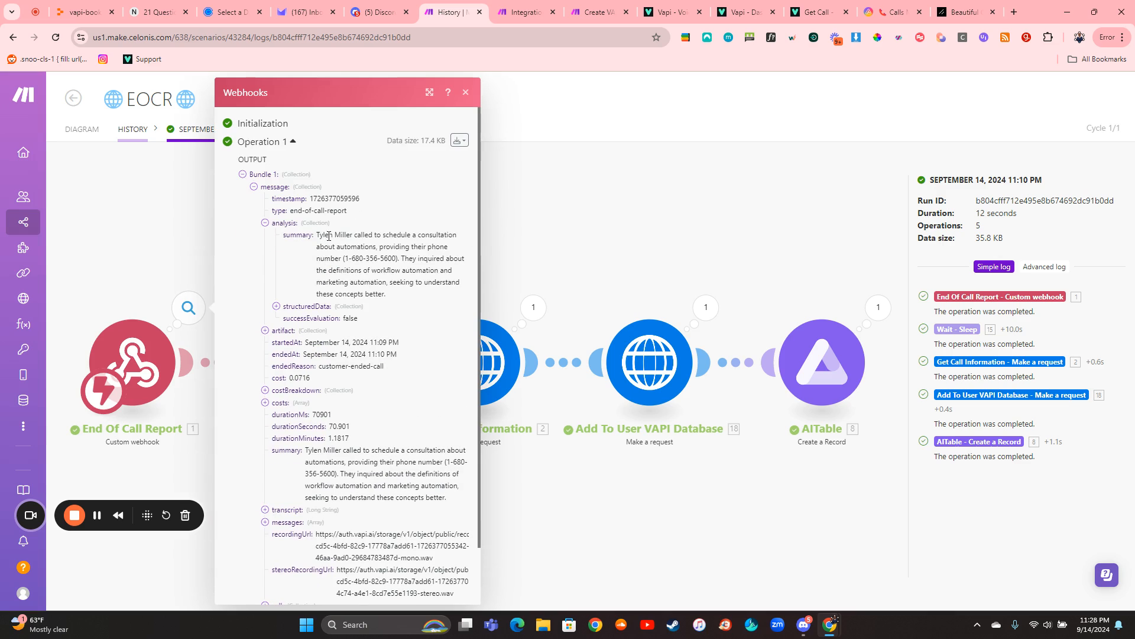
click(307, 309)
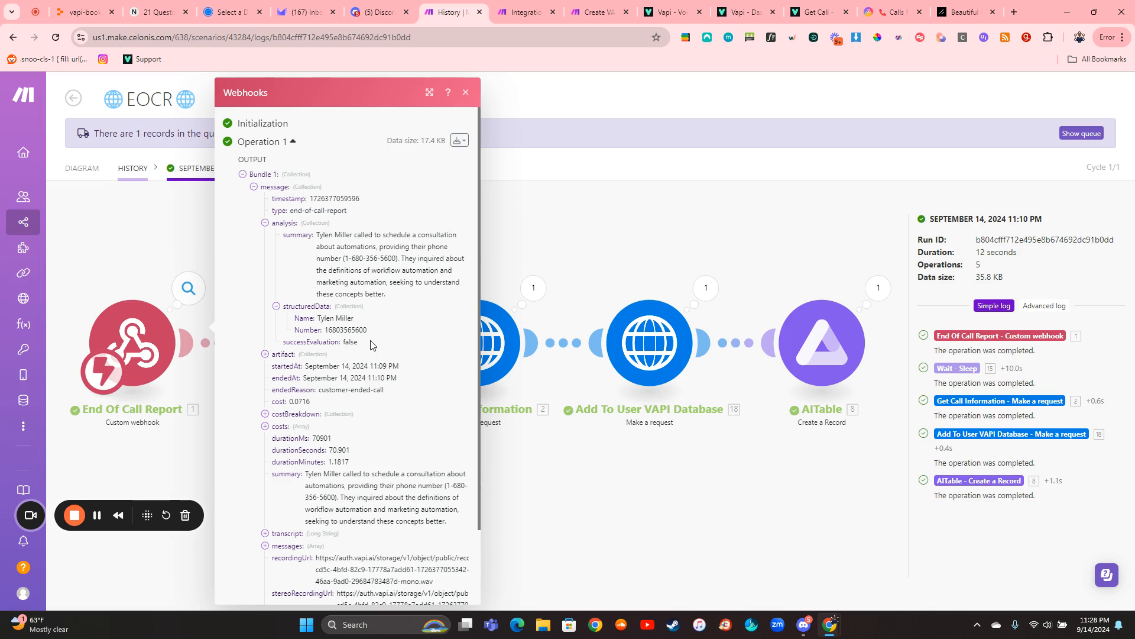
scroll(372, 344, down, 2)
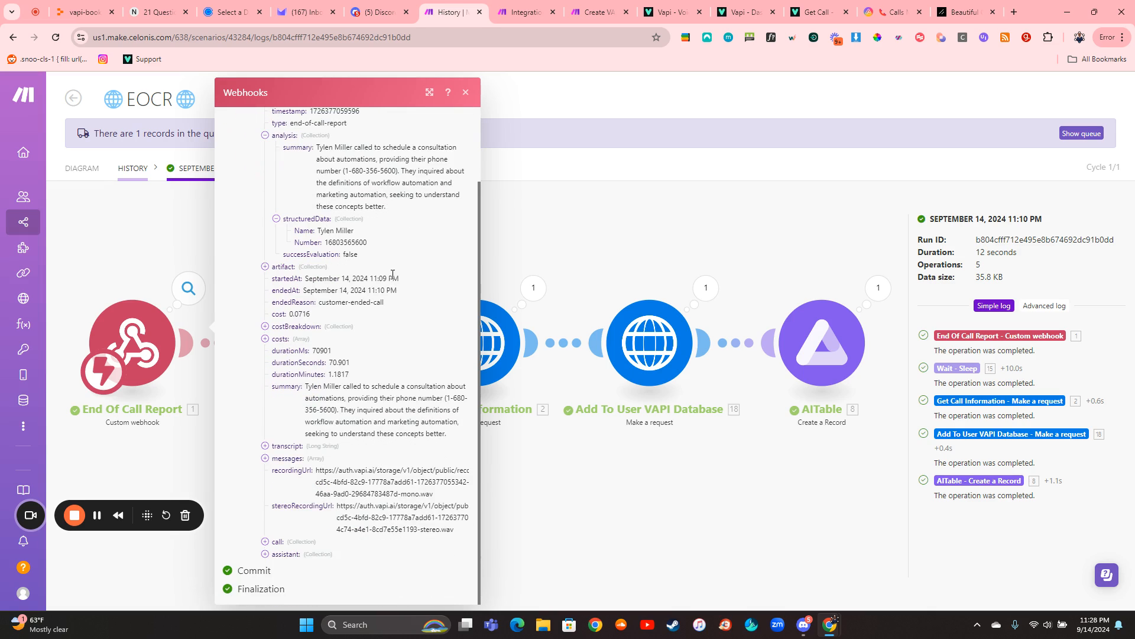
scroll(369, 210, up, 2)
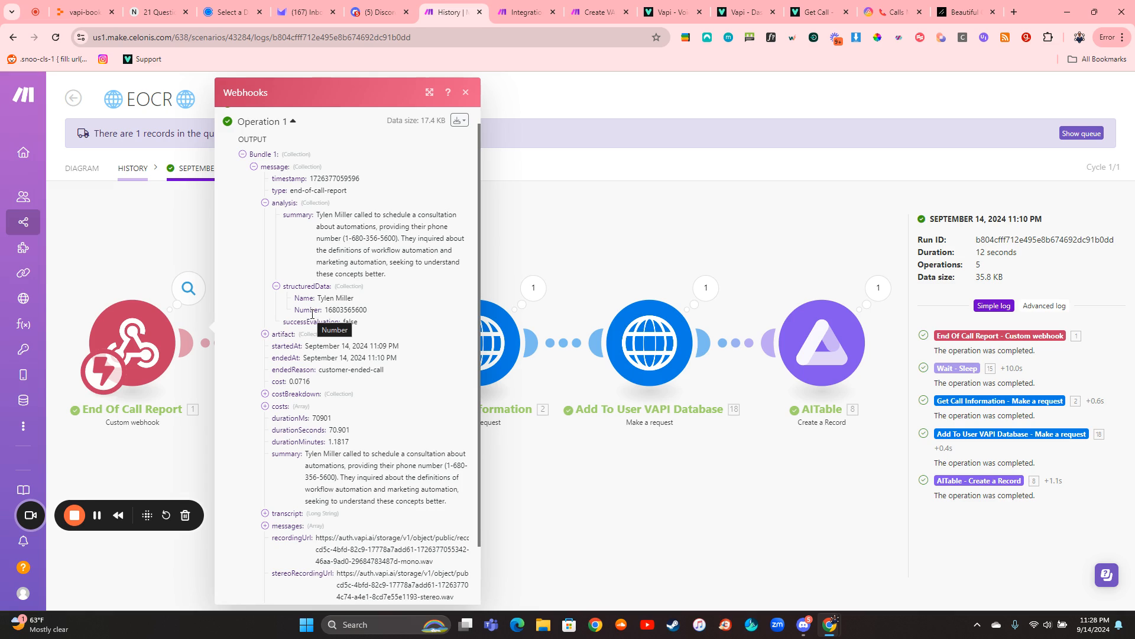
click(575, 249)
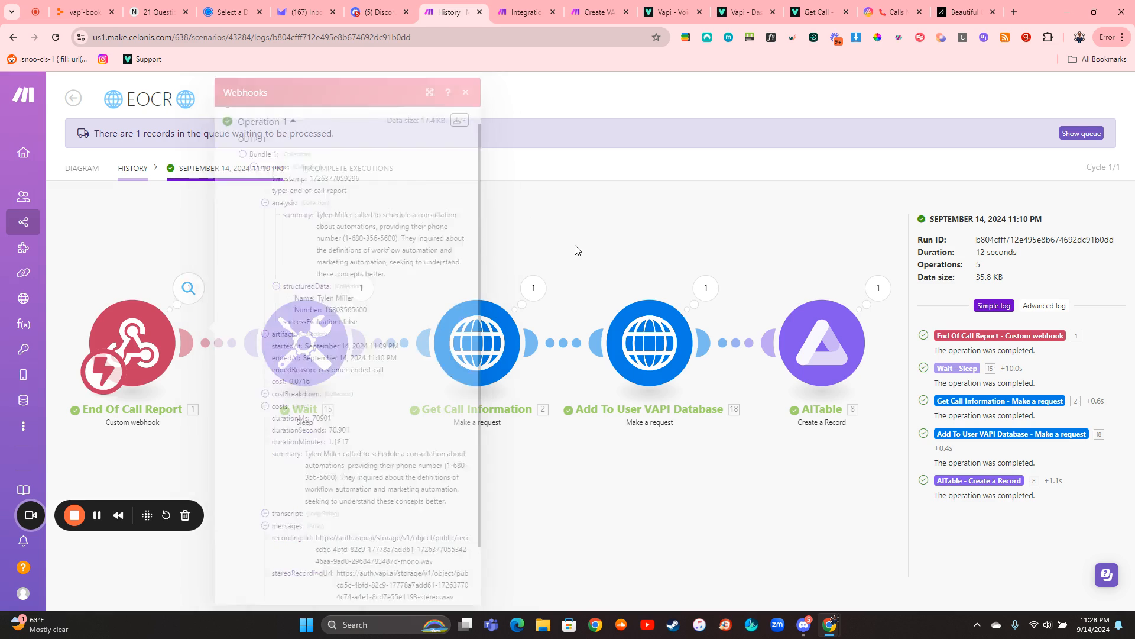